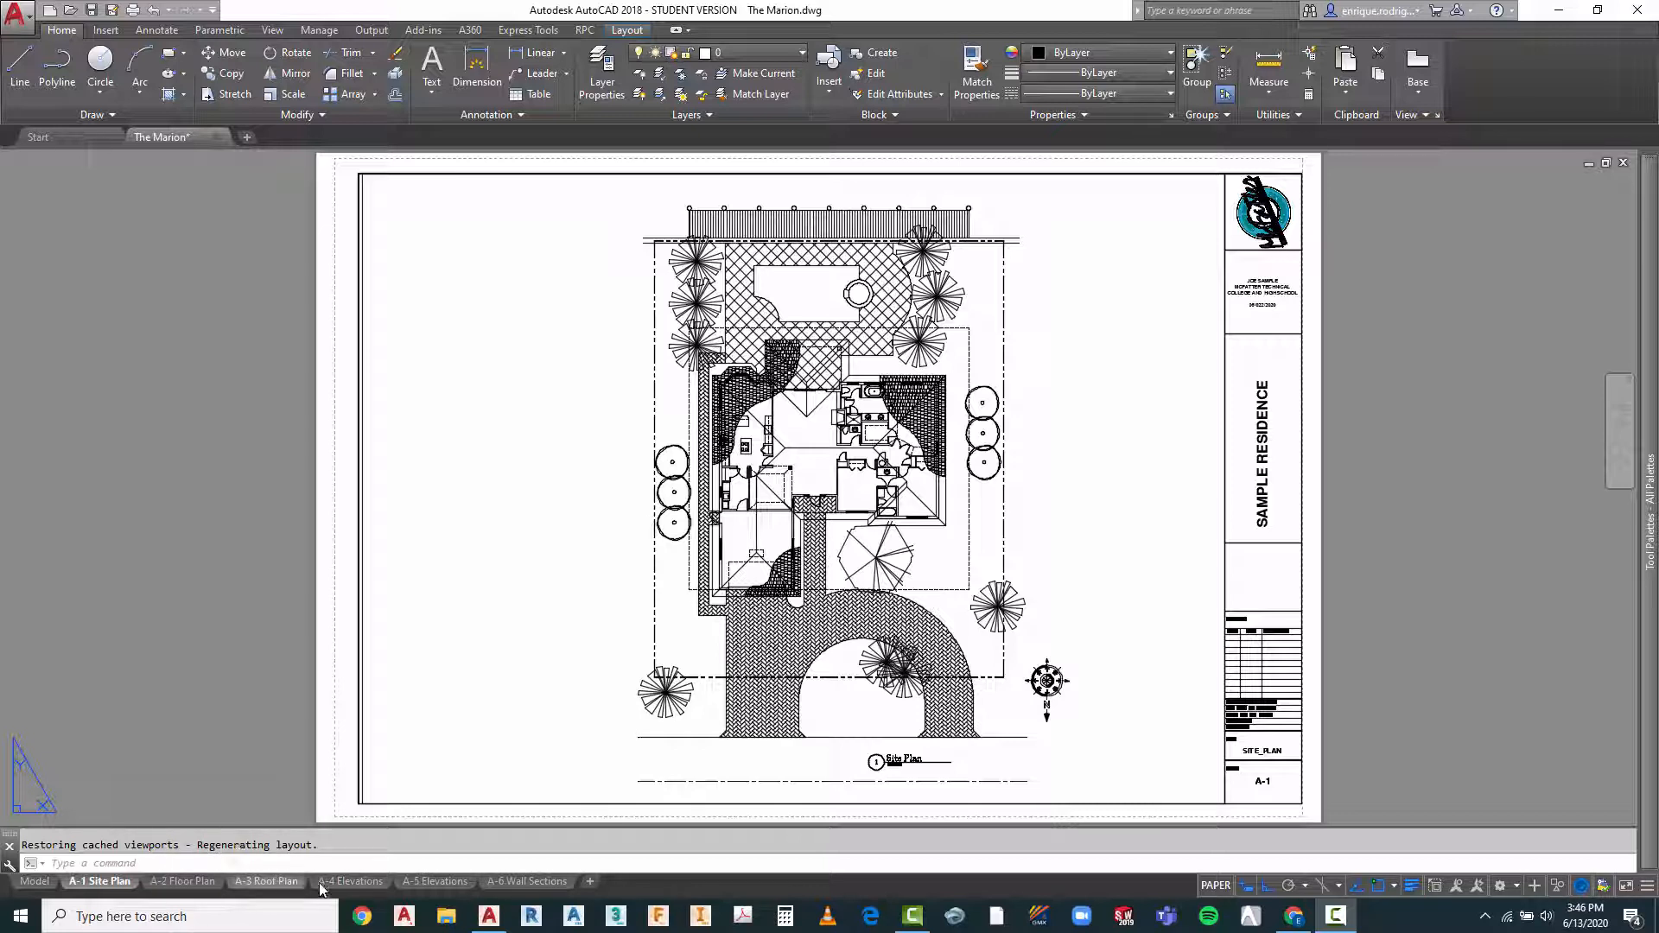
# Compare the A-1 Site Plan and A-2 Floor Plan layouts with the drawing in model space
pyautogui.moveTo(355, 879)
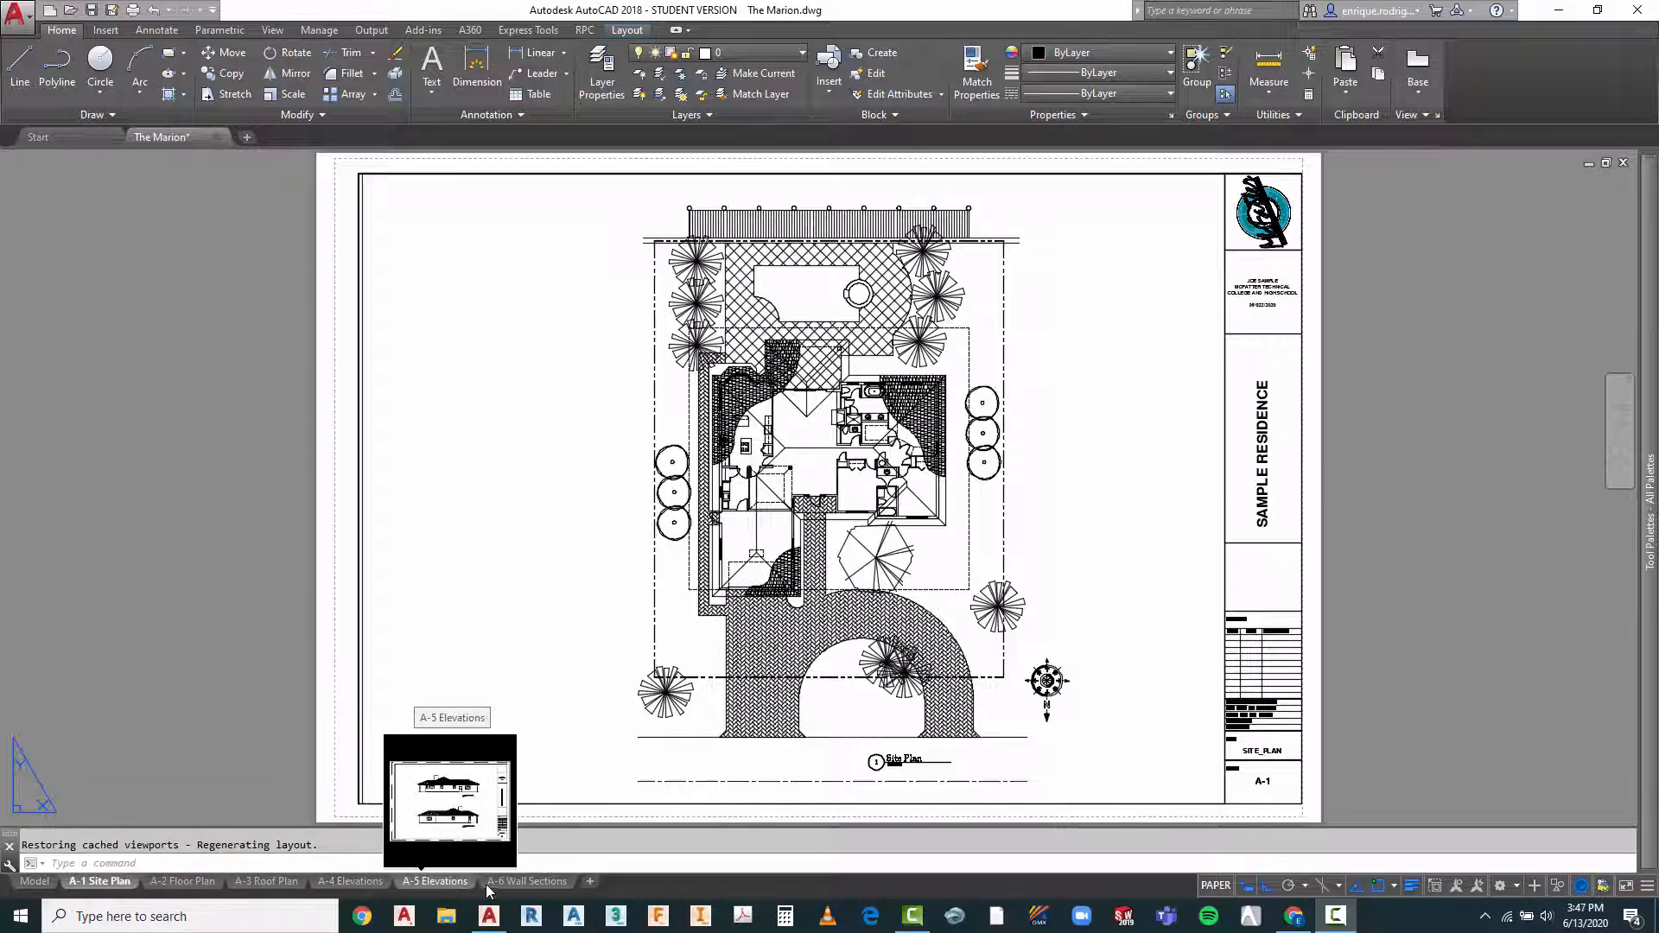
pyautogui.moveTo(520, 884)
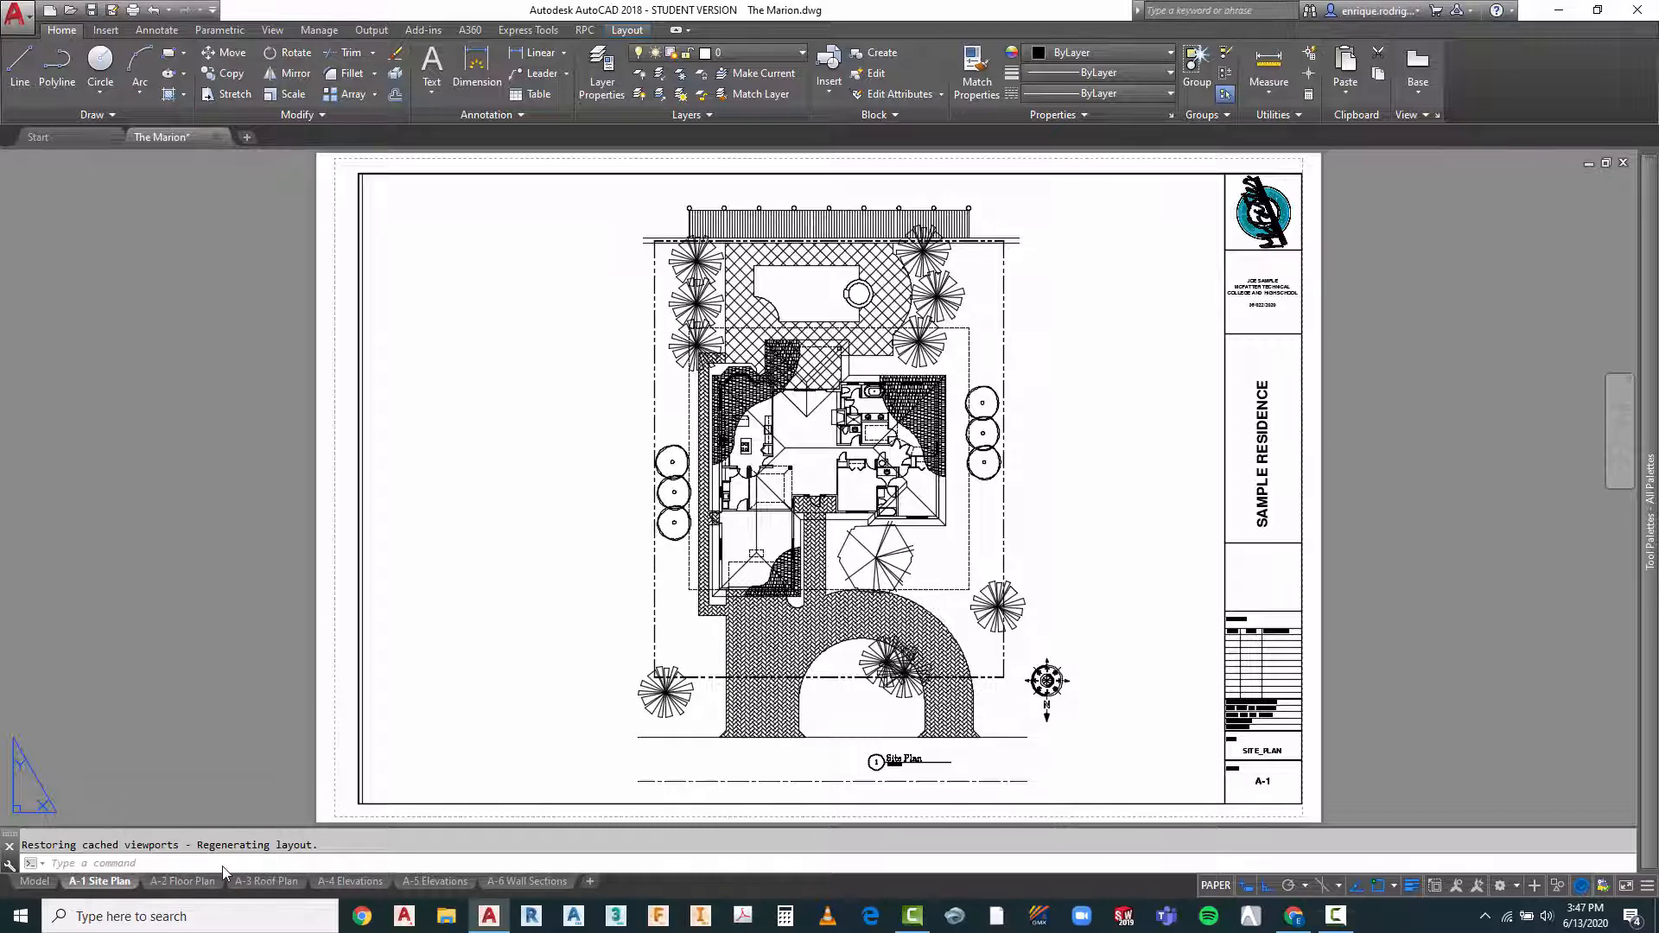
pyautogui.click(183, 881)
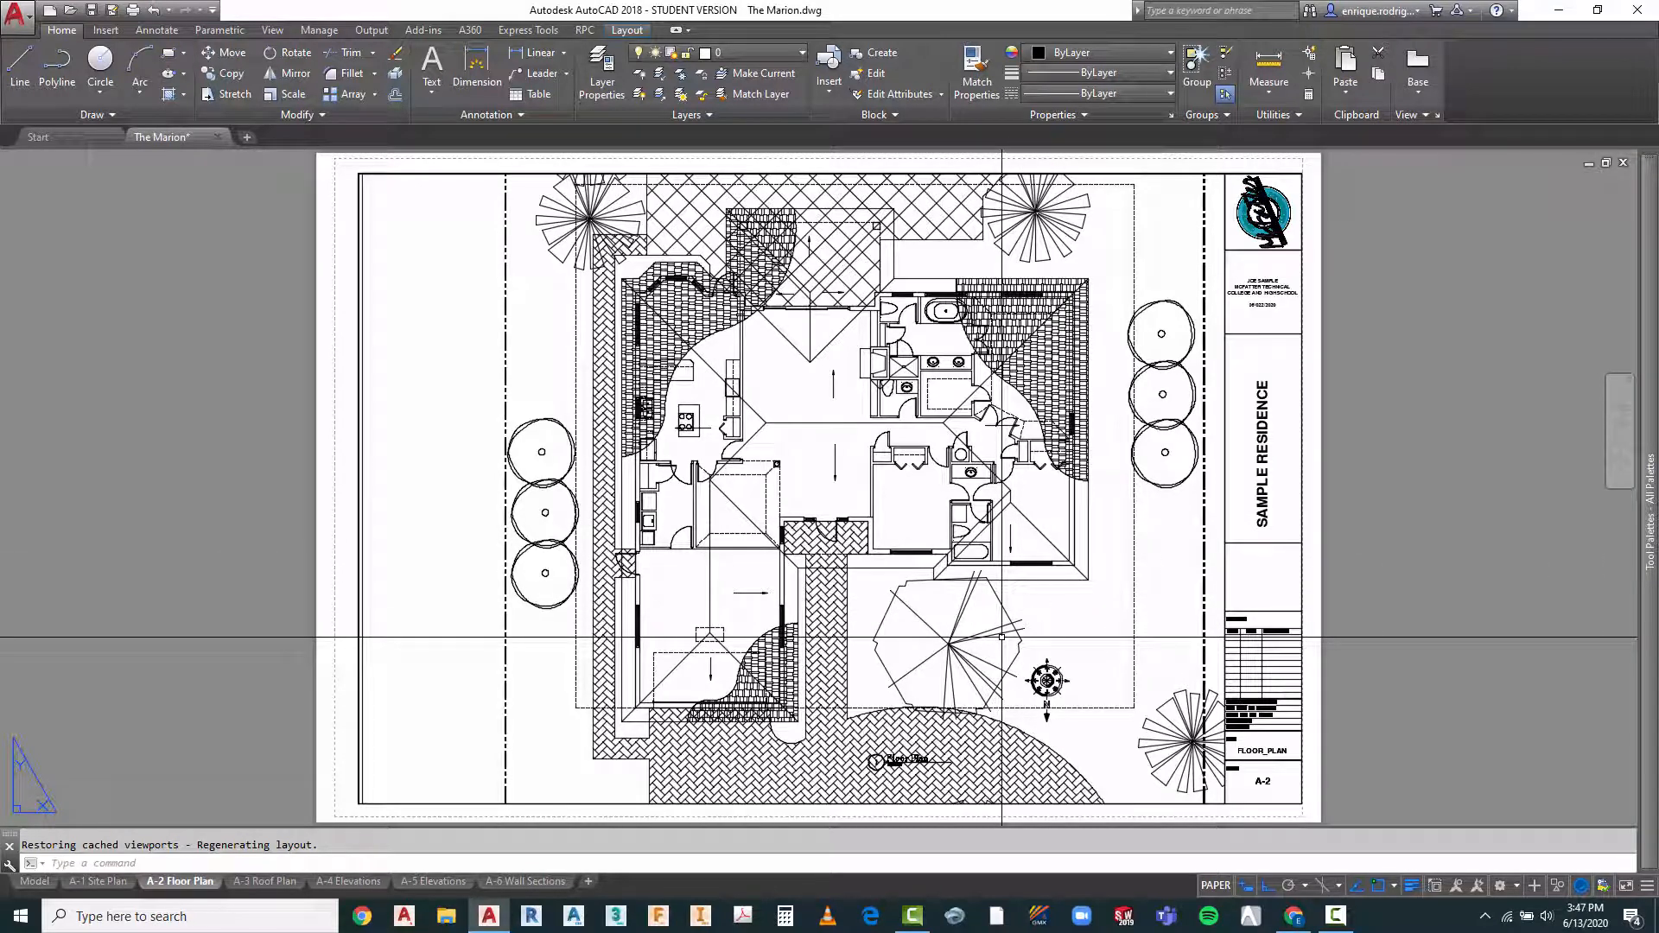
pyautogui.click(34, 881)
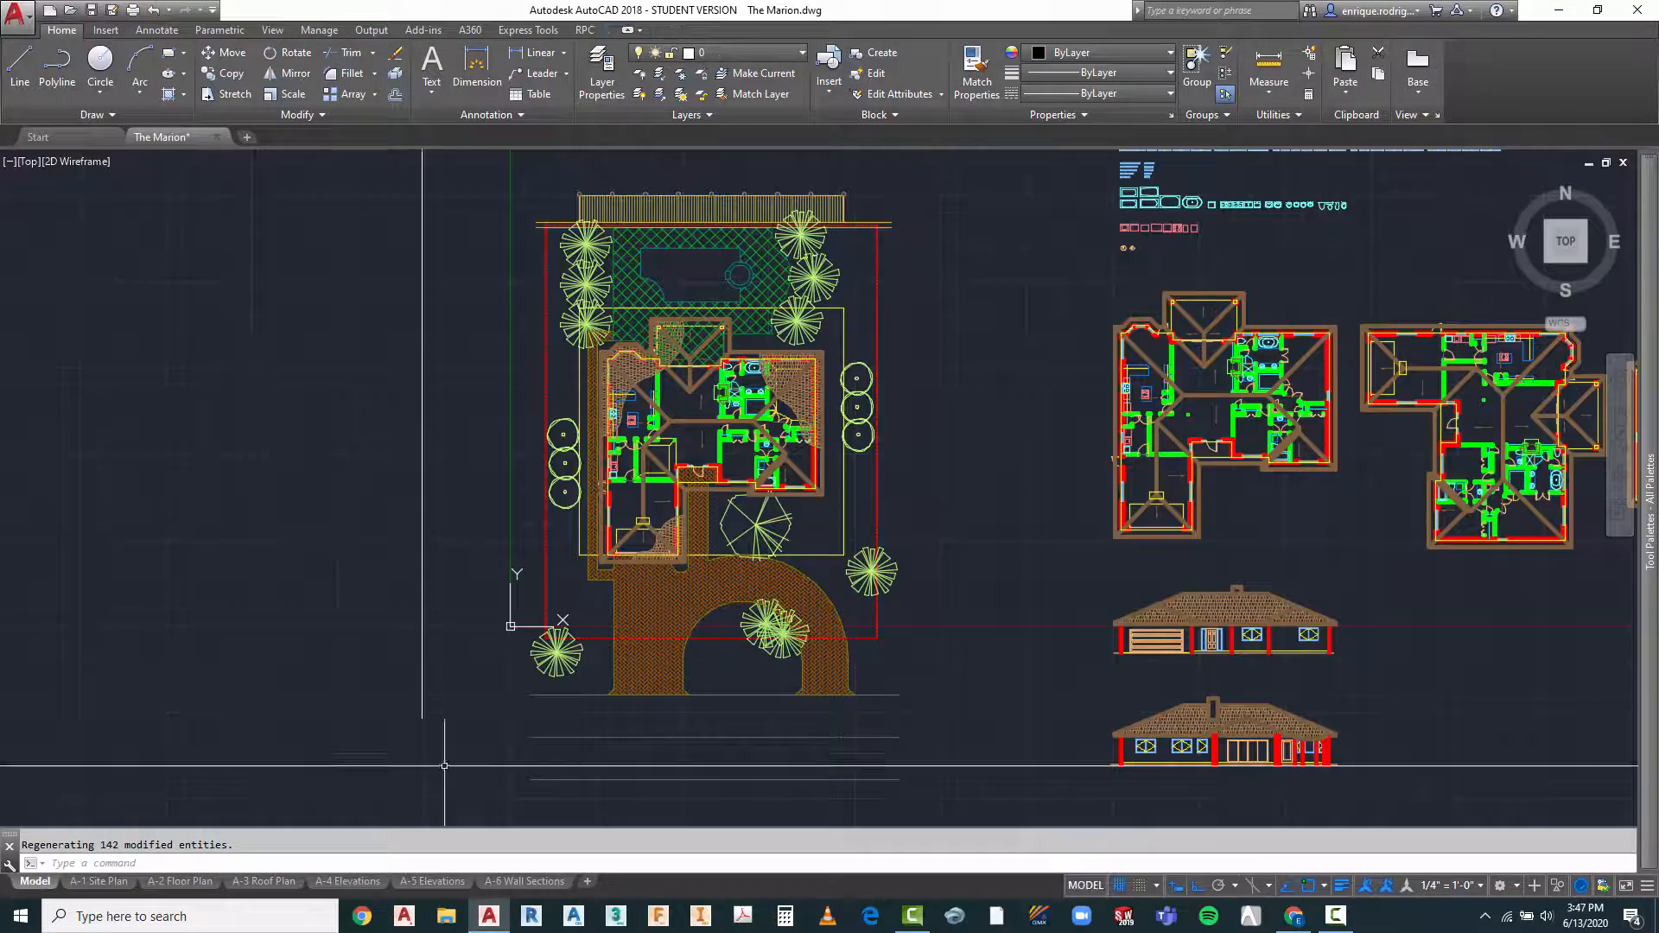
pyautogui.scroll(-2, 518, 359)
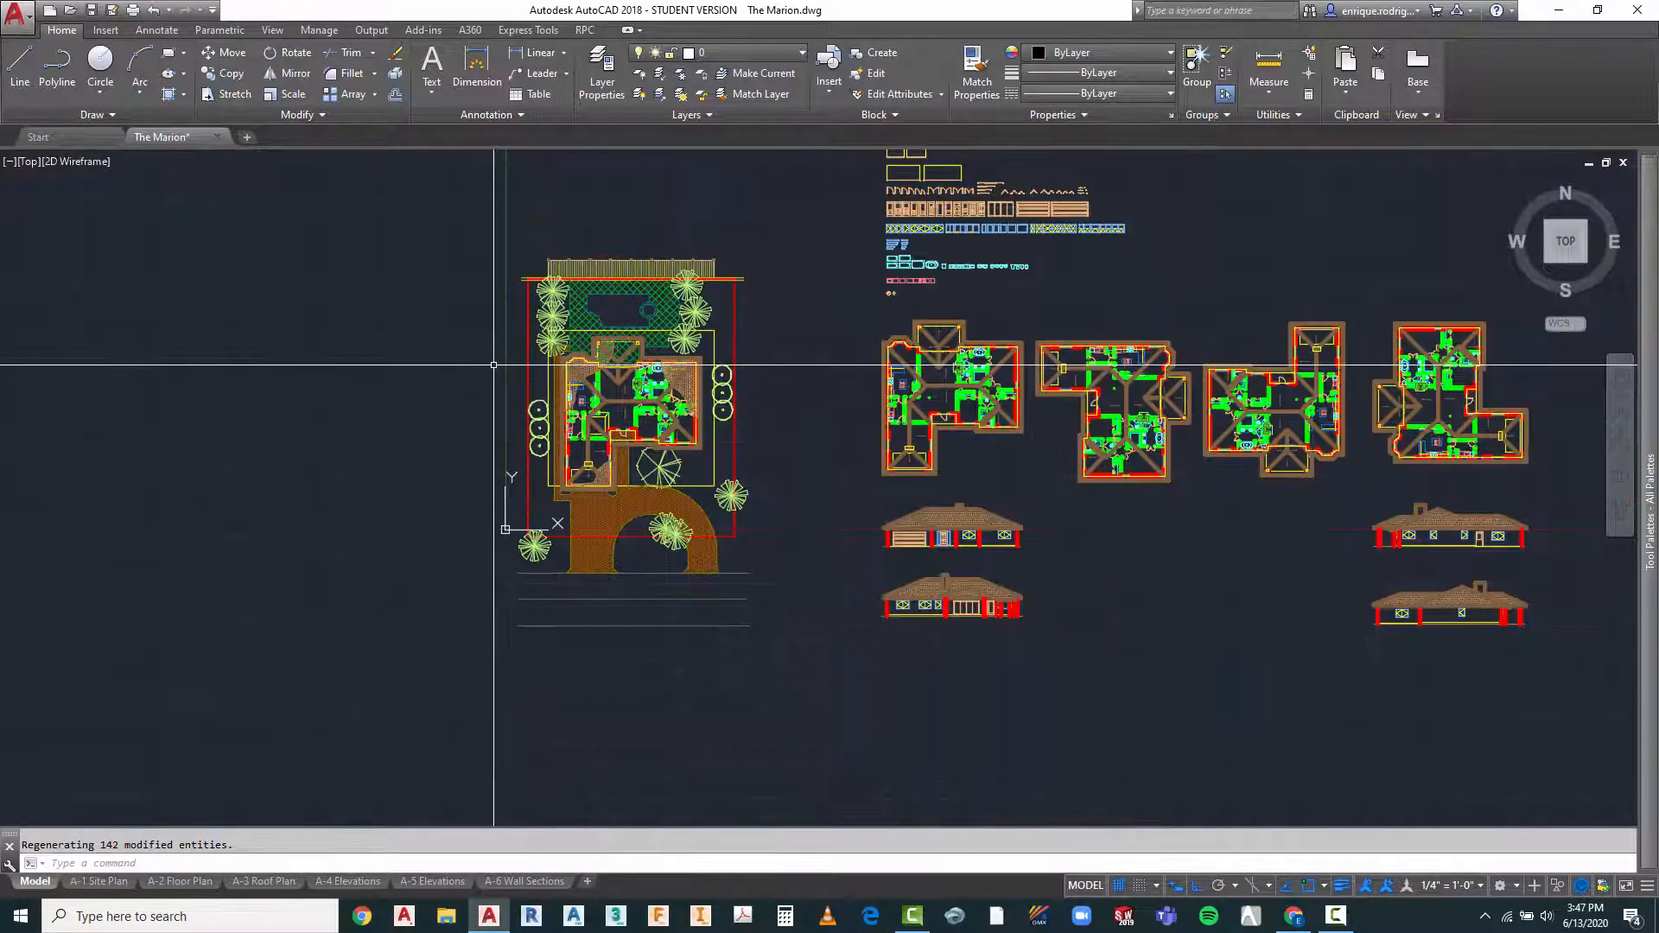
pyautogui.scroll(2, 552, 270)
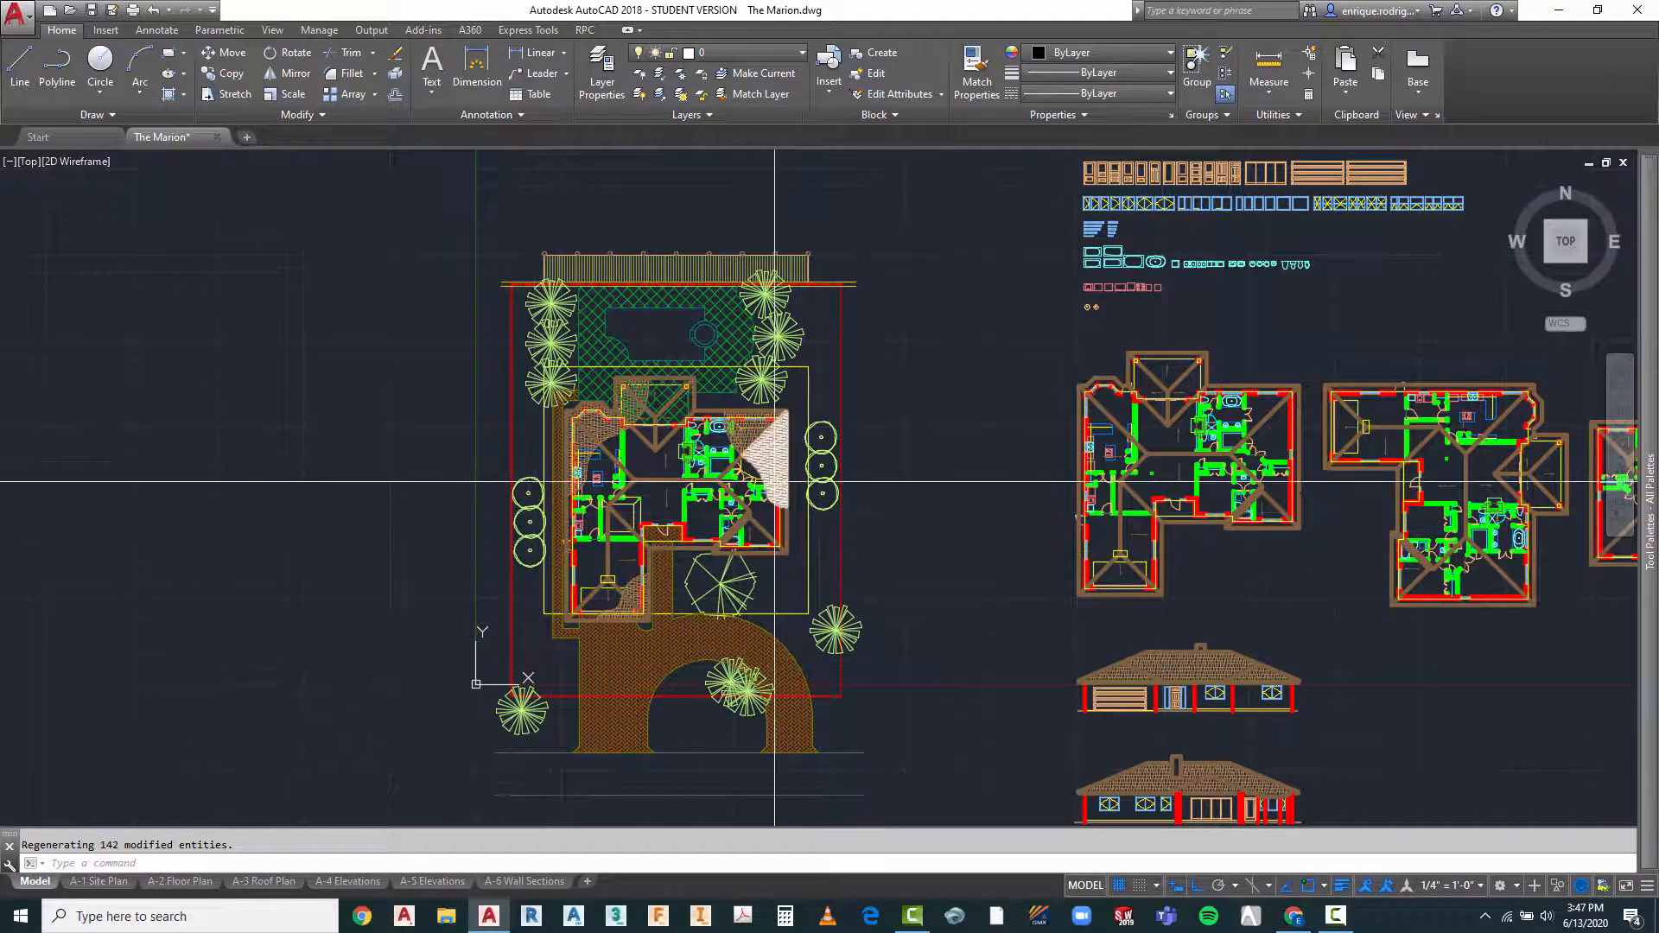
pyautogui.click(95, 882)
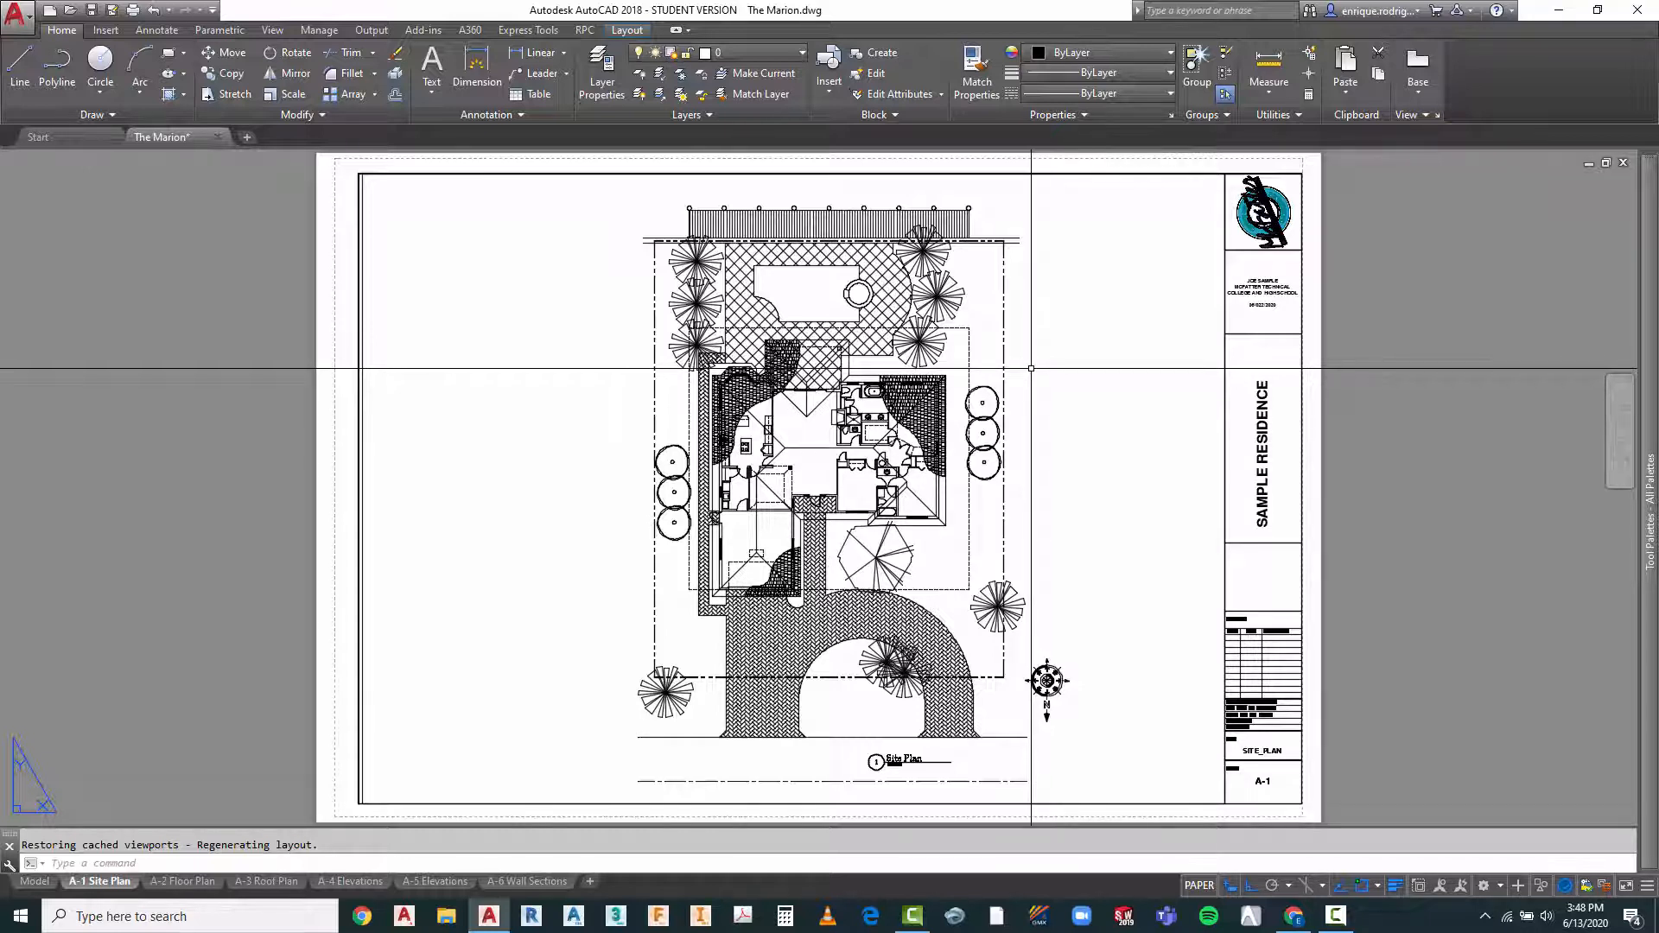
# Review the whole drawing in model space and its list of layer properties
pyautogui.click(36, 881)
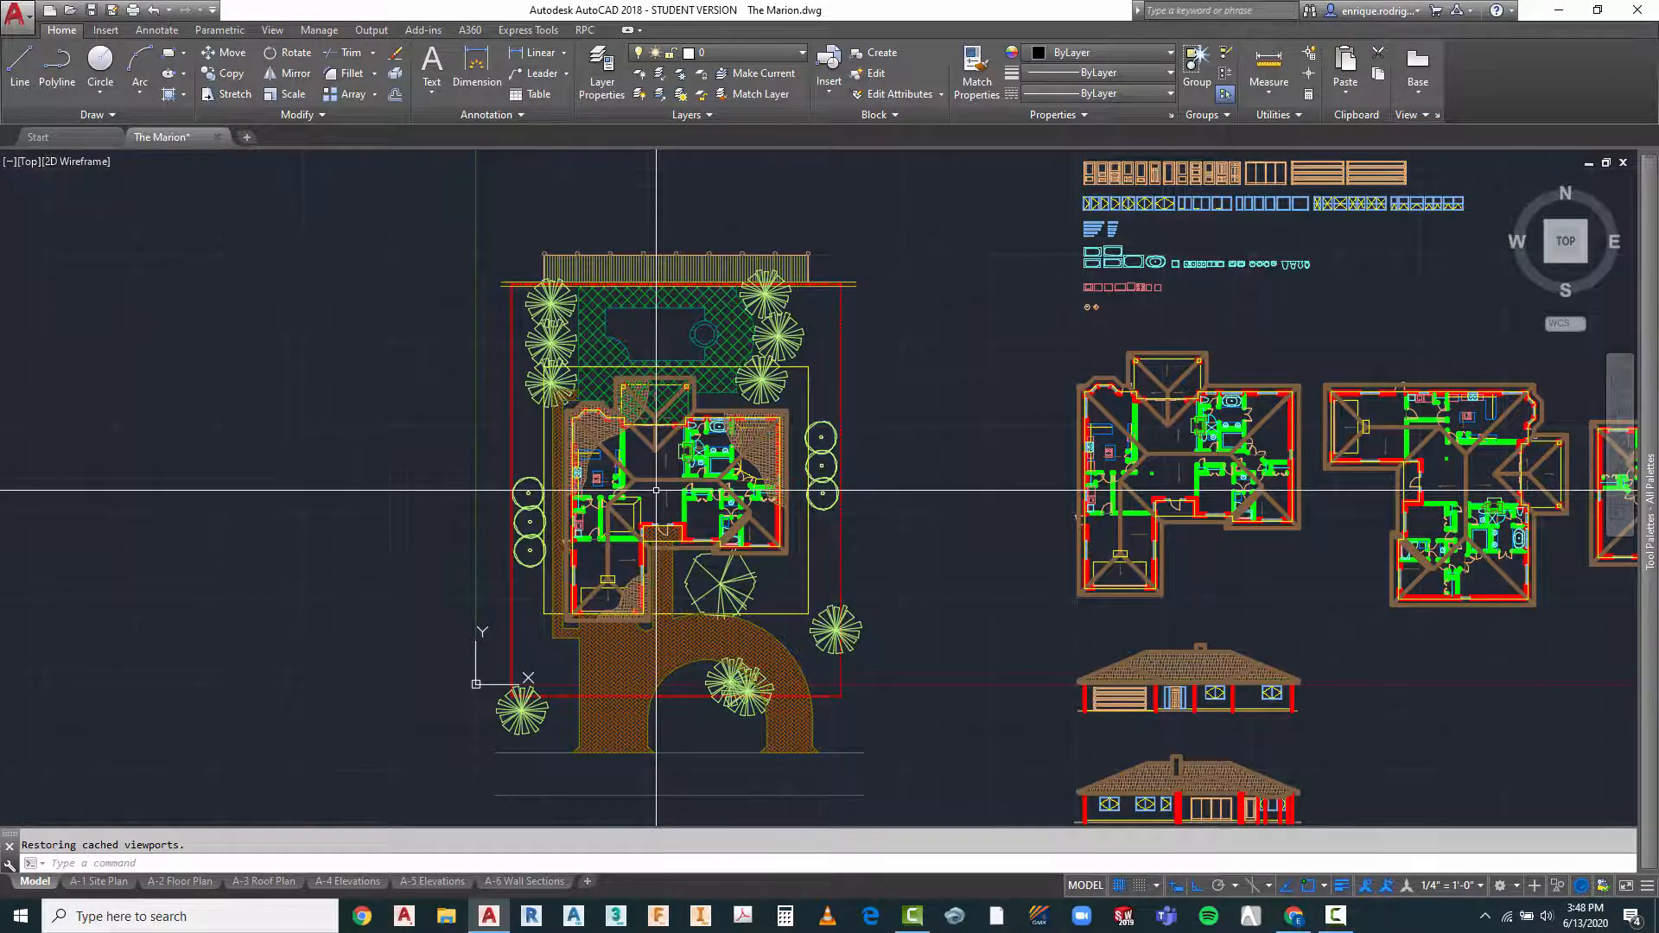
pyautogui.scroll(-2, 575, 363)
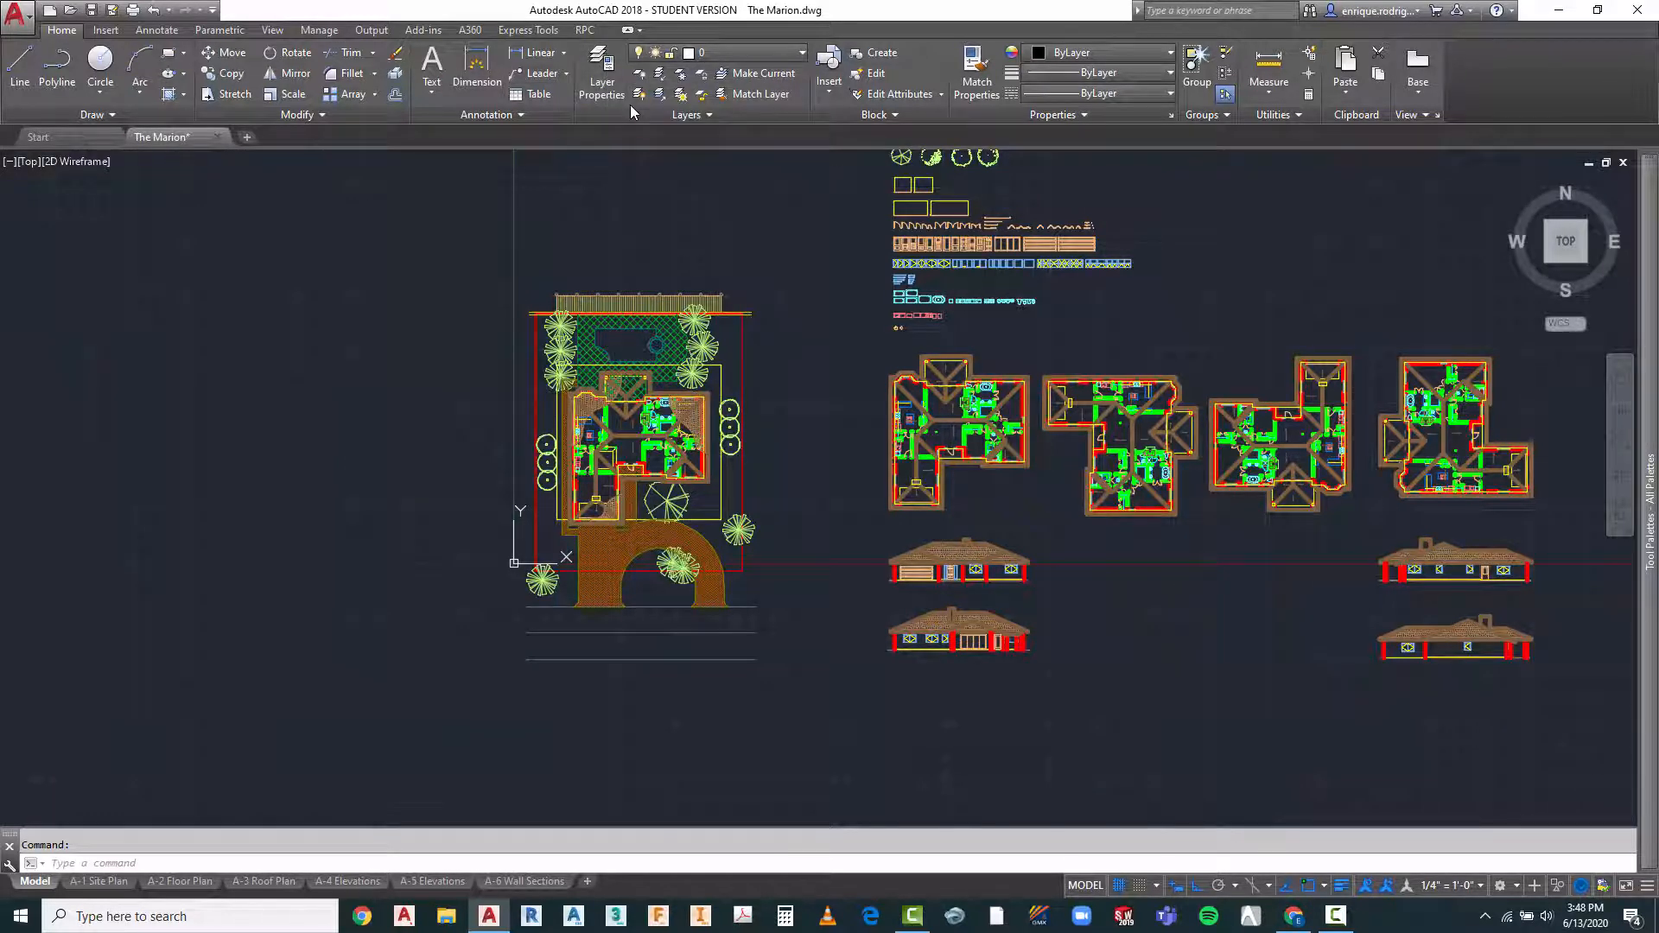
pyautogui.click(602, 76)
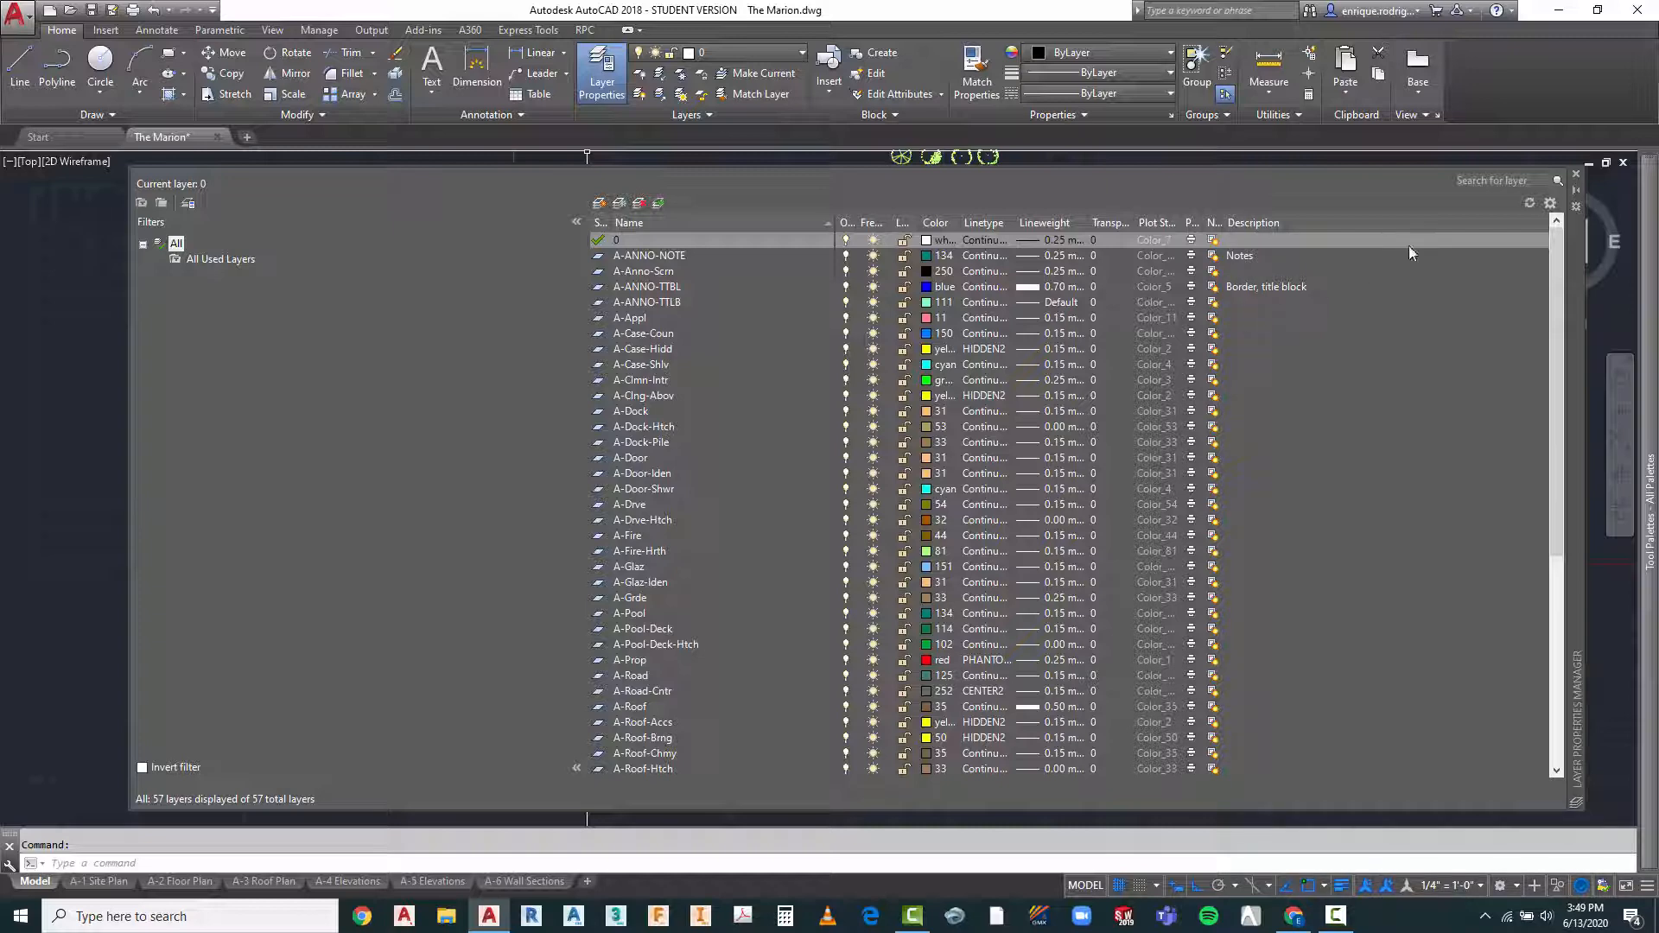
pyautogui.click(1575, 172)
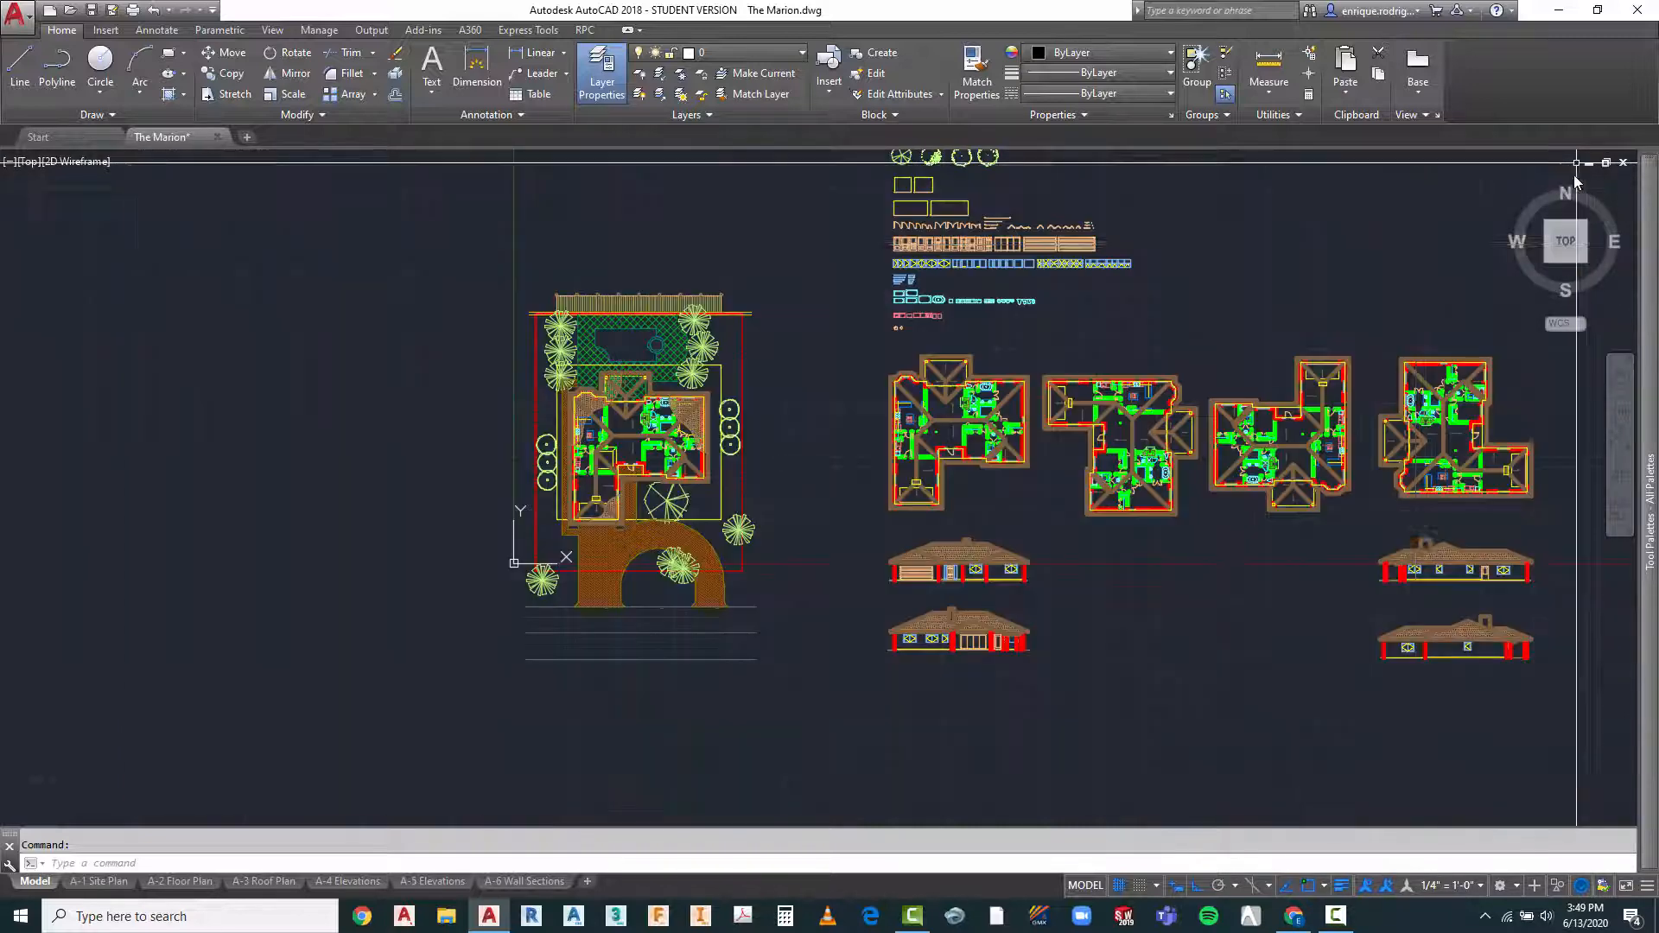
# Open the A-1 Site Plan layout and activate model space inside its viewport
pyautogui.click(123, 882)
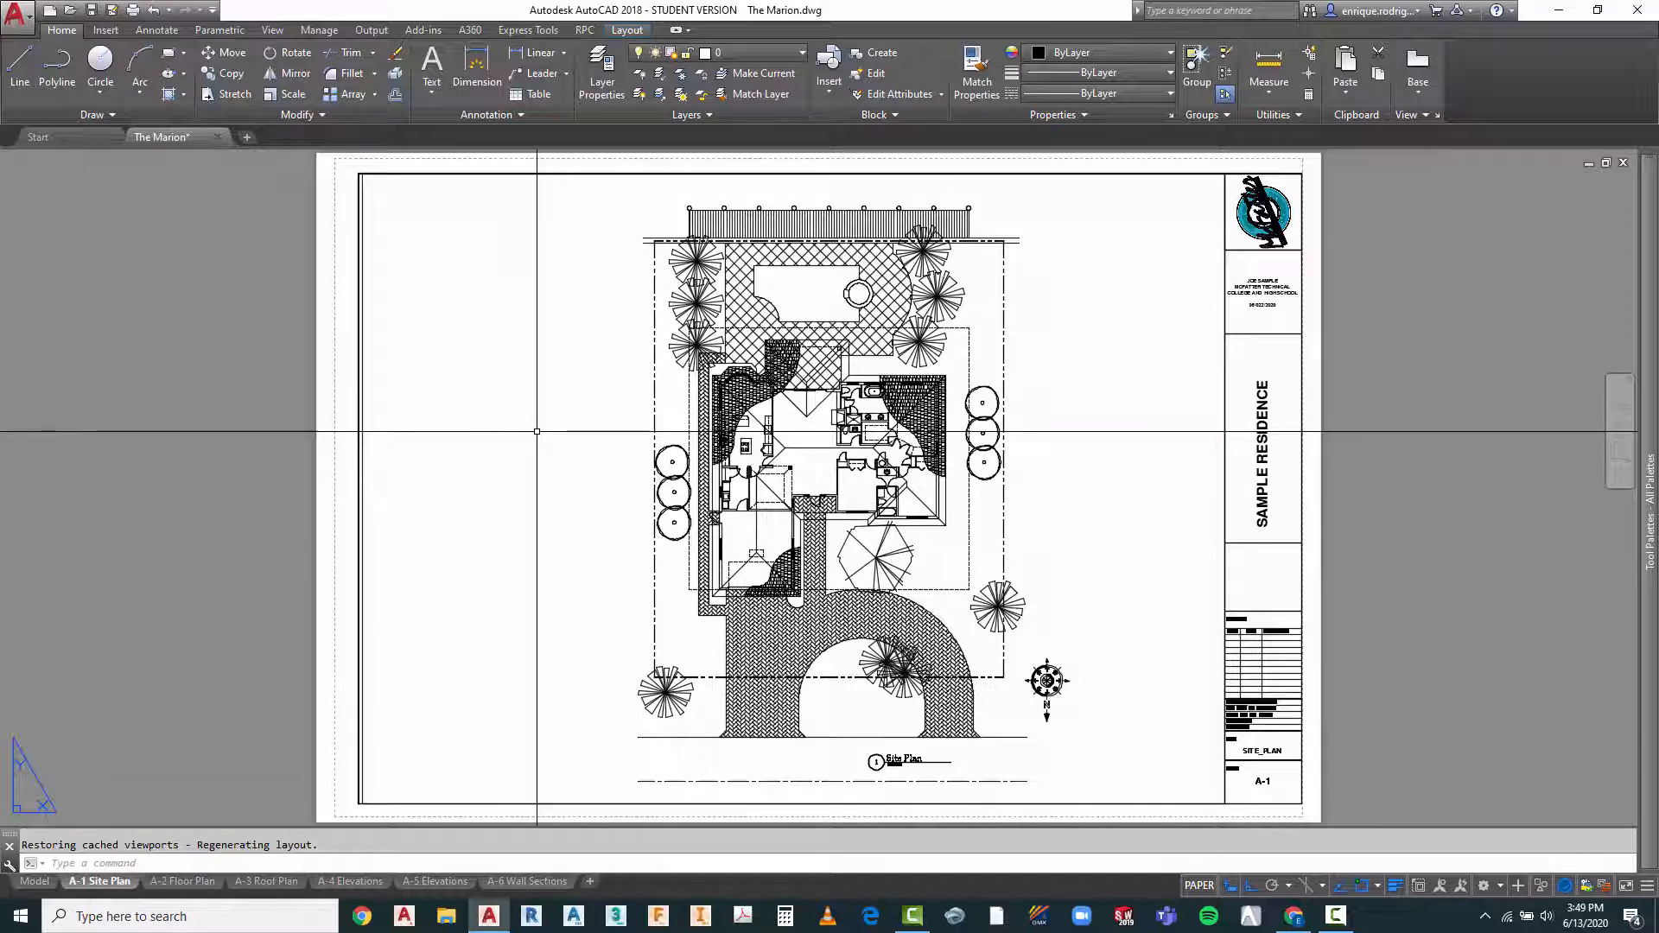
pyautogui.doubleClick(532, 296)
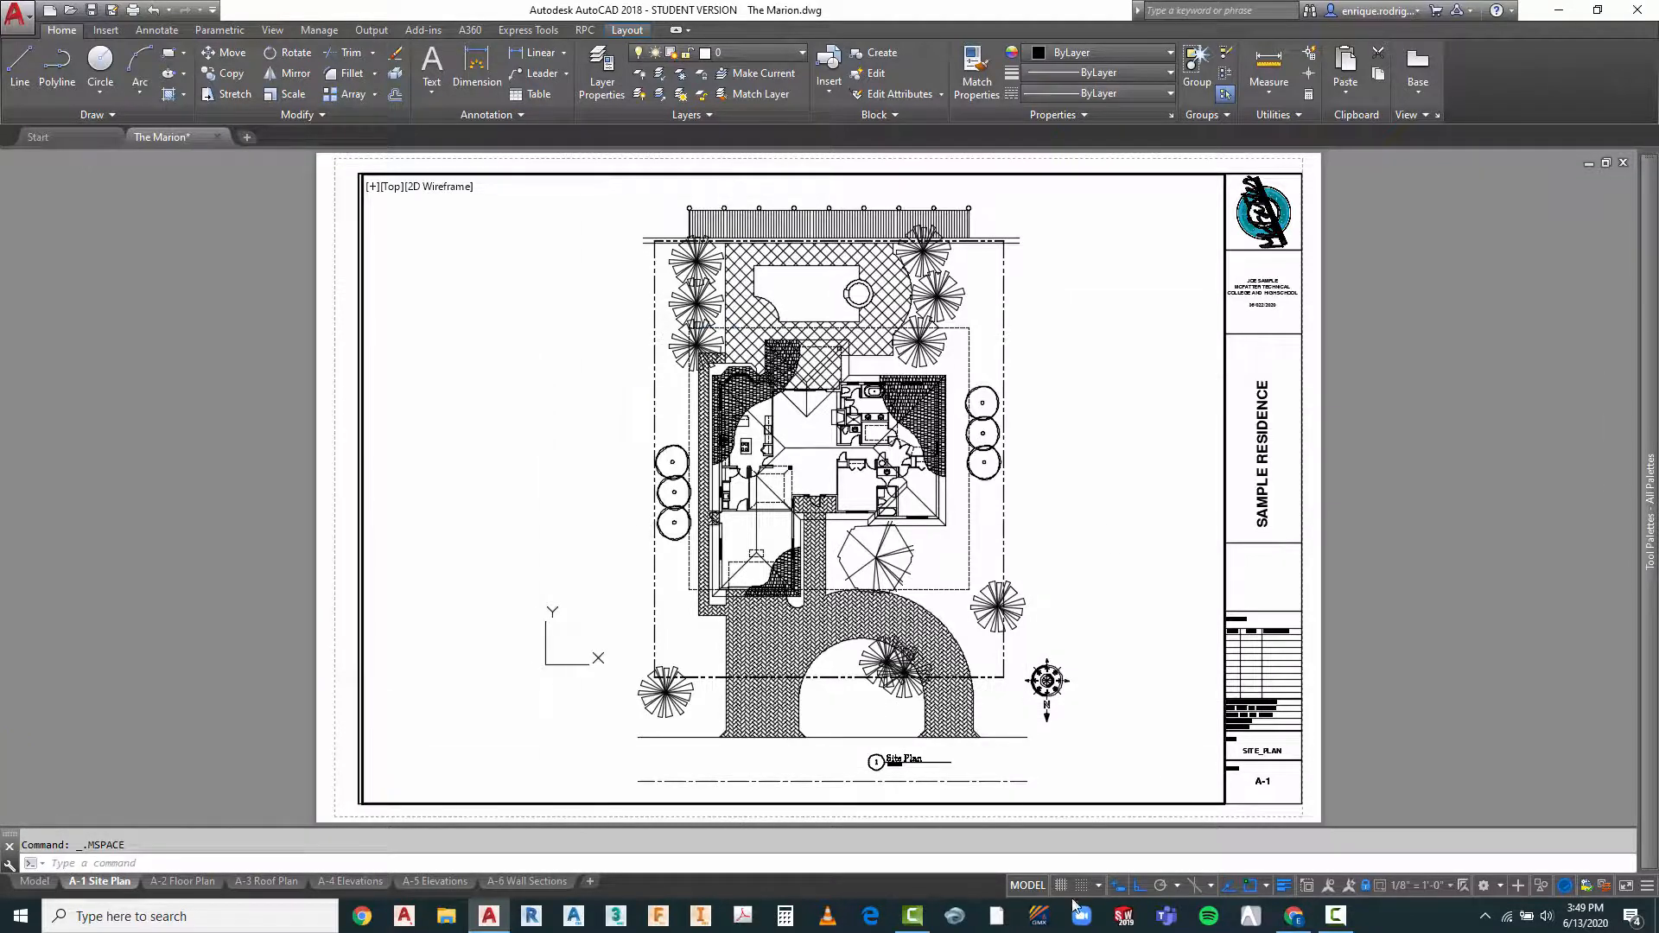
pyautogui.click(1028, 885)
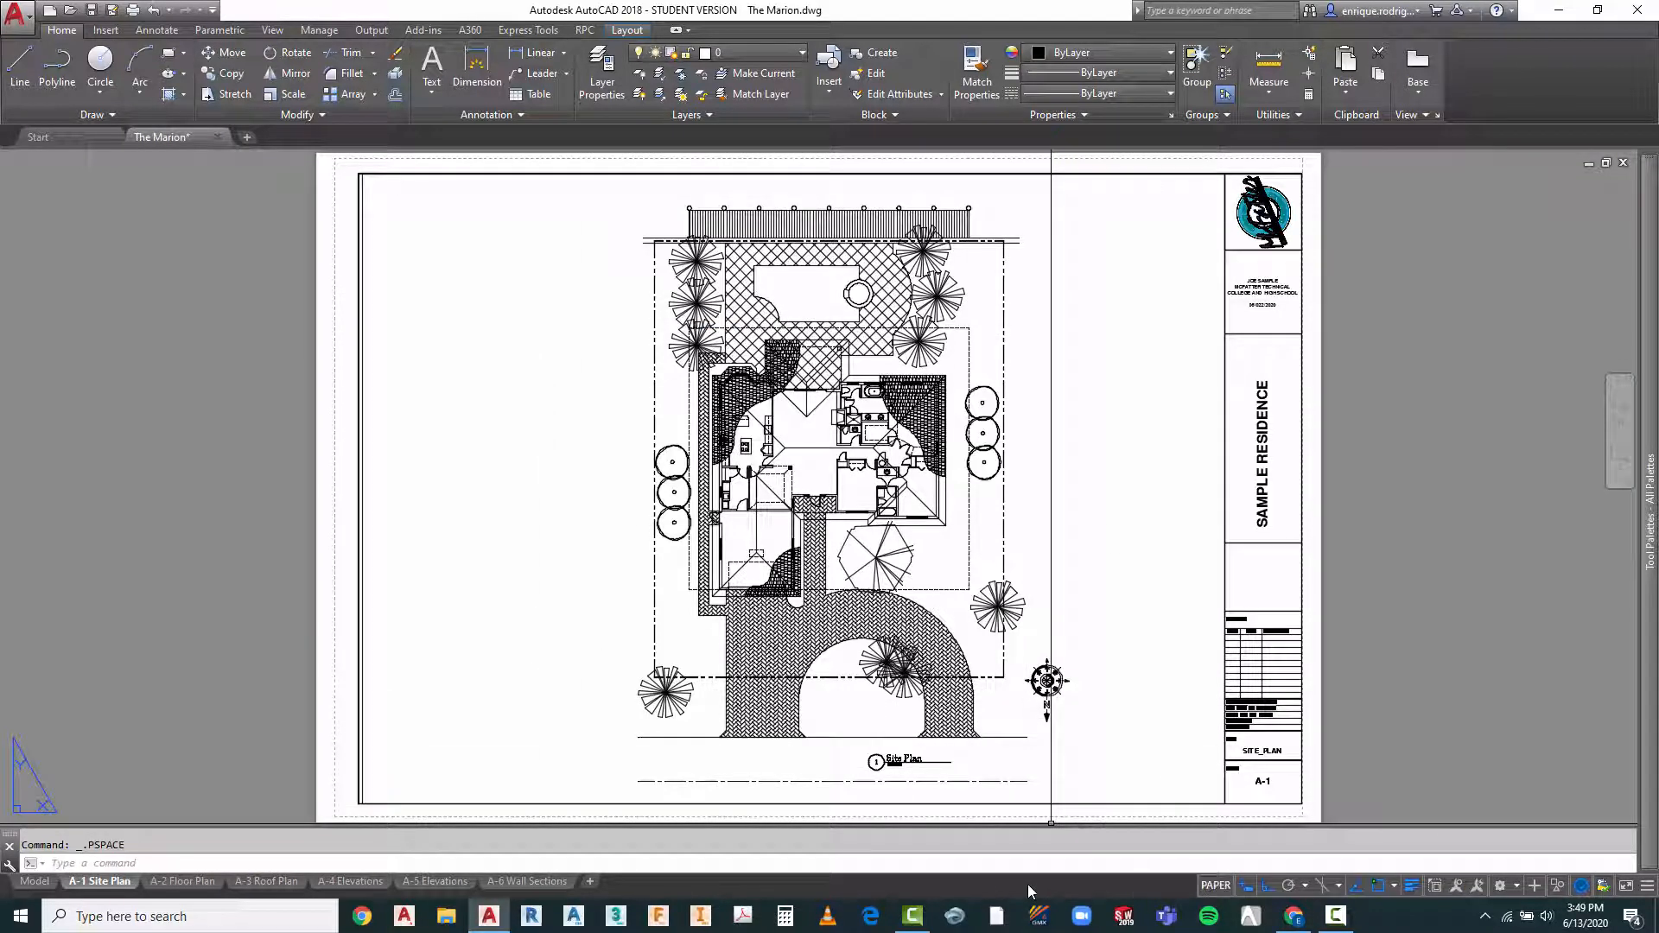
pyautogui.click(1226, 884)
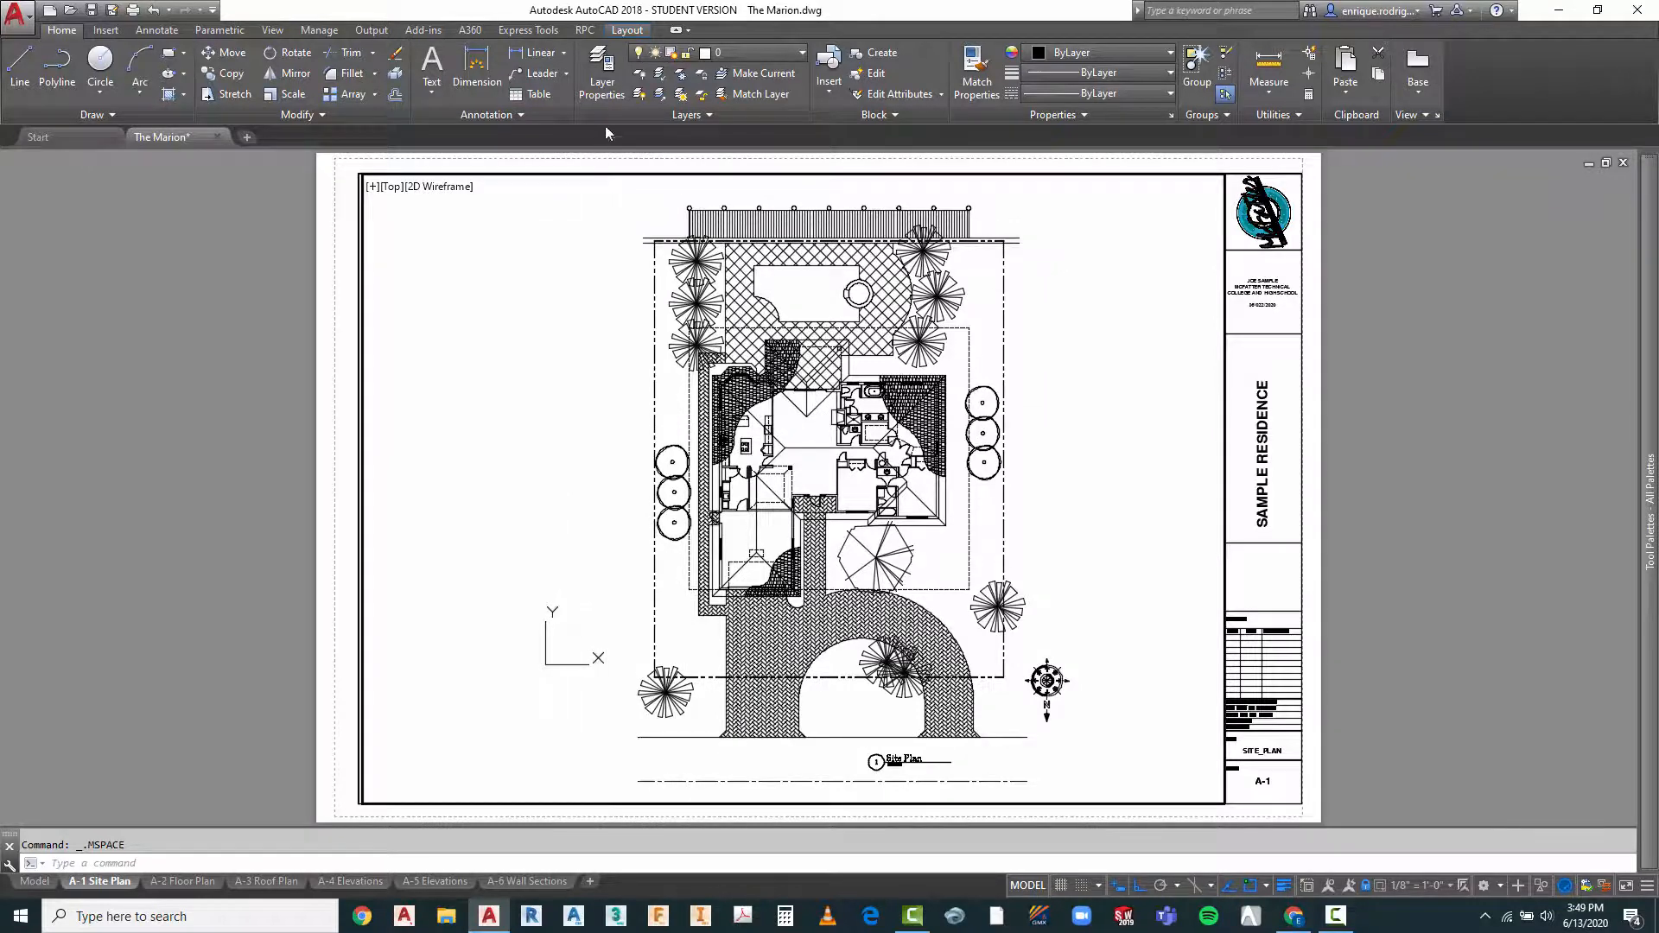
# Examine the layer properties for the active viewport, including the VP Freeze and VP Color override columns
pyautogui.click(605, 69)
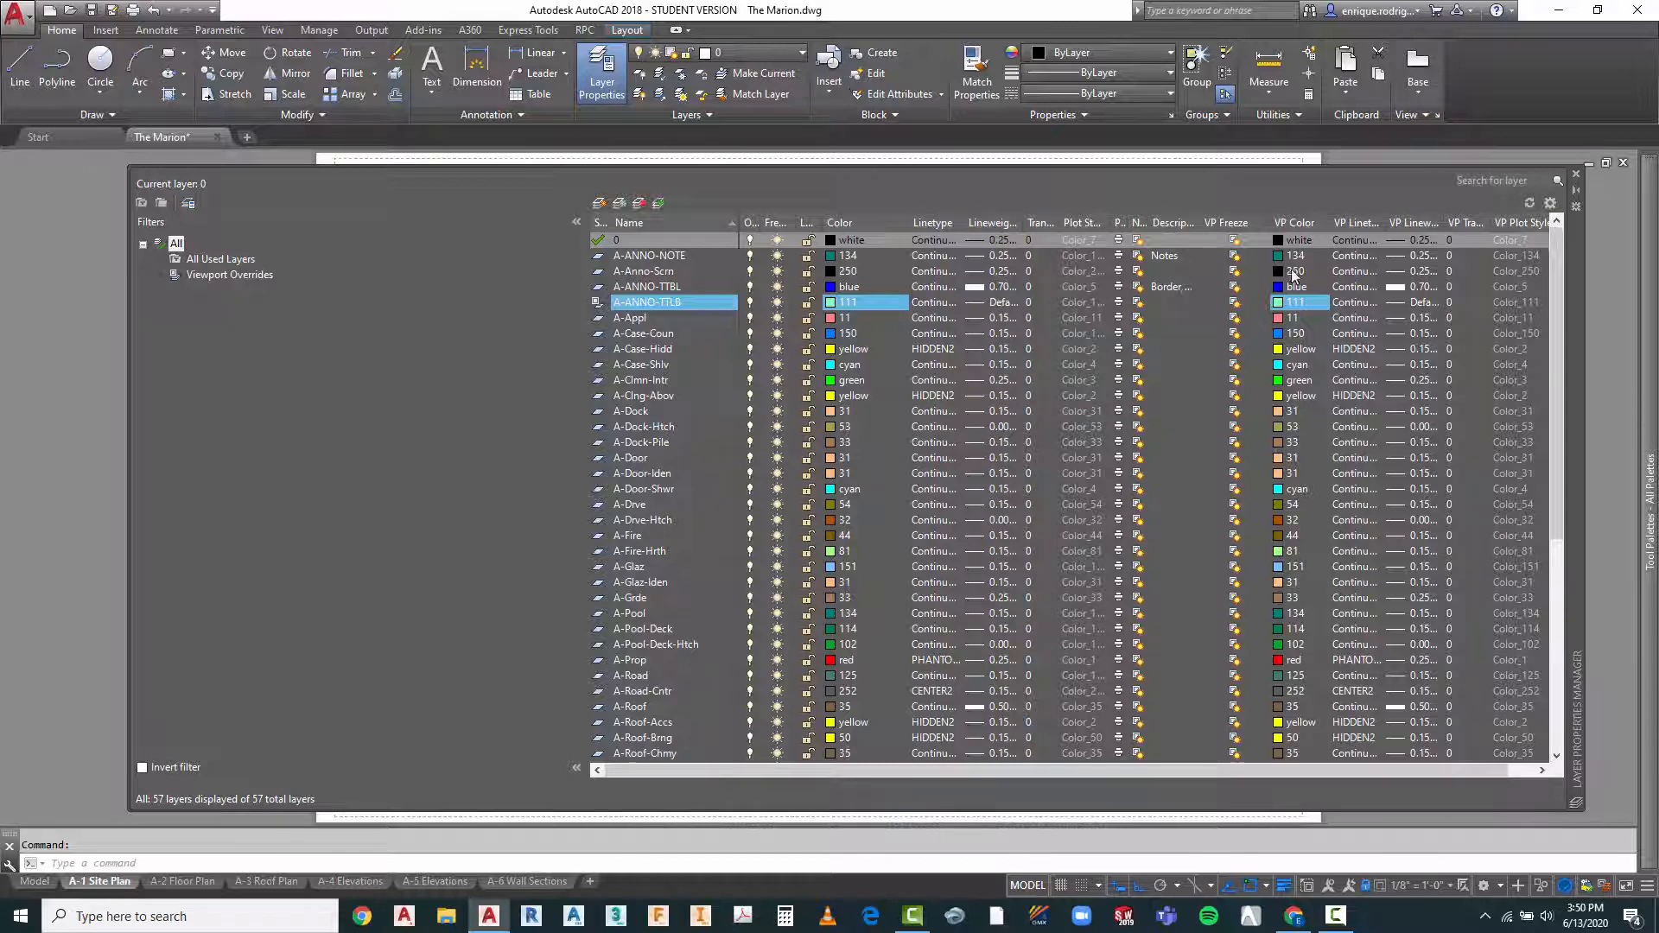
pyautogui.moveTo(1356, 773); pyautogui.dragTo(1434, 762)
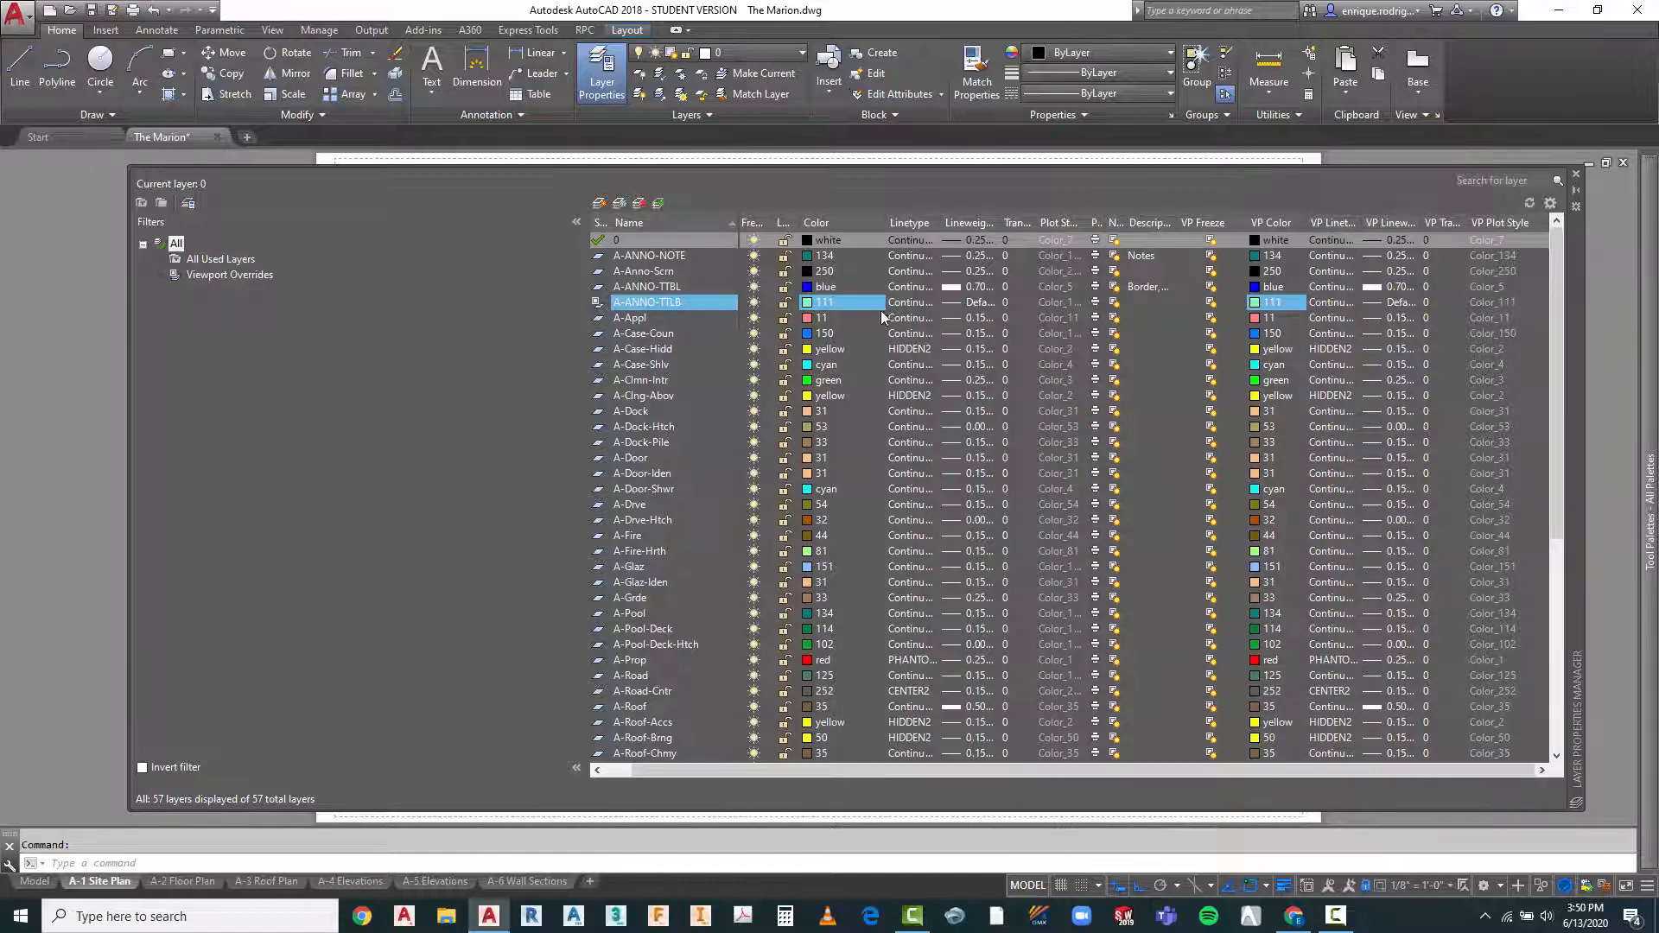
pyautogui.click(645, 335)
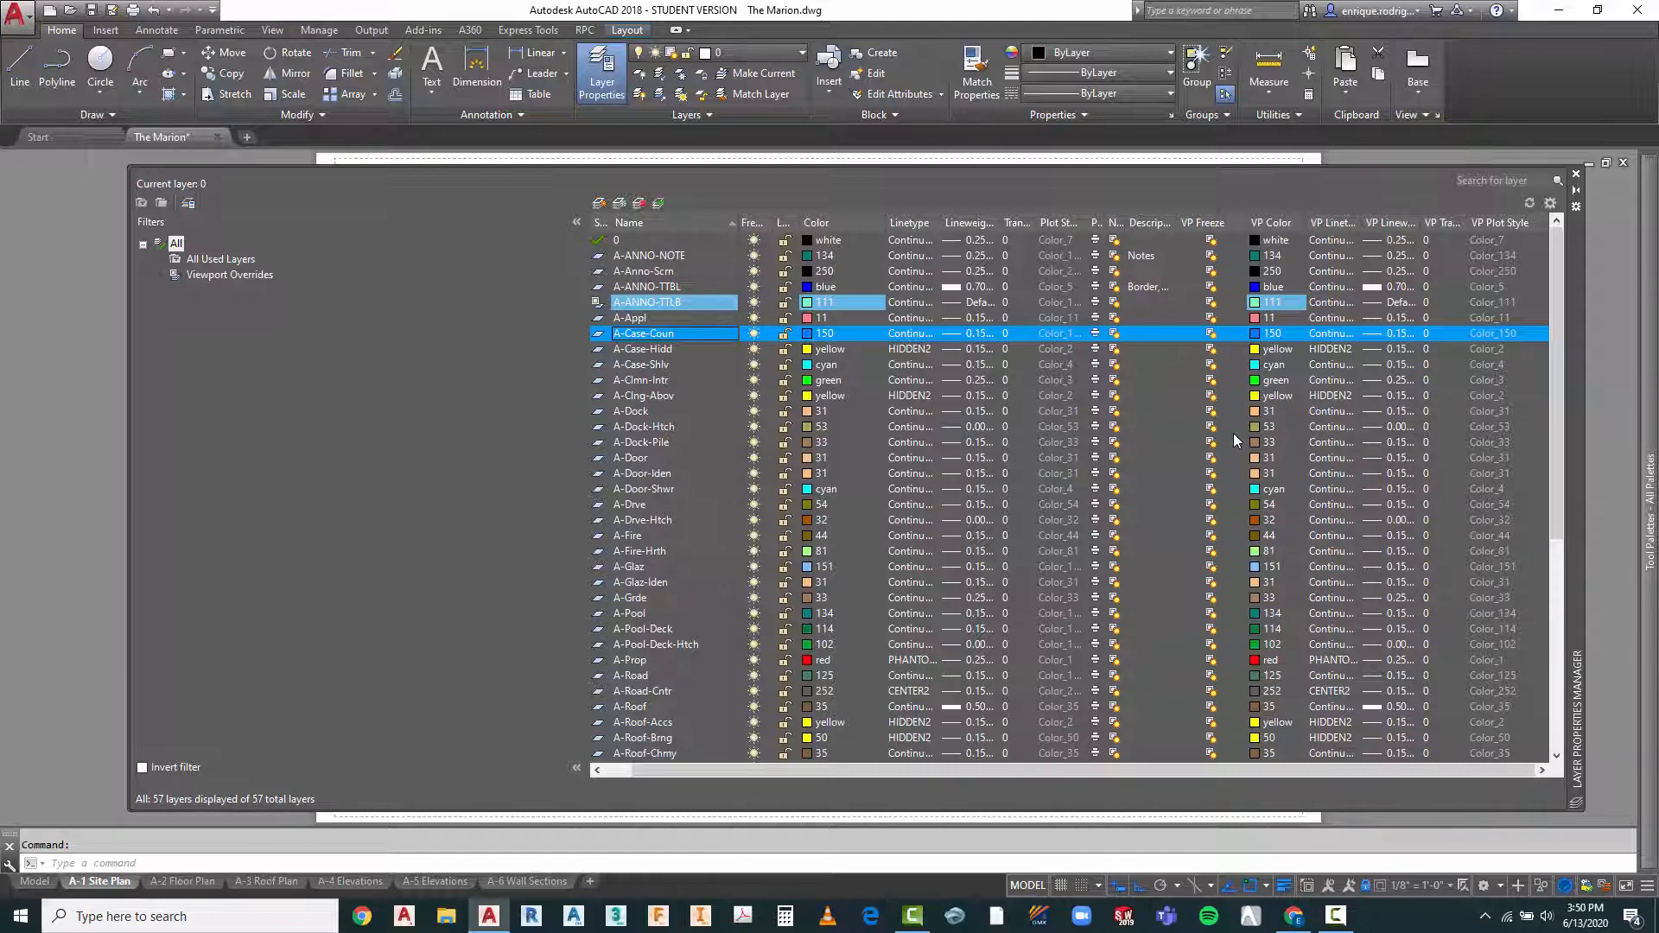
pyautogui.click(1576, 178)
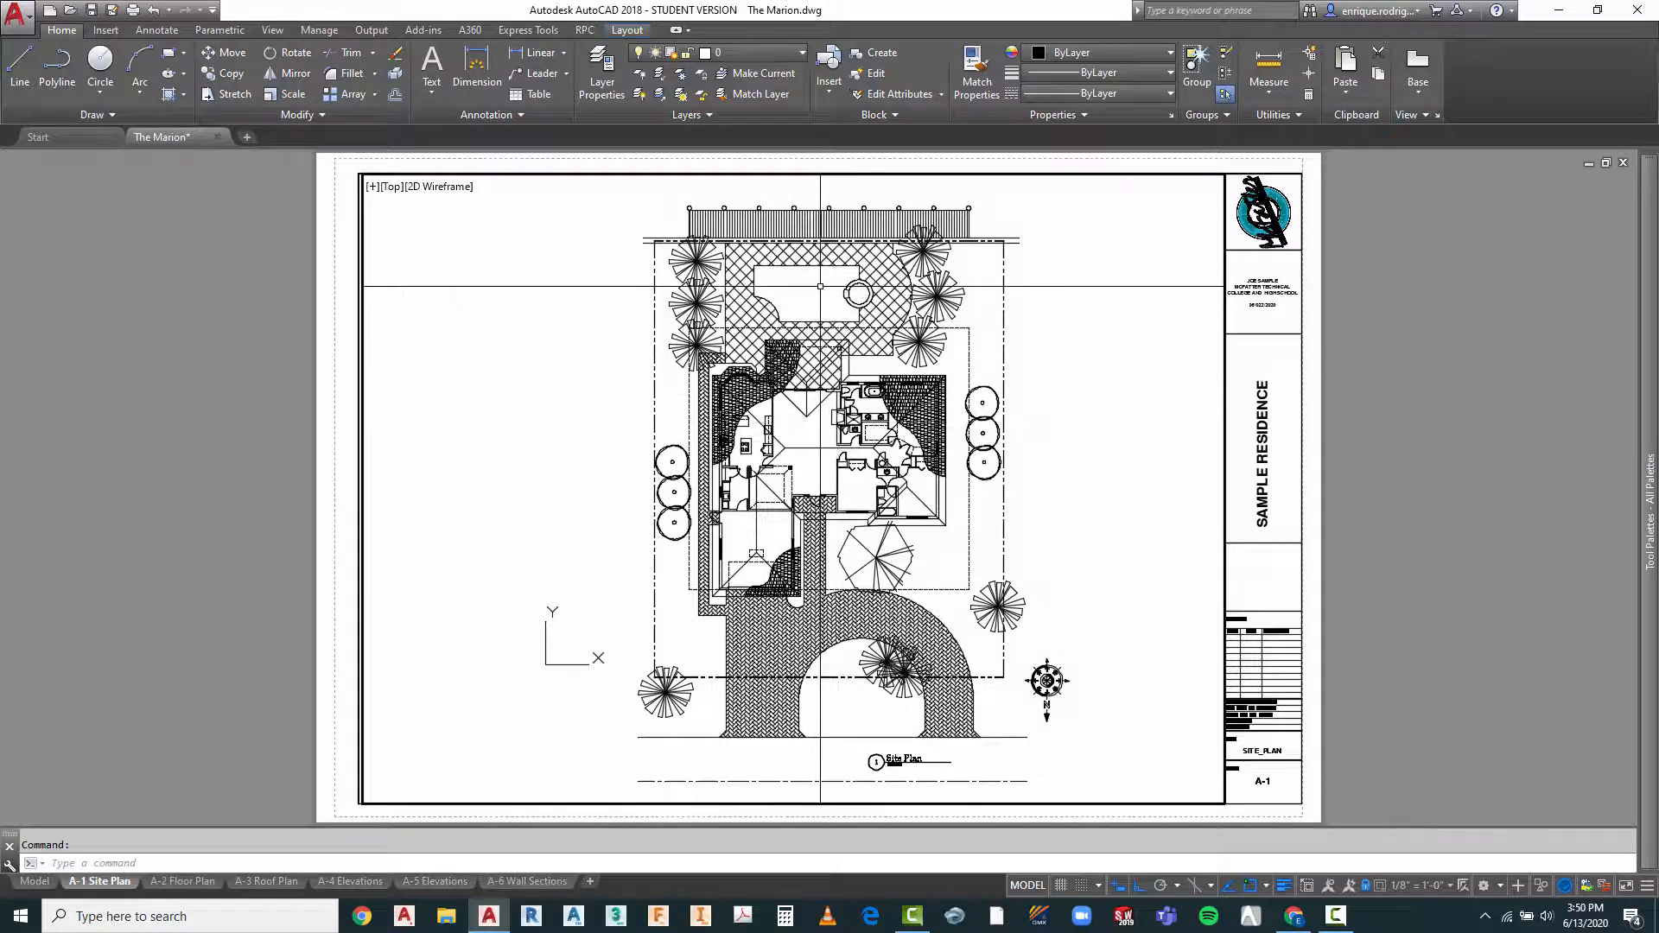
# Freeze the roof hatch layer in the Site Plan viewport by picking the hatch over the house with Layer Freeze
pyautogui.scroll(3, 821, 286)
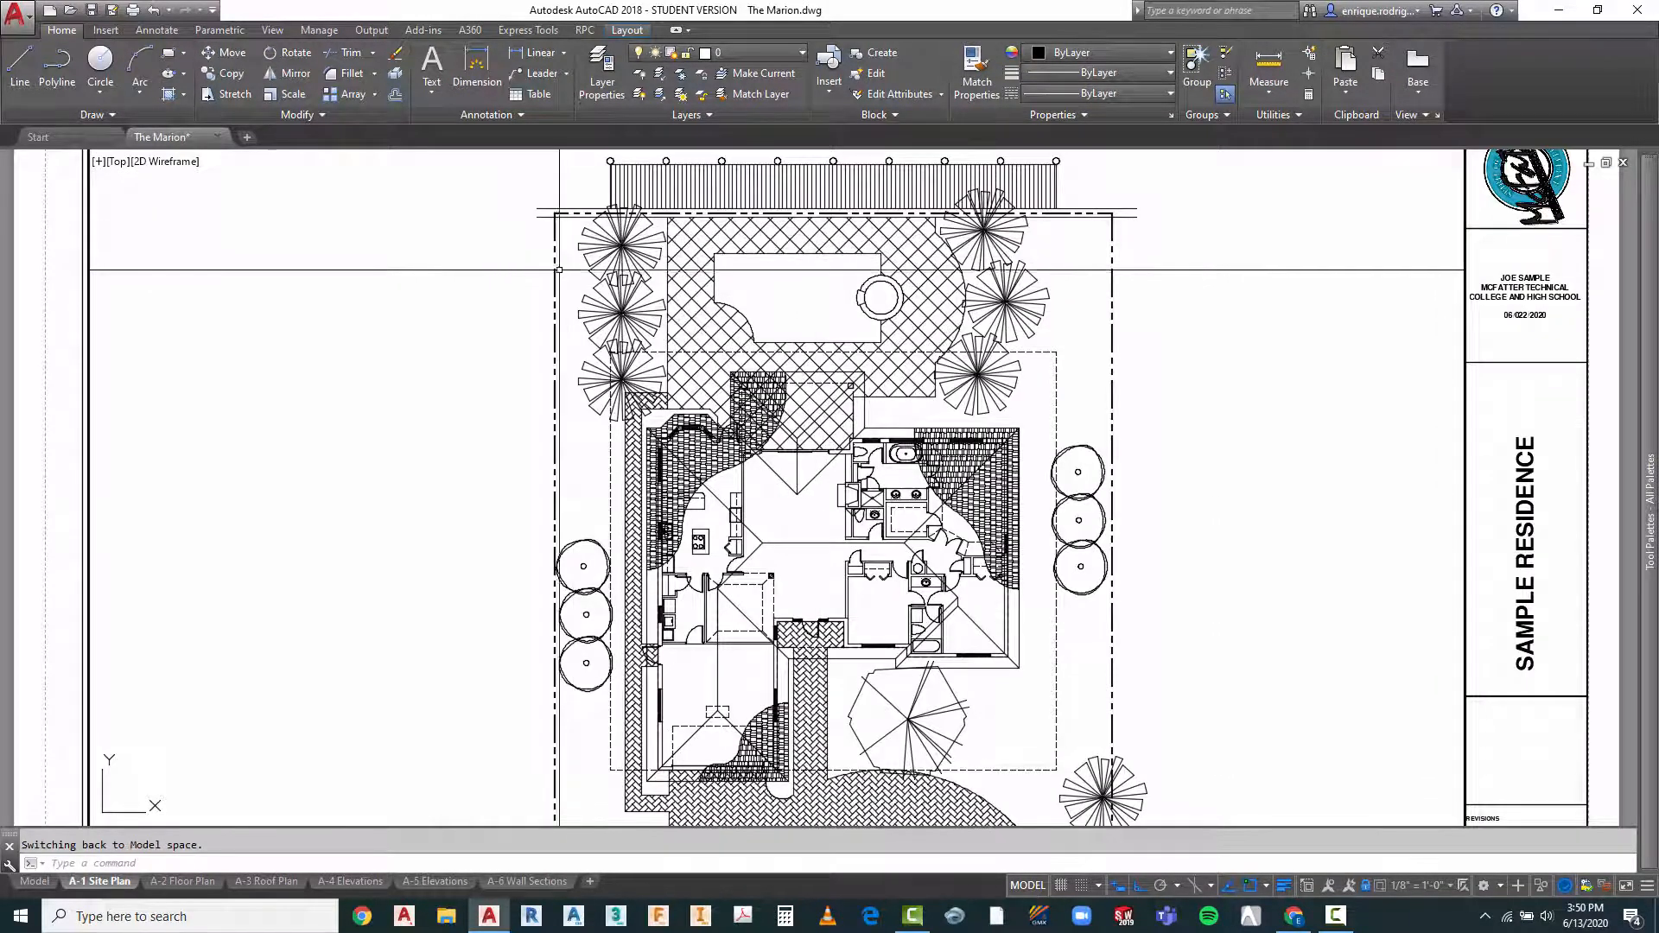
pyautogui.scroll(-3, 537, 242)
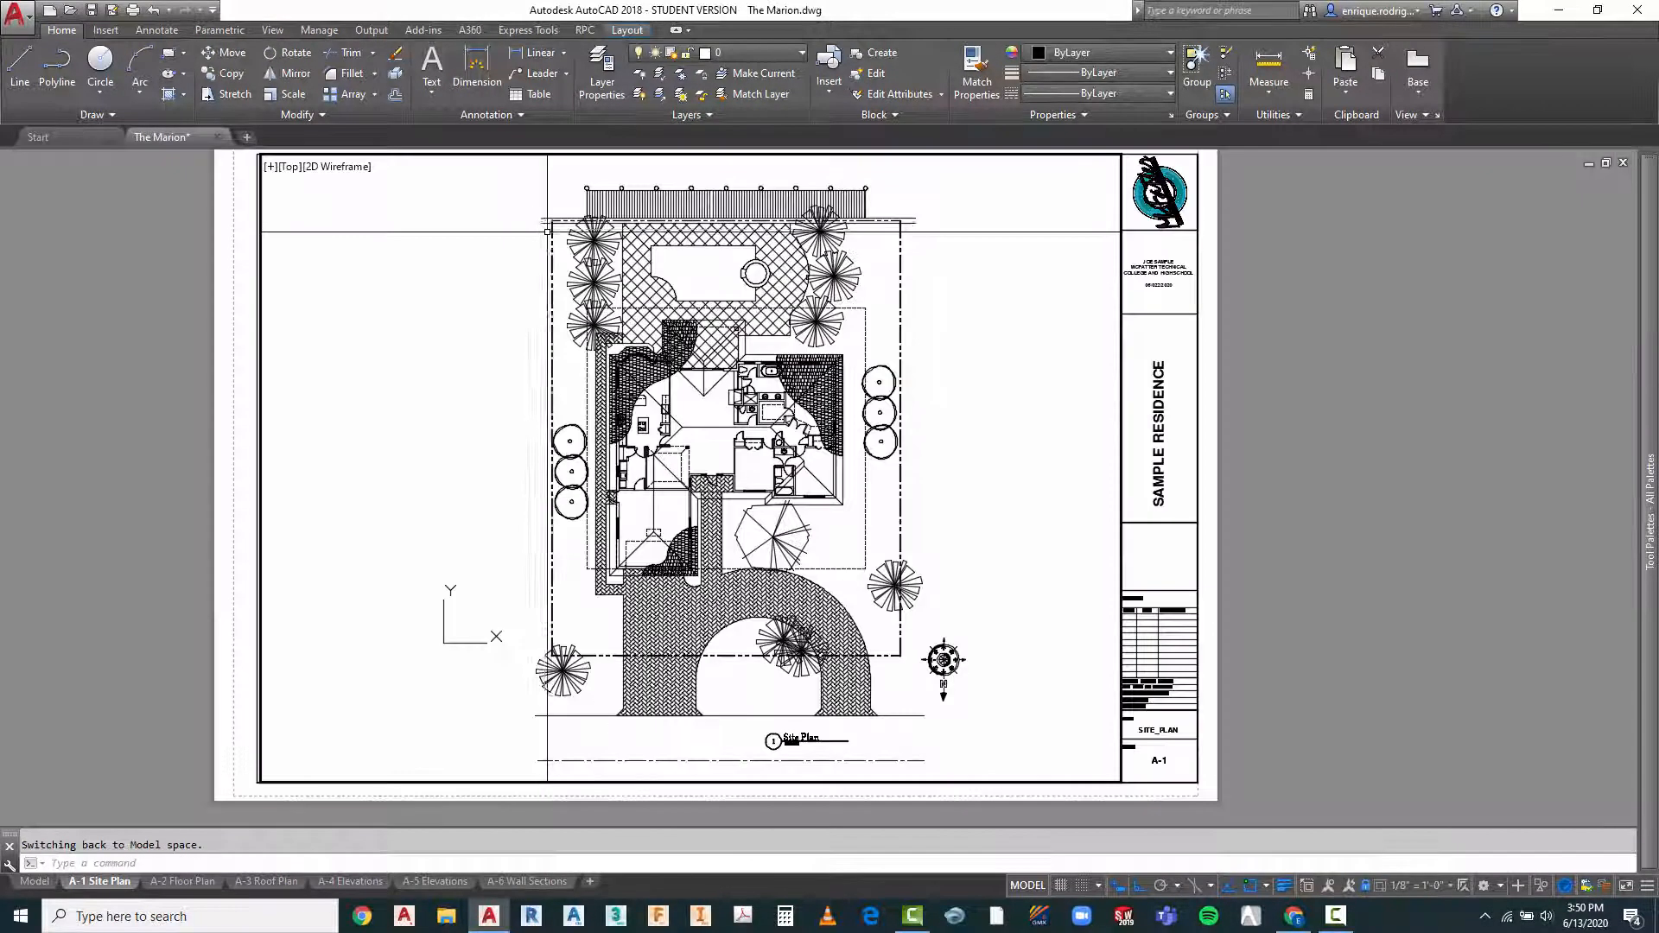
pyautogui.click(680, 77)
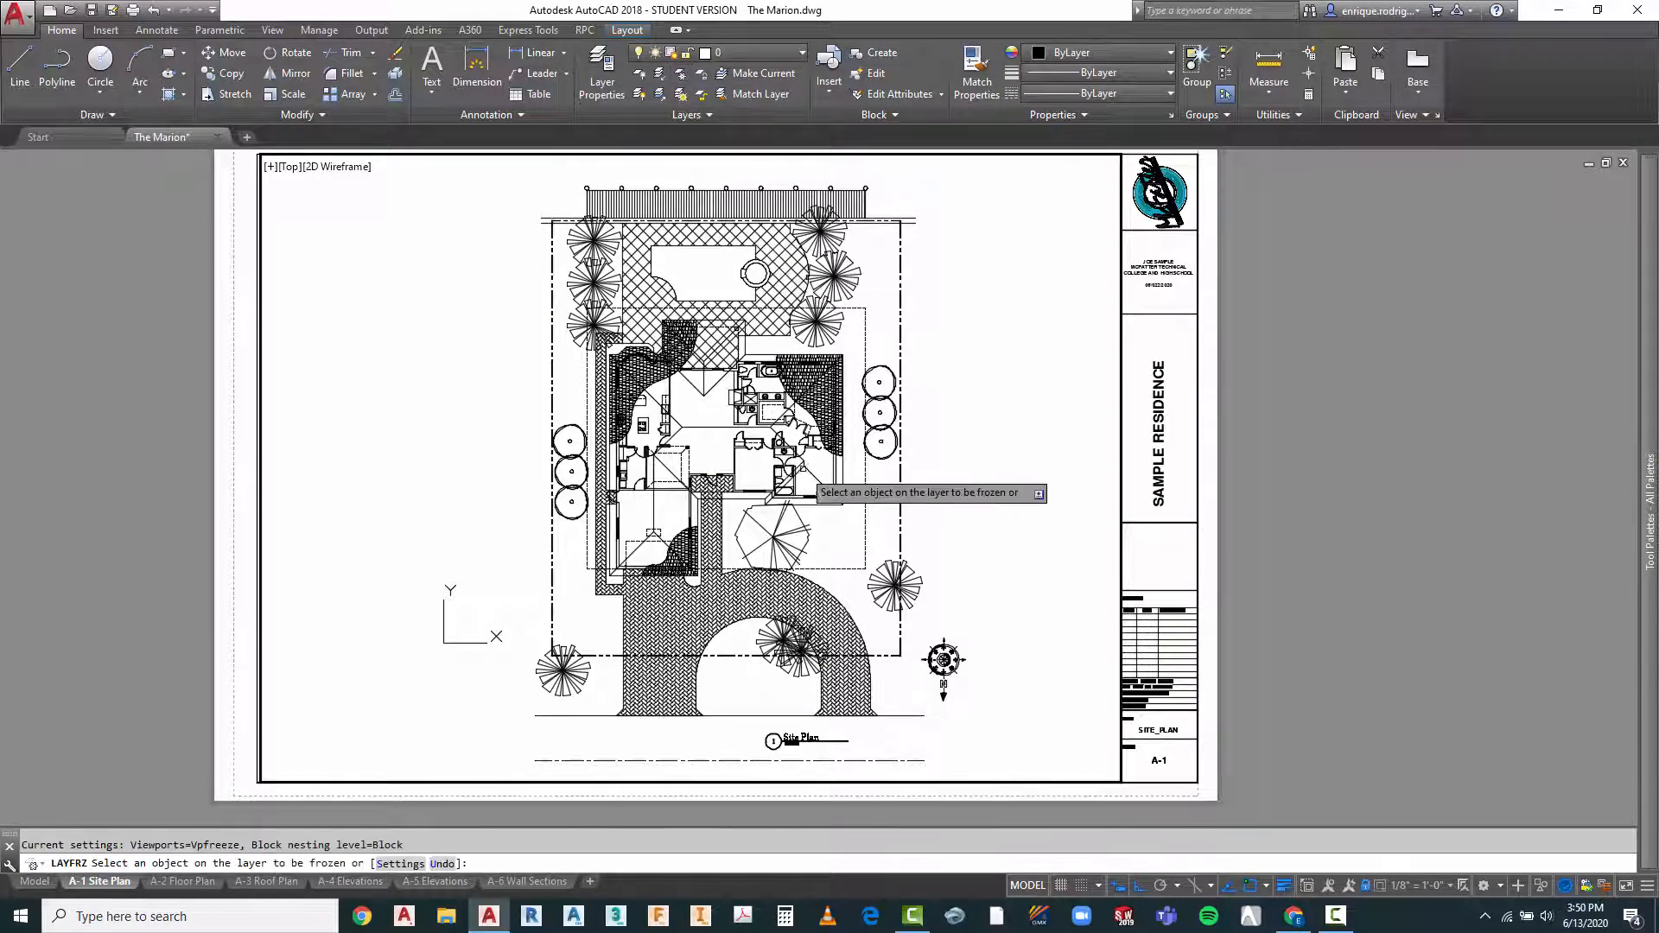
pyautogui.scroll(4, 788, 380)
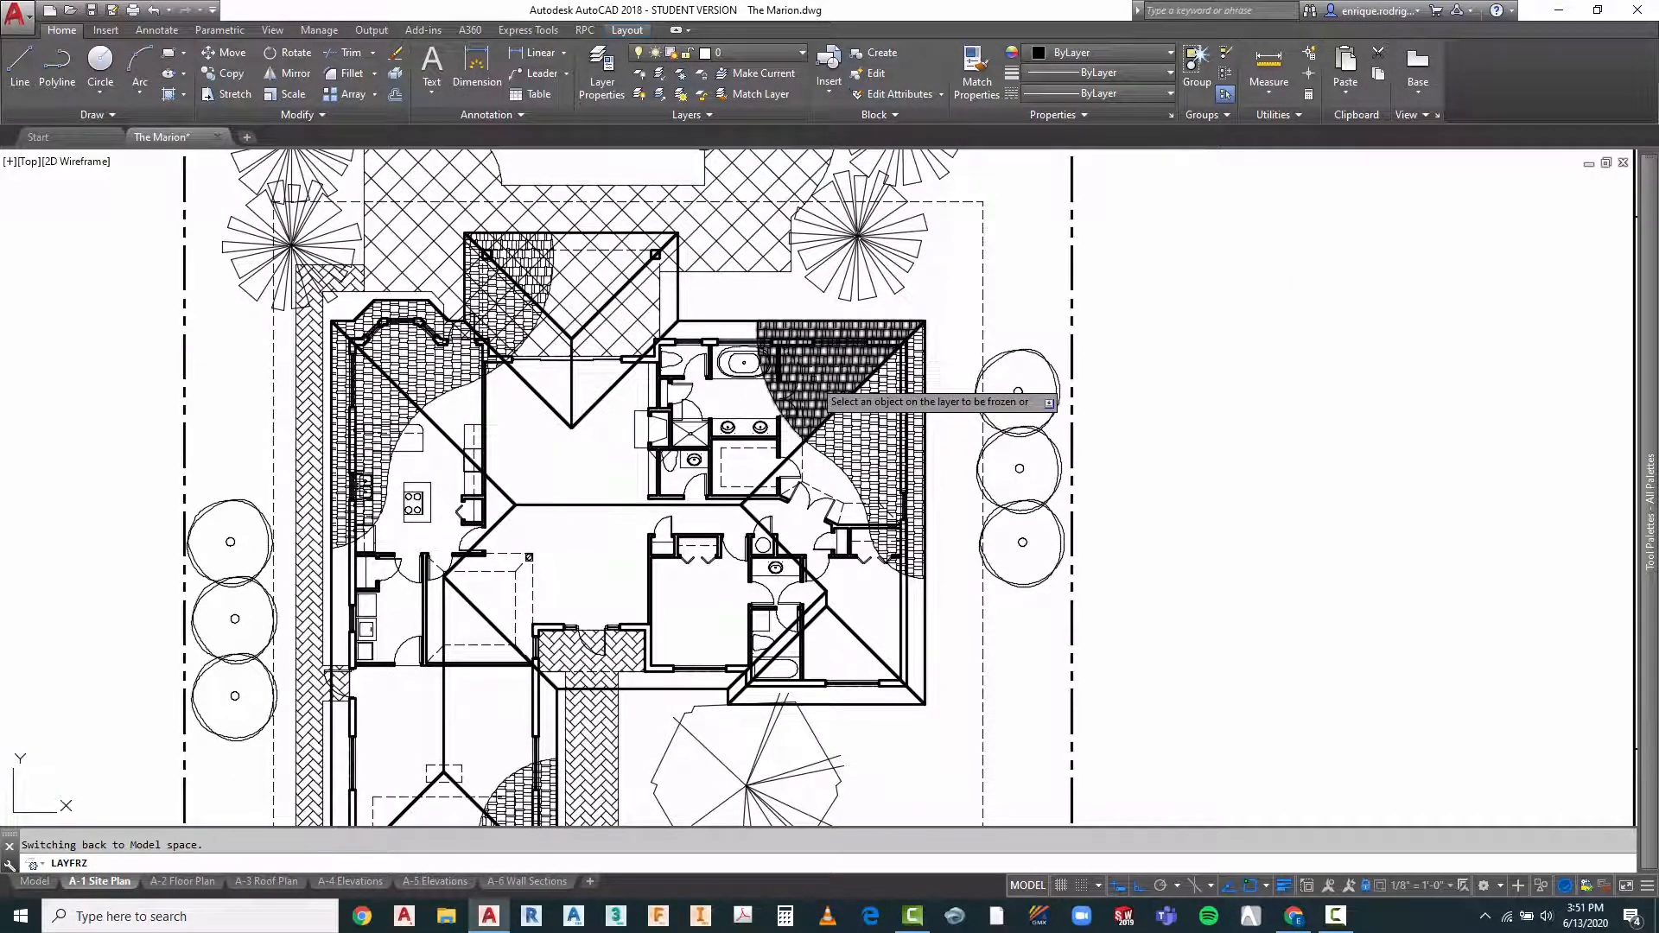
pyautogui.click(812, 379)
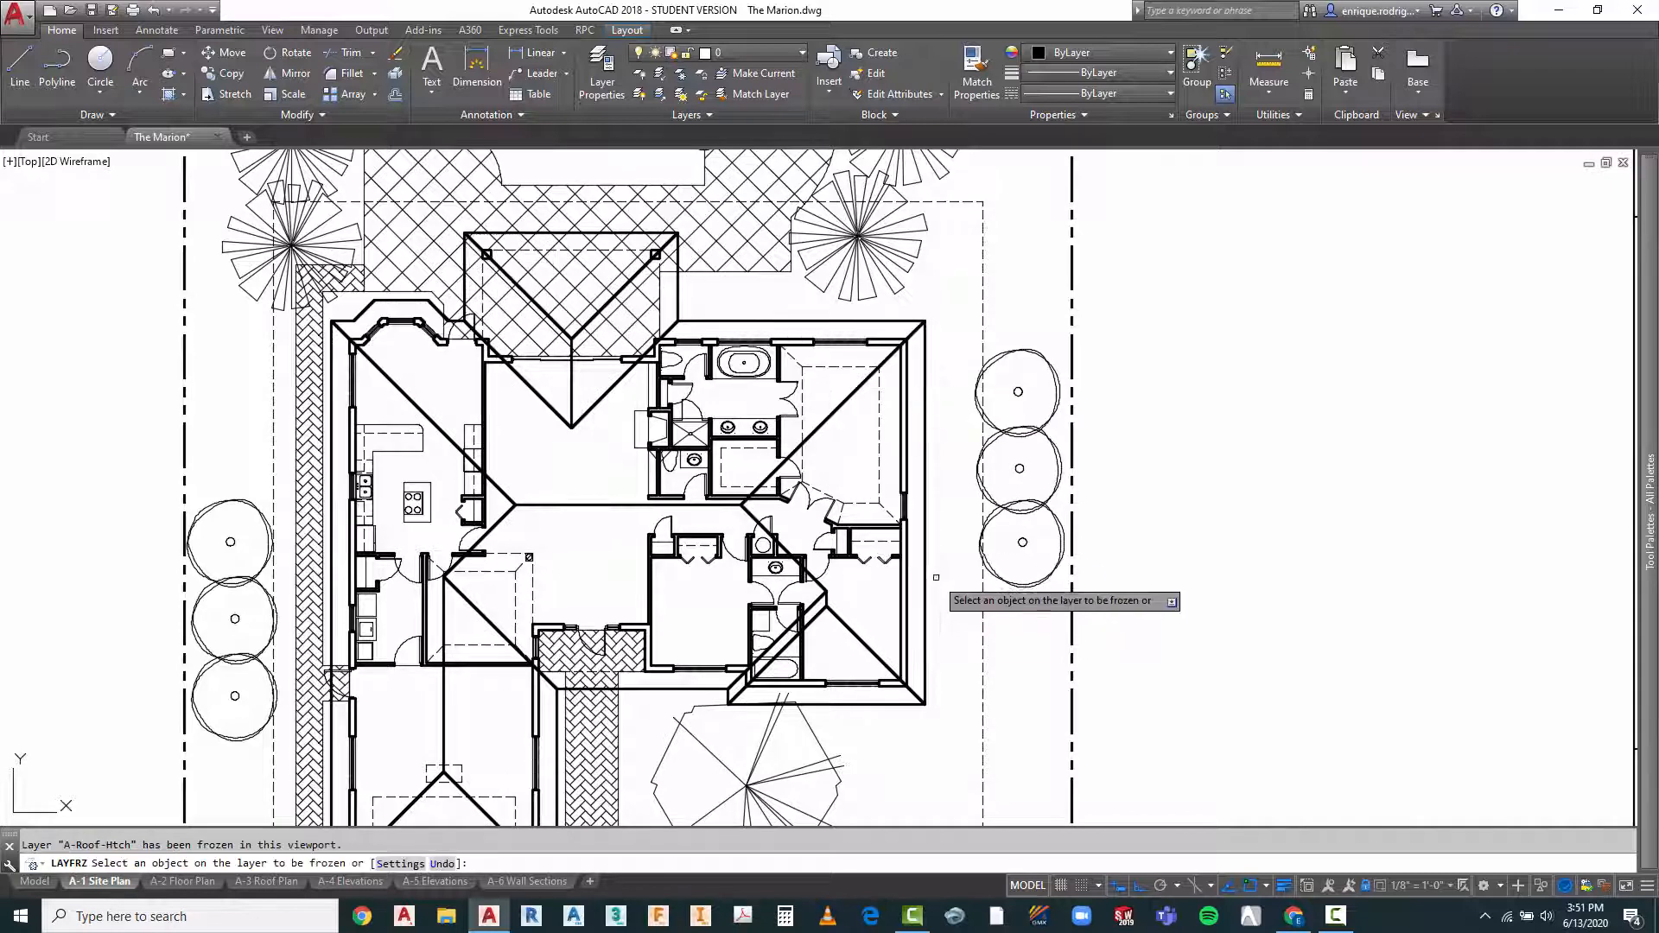
pyautogui.scroll(-2, 989, 305)
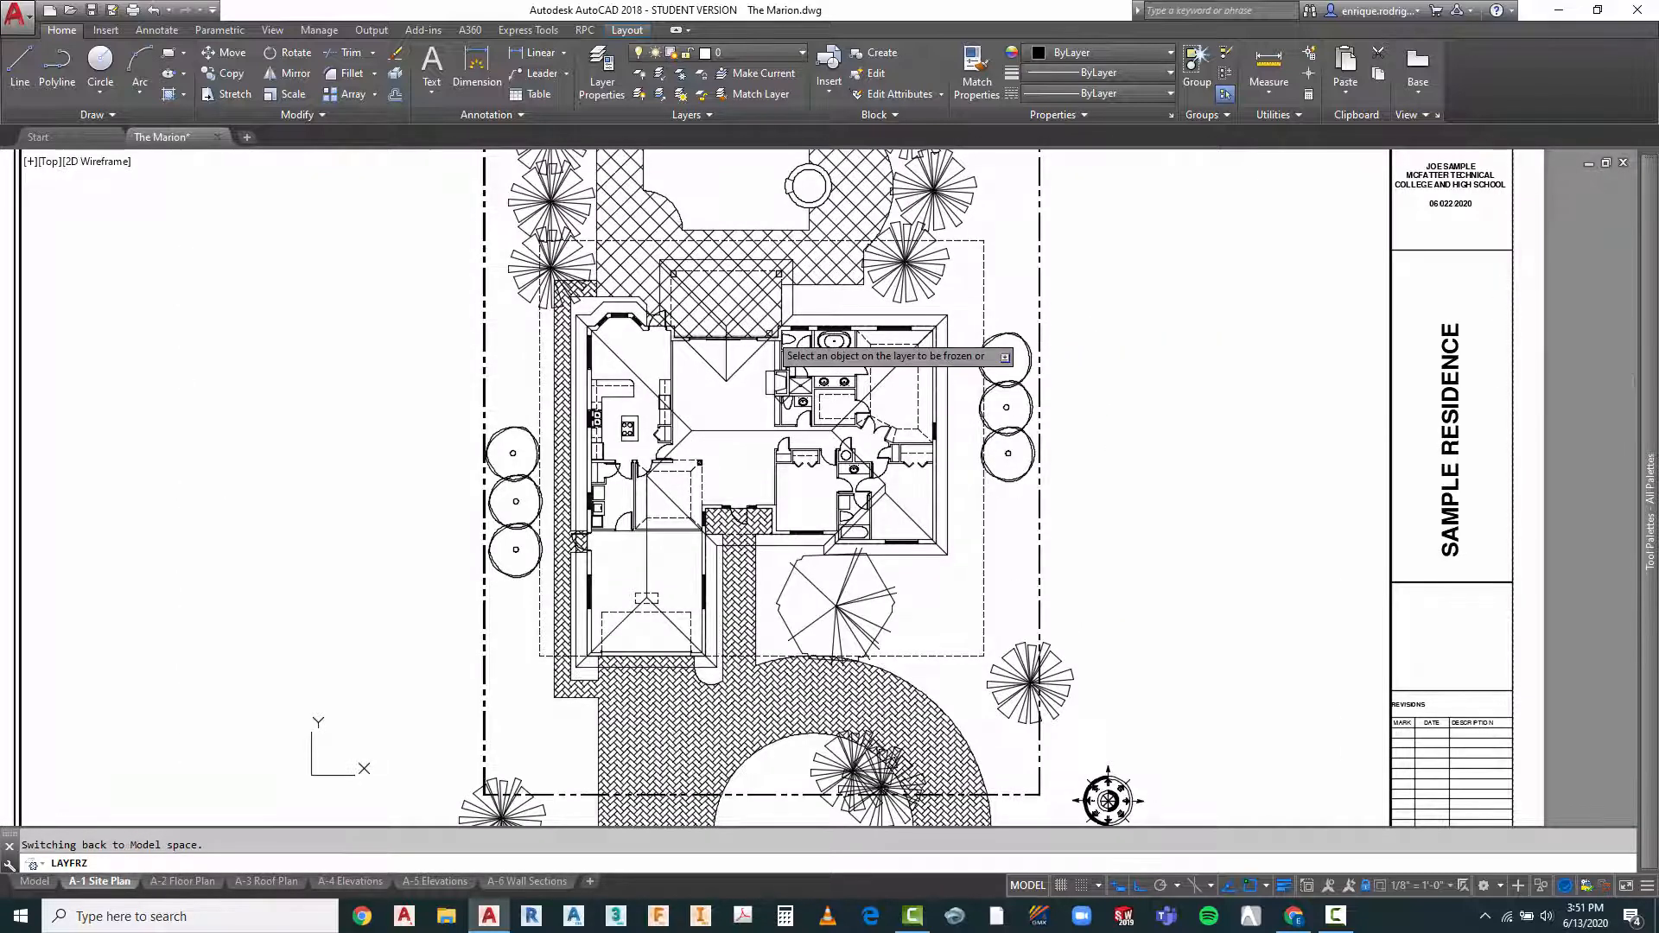
pyautogui.scroll(-2, 878, 596)
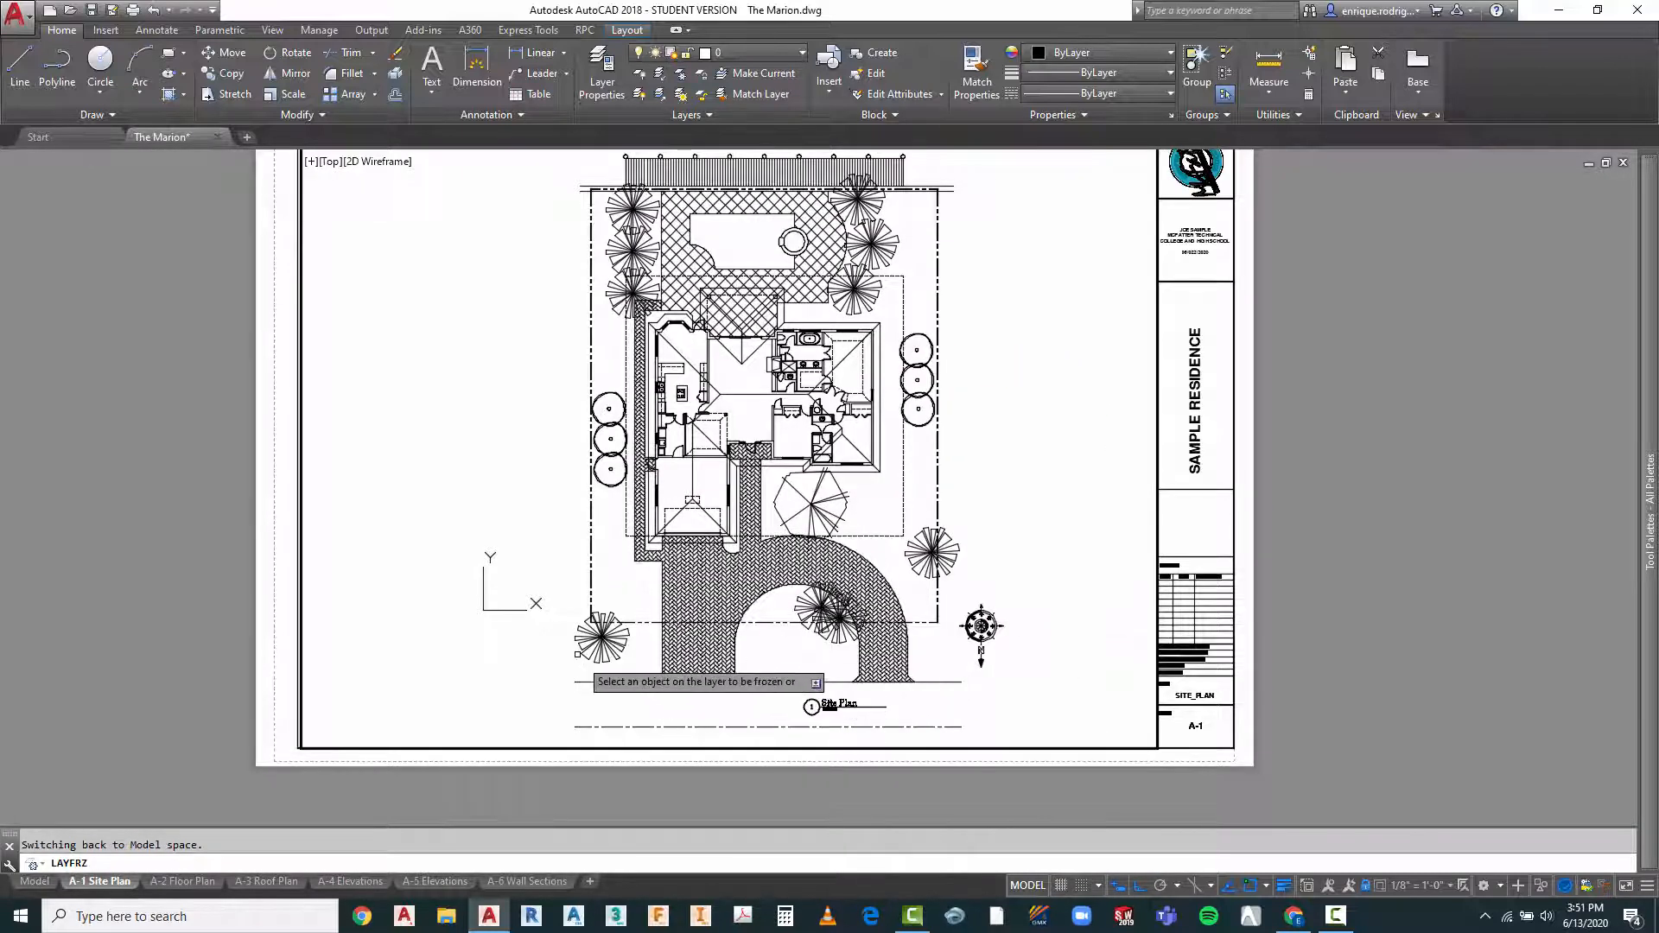
pyautogui.scroll(2, 588, 172)
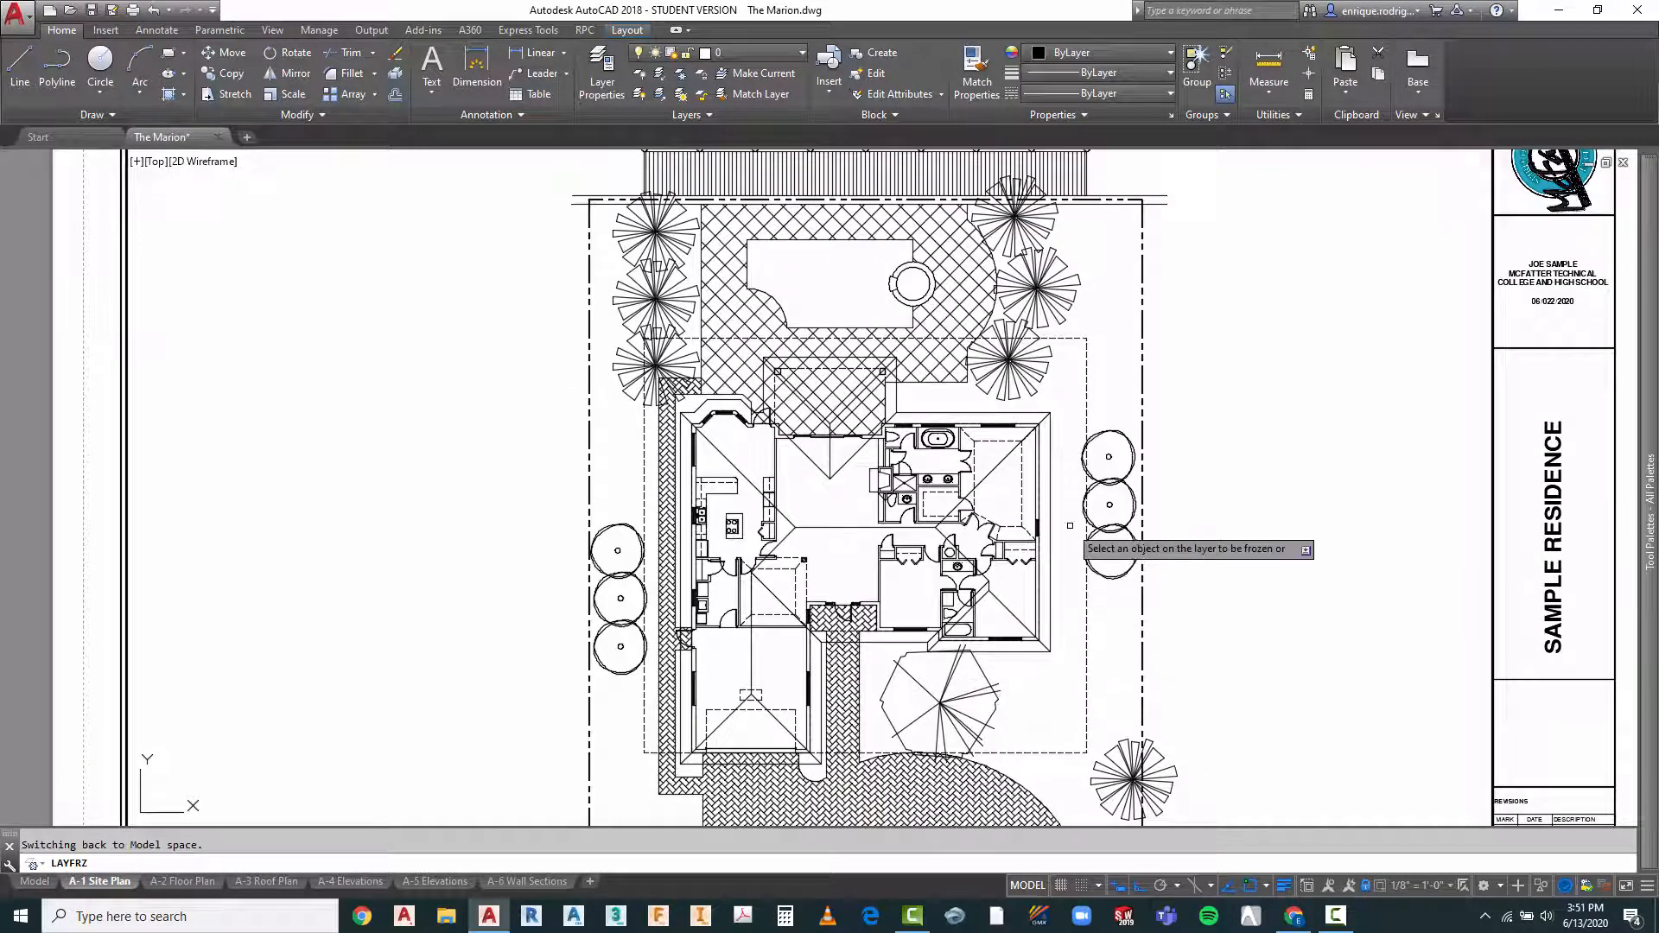
pyautogui.scroll(-2, 730, 333)
pyautogui.press('Escape')
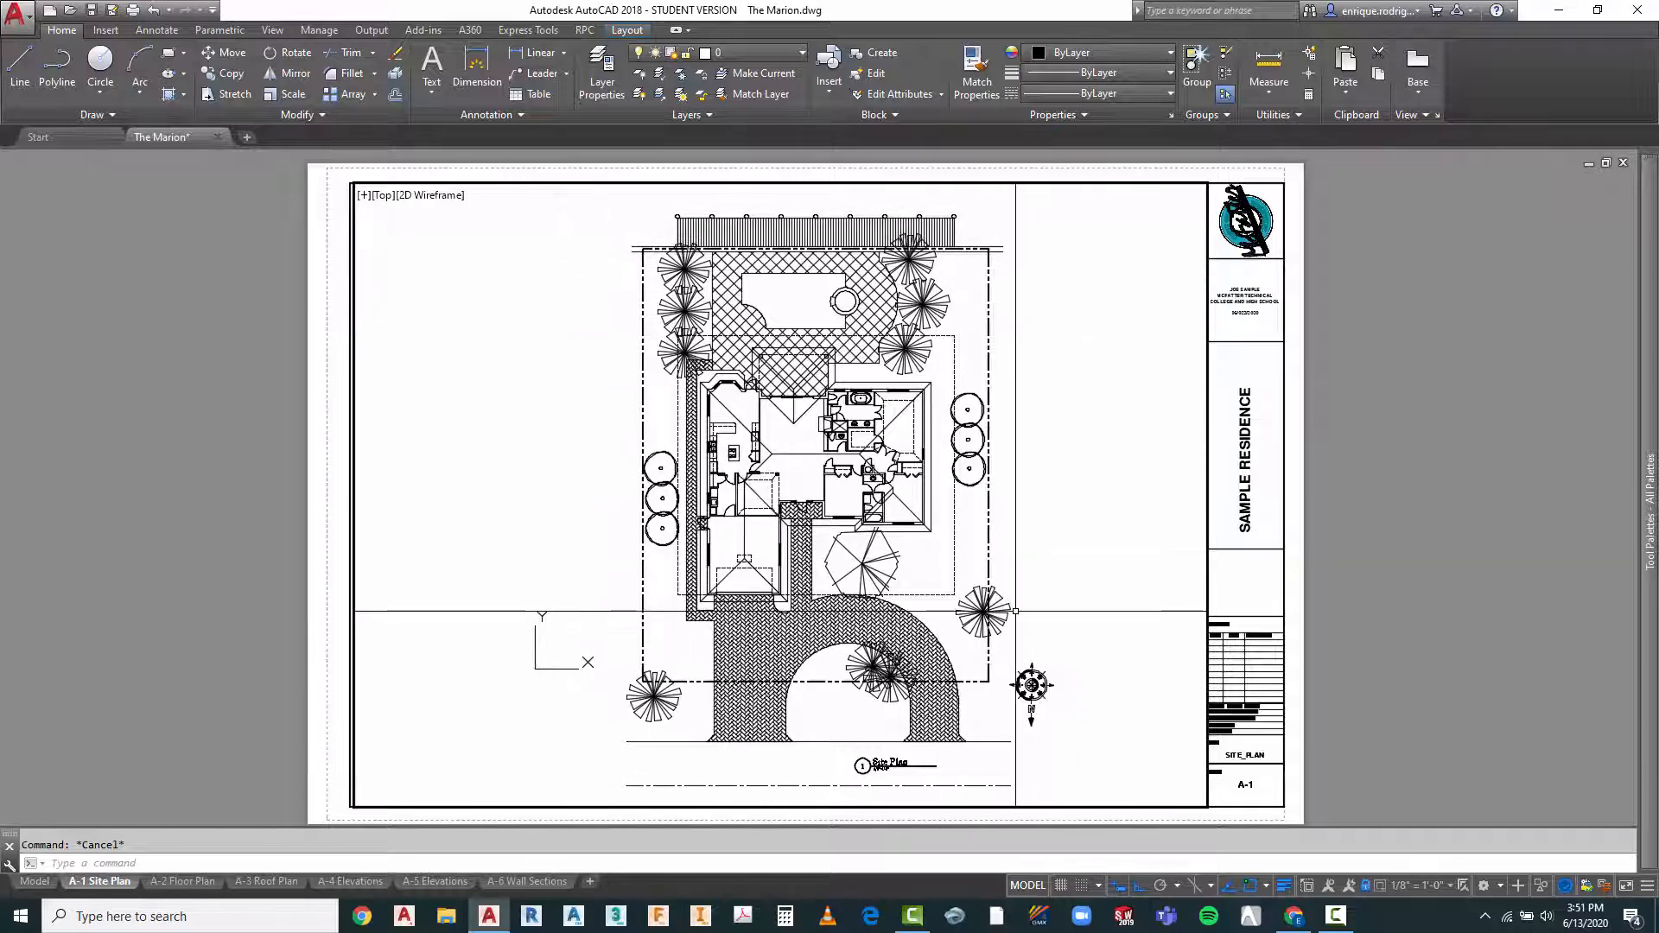
# Inspect the house's roof hatch in model space and return to the A-1 Site Plan layout
pyautogui.click(33, 882)
pyautogui.scroll(5, 726, 430)
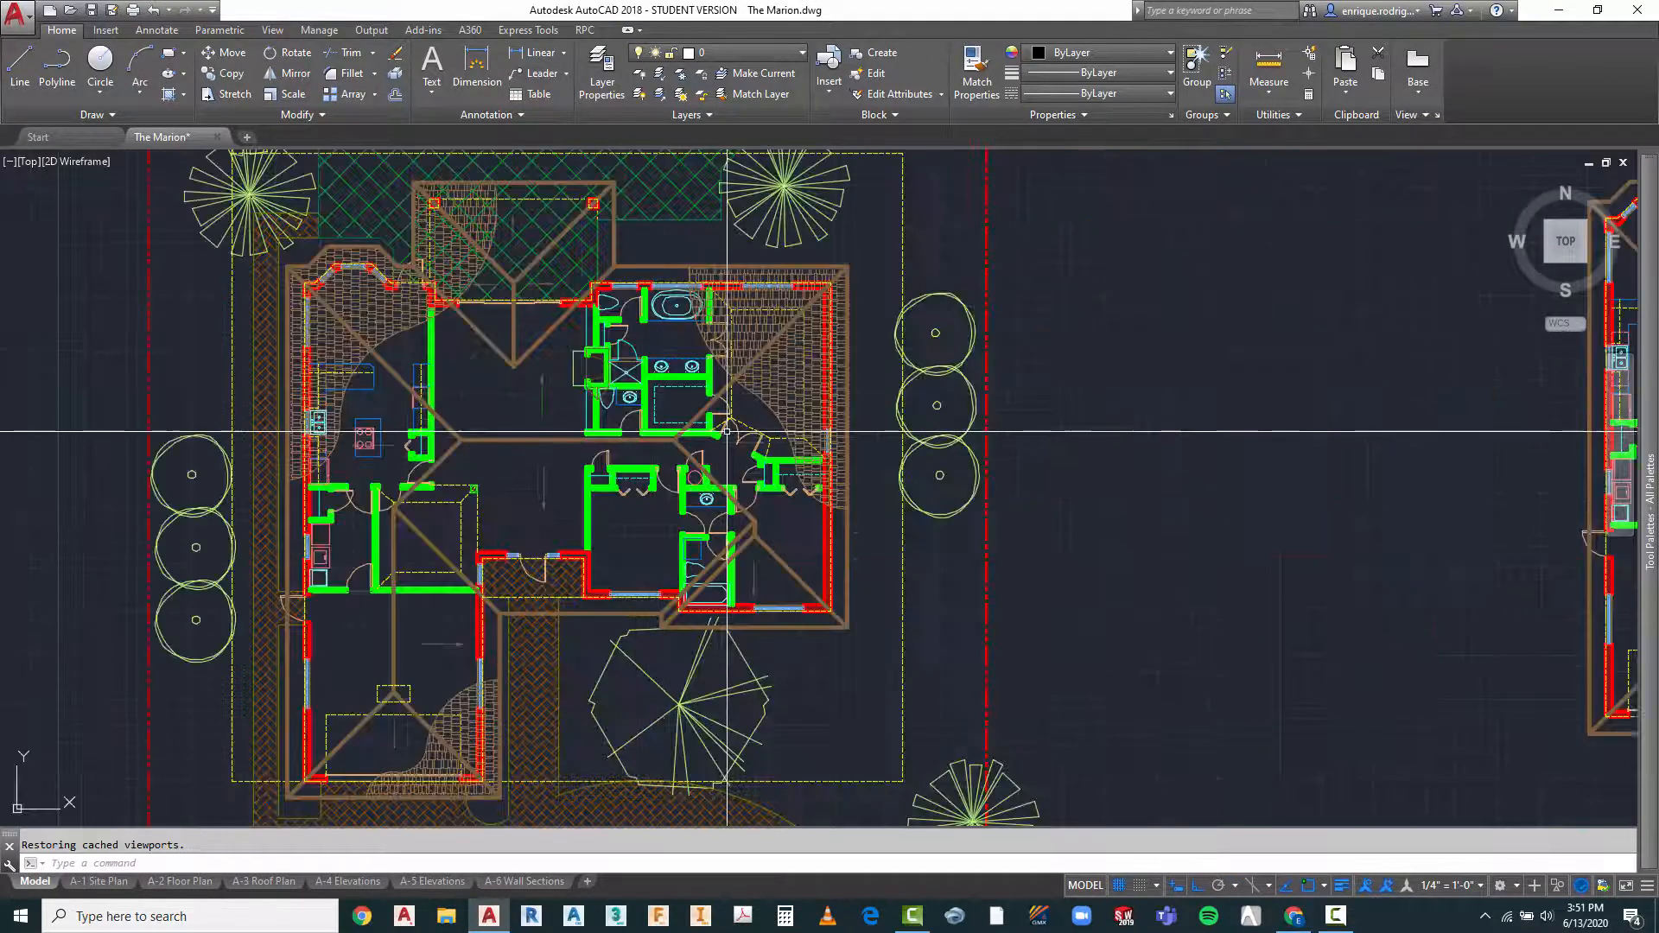
pyautogui.scroll(-6, 695, 354)
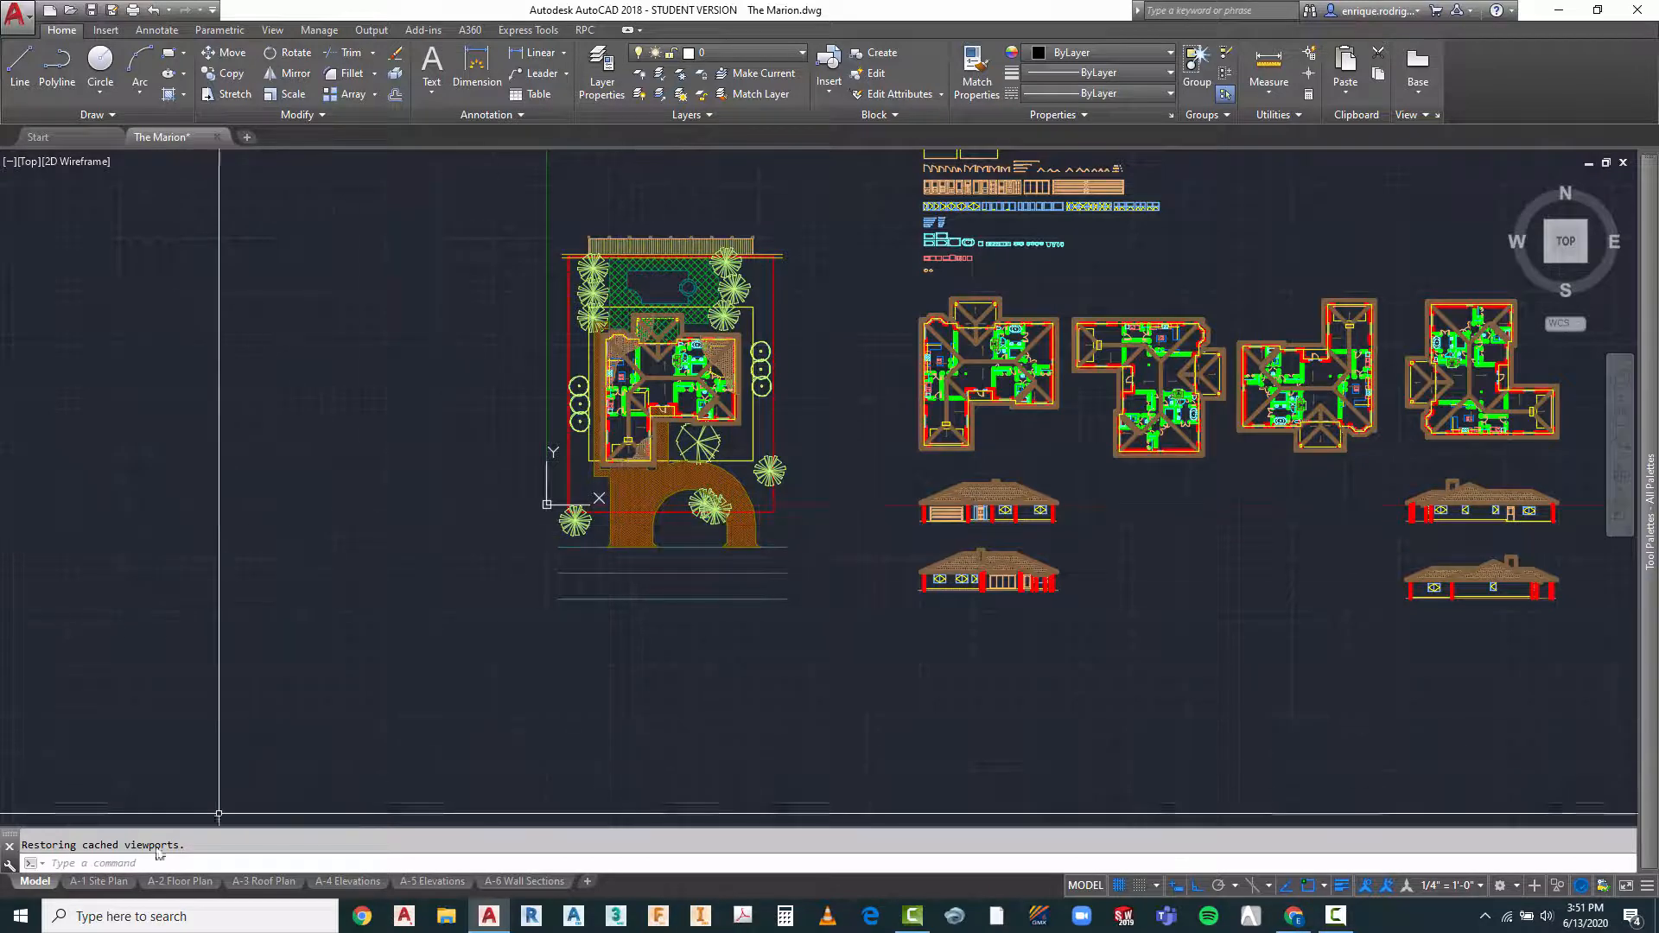
pyautogui.click(99, 881)
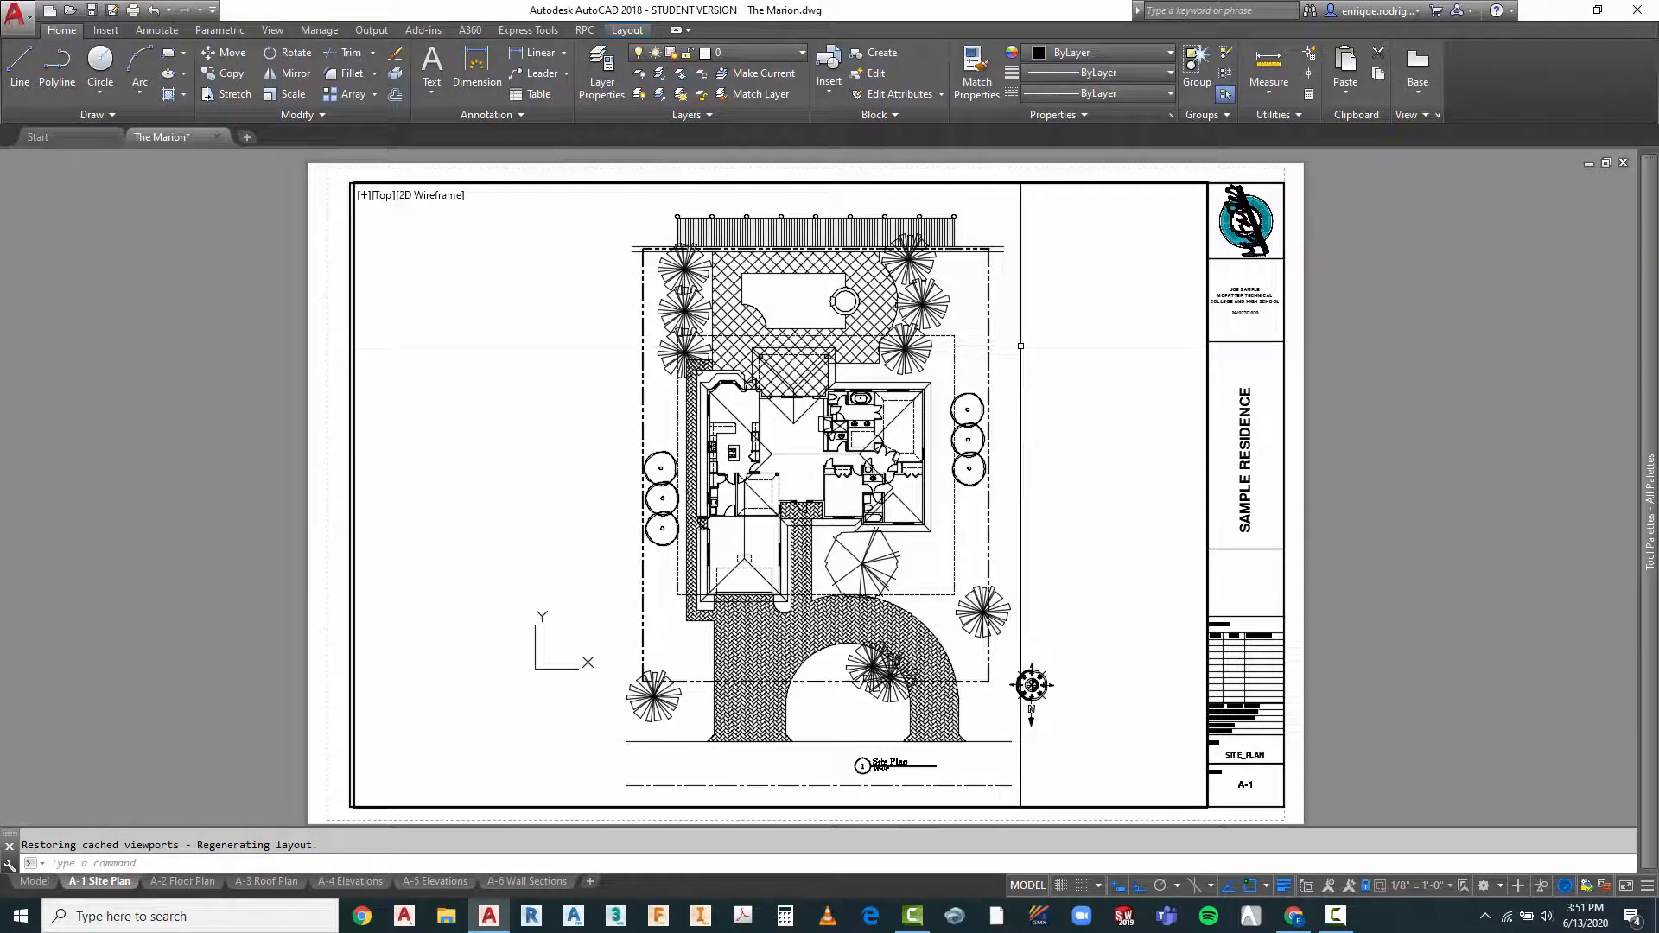
# Activate the Site Plan viewport, pick a roof line to identify its layer, and override A-Roof's viewport linetype with HIDDEN2
pyautogui.doubleClick(868, 305)
pyautogui.scroll(2, 868, 305)
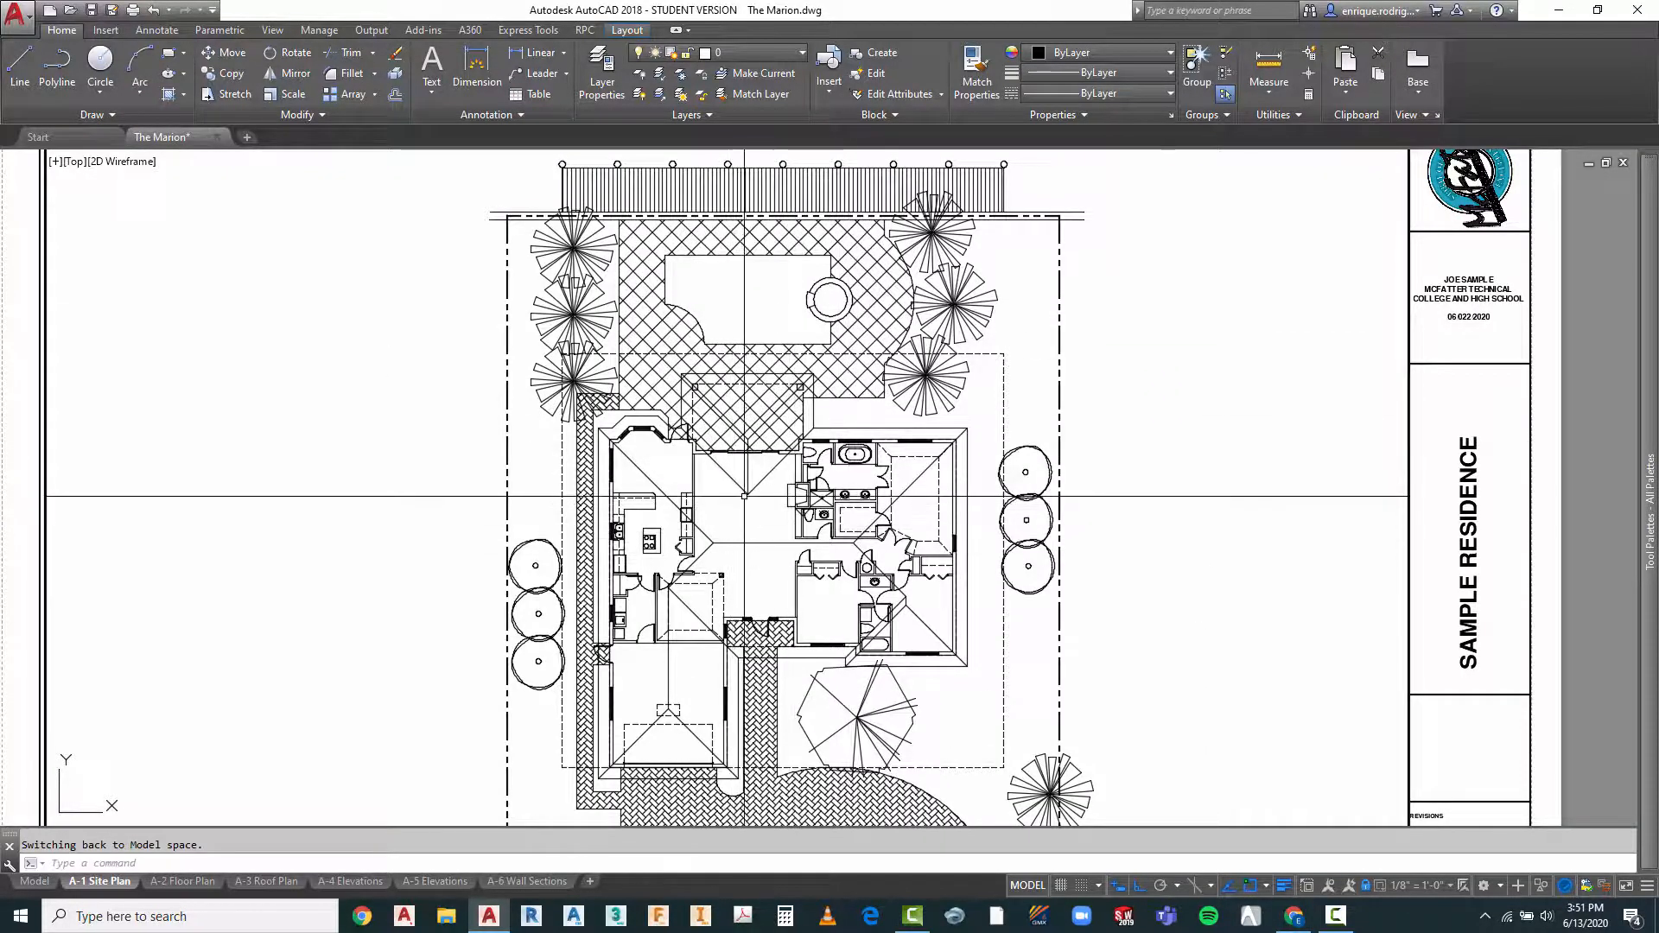
pyautogui.scroll(4, 757, 486)
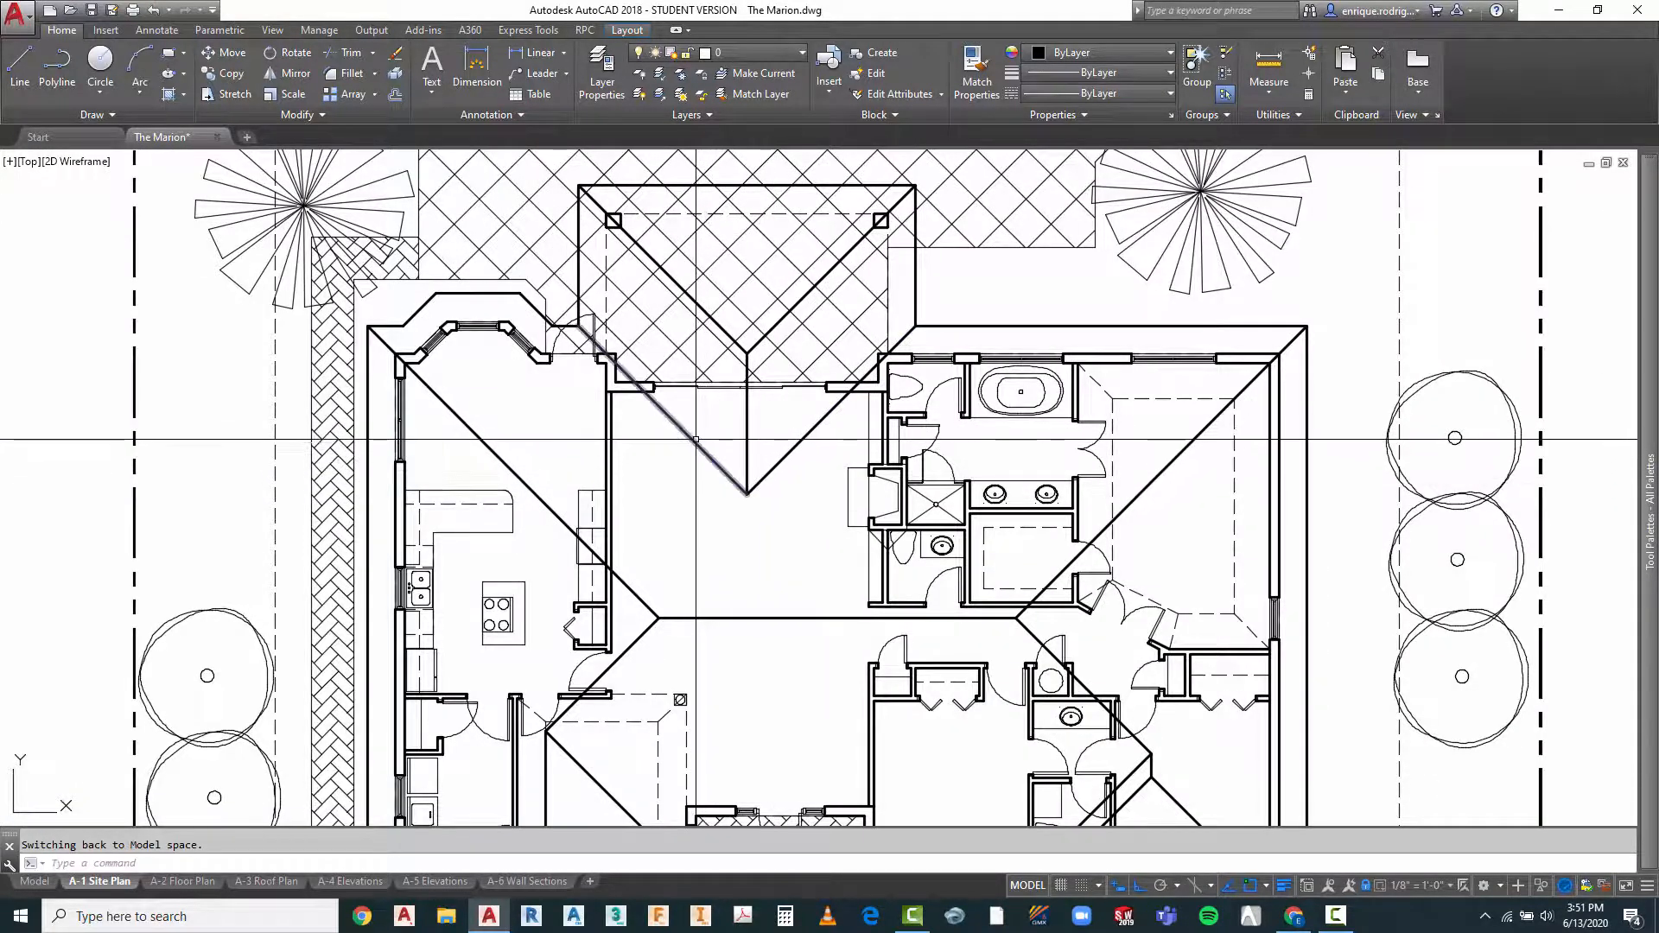
pyautogui.click(697, 445)
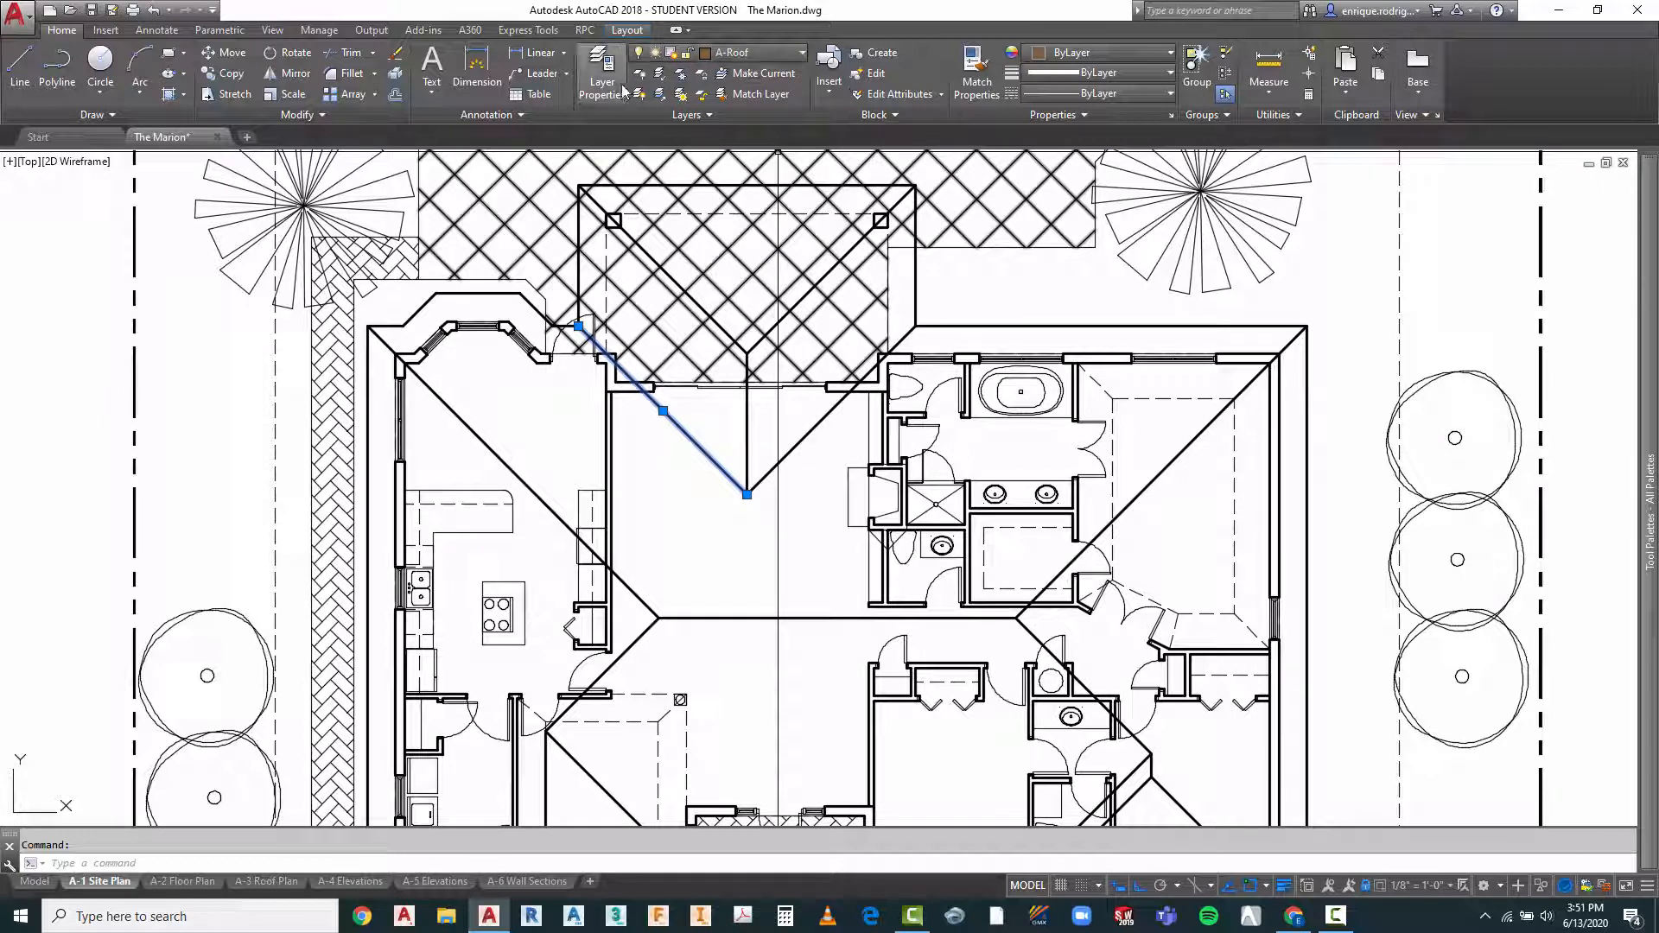
pyautogui.click(601, 70)
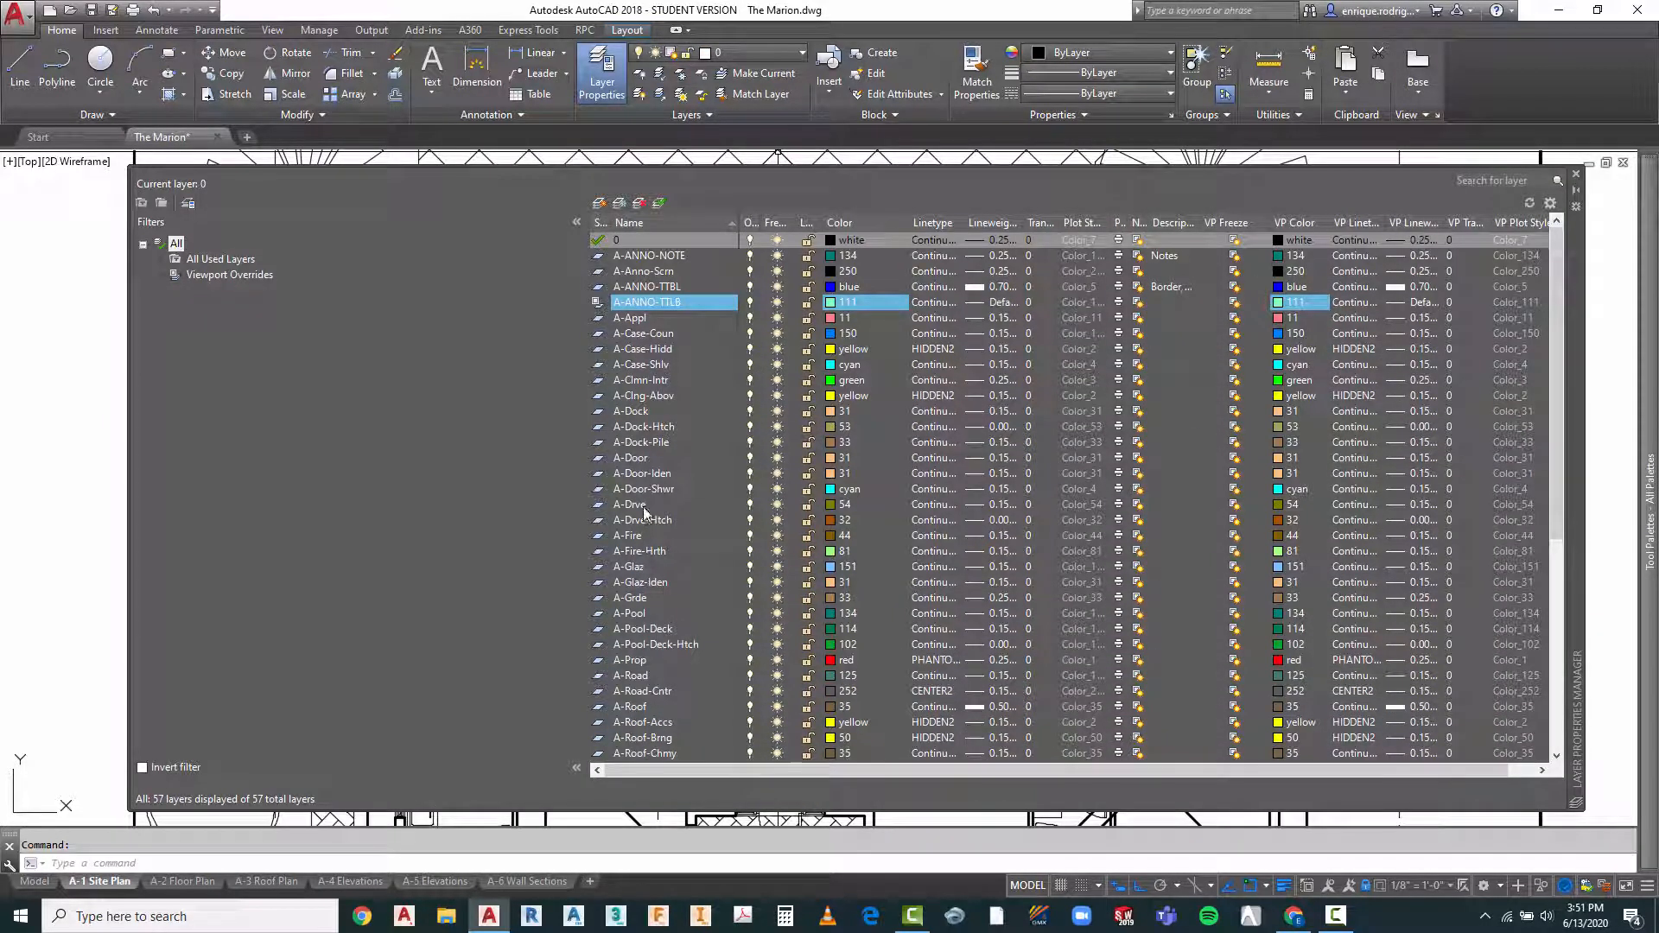
pyautogui.click(639, 707)
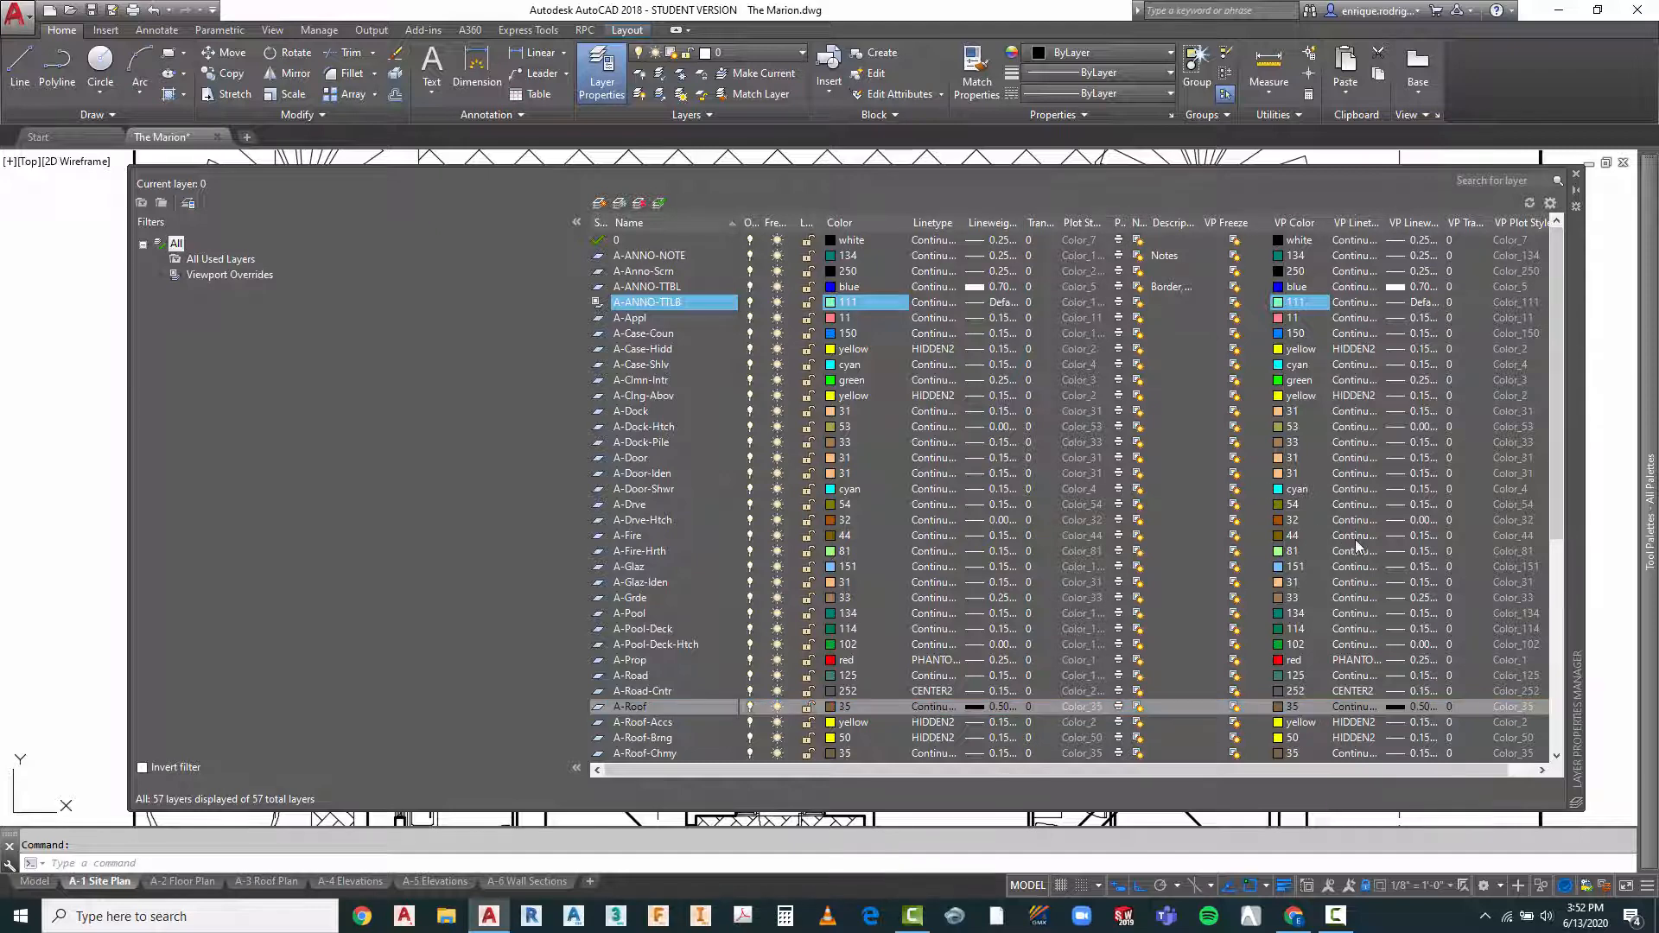
pyautogui.moveTo(1199, 770); pyautogui.dragTo(1331, 775)
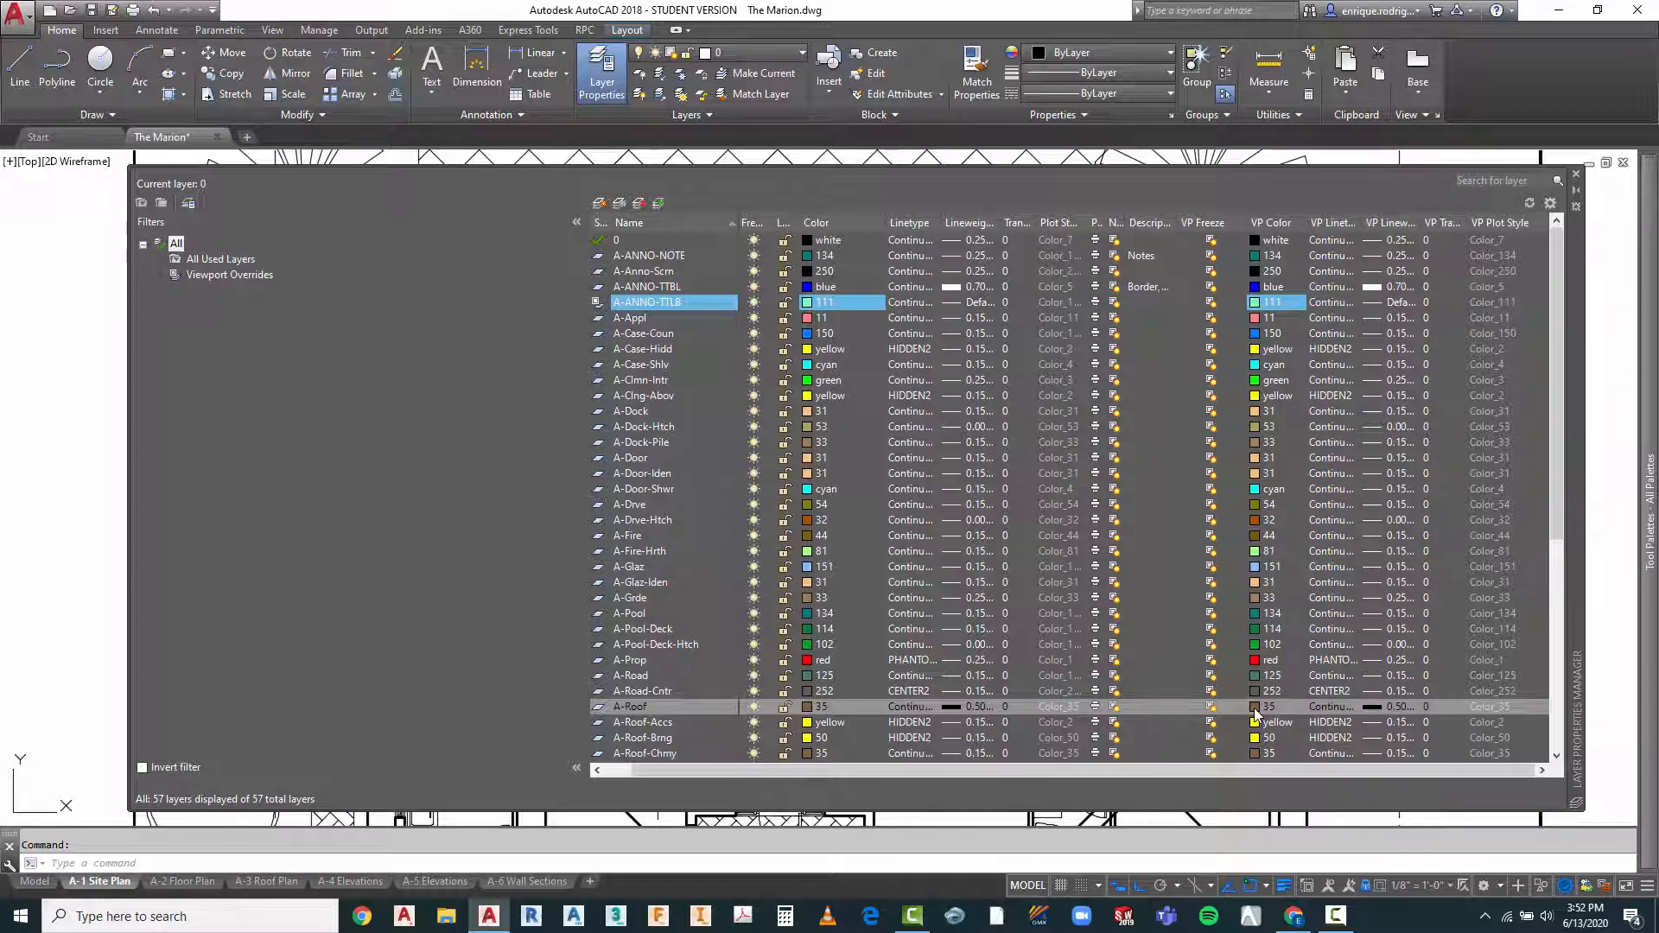
pyautogui.click(1328, 710)
pyautogui.click(678, 491)
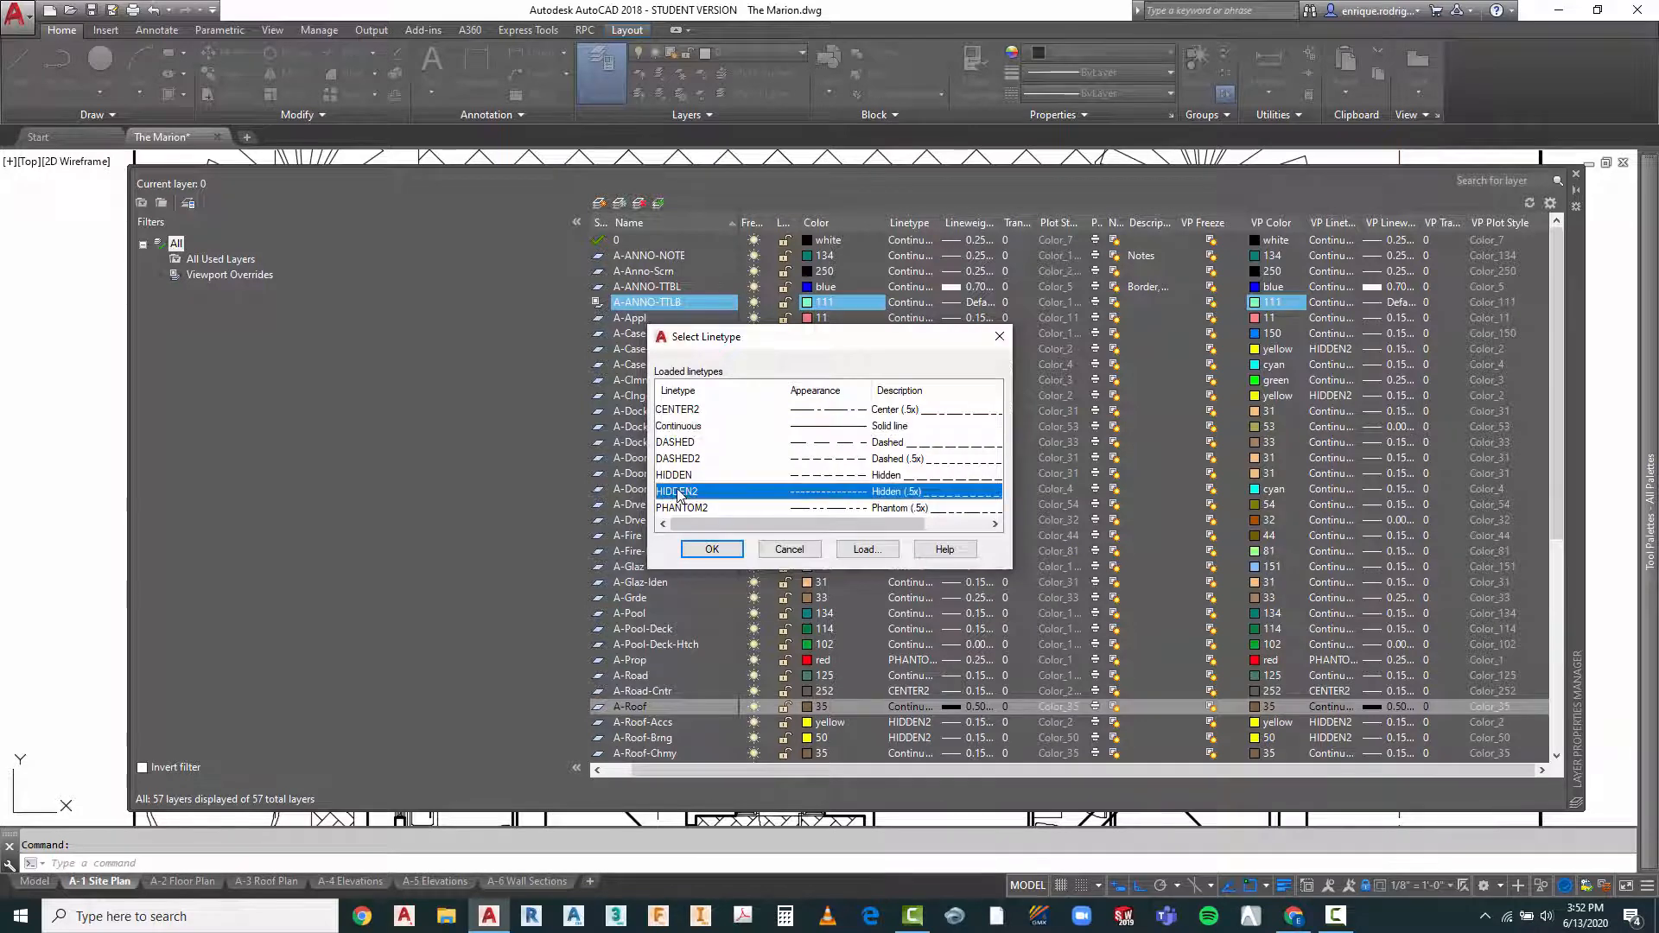
pyautogui.click(712, 550)
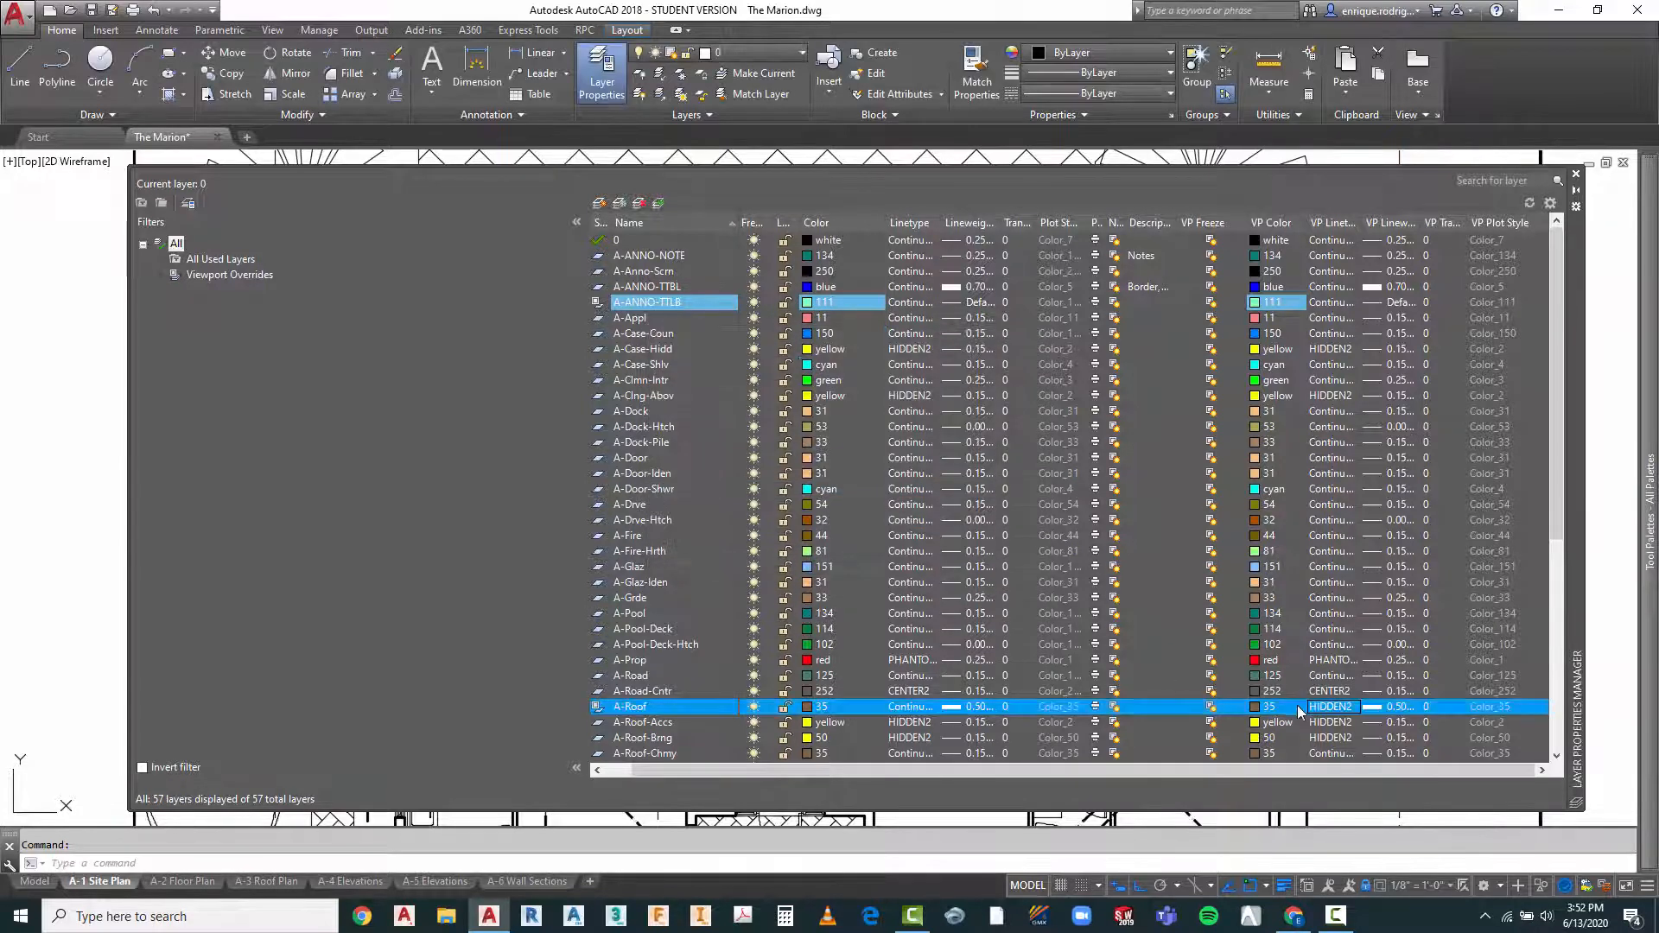
# Override the A-Roof layer's viewport lineweight with 0.05 mm and close the layer properties
pyautogui.click(1400, 706)
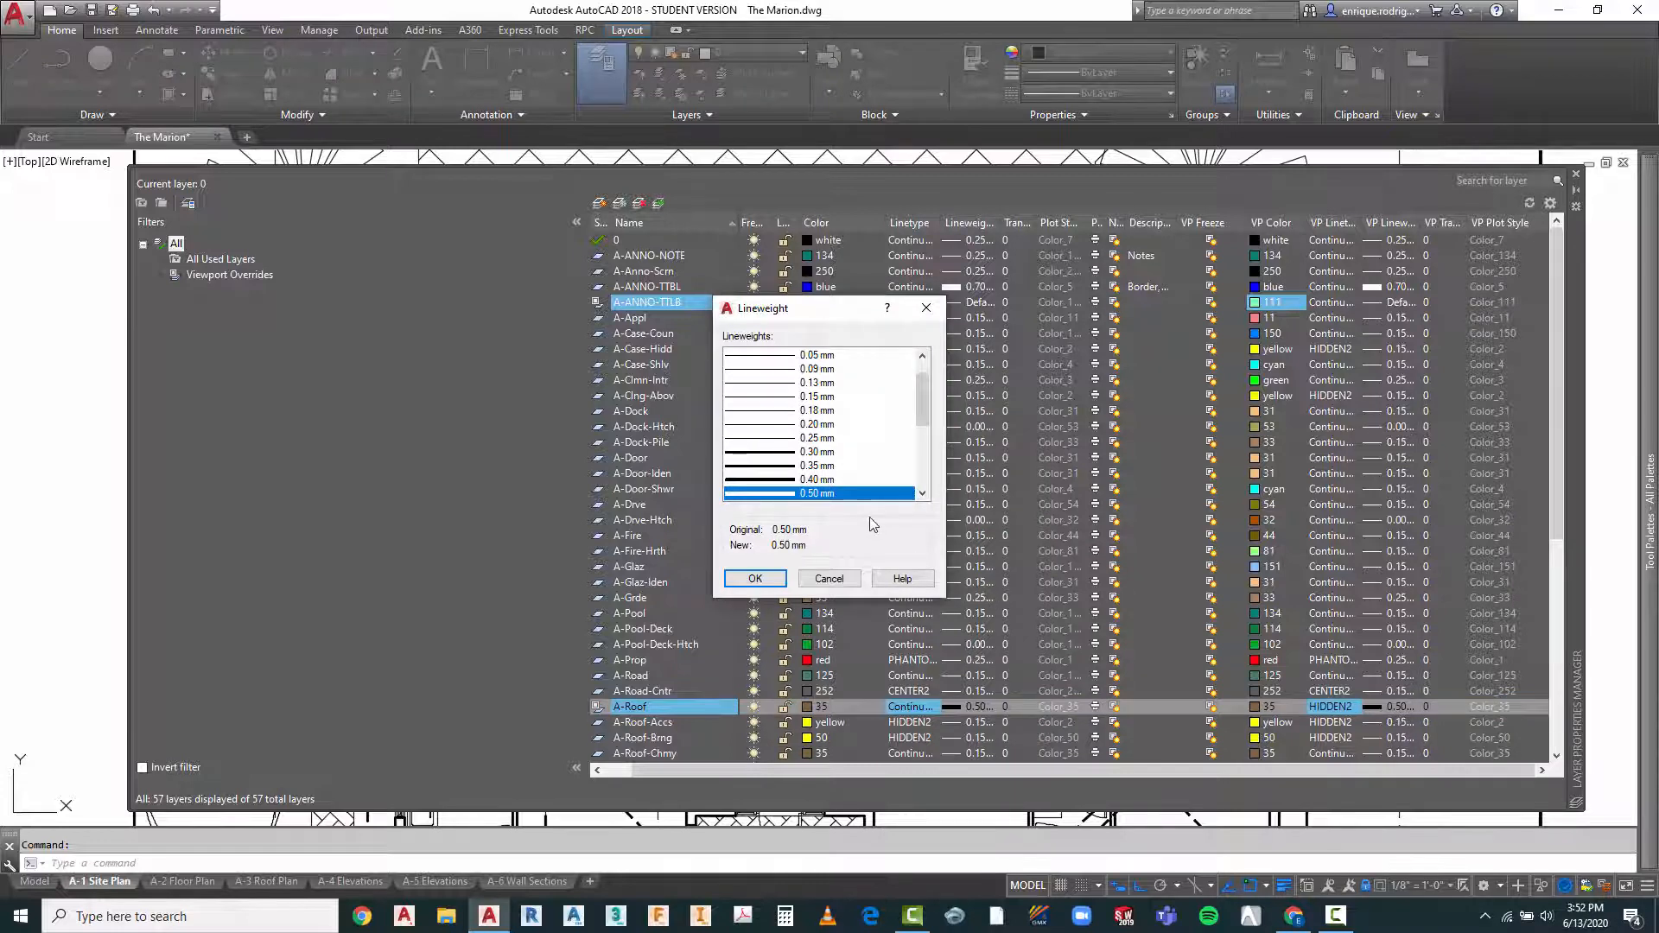
pyautogui.click(819, 356)
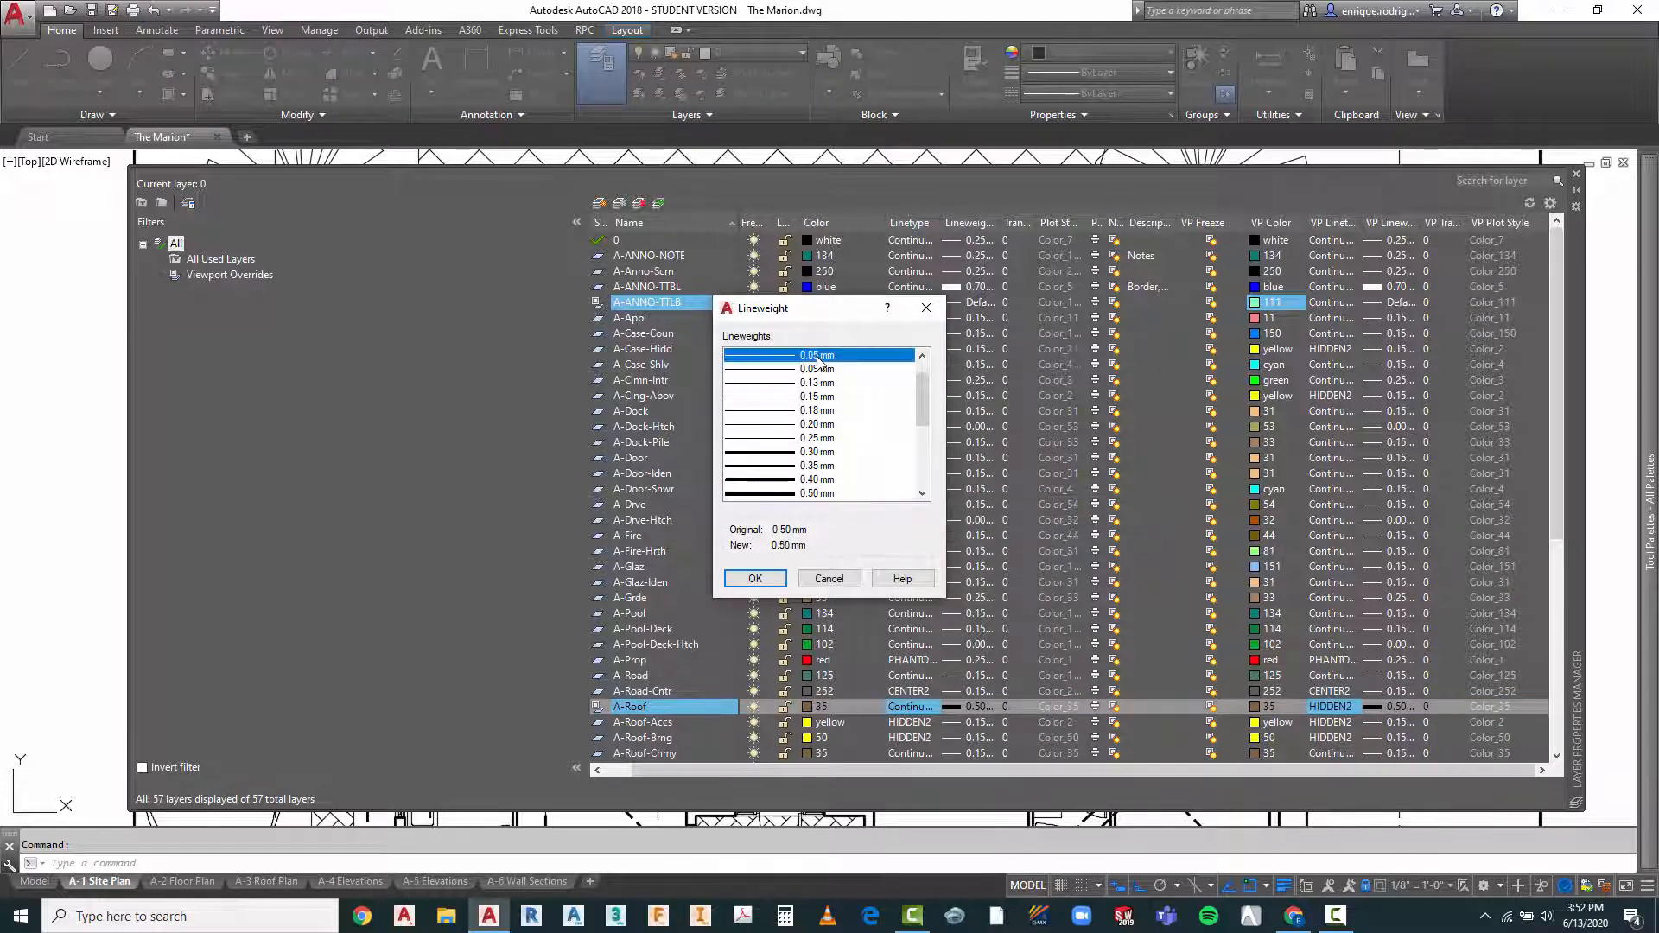
pyautogui.click(756, 579)
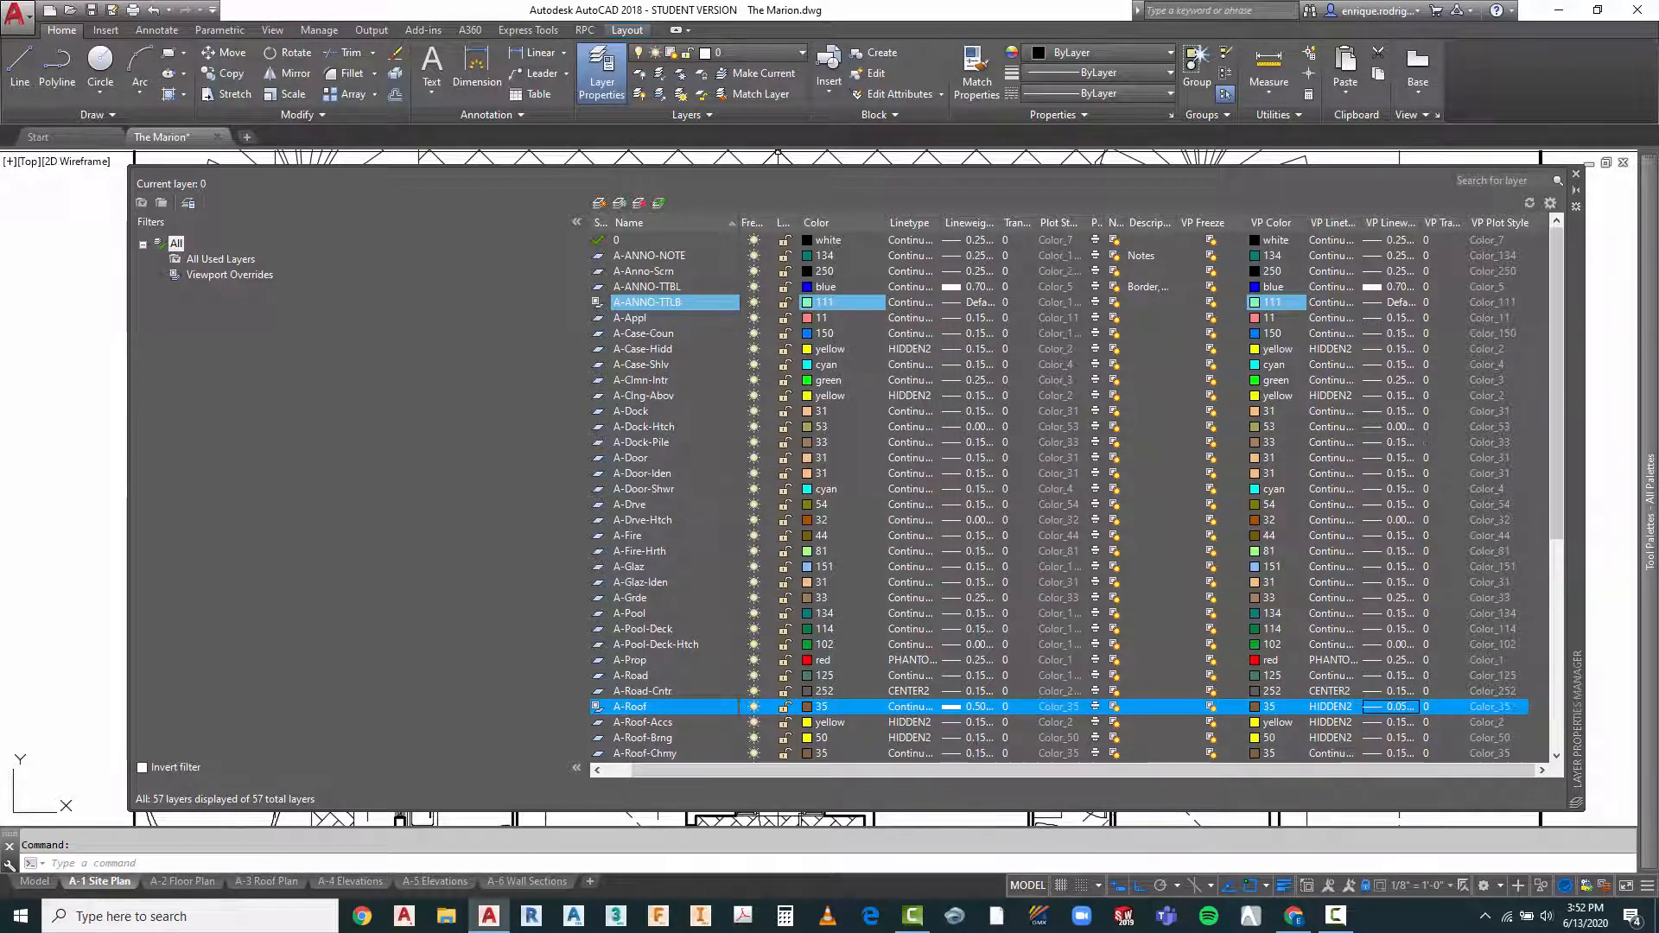
pyautogui.click(1575, 174)
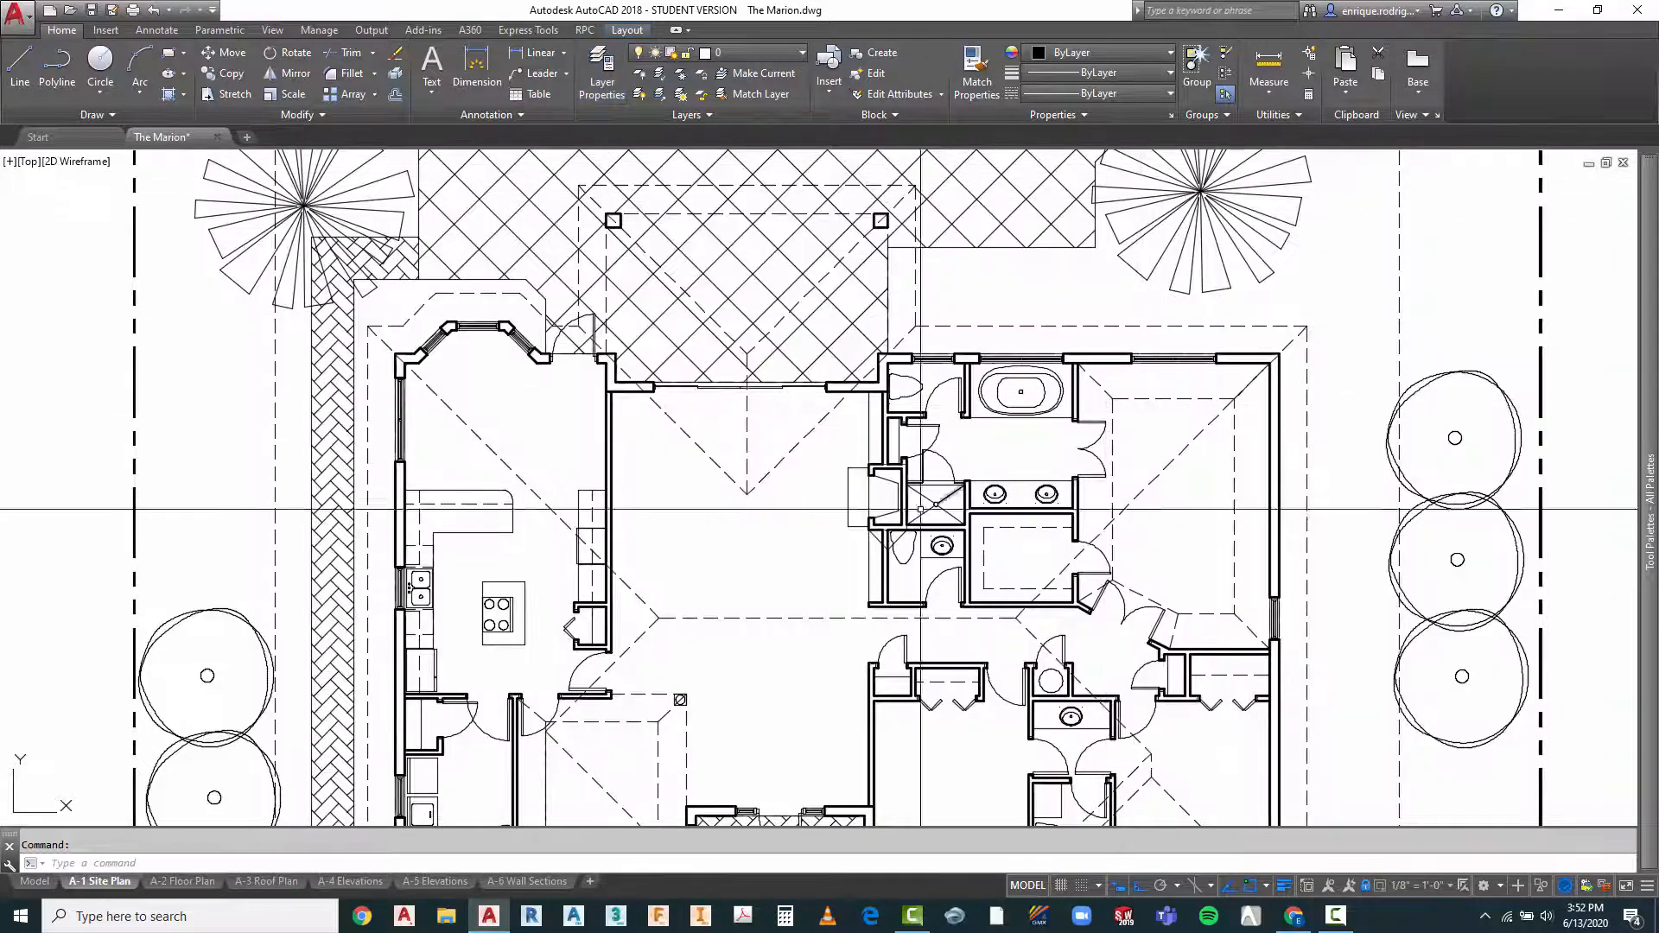
# Examine the roof lines in the Site Plan viewport up close and across the whole sheet, ending in paper space
pyautogui.scroll(-2, 798, 397)
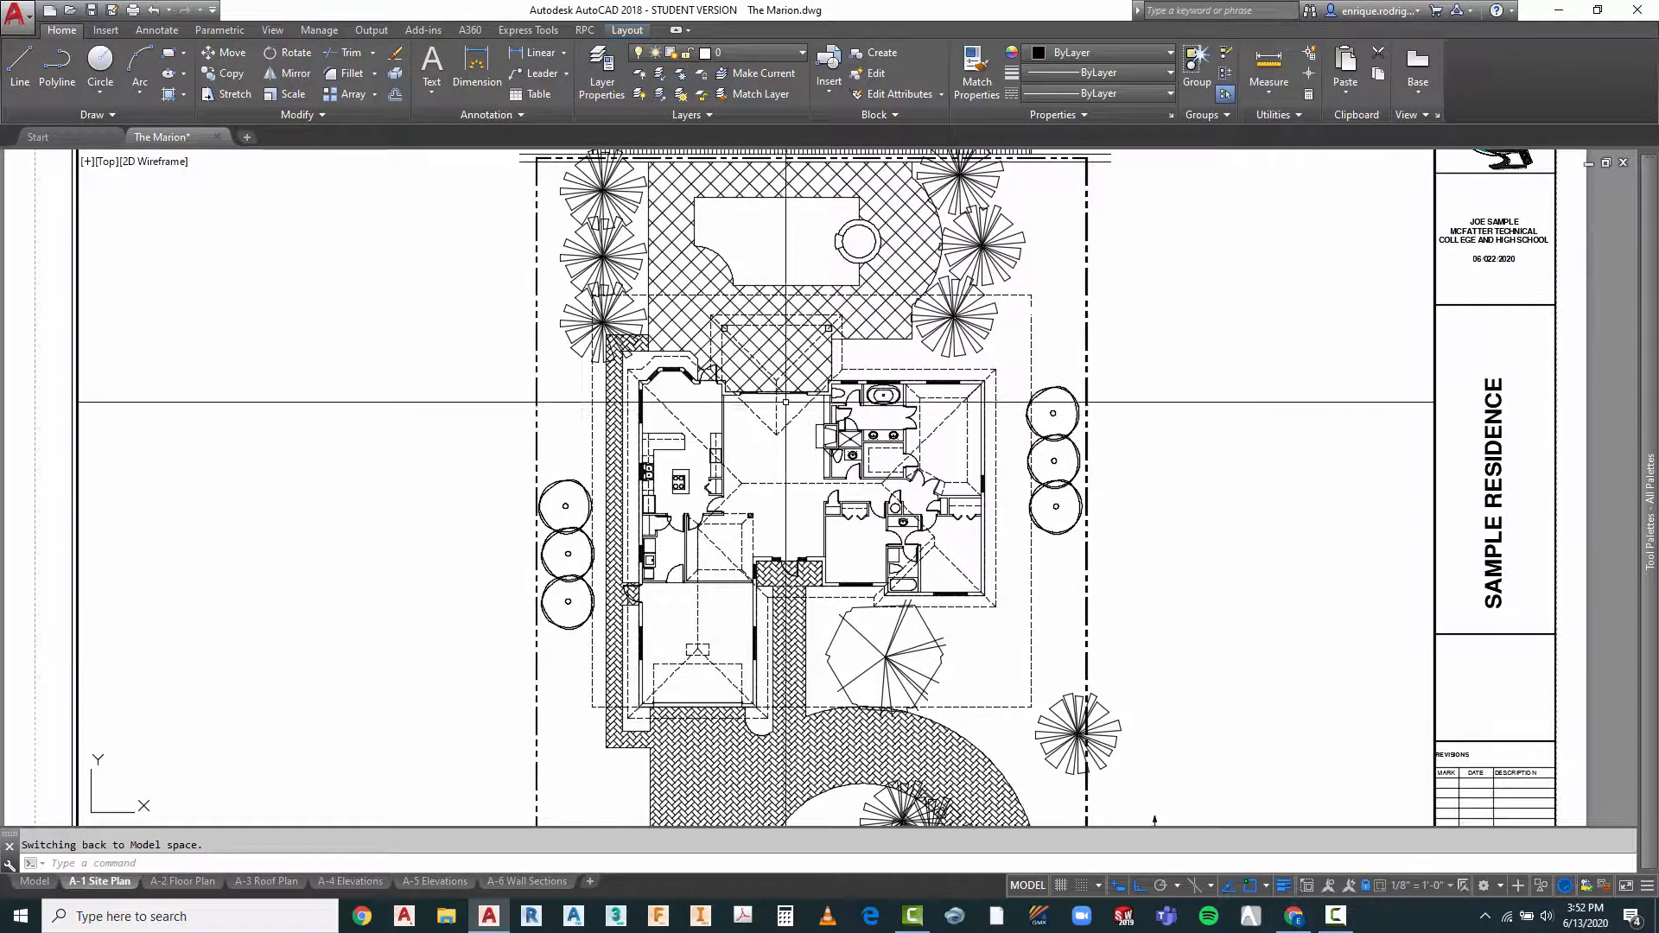
pyautogui.scroll(4, 788, 405)
pyautogui.scroll(2, 797, 408)
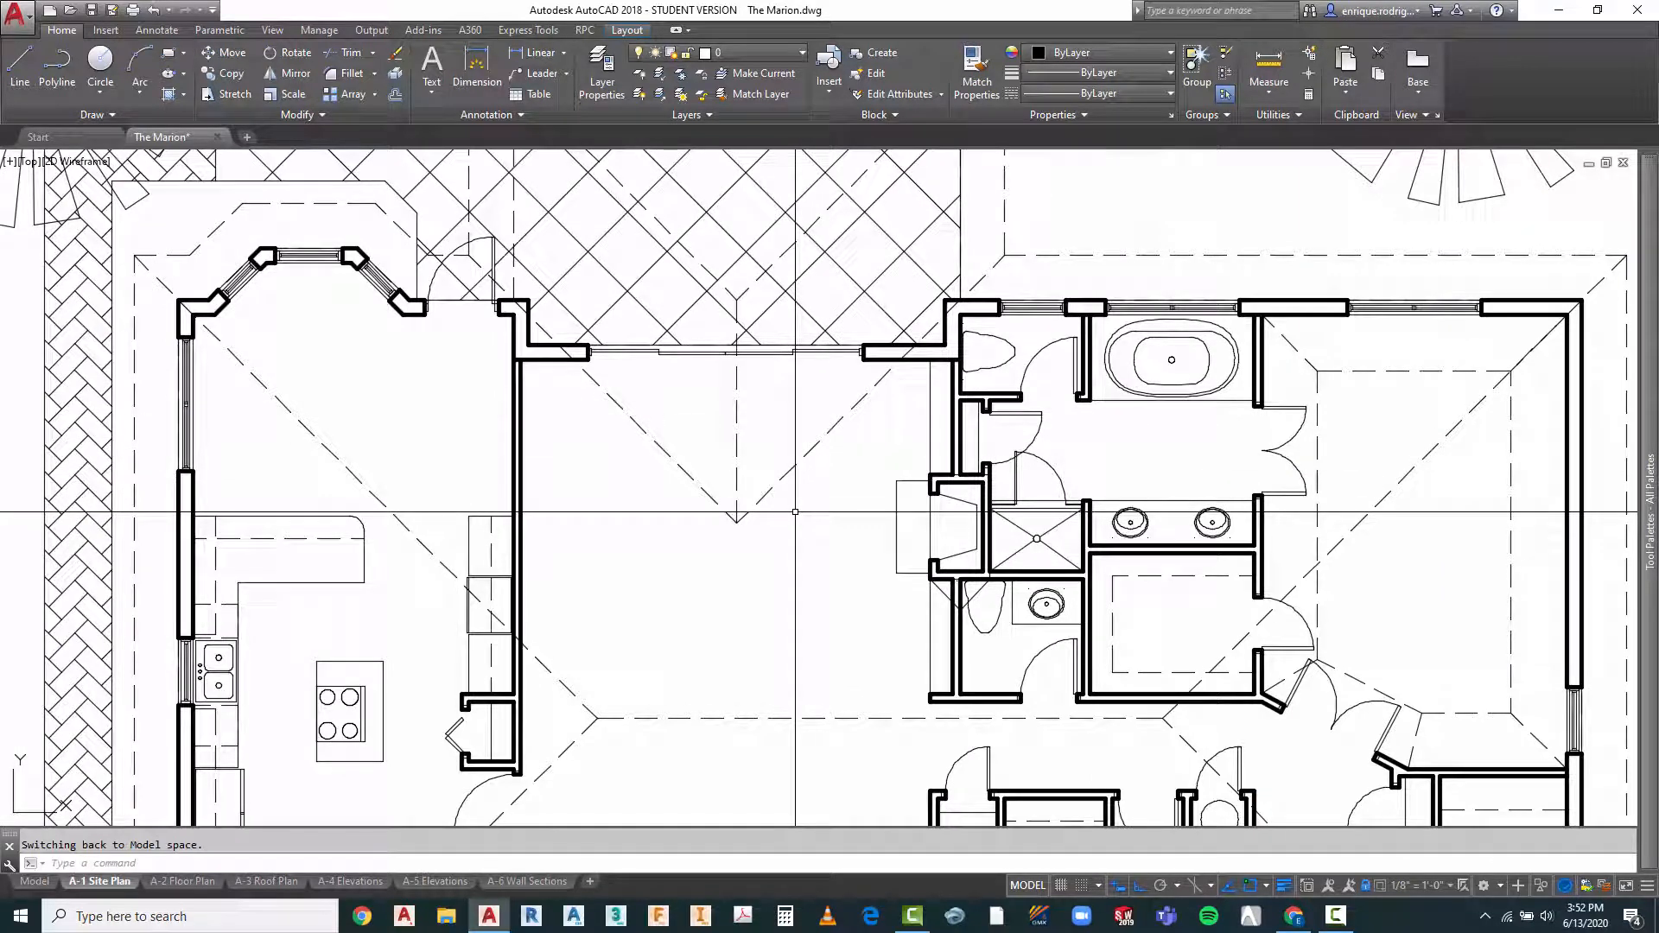
pyautogui.scroll(4, 730, 516)
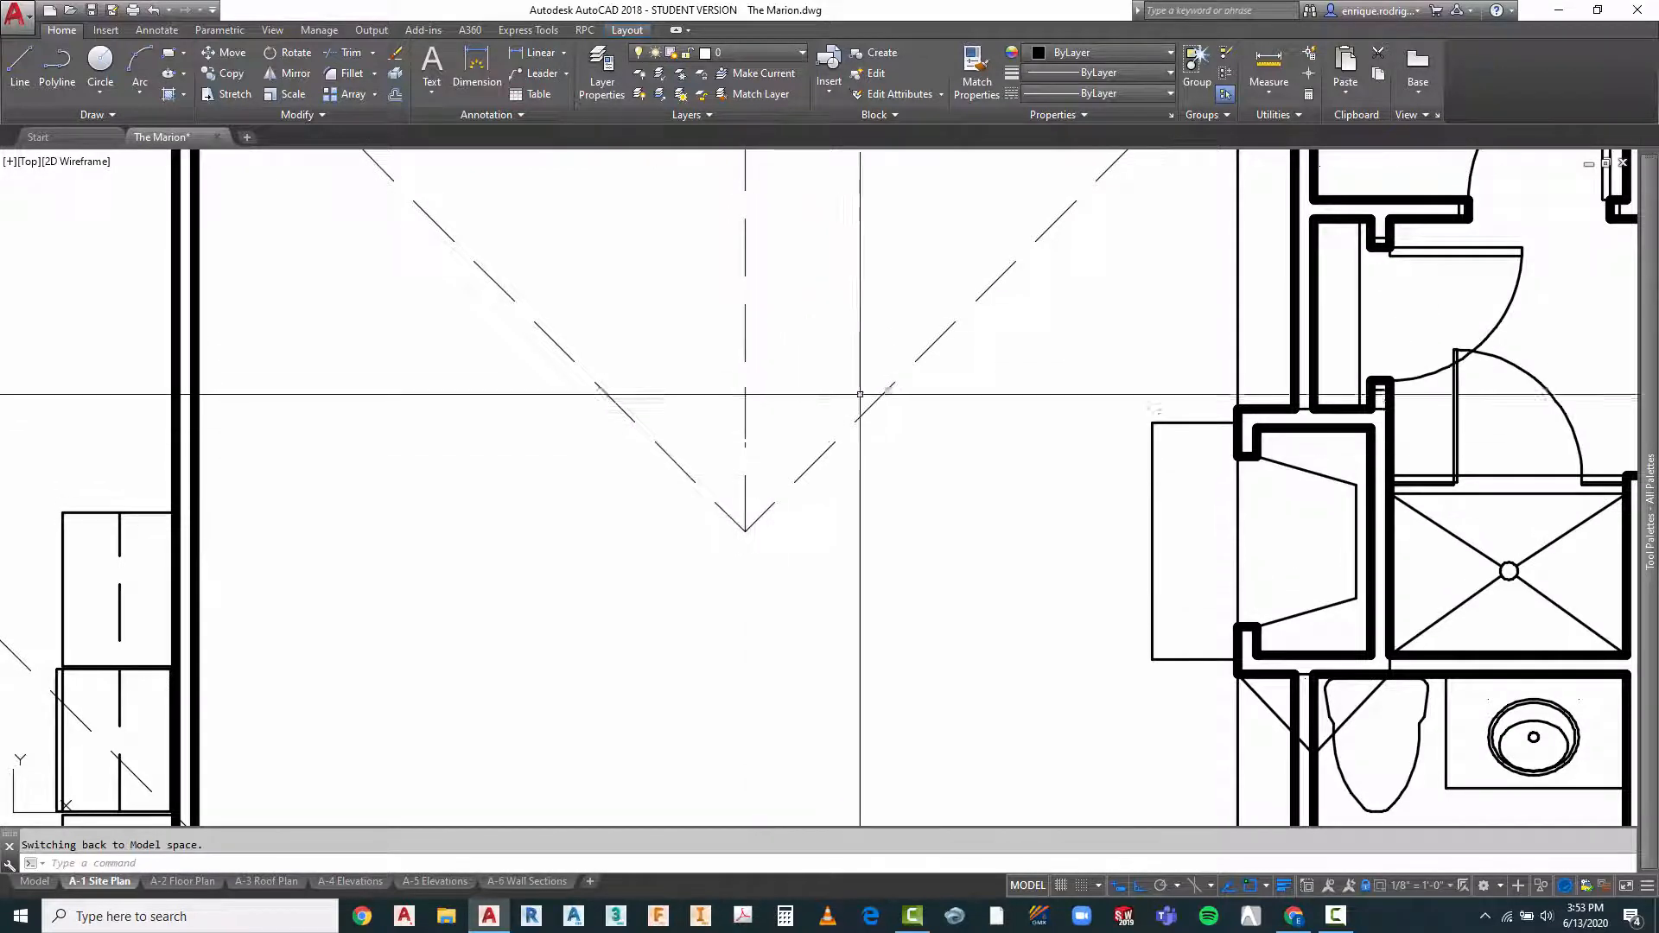
pyautogui.scroll(-6, 880, 355)
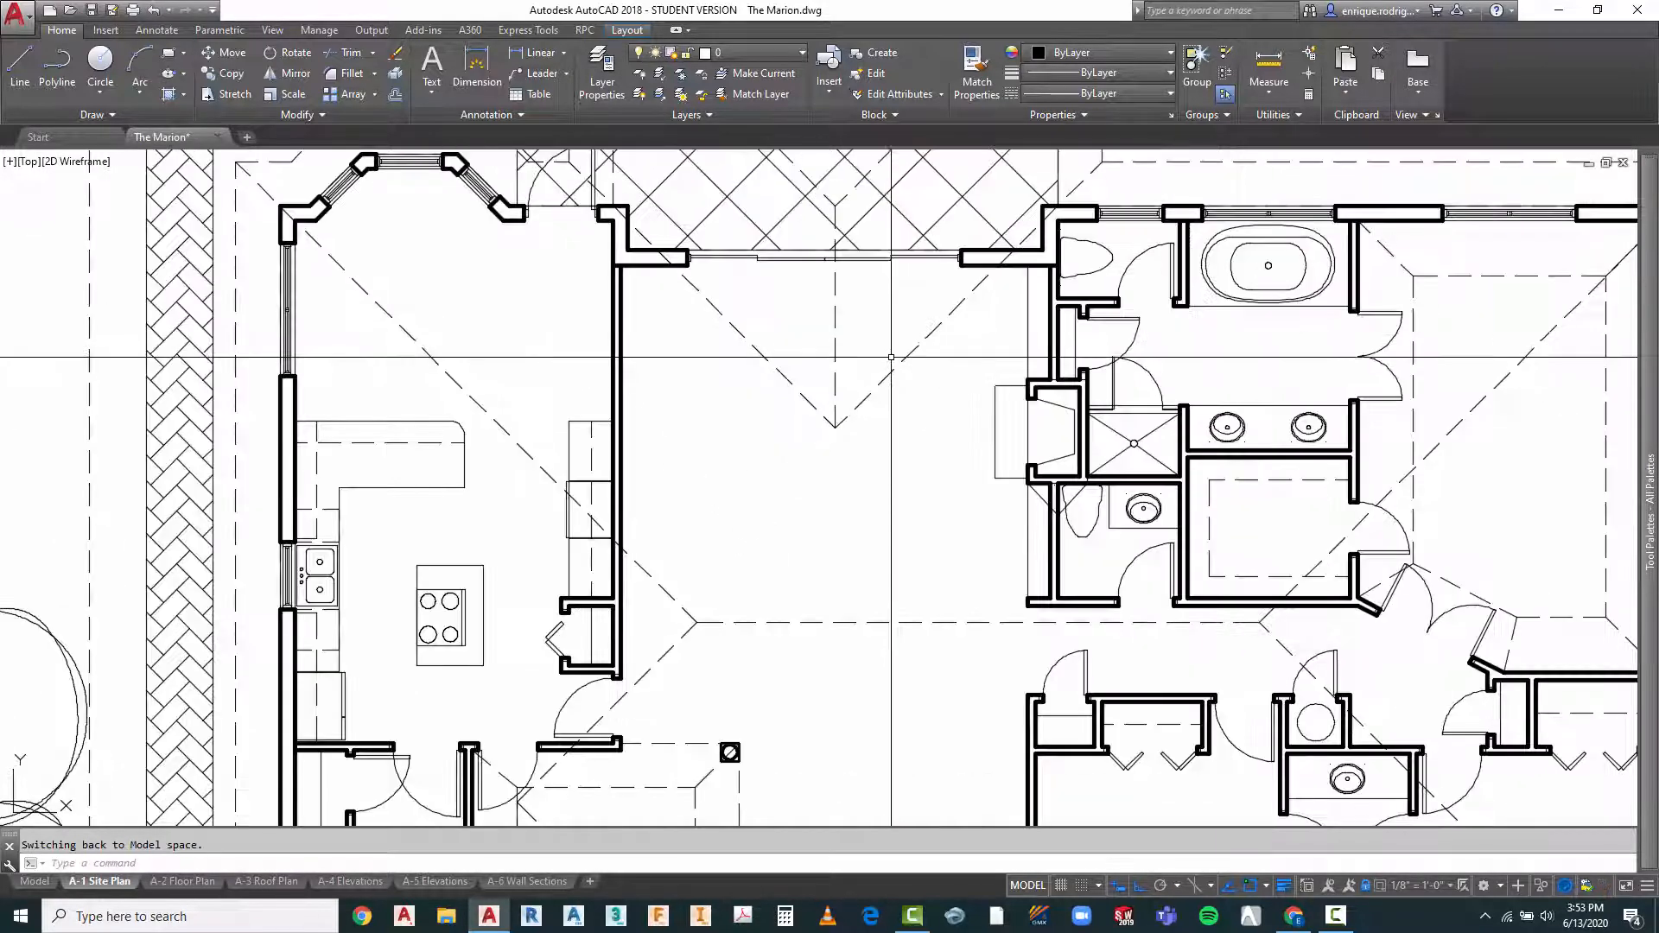
pyautogui.scroll(-6, 818, 357)
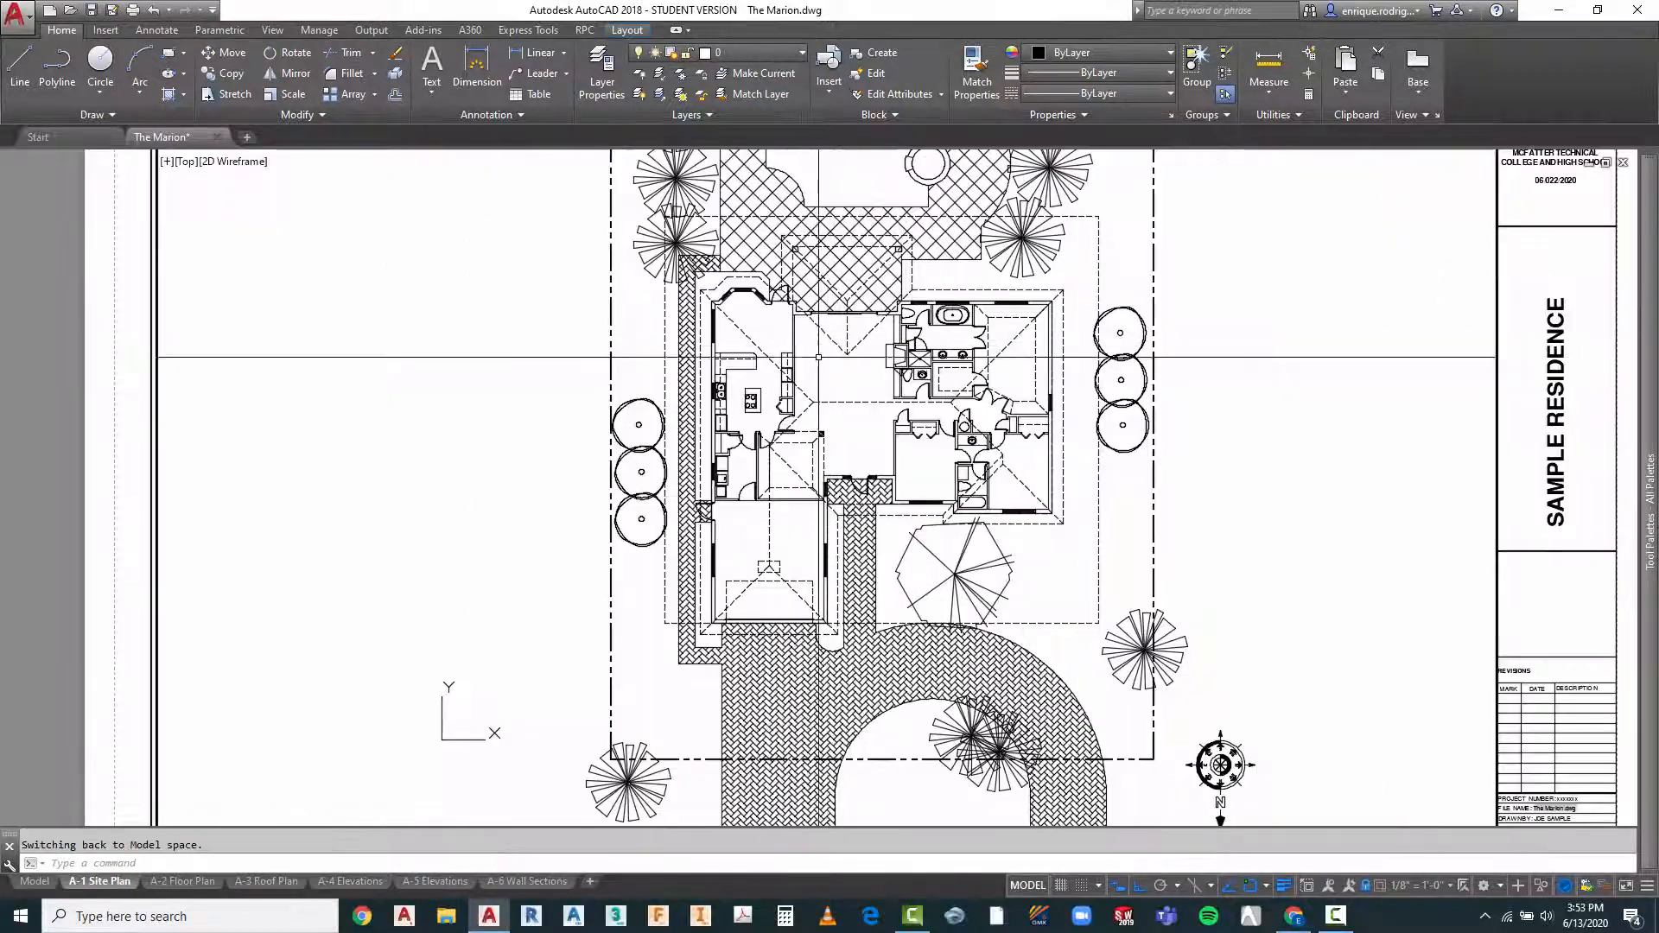
pyautogui.scroll(-2, 782, 380)
pyautogui.scroll(2, 804, 251)
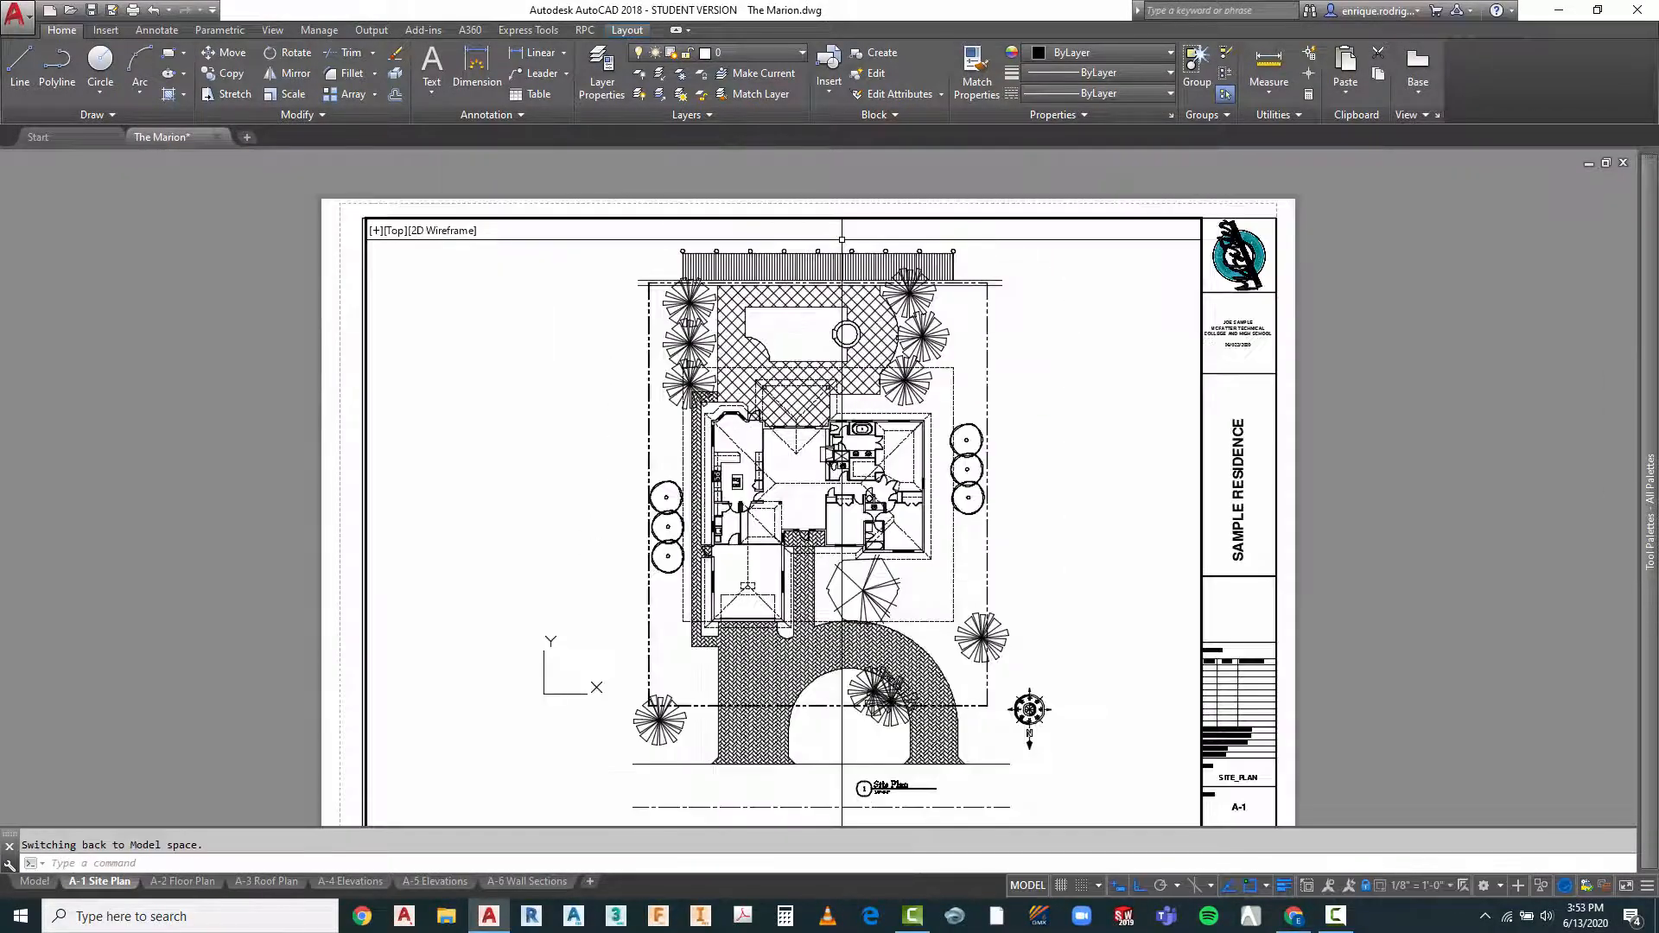
pyautogui.scroll(-2, 799, 254)
pyautogui.doubleClick(447, 375)
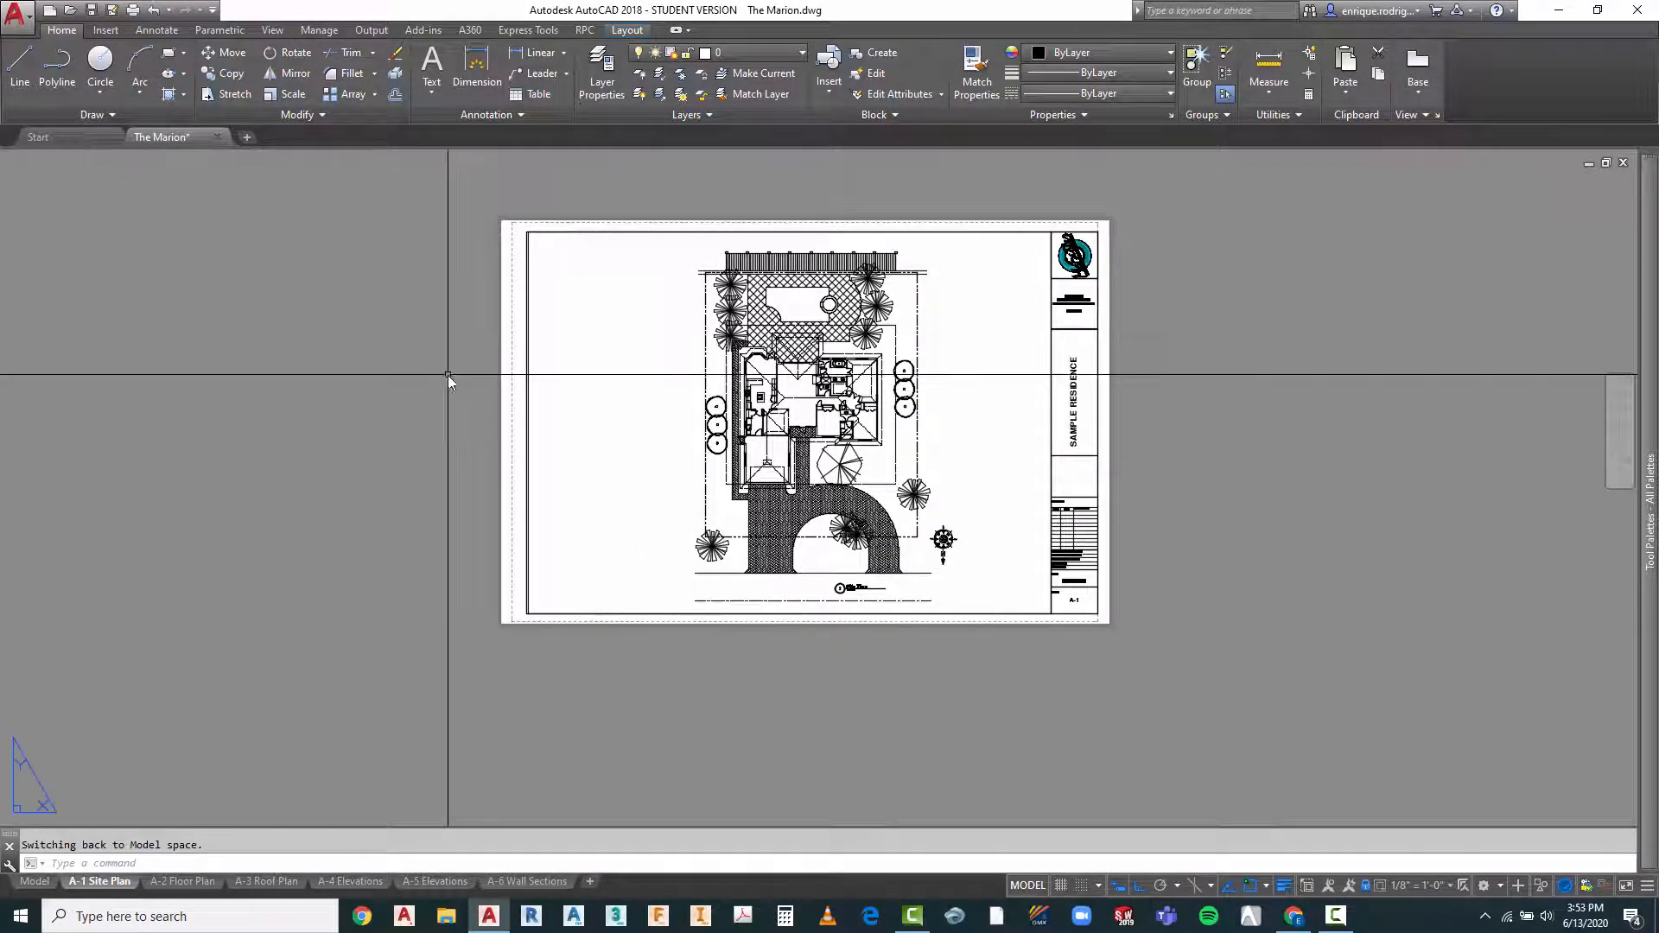
# Identify the roof slope arrow's layer in model space and toggle VP Freeze for A-Roof-Slpe on the A-1 Site Plan layout
pyautogui.click(35, 881)
pyautogui.scroll(8, 562, 354)
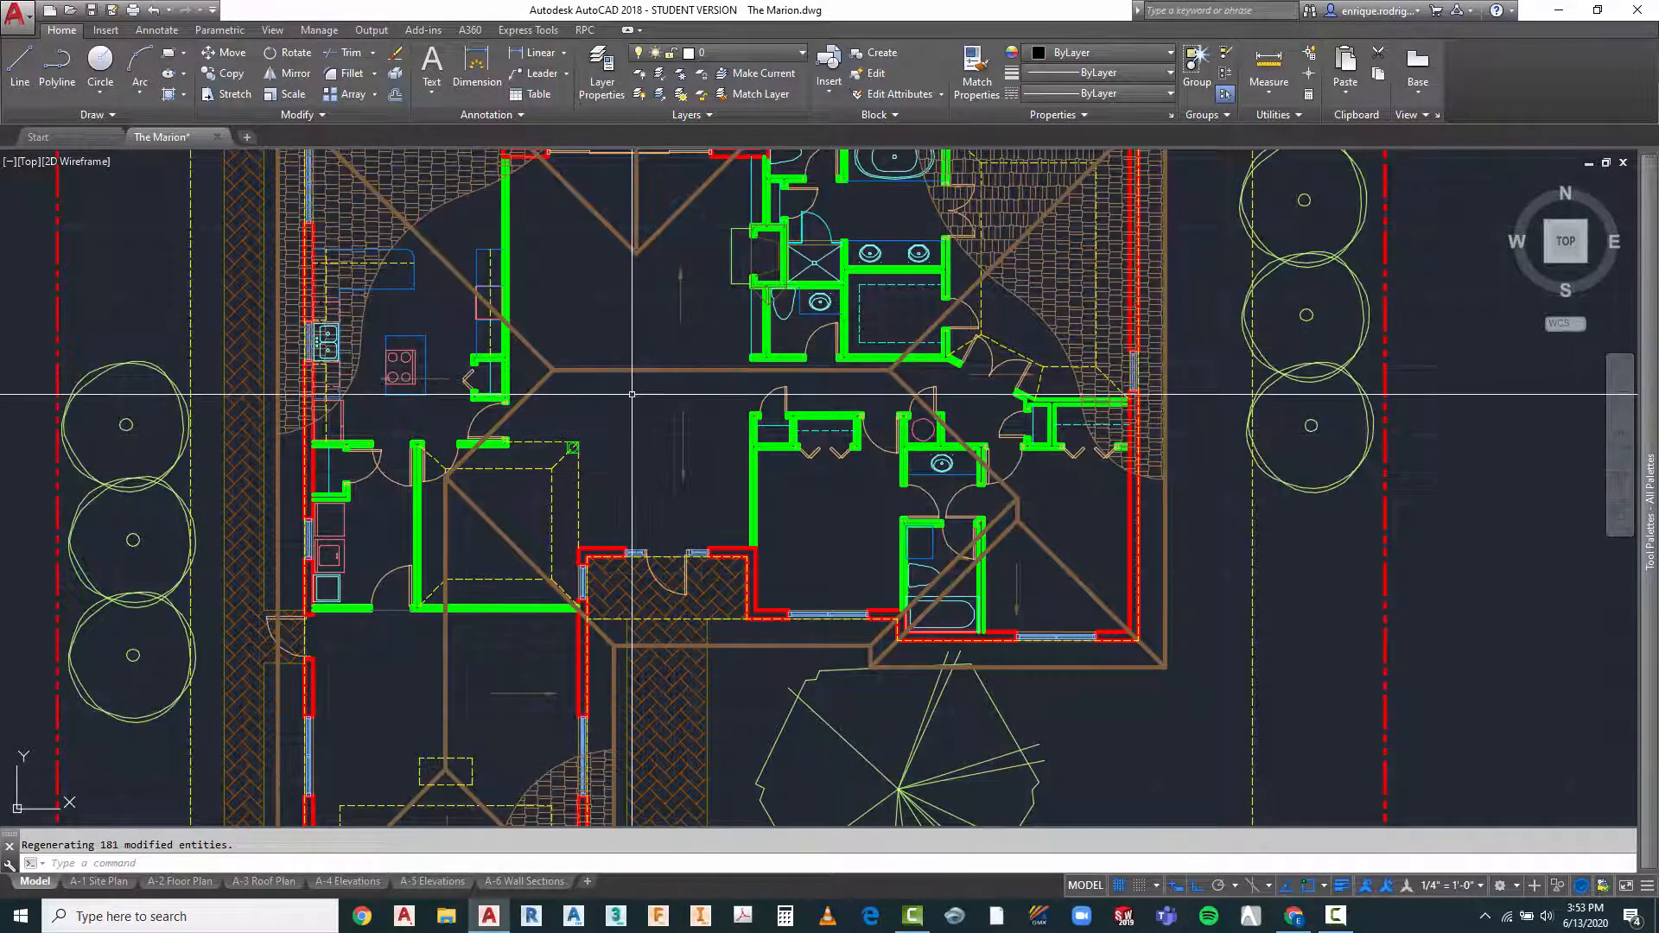
pyautogui.click(681, 295)
pyautogui.press('Escape')
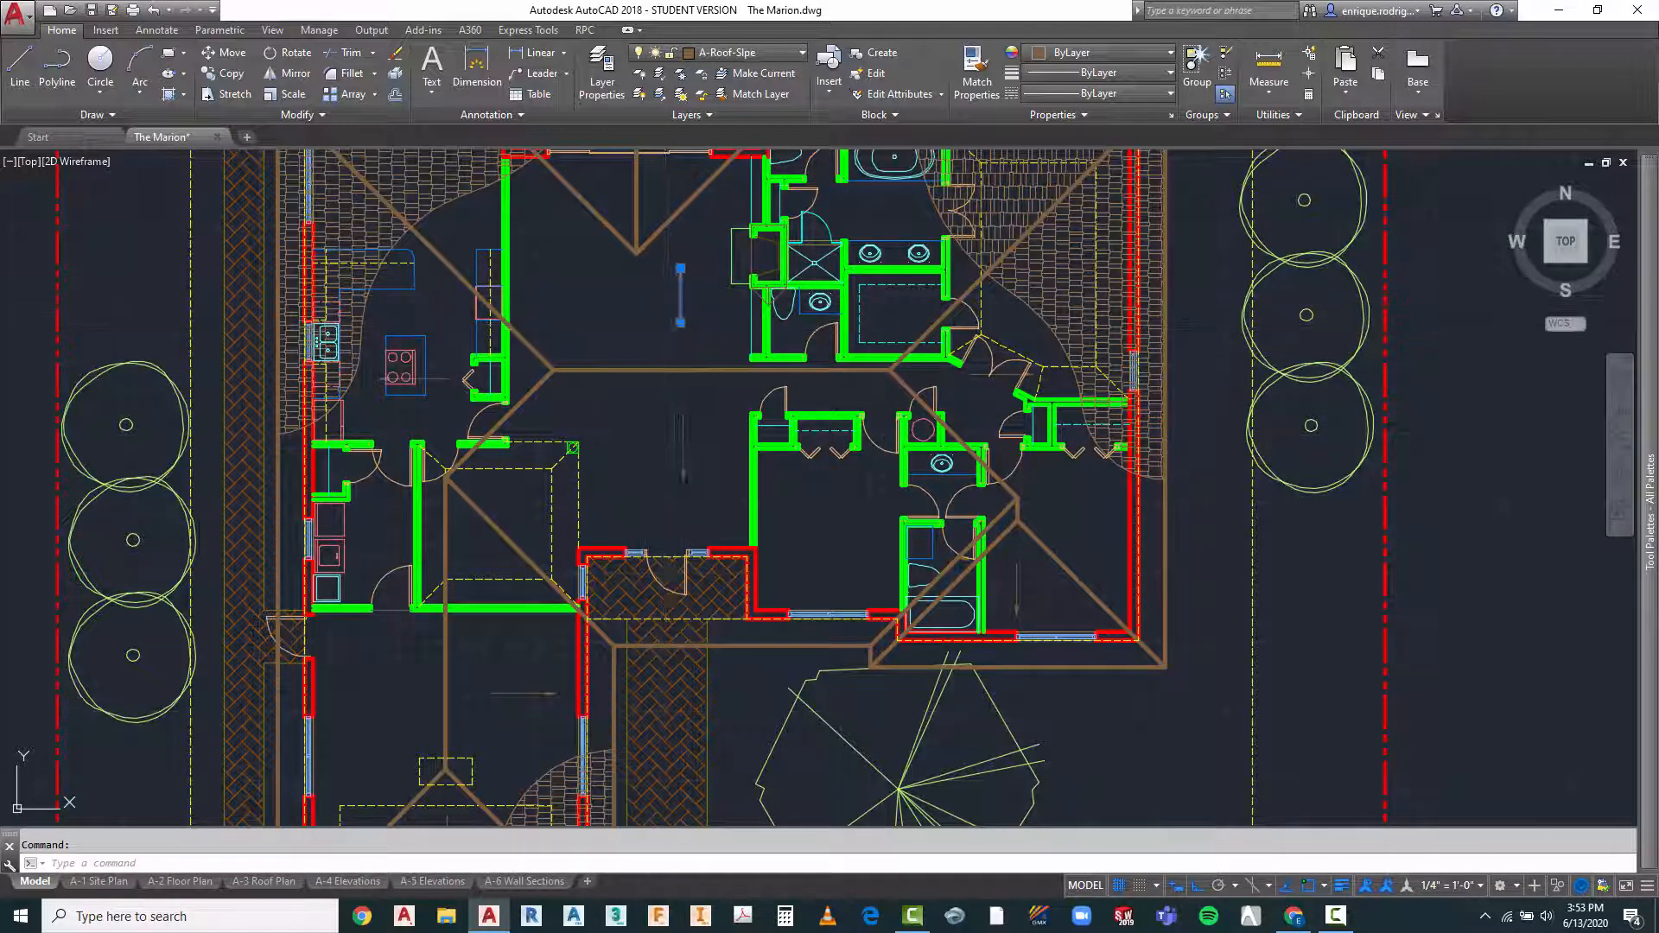
pyautogui.click(597, 93)
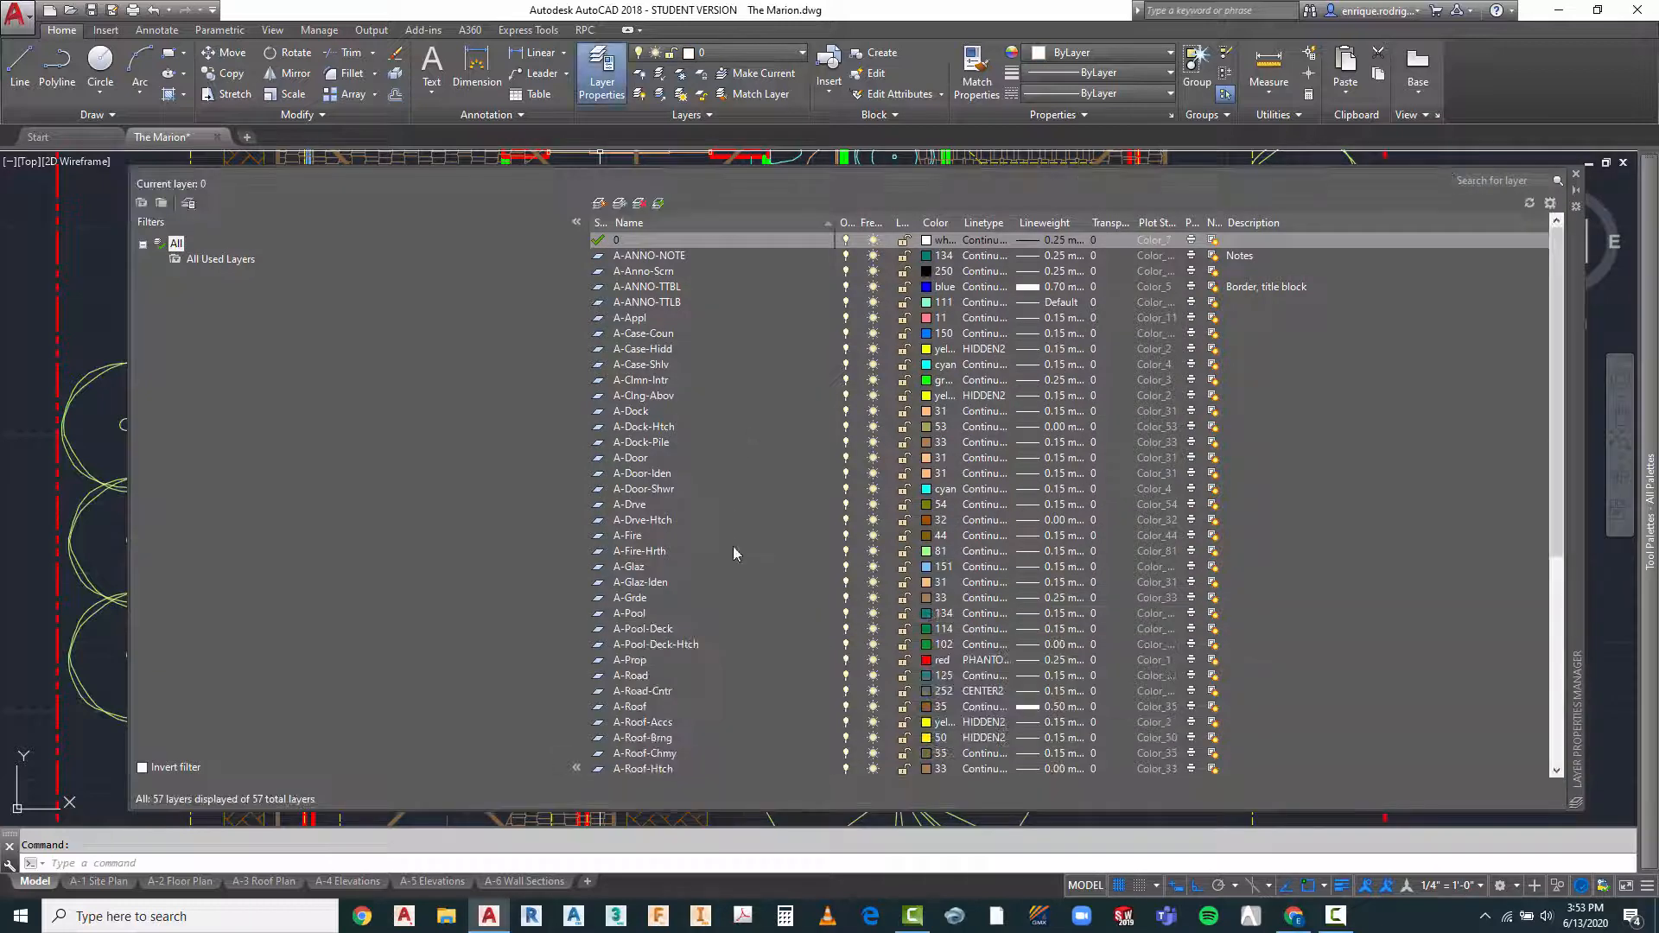
pyautogui.scroll(-5, 735, 564)
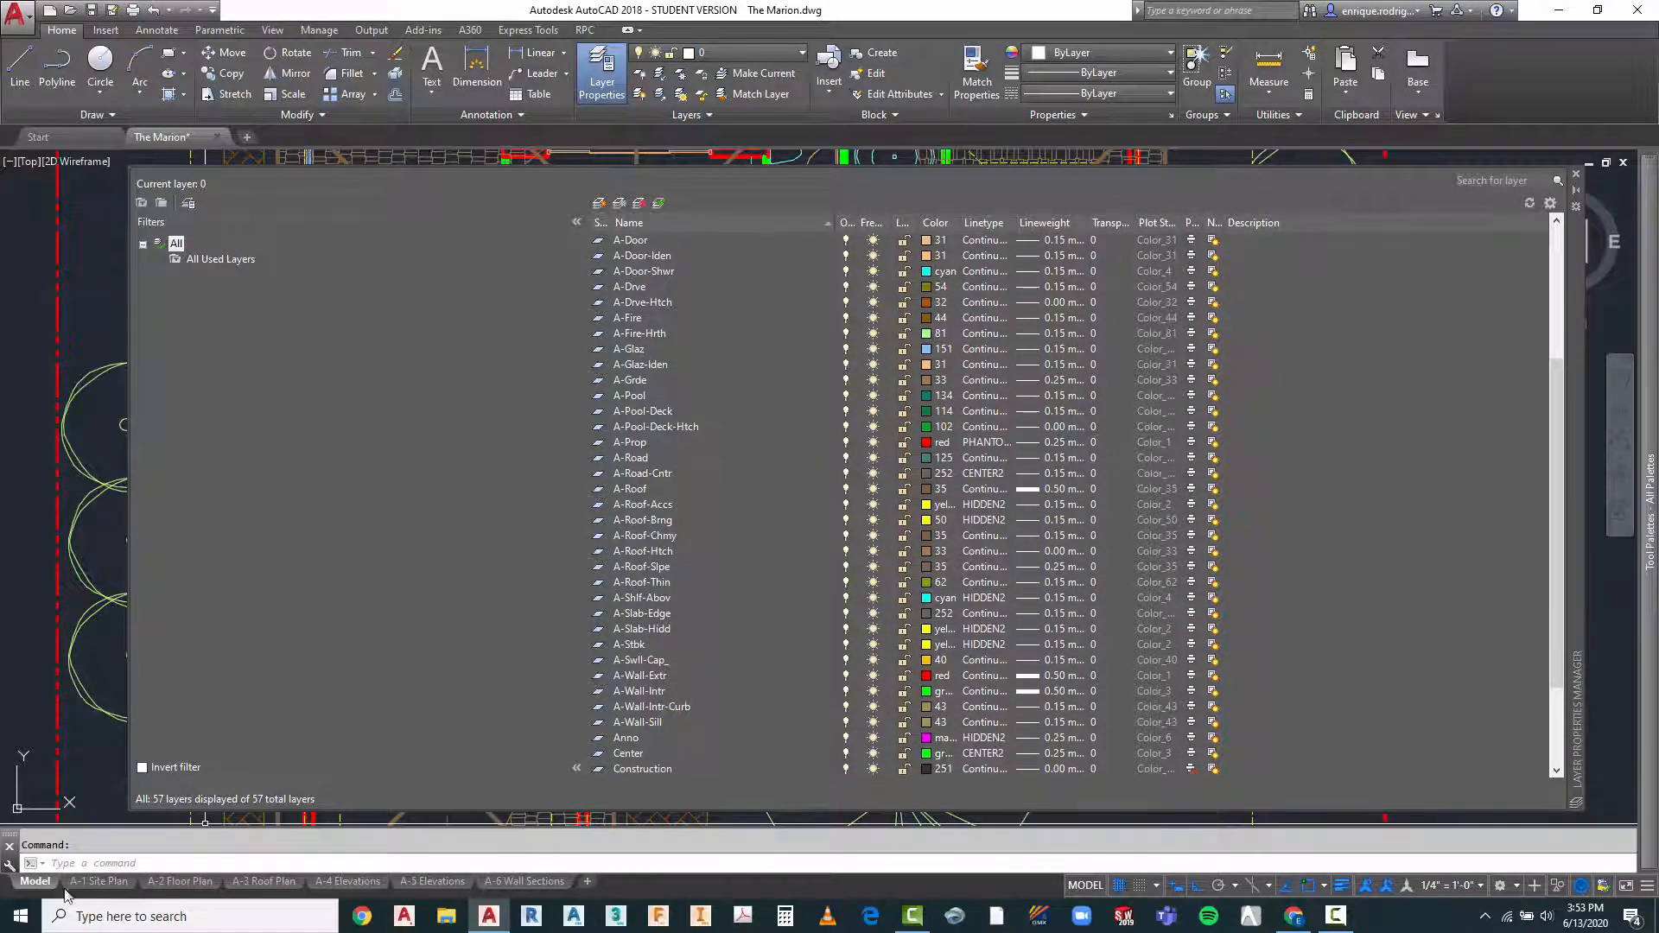
pyautogui.click(98, 880)
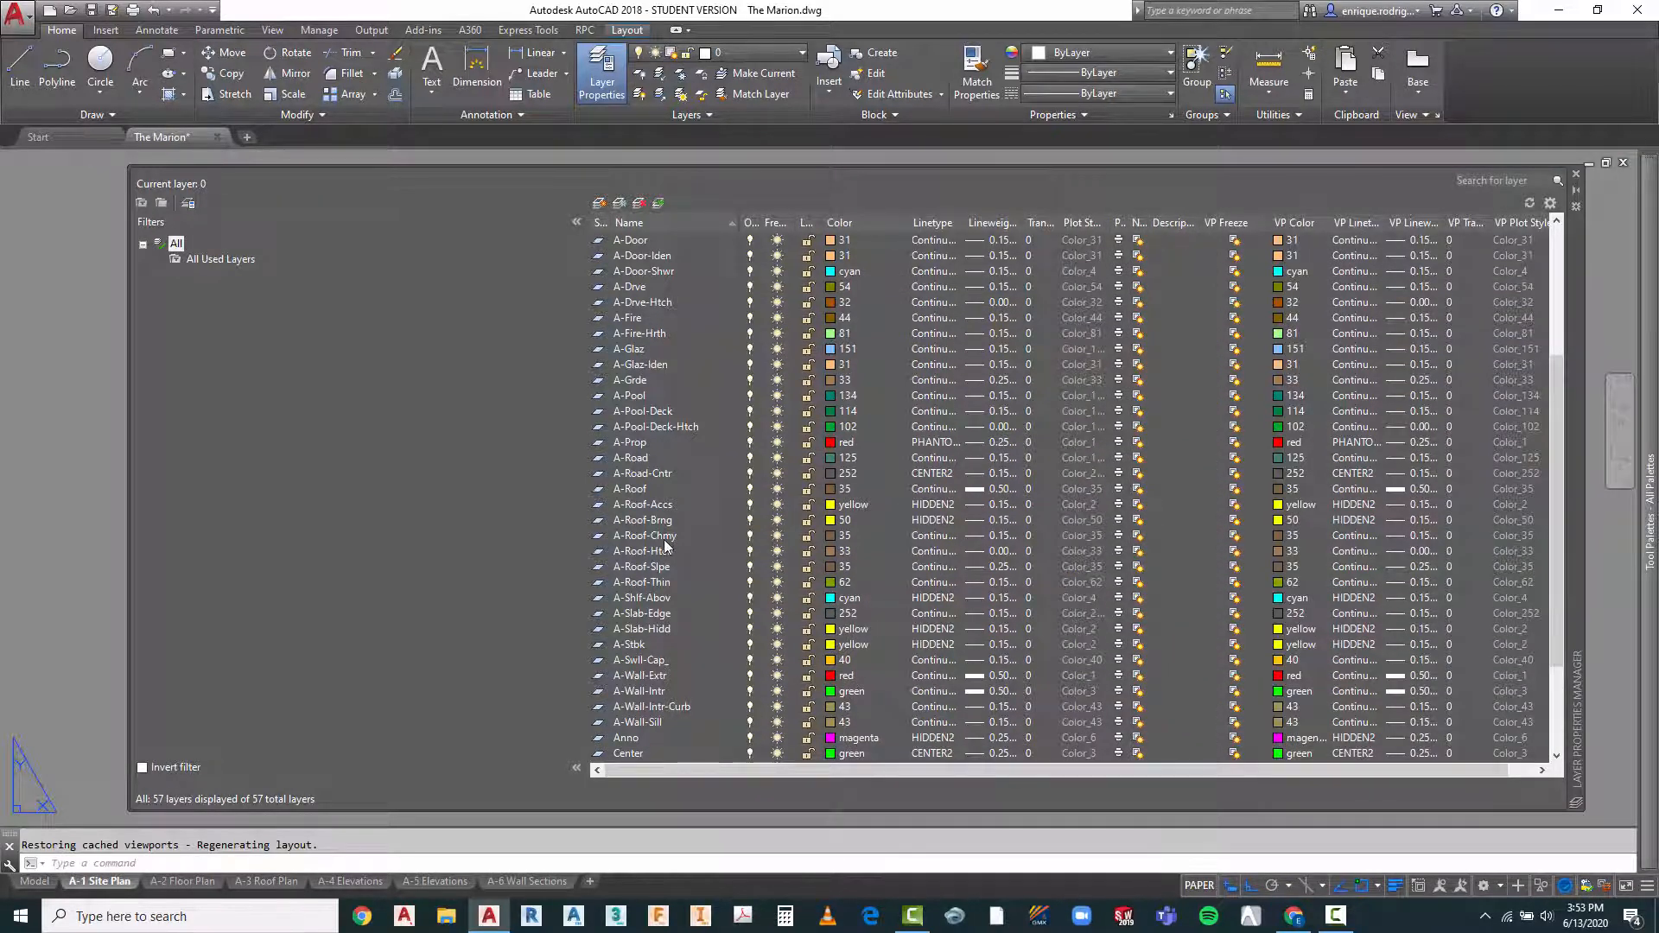
pyautogui.click(666, 568)
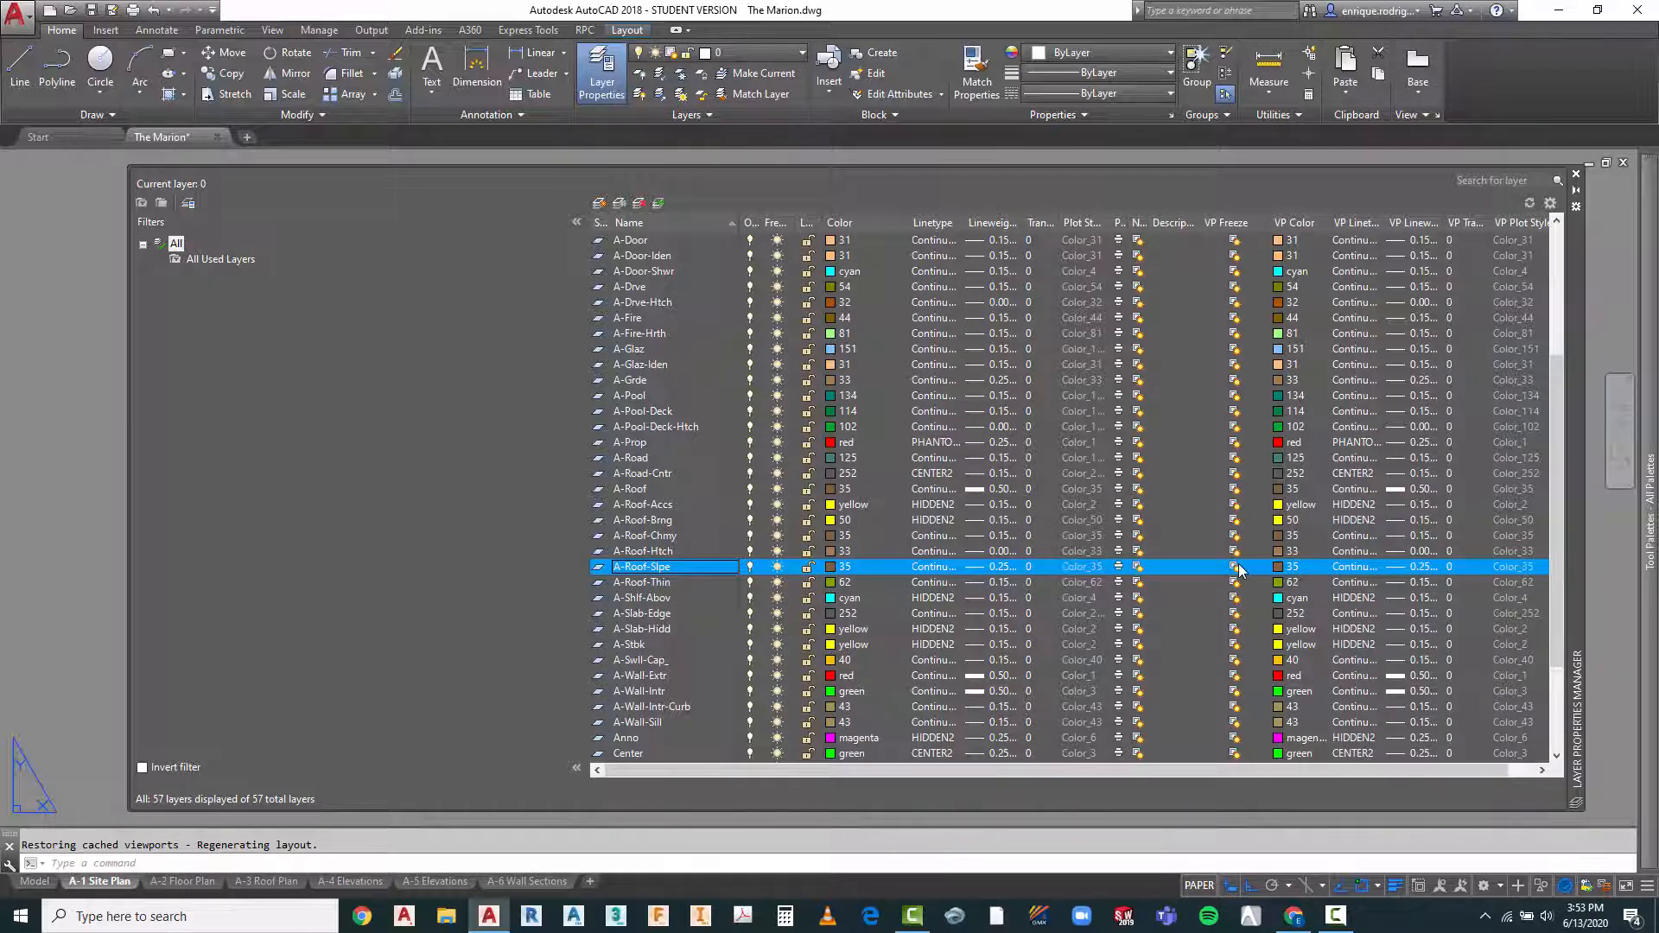
pyautogui.moveTo(1163, 772); pyautogui.dragTo(1299, 770)
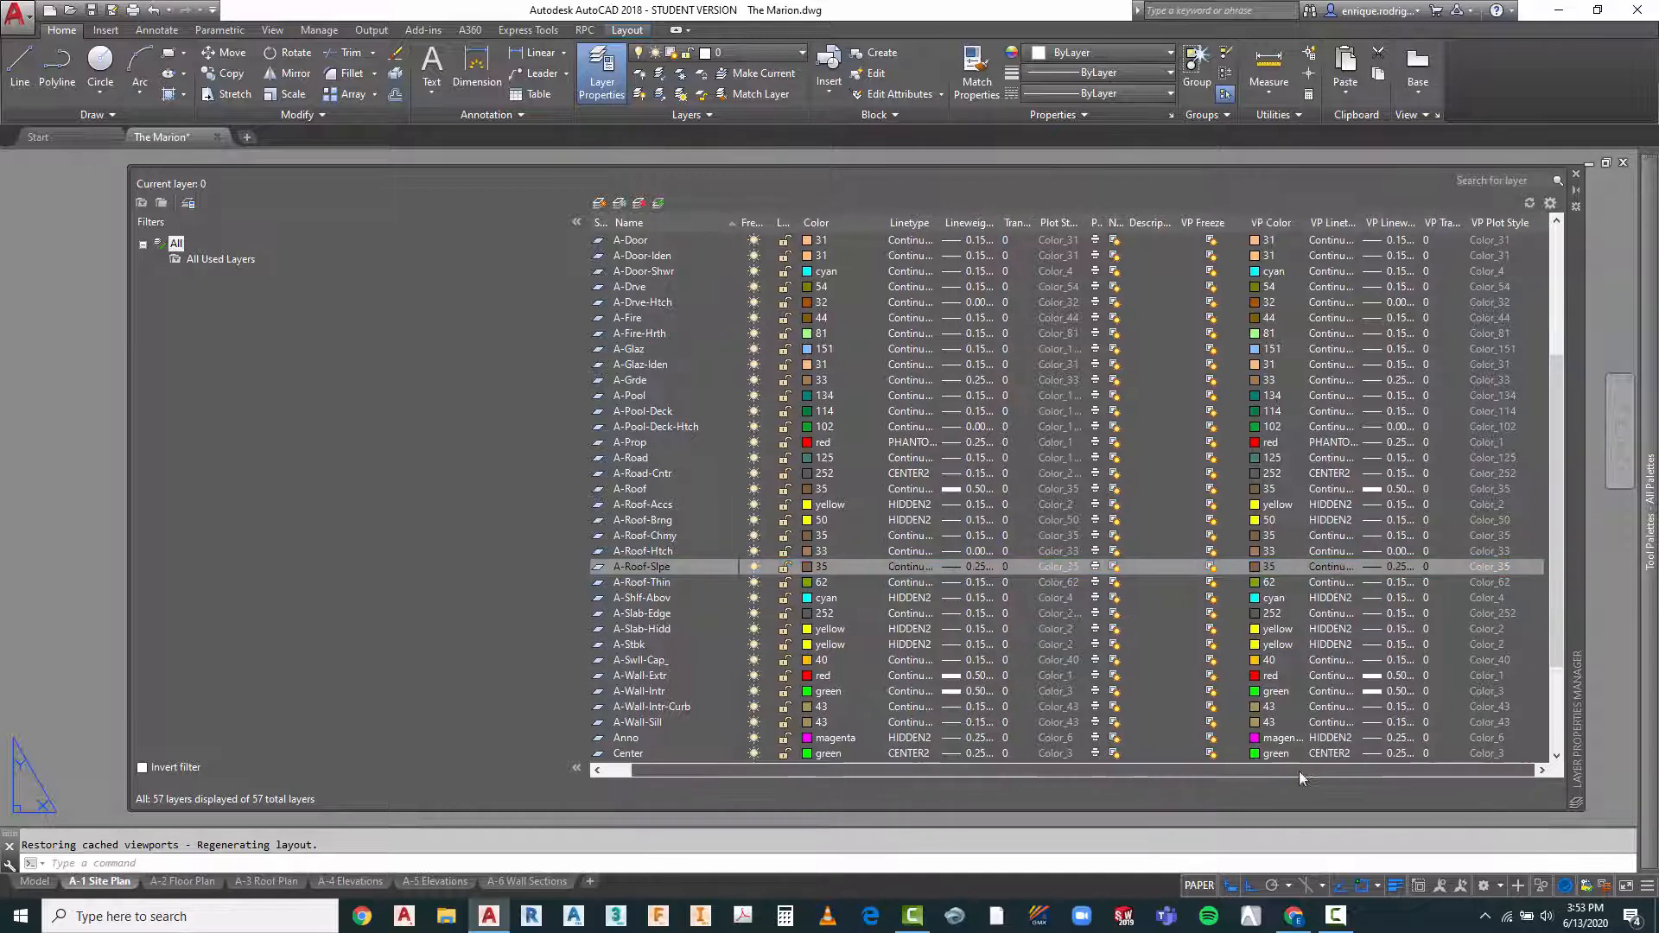
pyautogui.click(1212, 567)
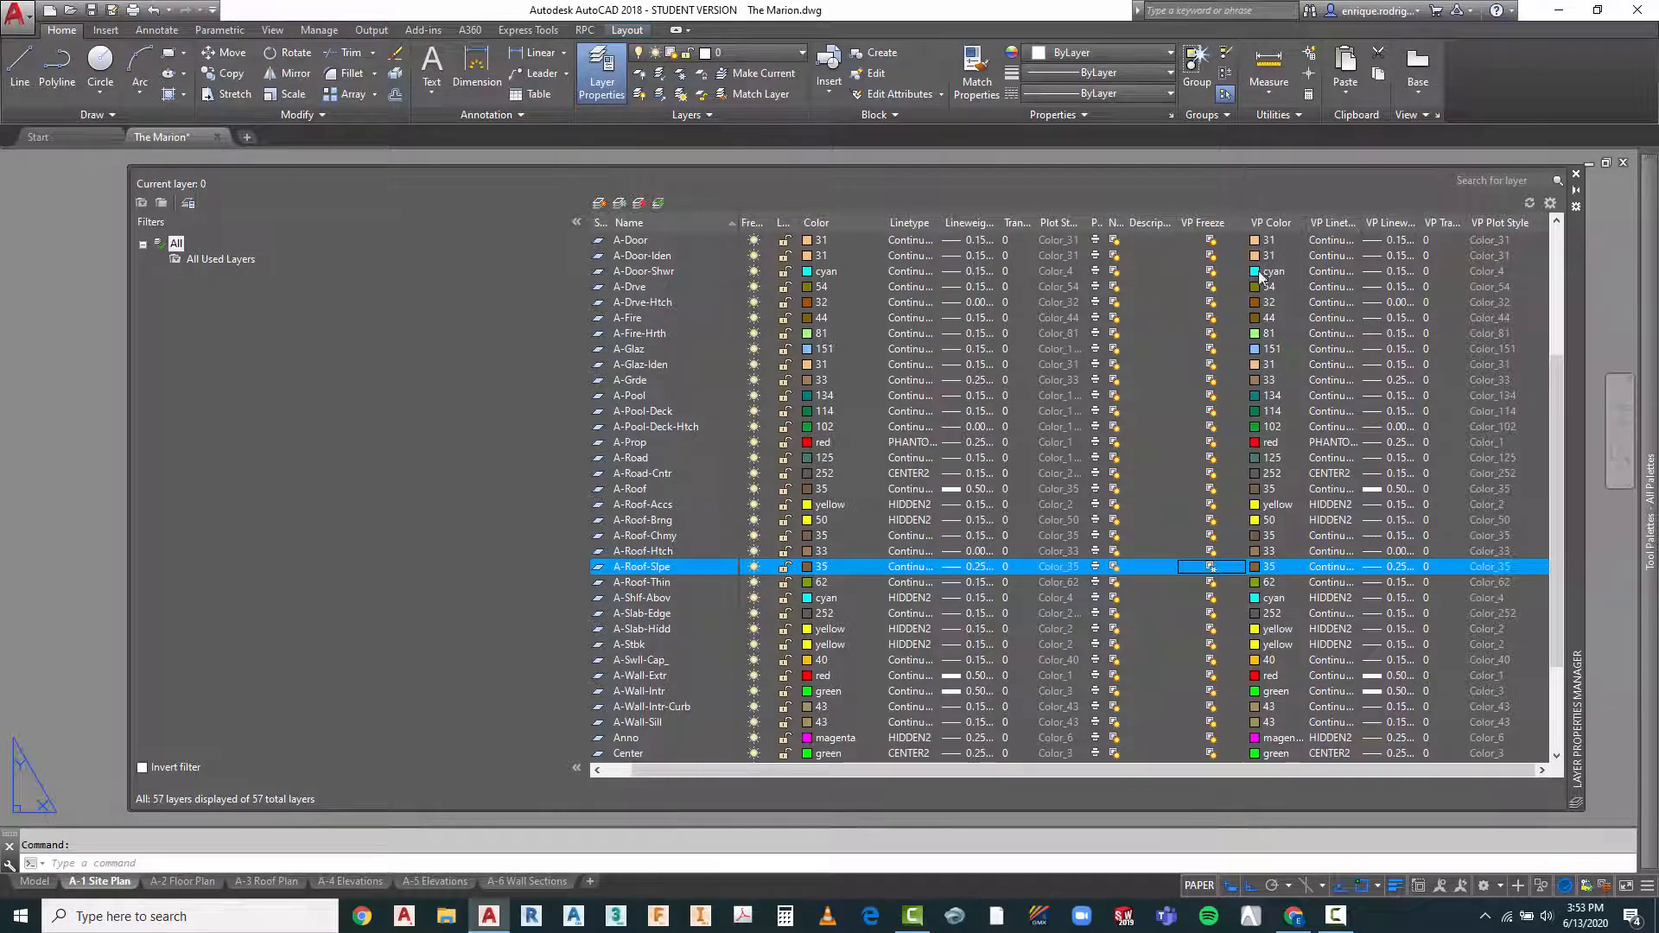
pyautogui.click(1575, 174)
# Compare model space with the A-1 Site Plan layout, enter and leave its viewport, and examine the driveway hatch in paper space
pyautogui.scroll(2, 640, 283)
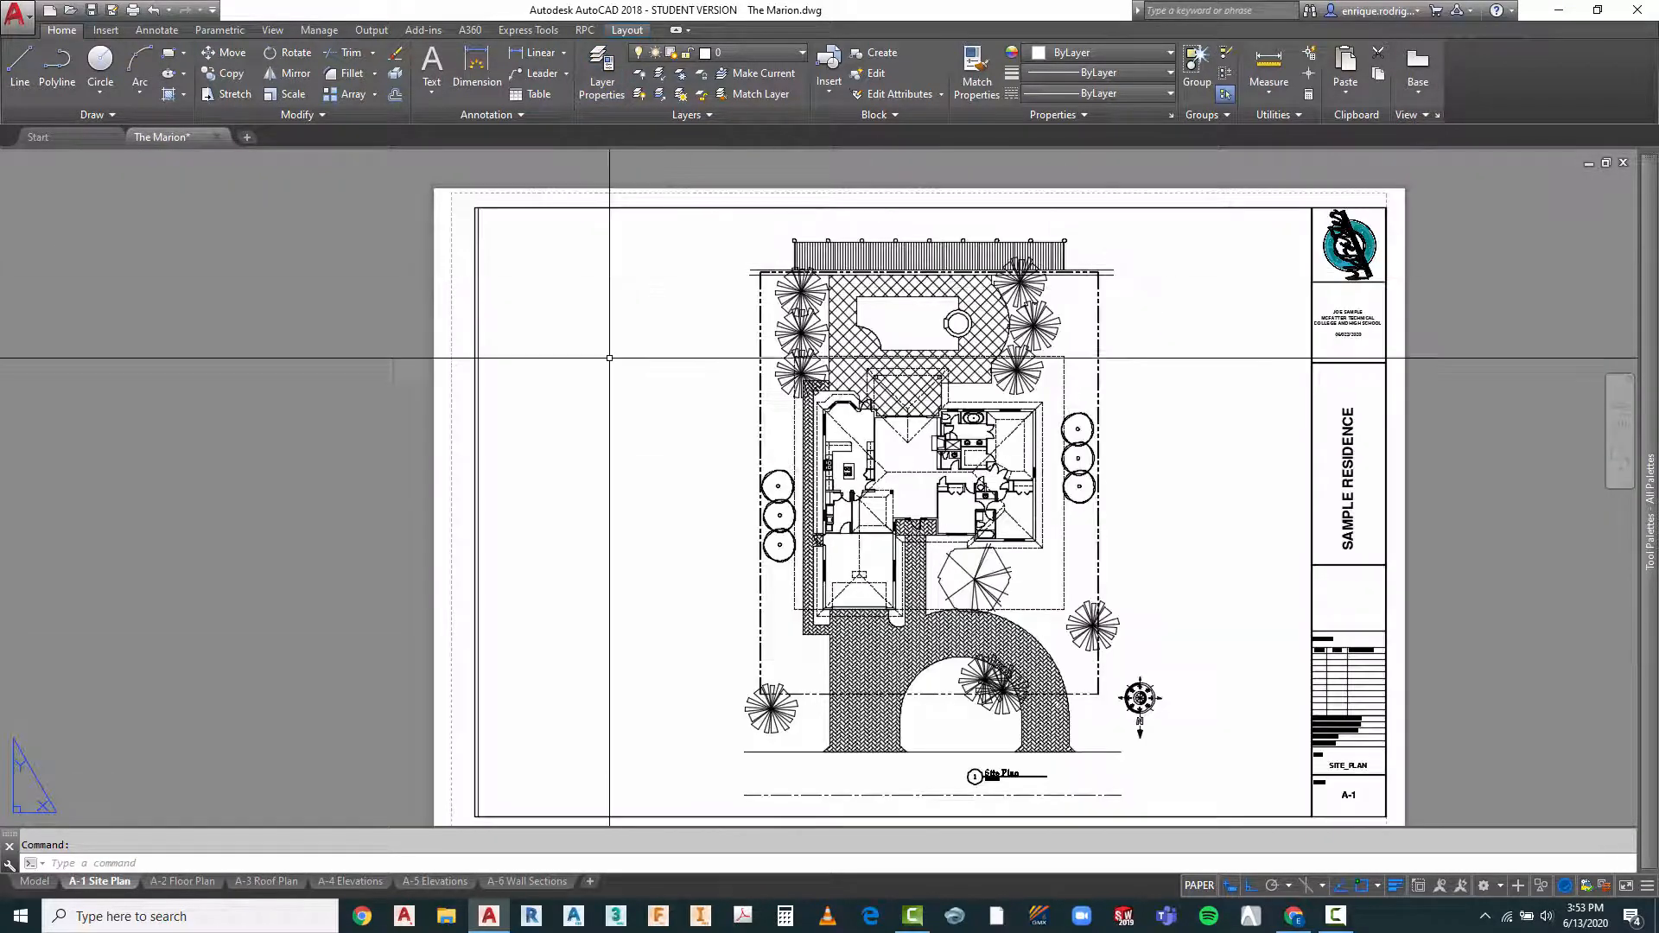
pyautogui.click(36, 881)
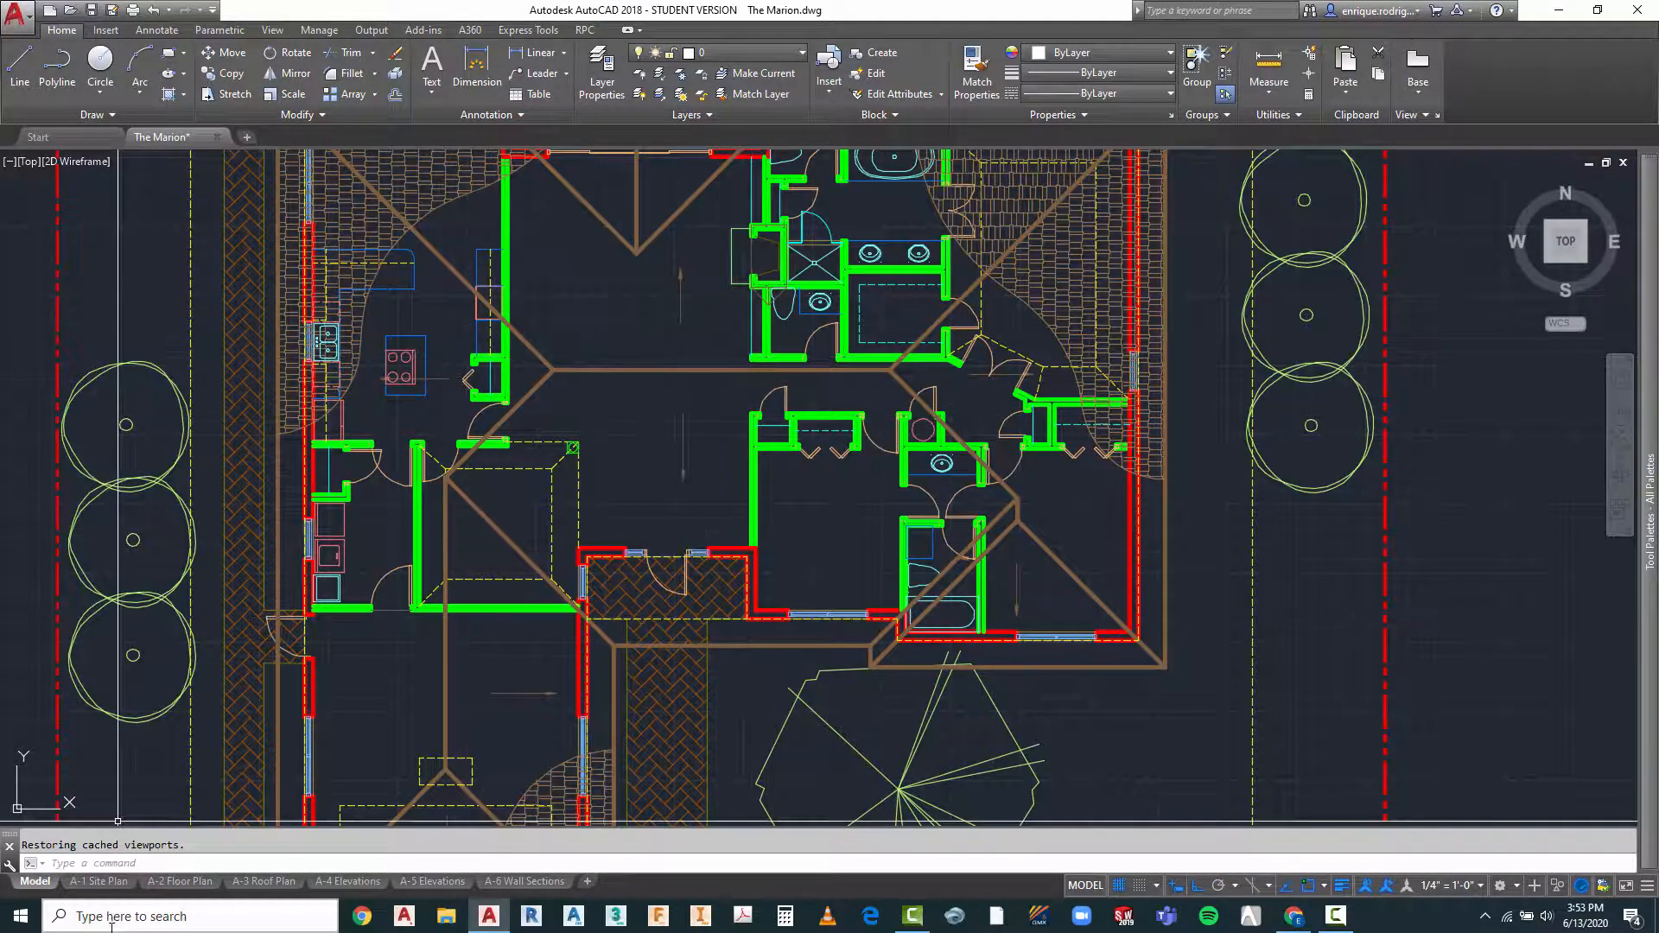
pyautogui.click(97, 882)
pyautogui.doubleClick(611, 396)
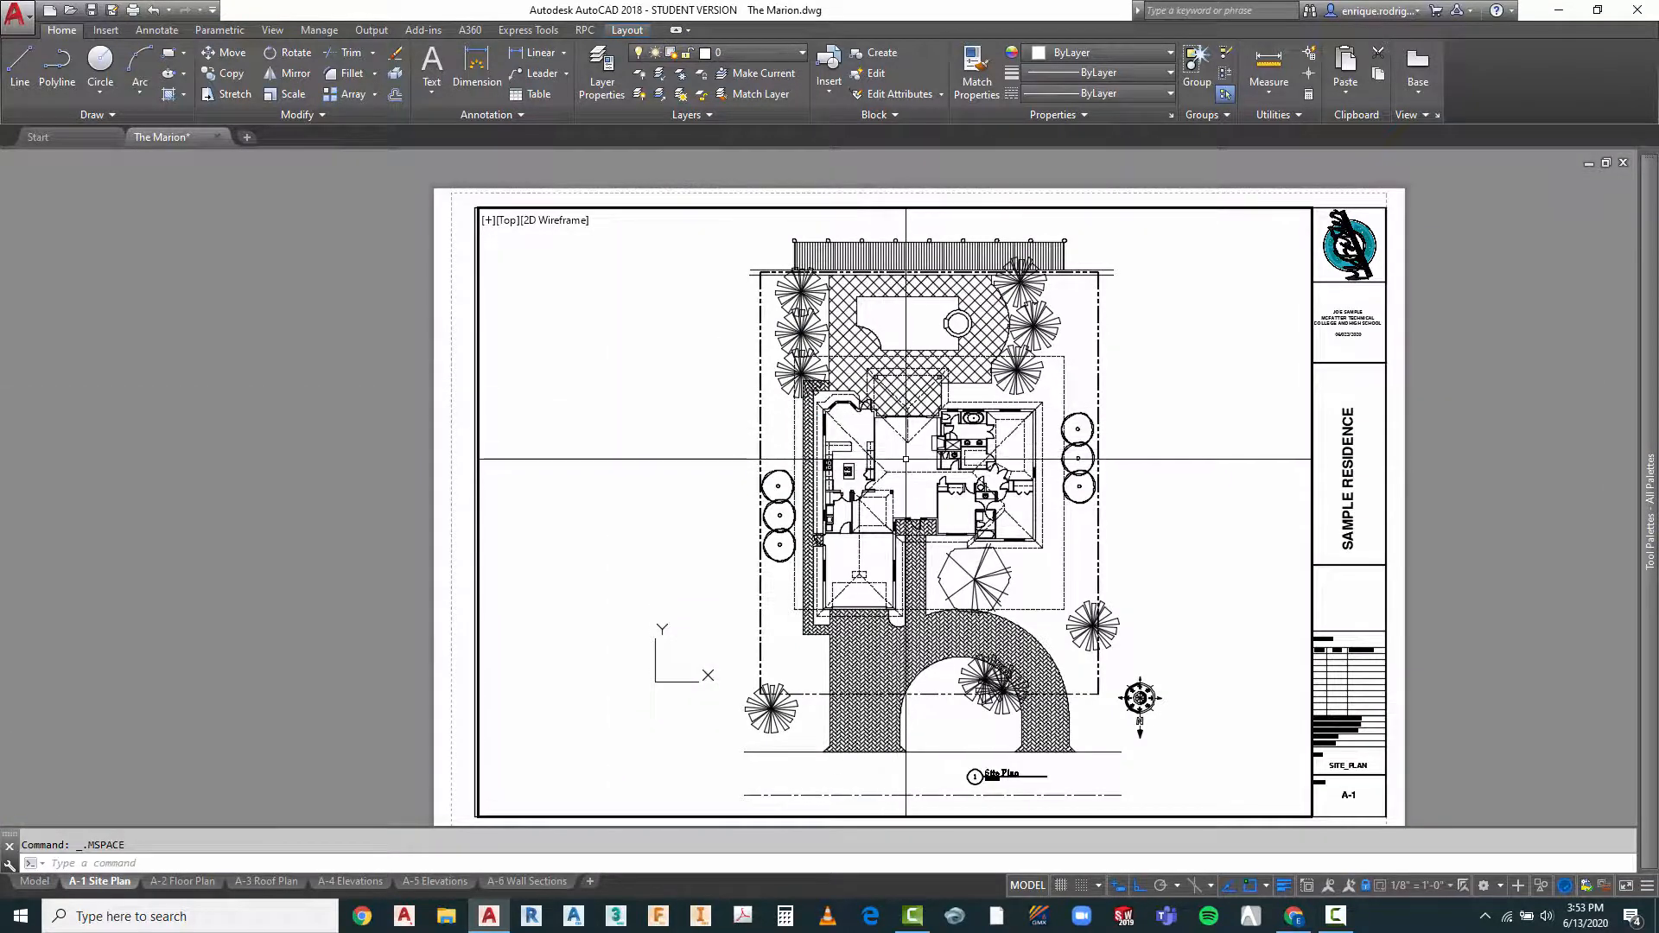
pyautogui.doubleClick(367, 433)
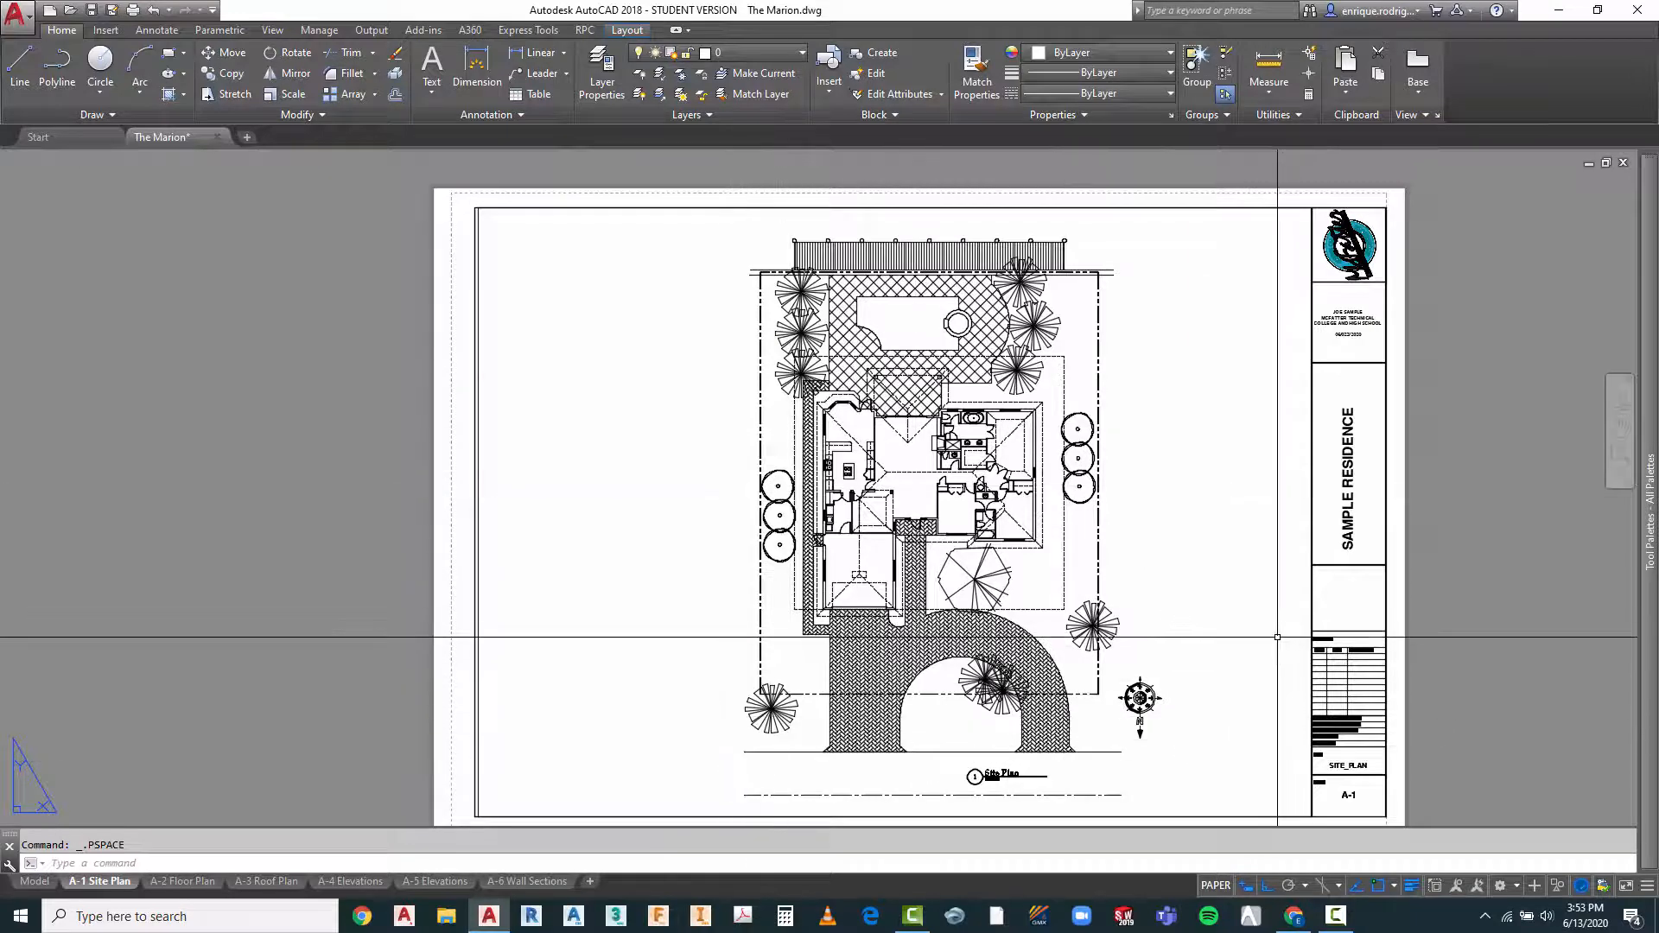
pyautogui.scroll(2, 1209, 515)
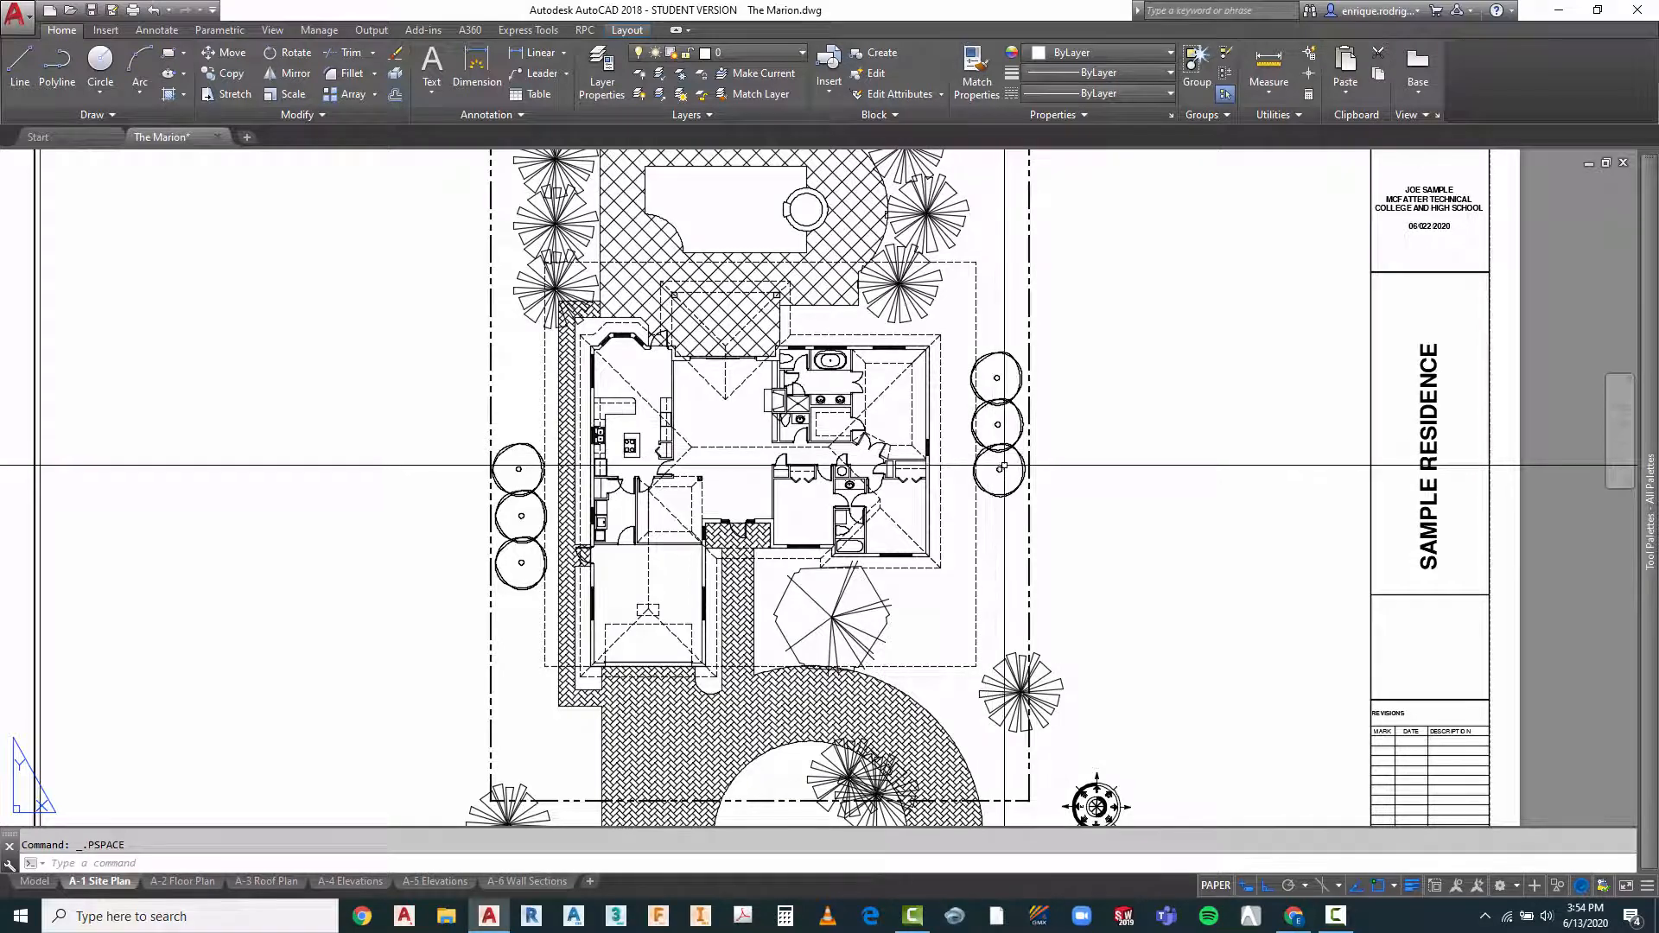
pyautogui.scroll(6, 779, 794)
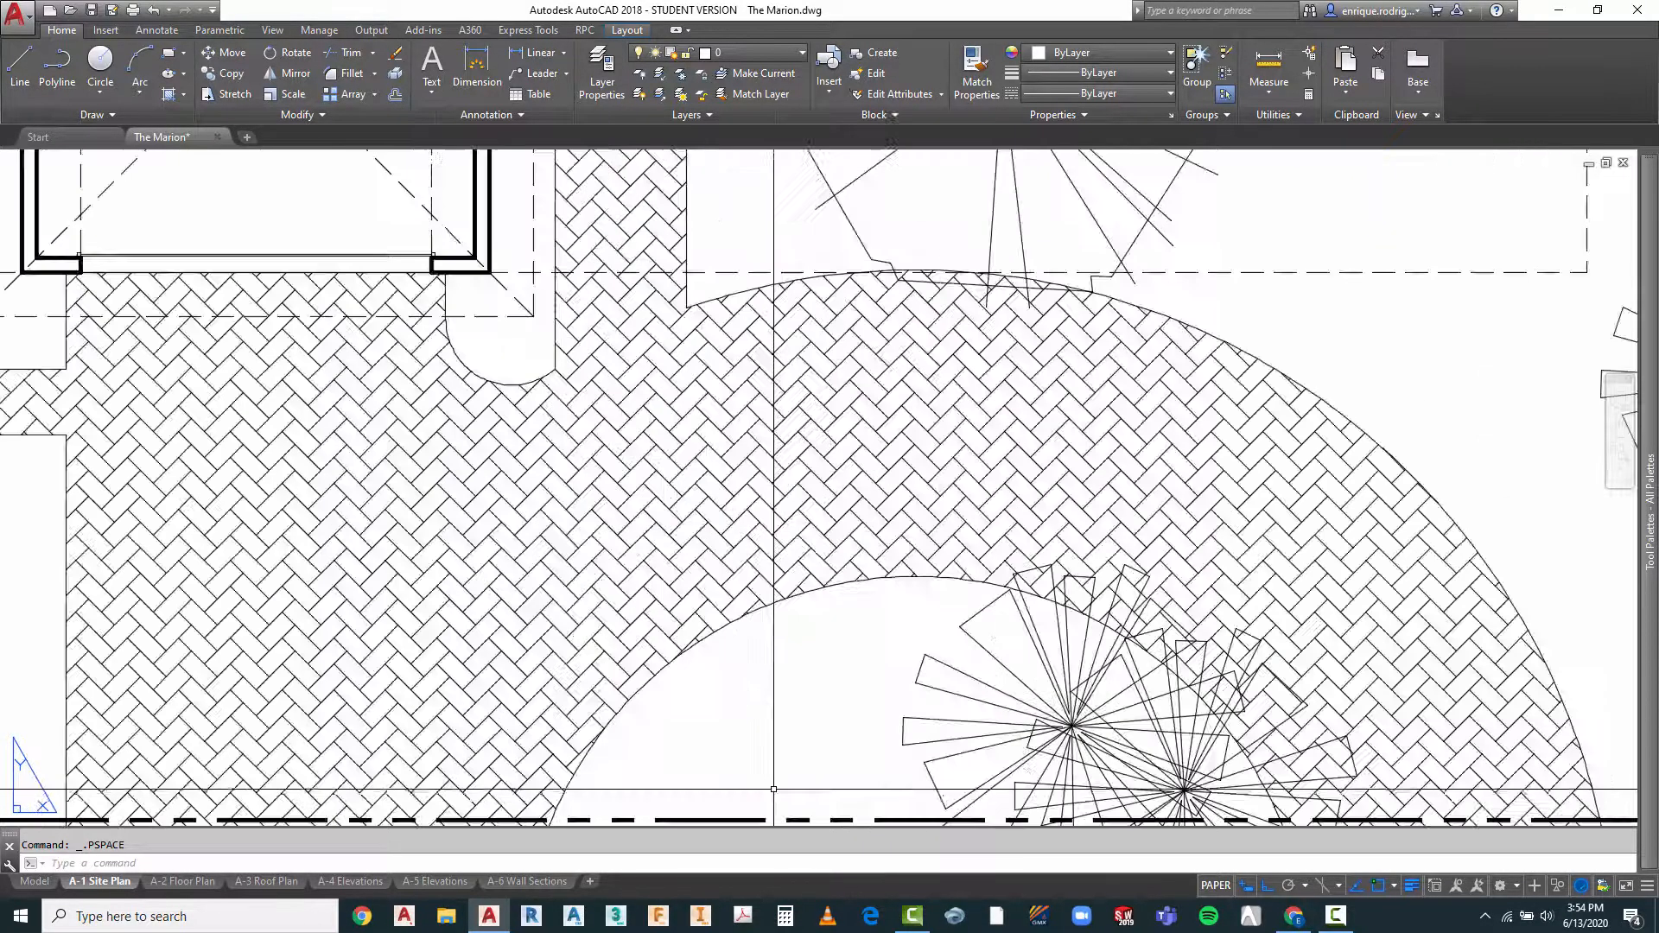
pyautogui.scroll(4, 715, 306)
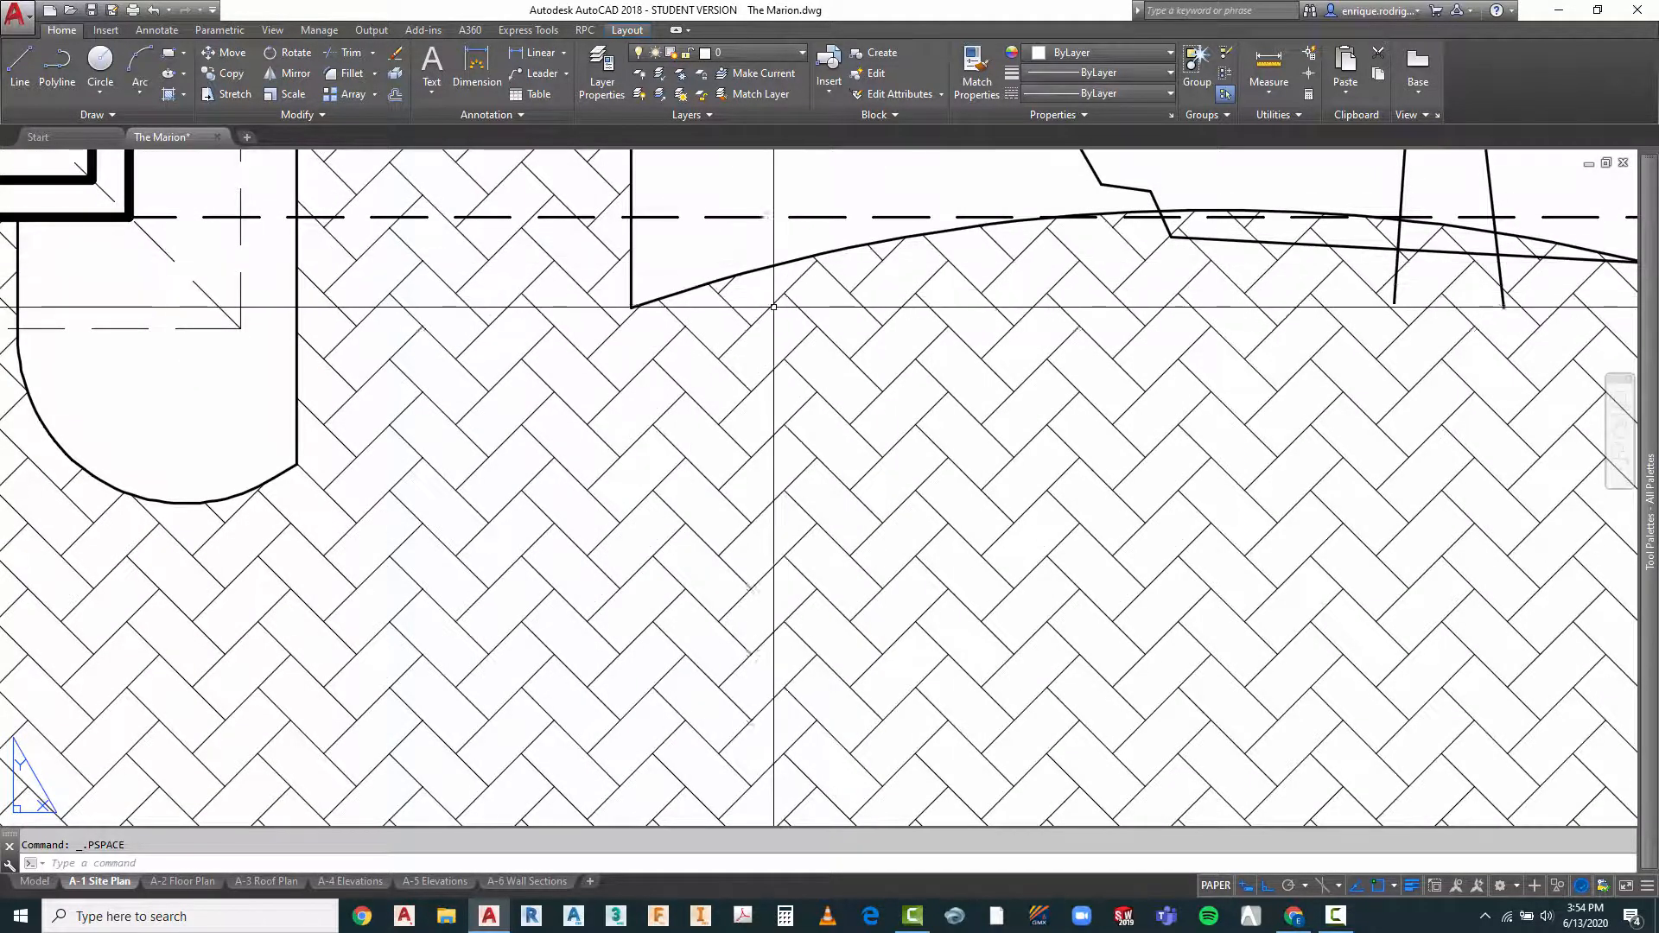
pyautogui.scroll(-4, 723, 495)
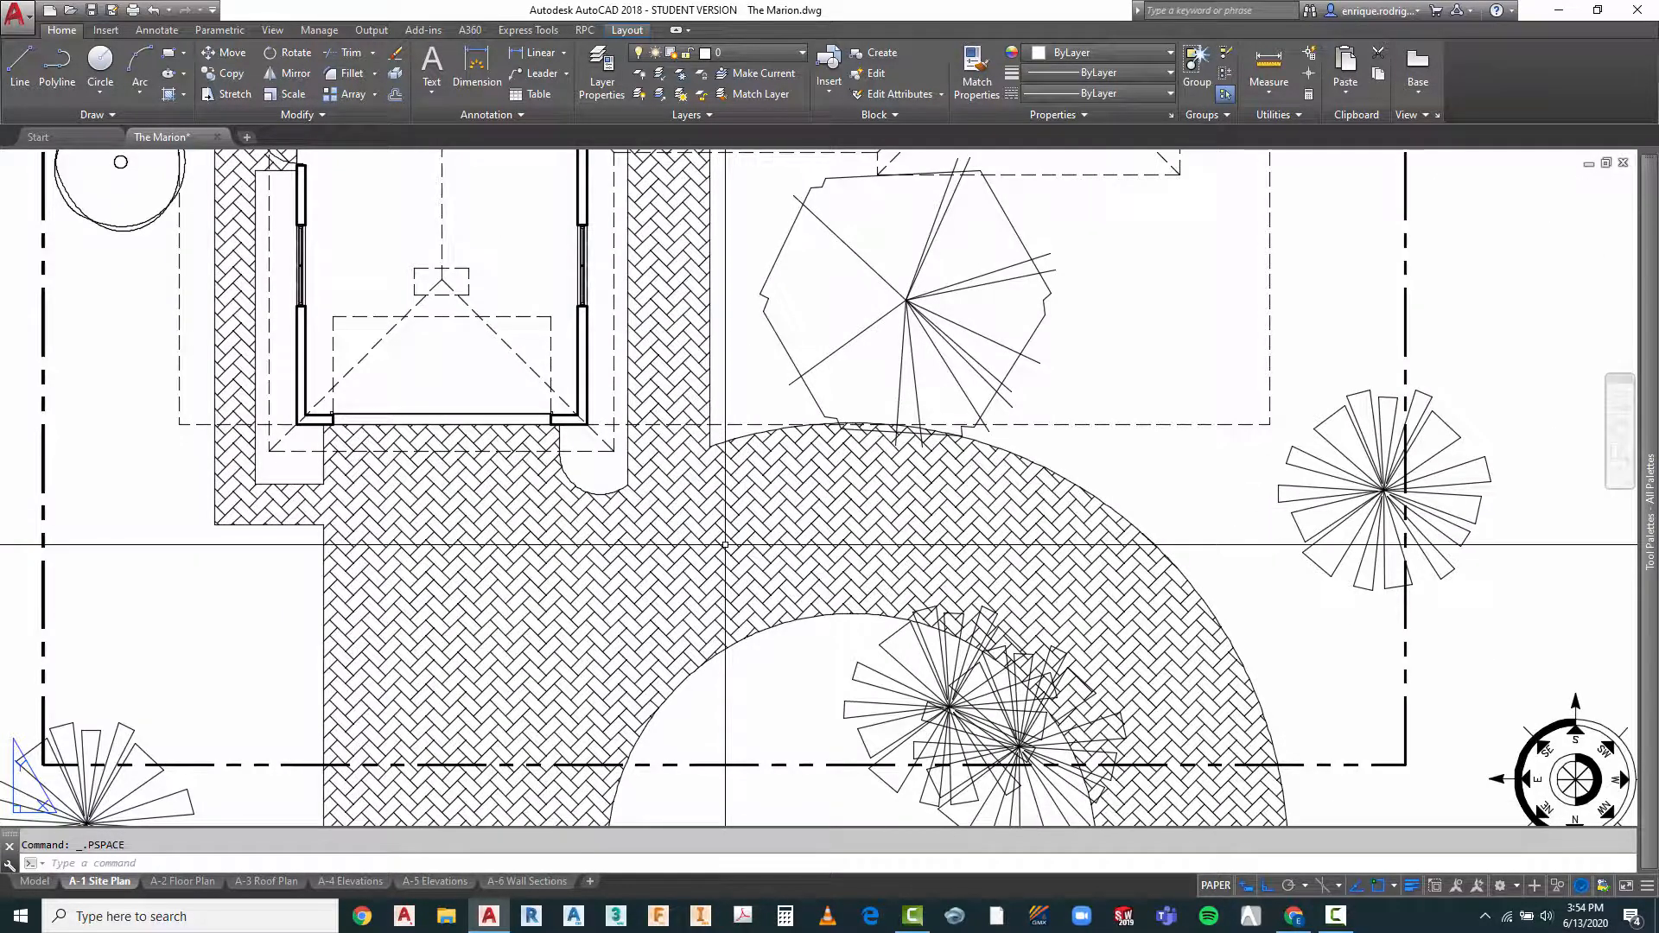
# Activate the Site Plan viewport and select a round plant symbol beside the house to identify its layer
pyautogui.scroll(-3, 725, 545)
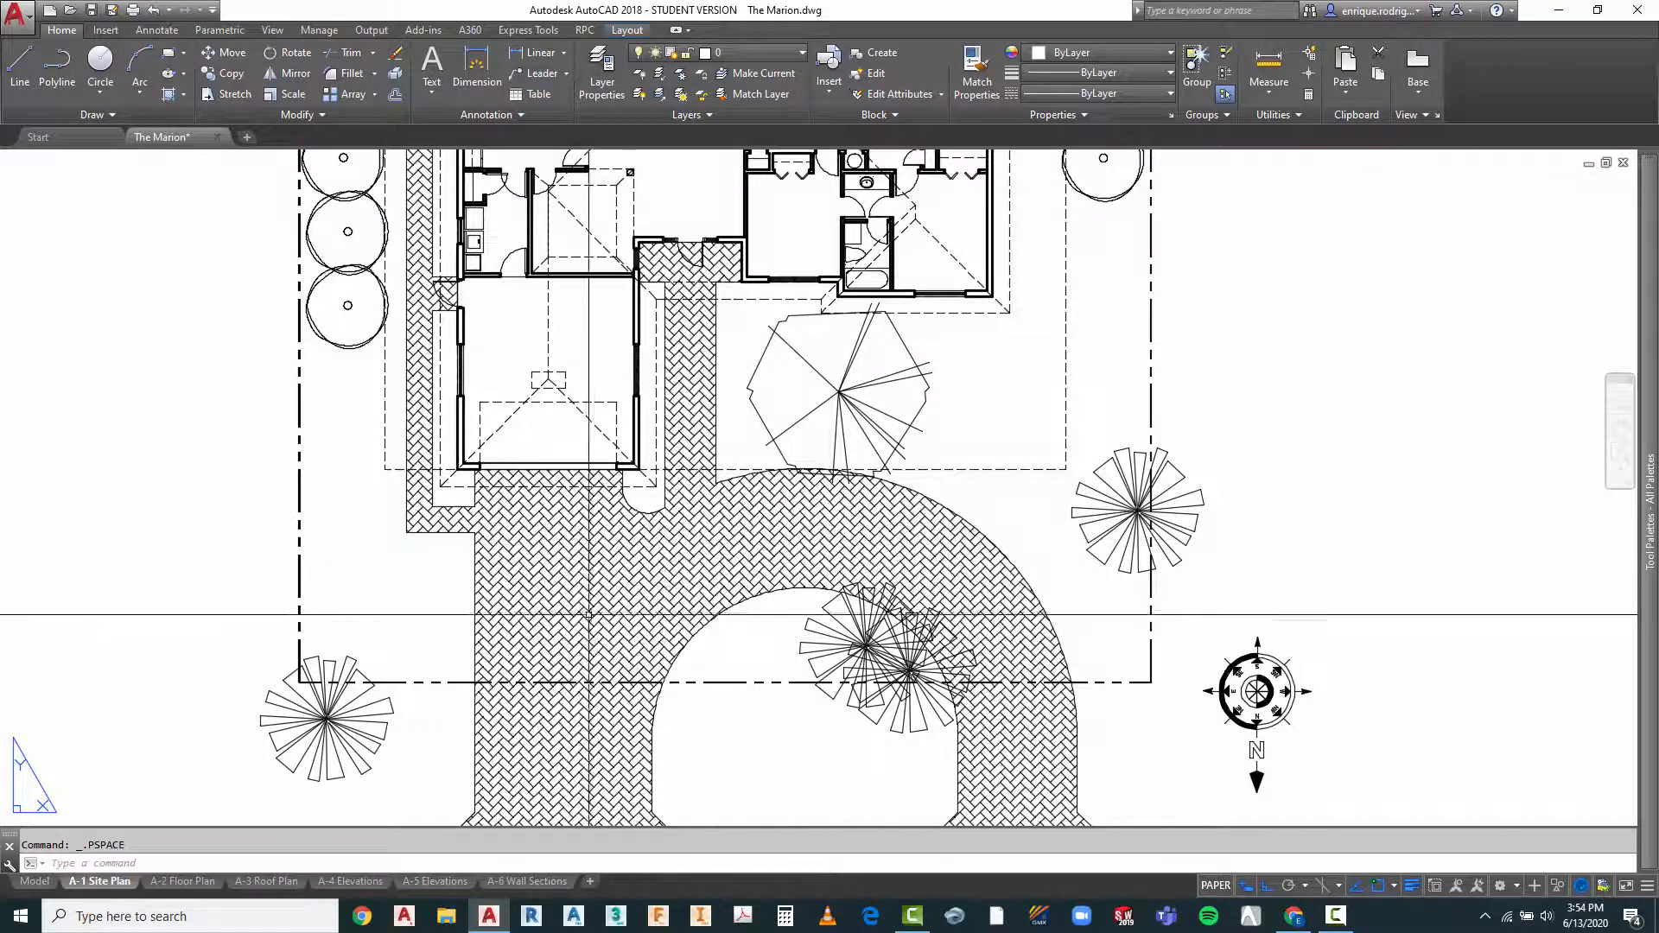
pyautogui.scroll(-4, 704, 631)
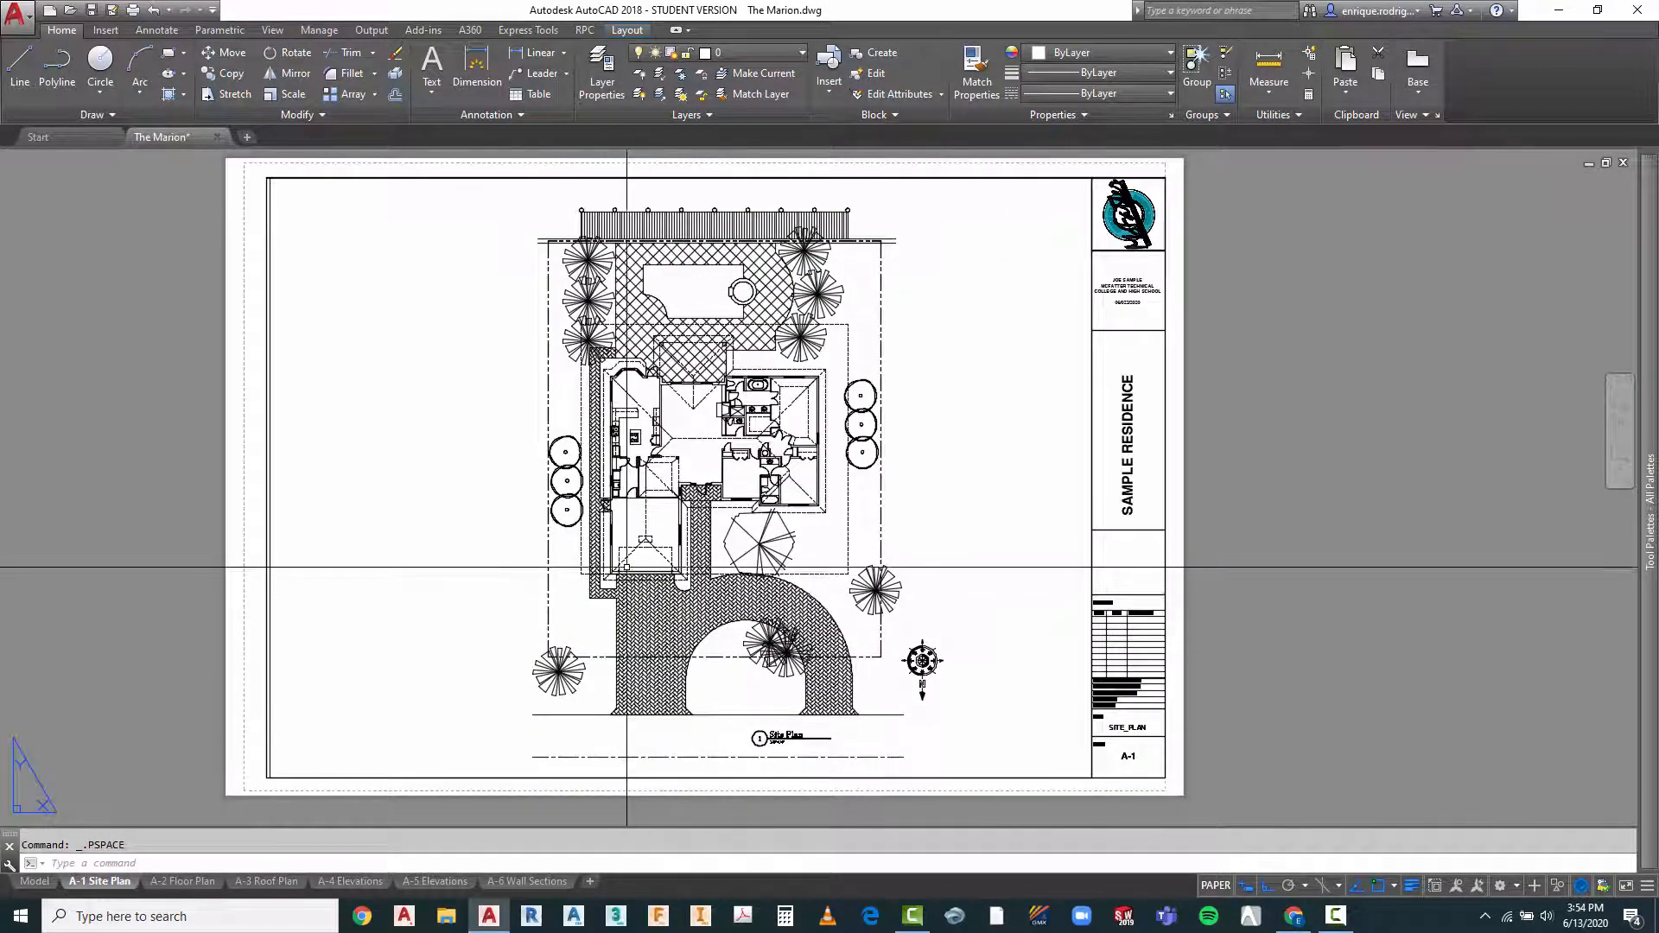
pyautogui.scroll(4, 864, 380)
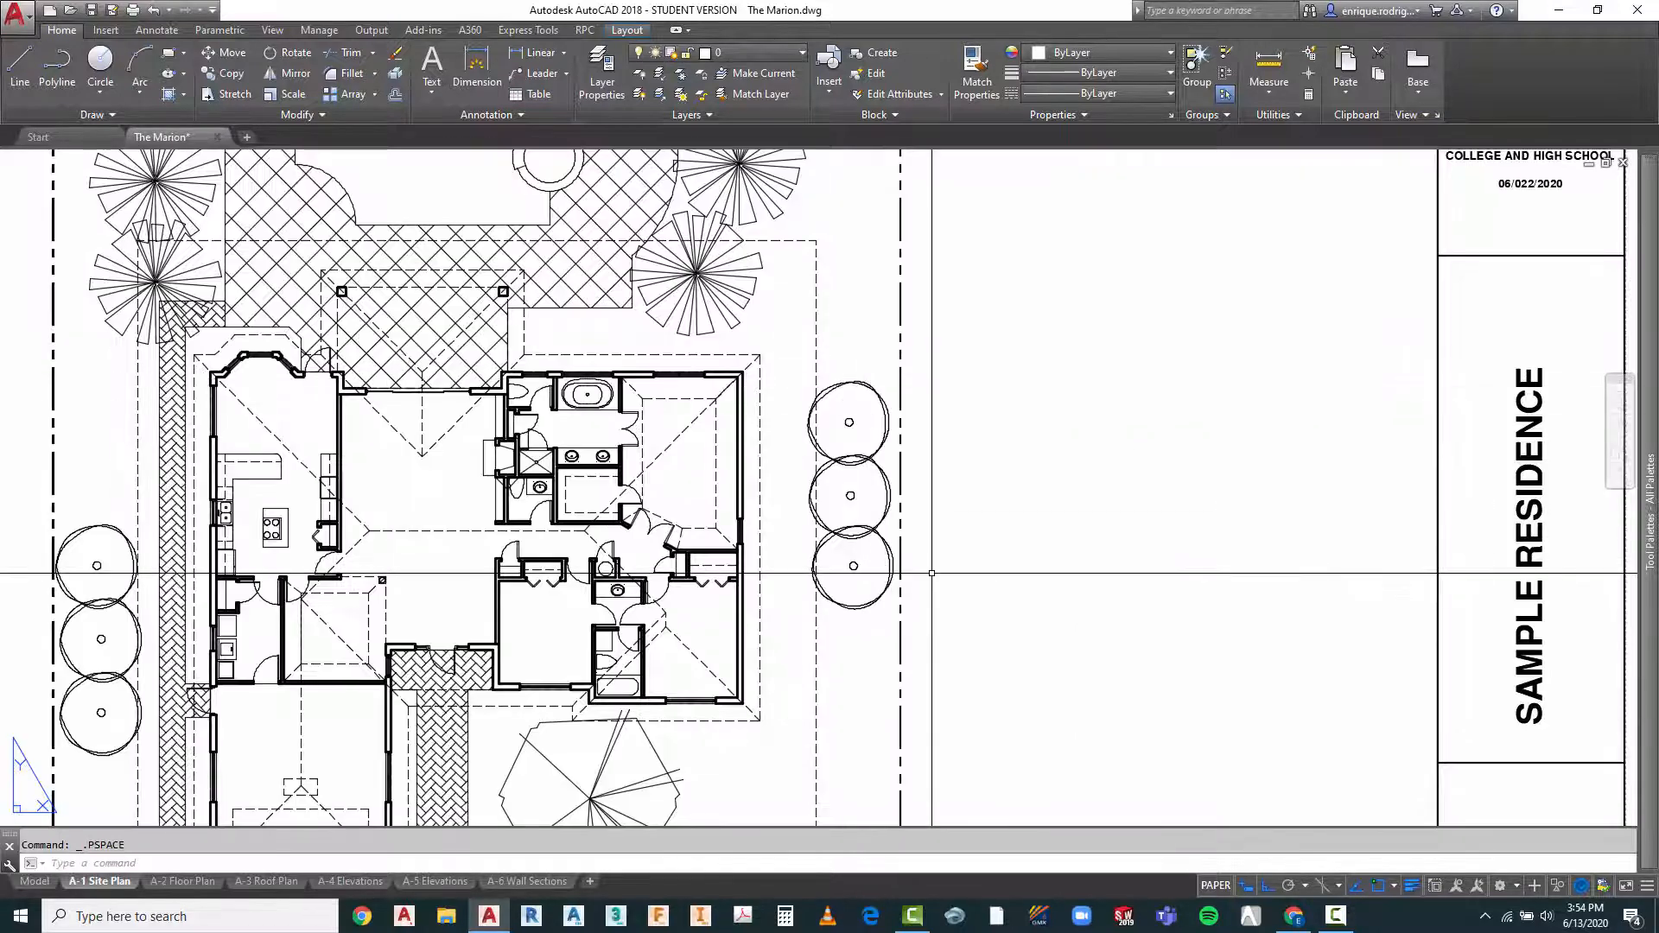
pyautogui.scroll(-4, 931, 572)
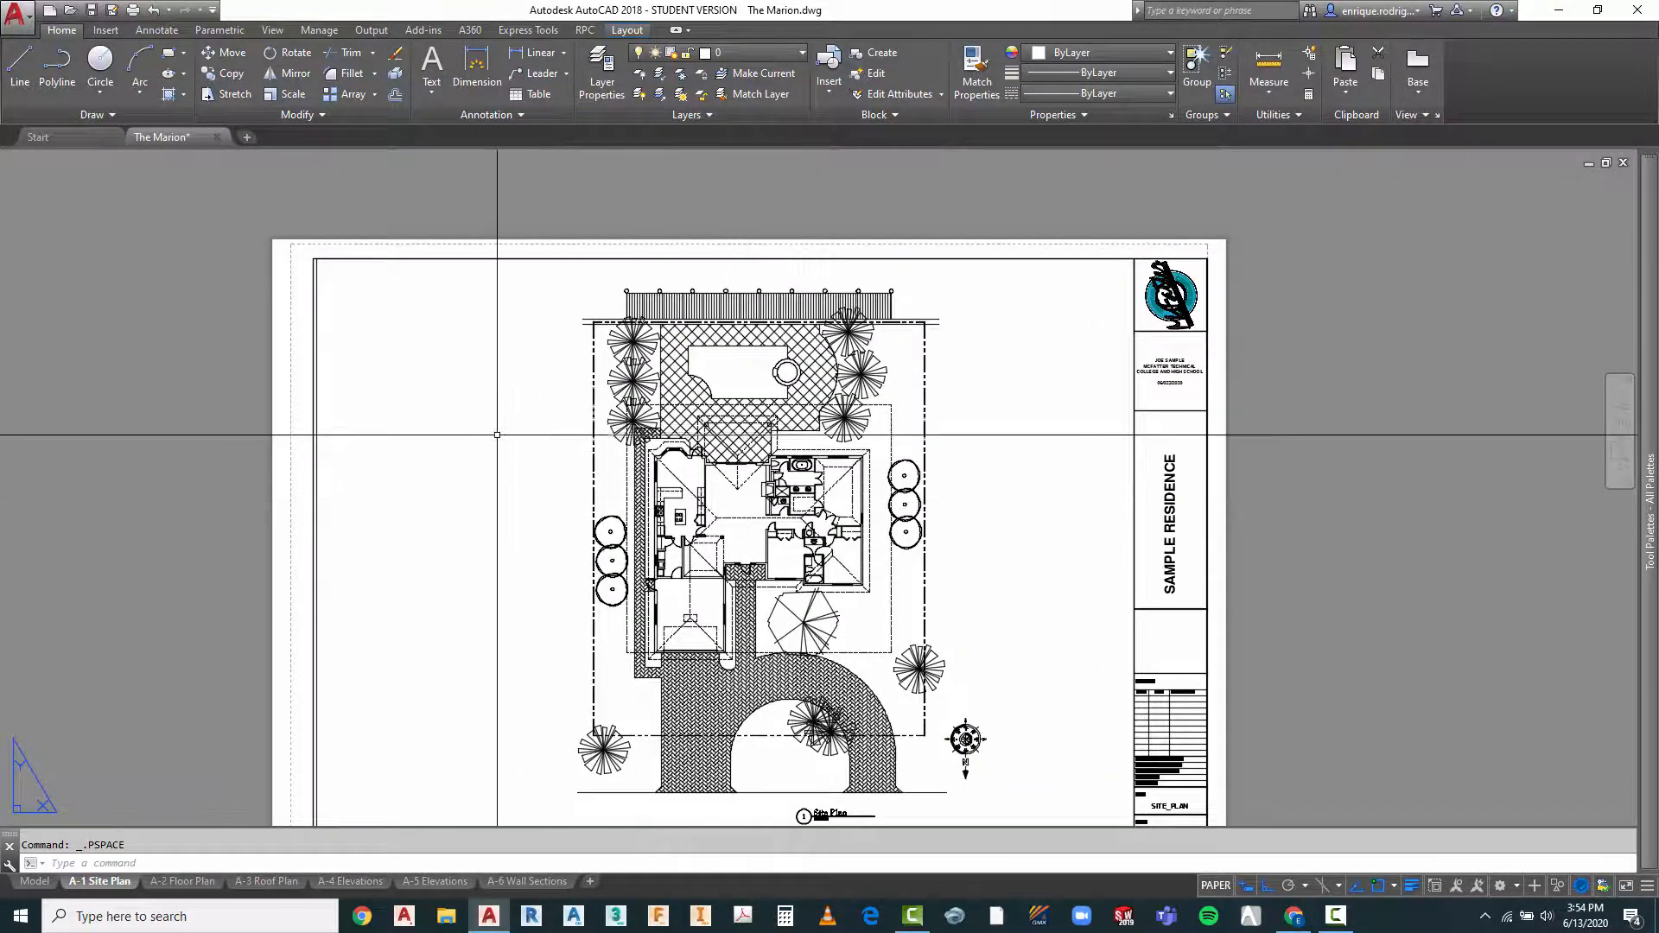
pyautogui.doubleClick(496, 434)
pyautogui.scroll(5, 921, 500)
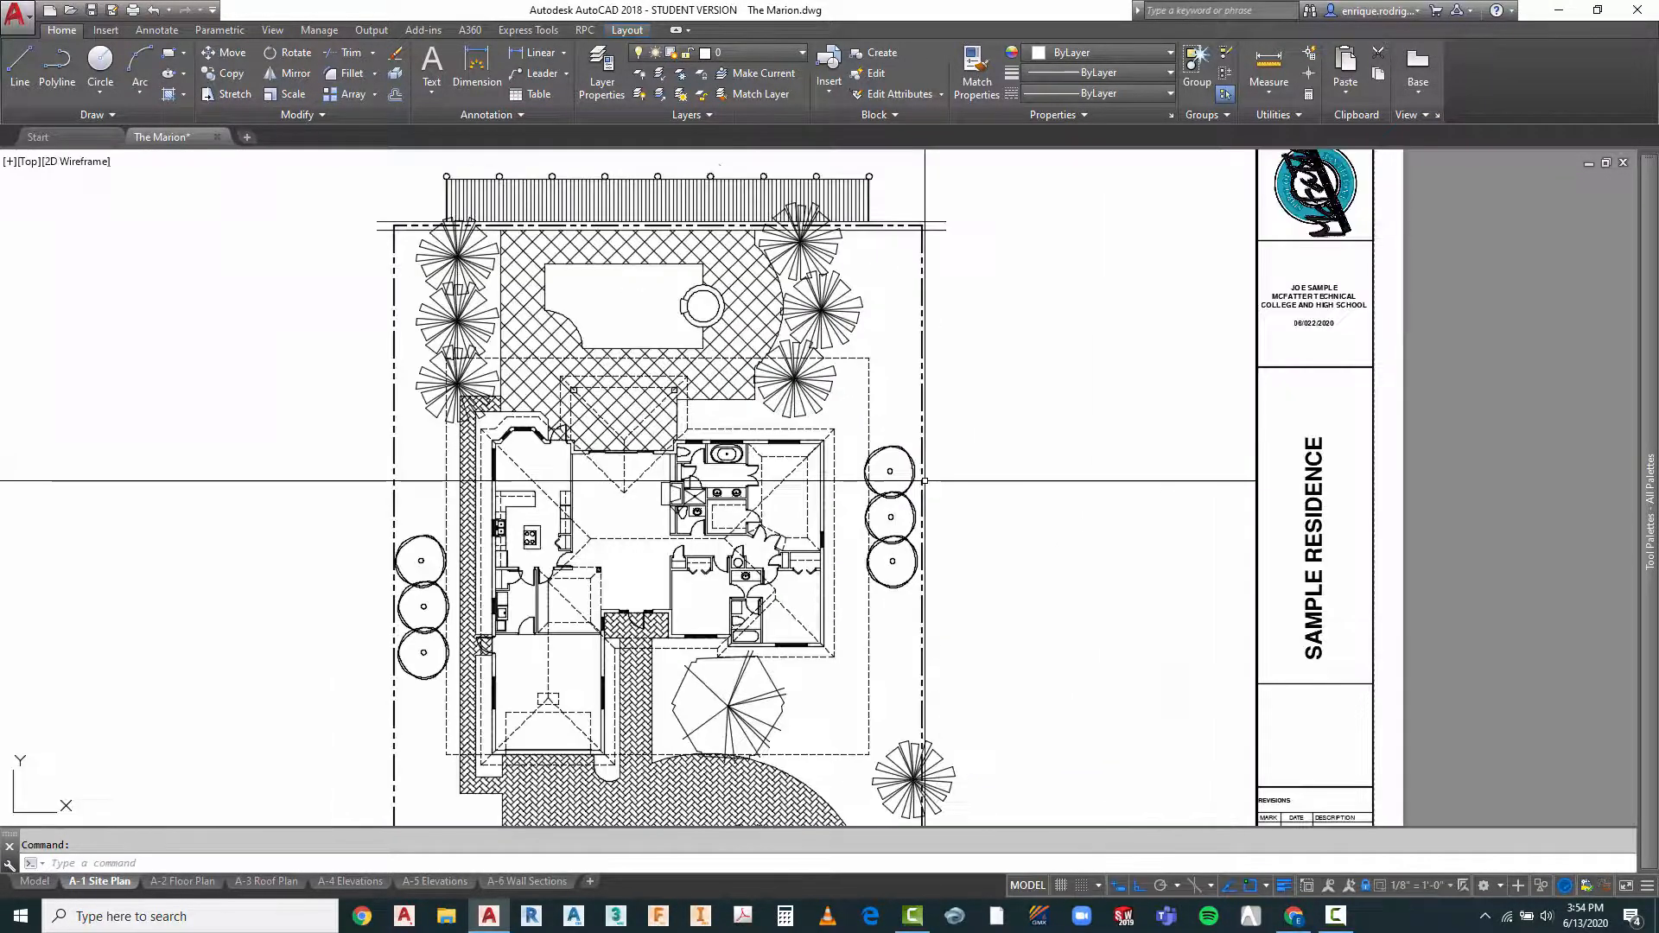
pyautogui.click(830, 453)
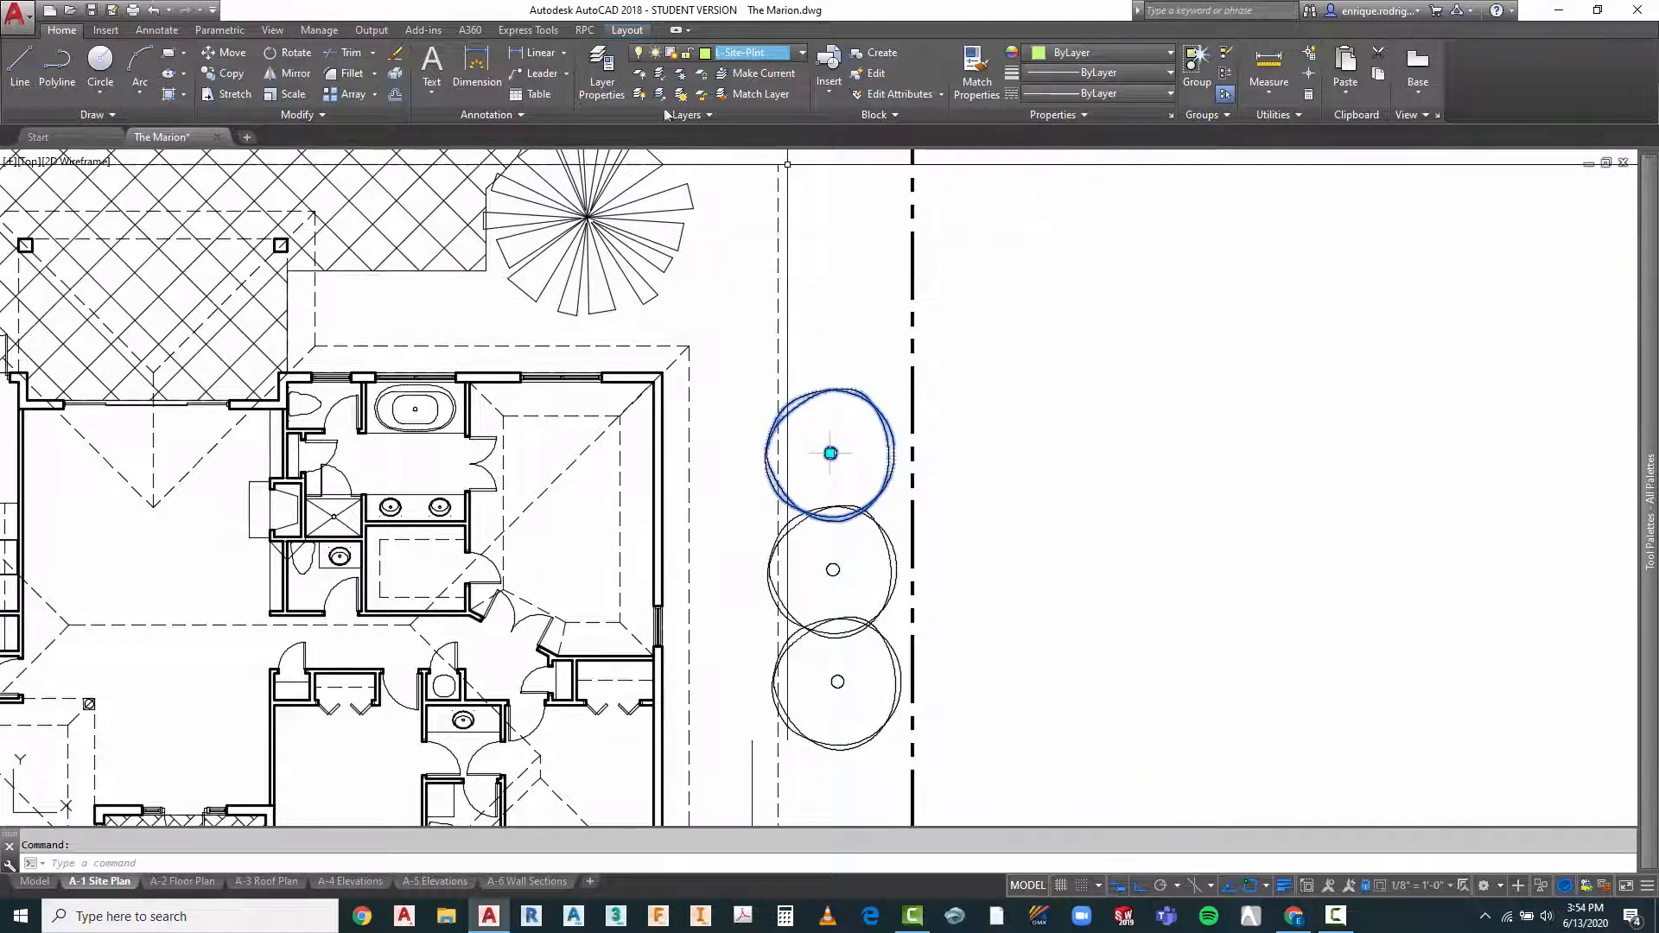
# Override the L-Site-Plnt layer's viewport lineweight with 0.05 mm in the layer properties
pyautogui.click(602, 73)
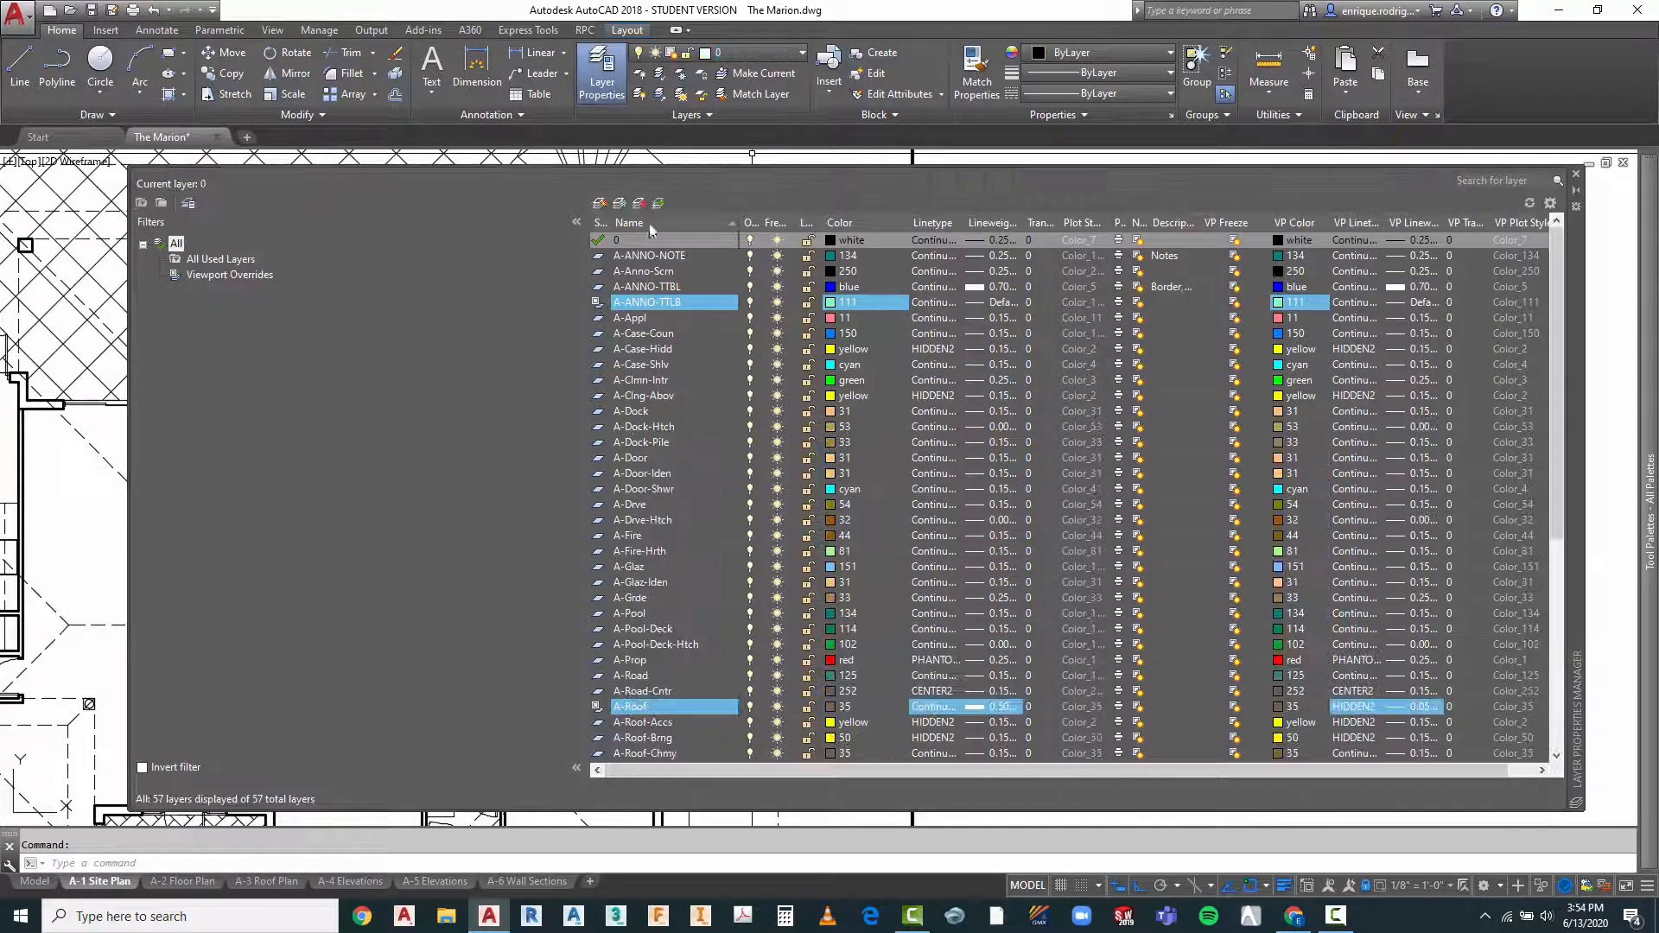
pyautogui.scroll(-8, 658, 704)
pyautogui.click(661, 696)
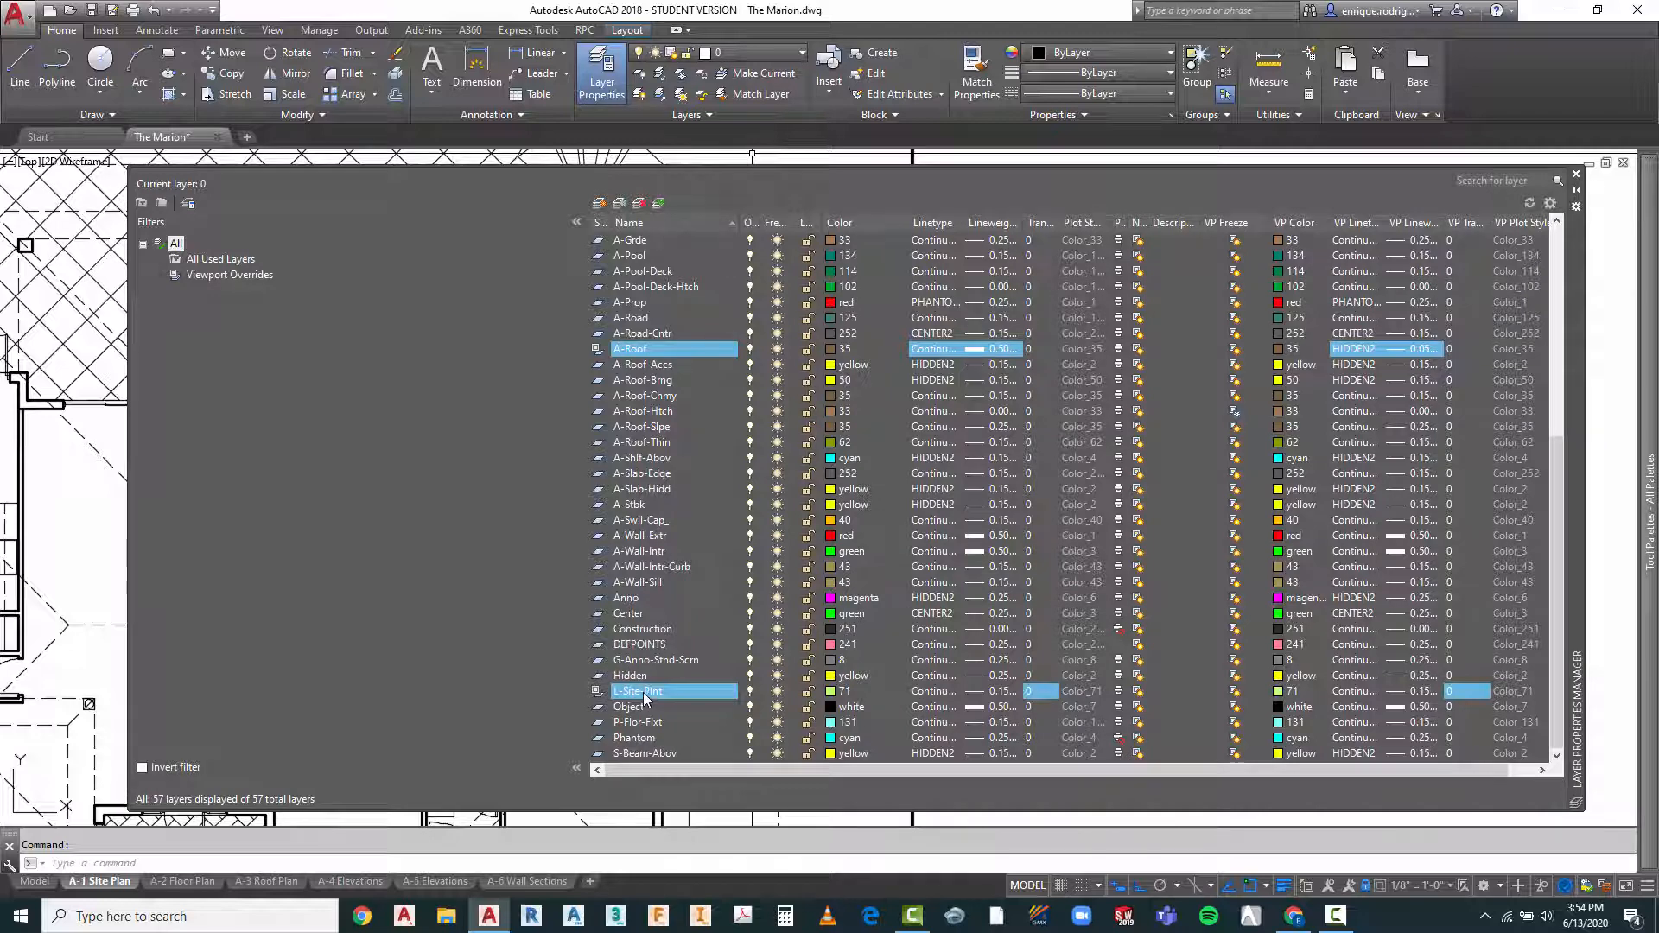
pyautogui.click(644, 692)
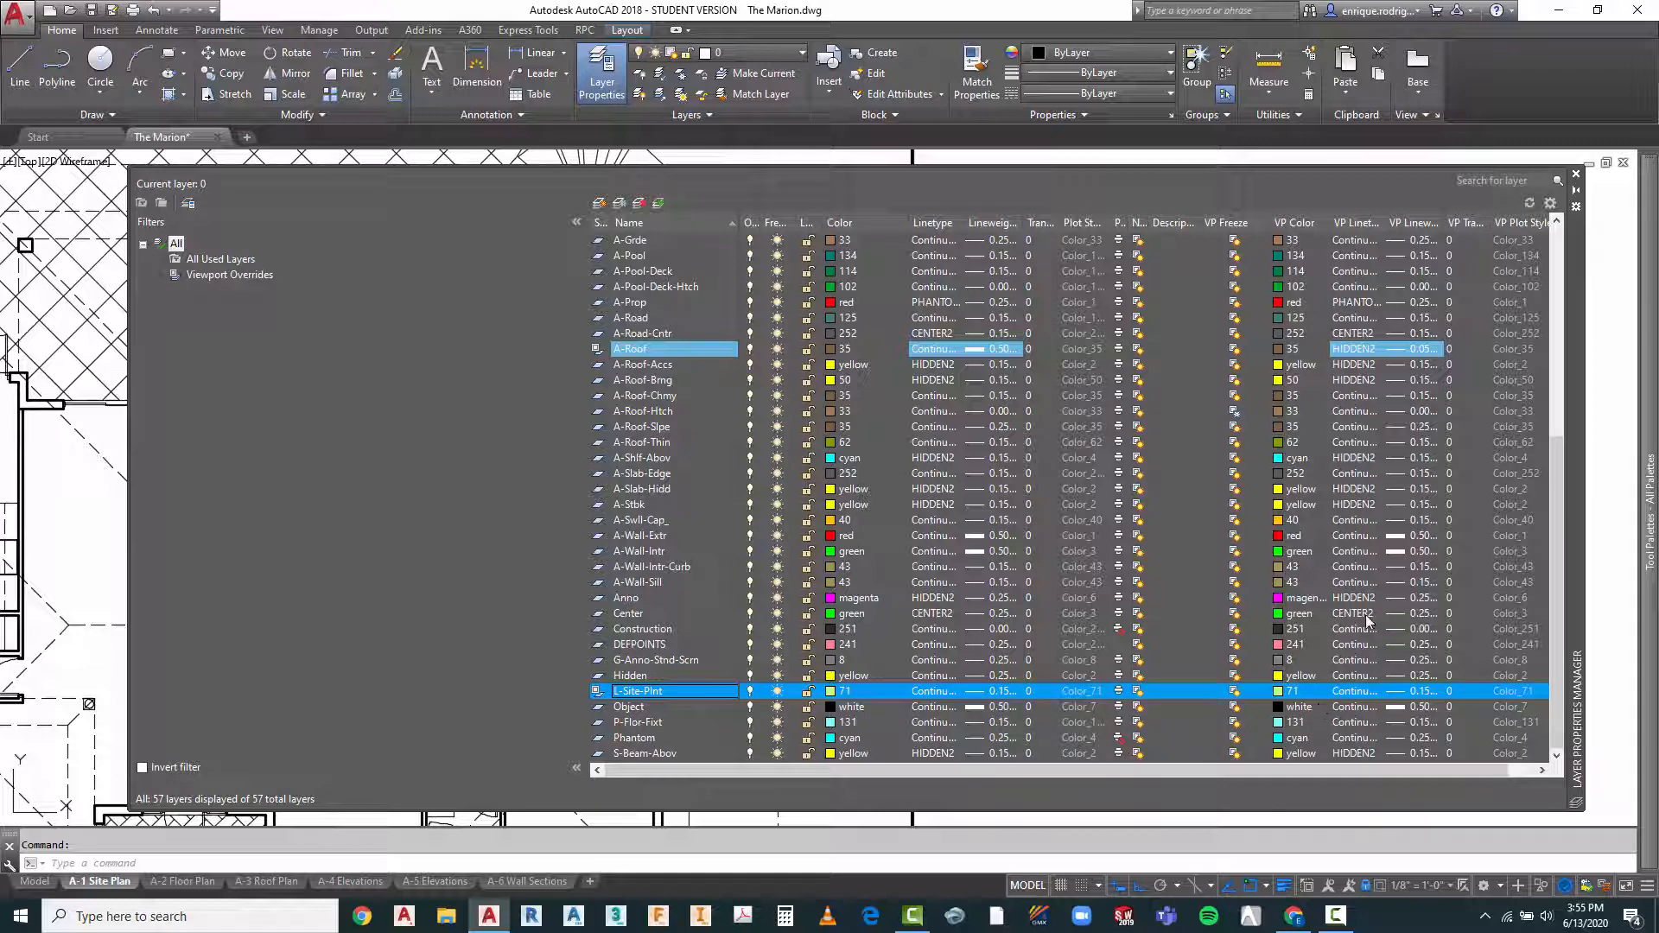
pyautogui.click(1422, 690)
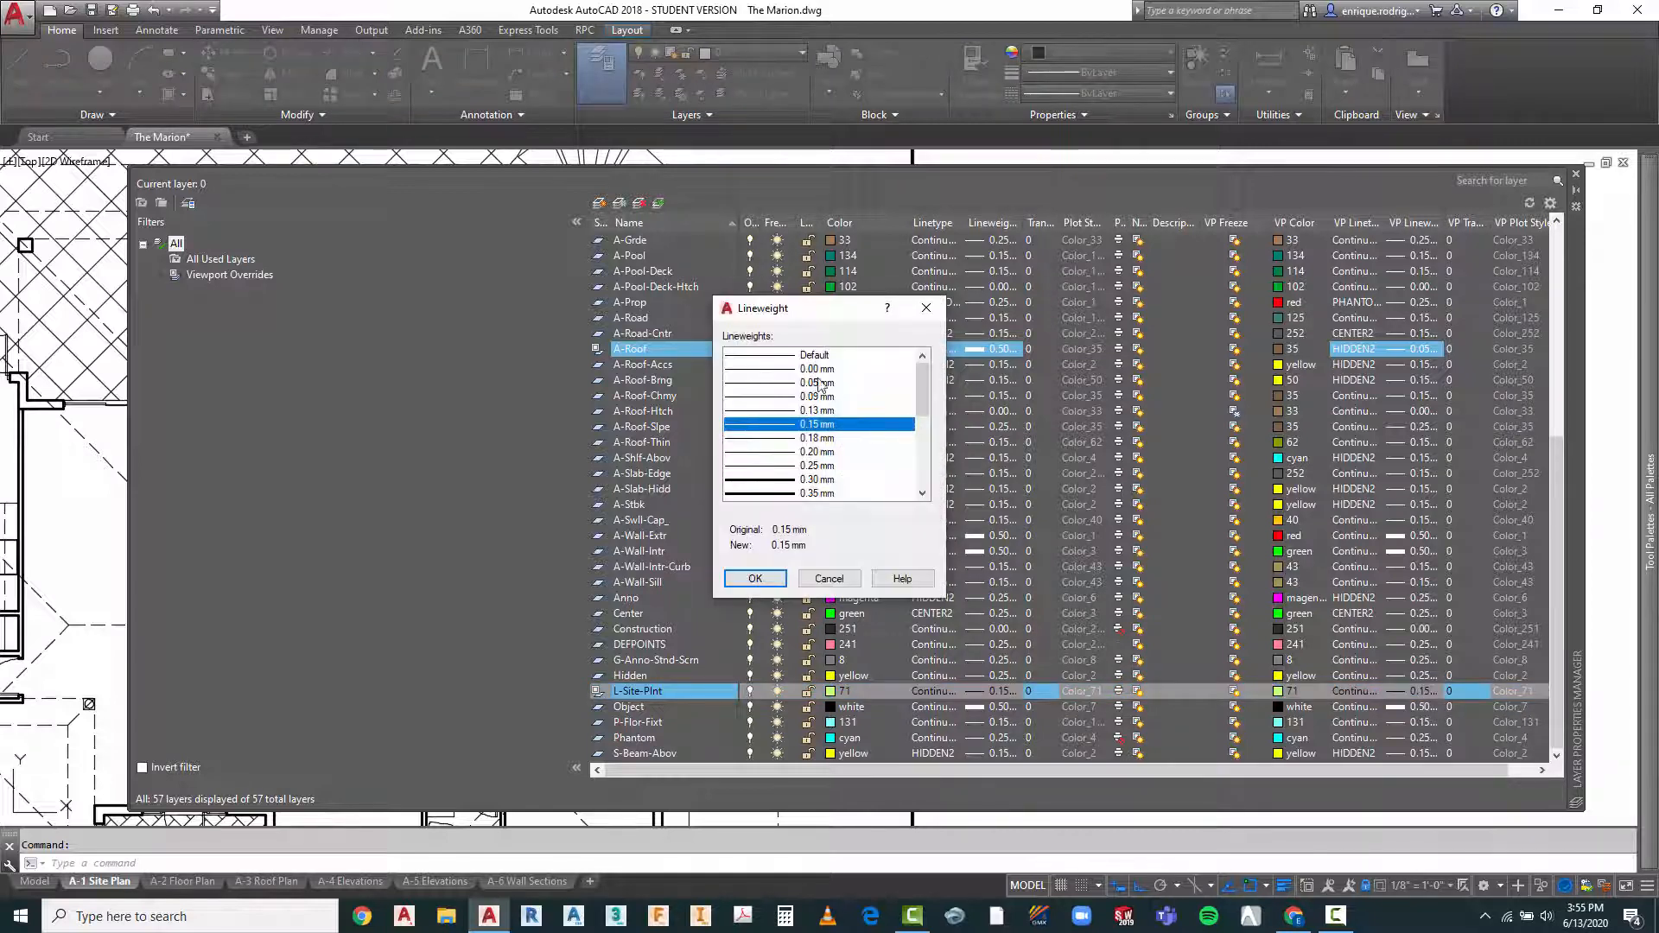
pyautogui.click(817, 383)
pyautogui.click(752, 578)
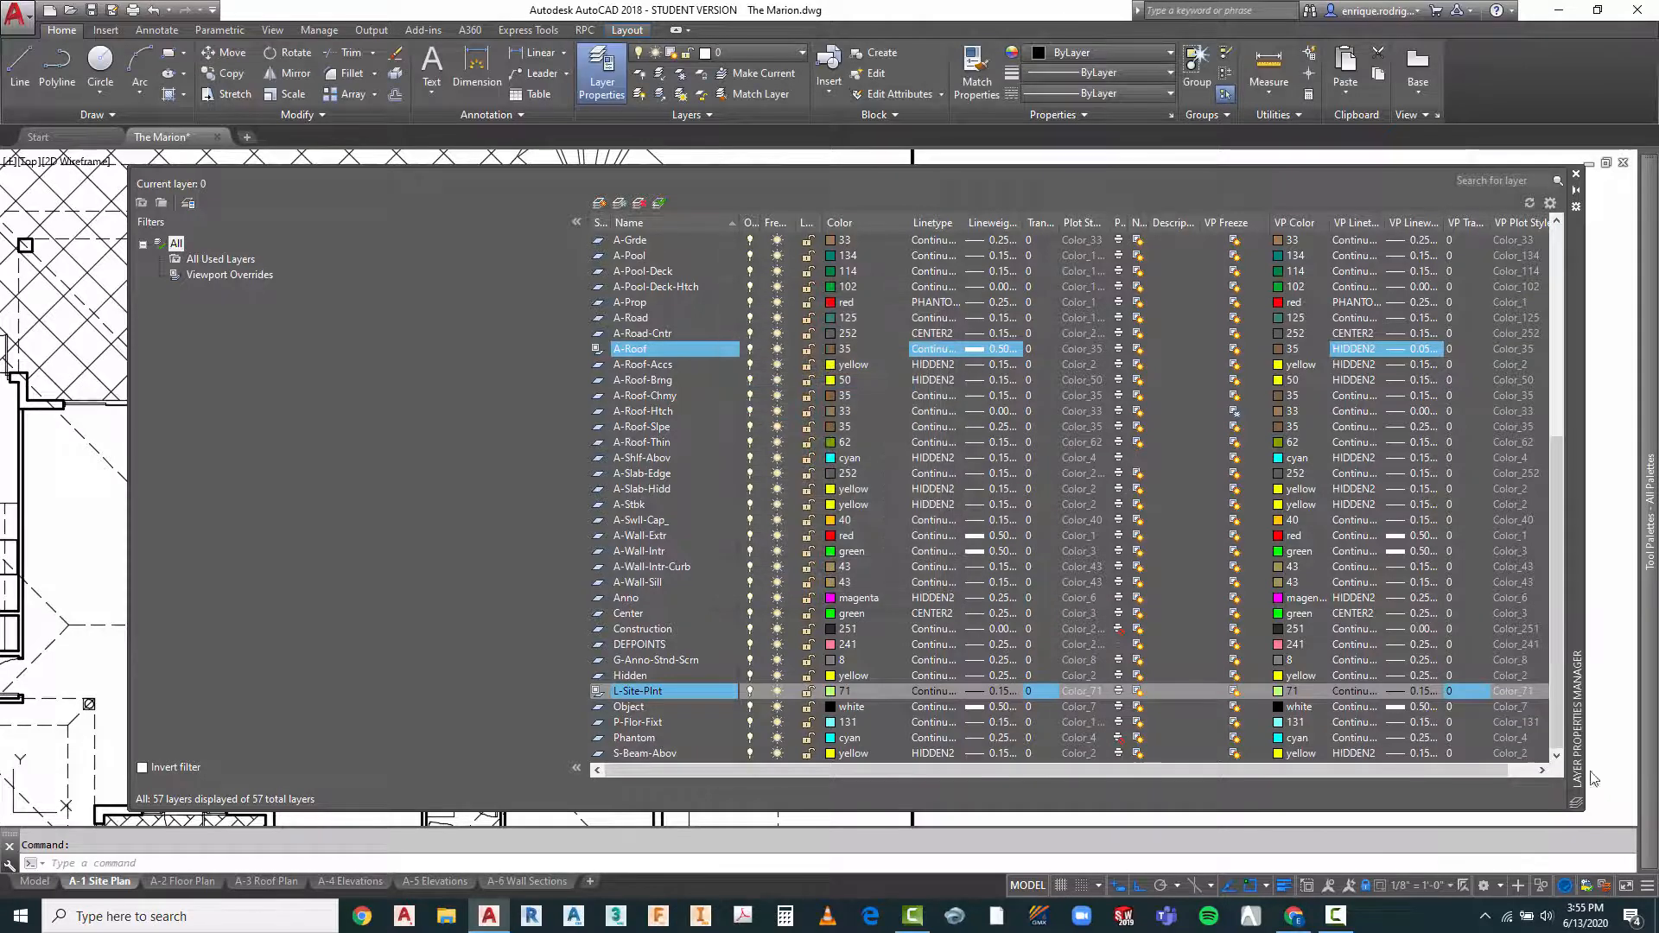
# Override the L-Site-Plnt layer's viewport transparency with 50 and close the layer properties
pyautogui.click(1451, 690)
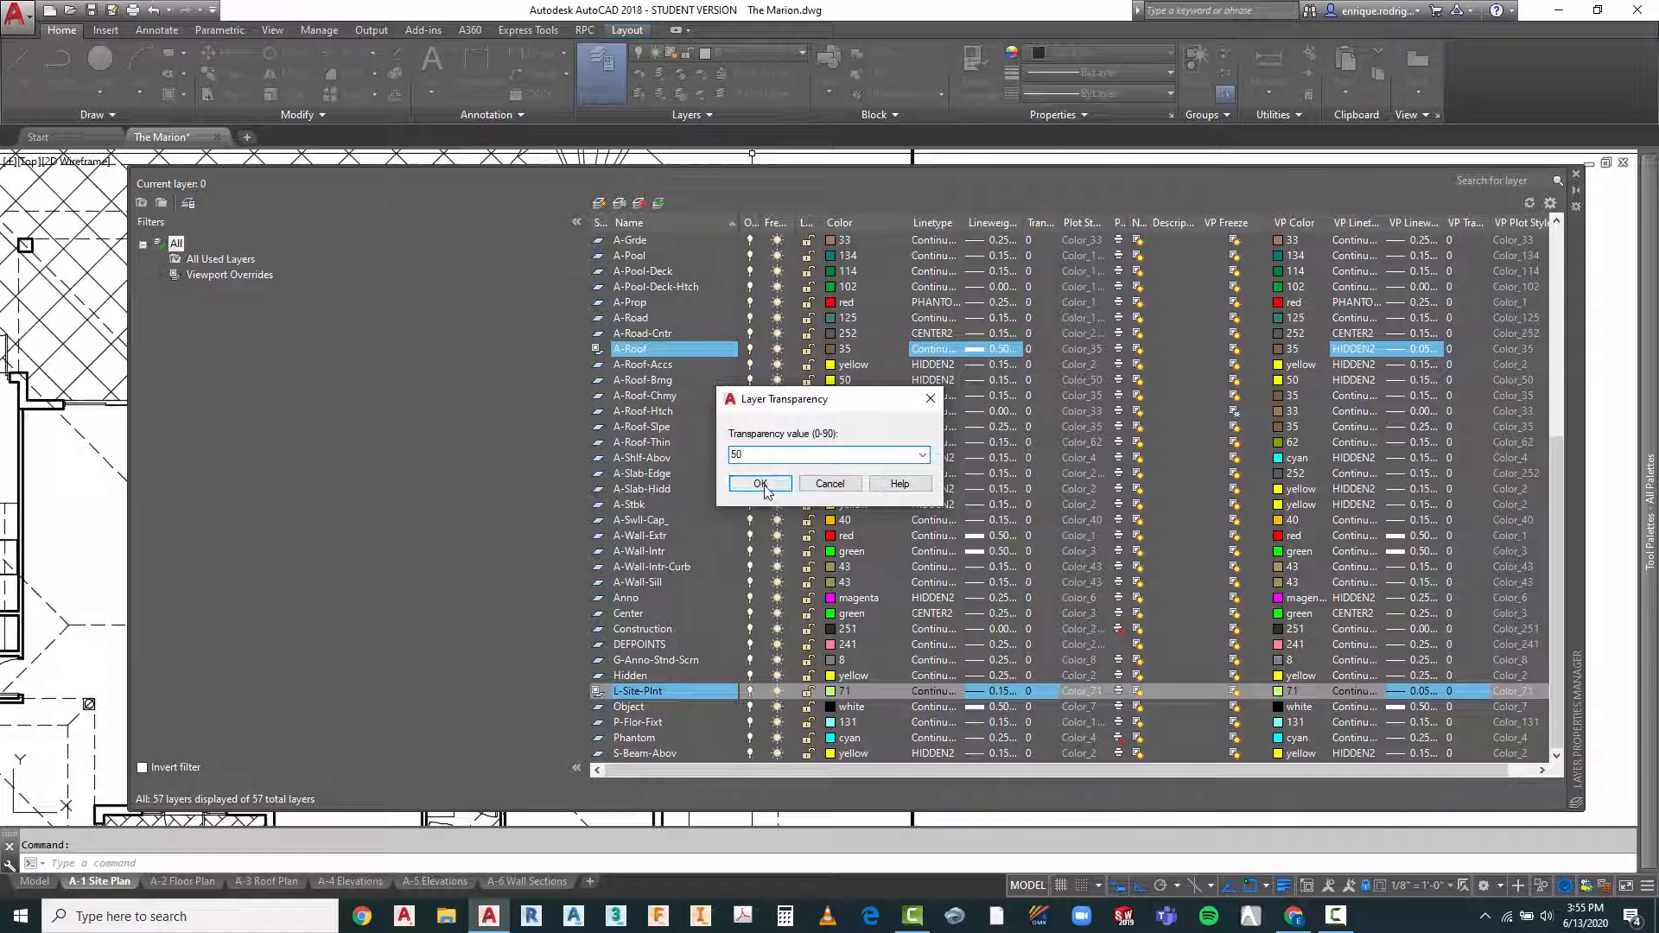
pyautogui.click(760, 485)
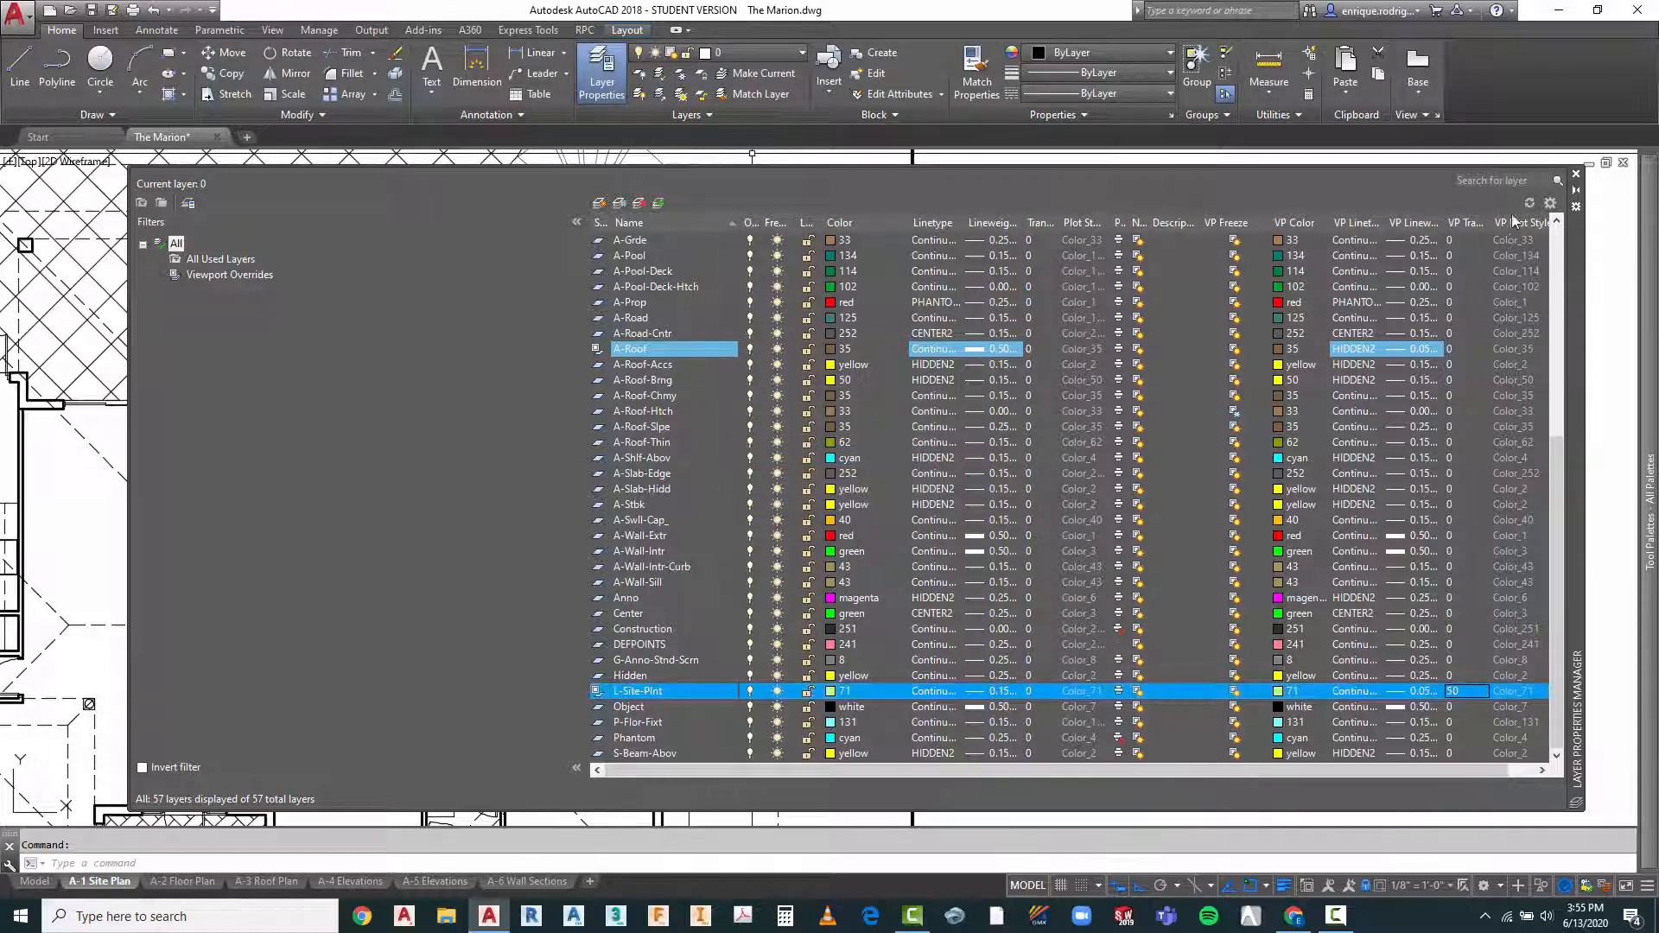
pyautogui.click(1576, 179)
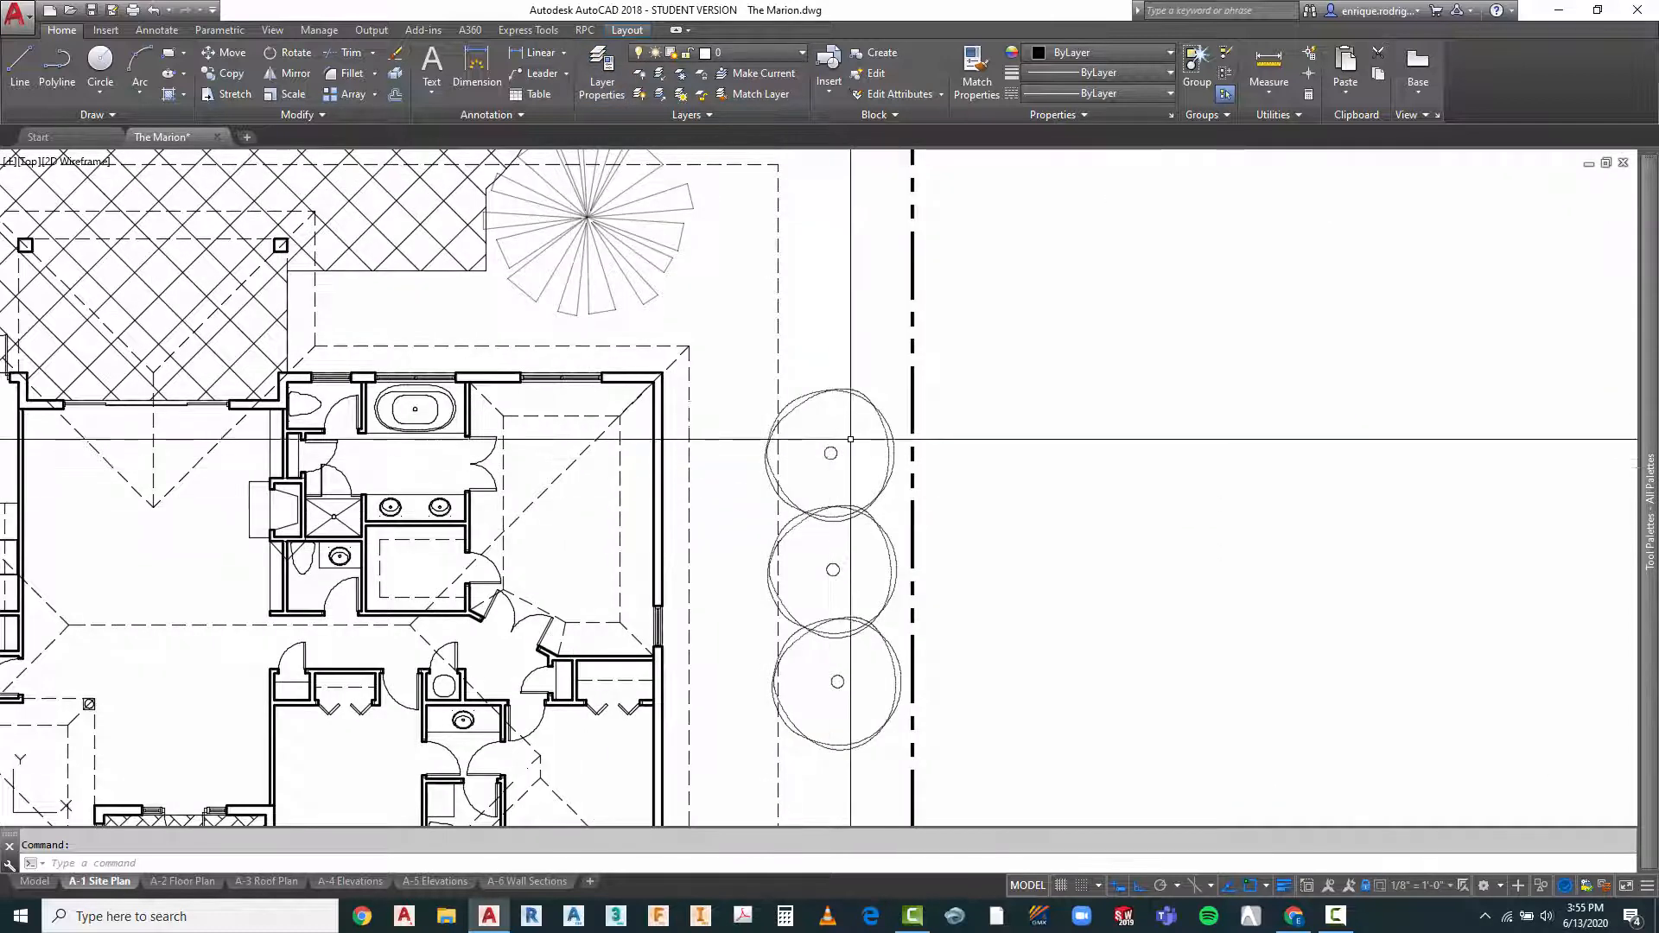
# Examine the plant symbols up close and across the whole sheet, and return to paper space
pyautogui.scroll(4, 787, 419)
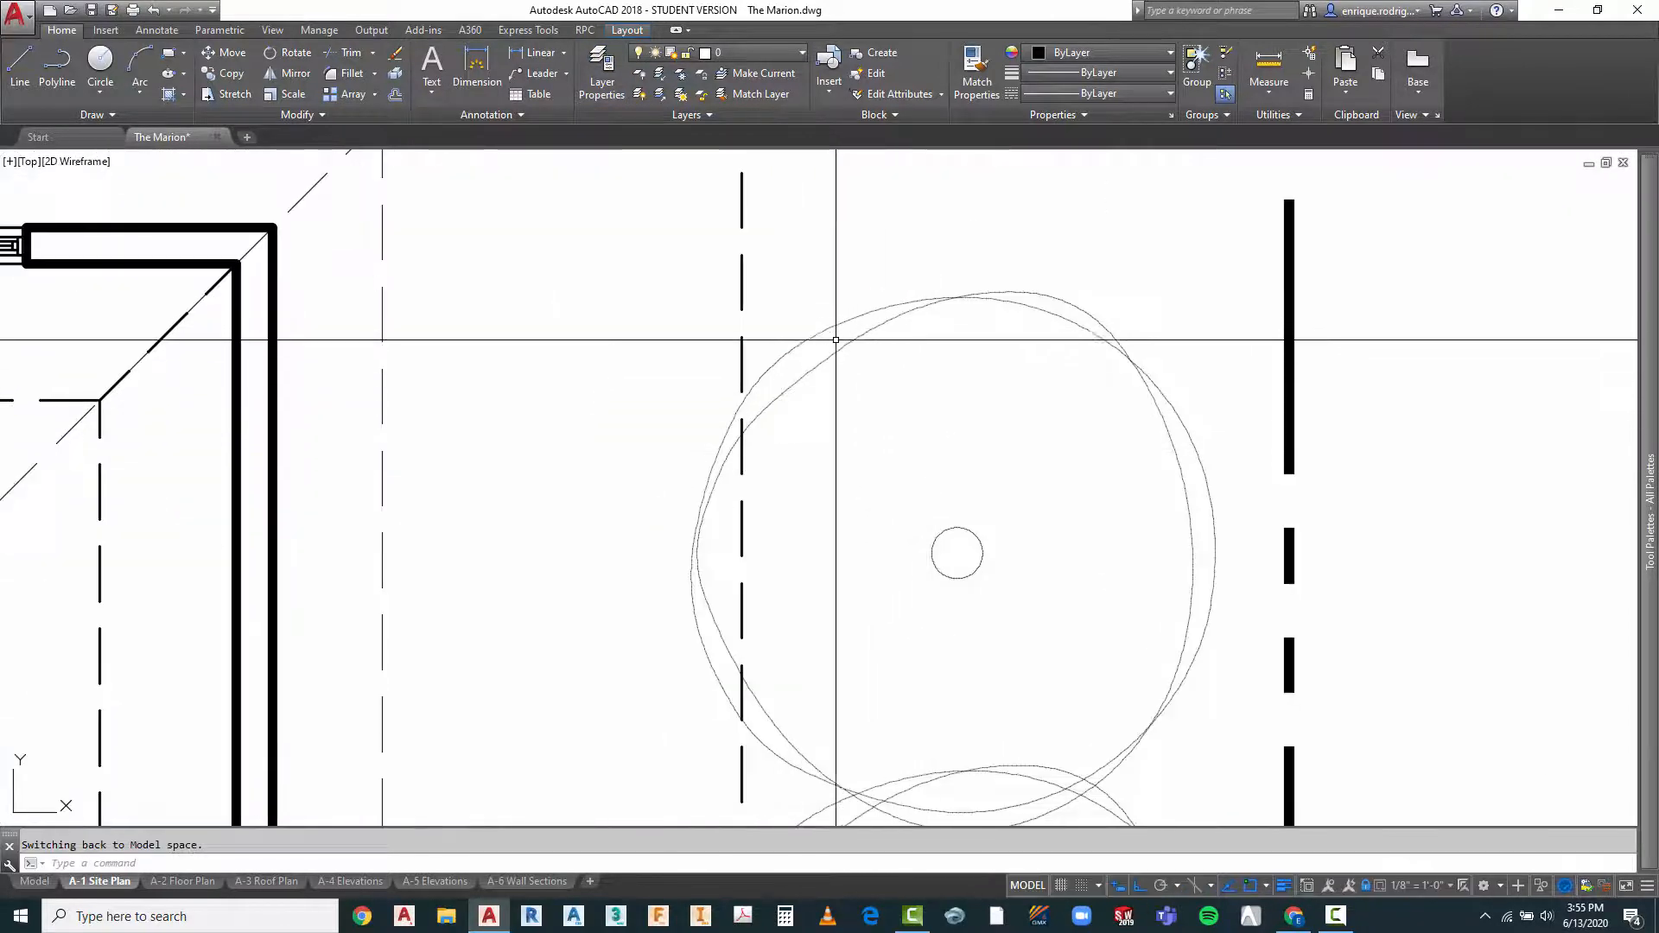
pyautogui.scroll(-6, 949, 345)
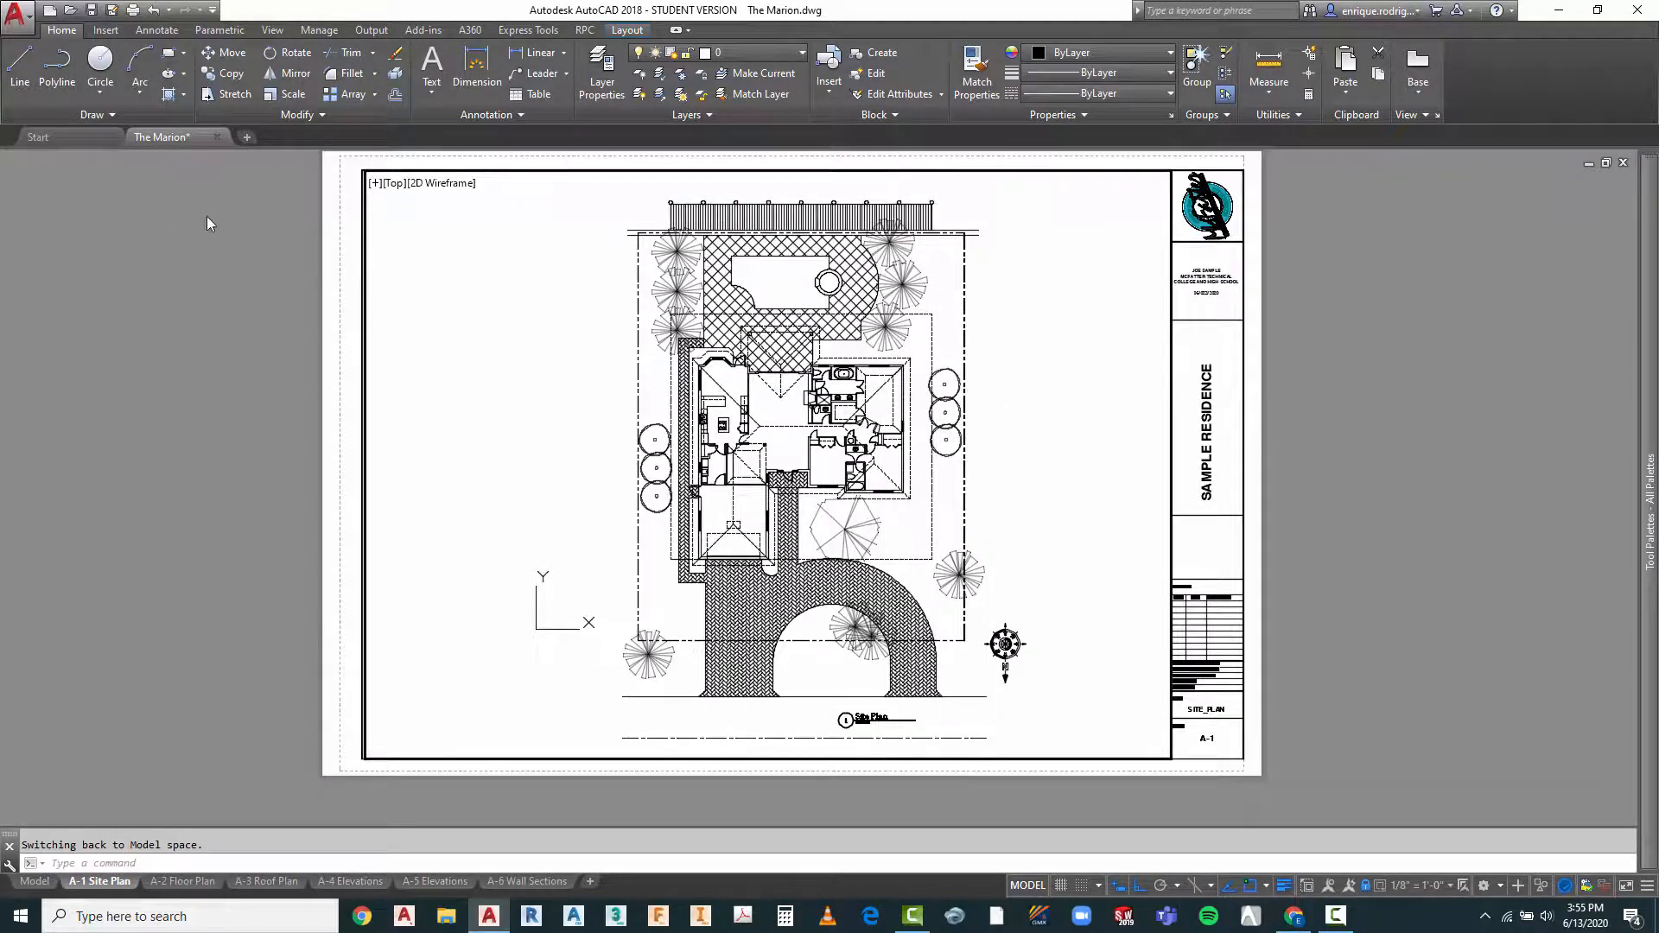
pyautogui.doubleClick(206, 224)
pyautogui.scroll(2, 915, 344)
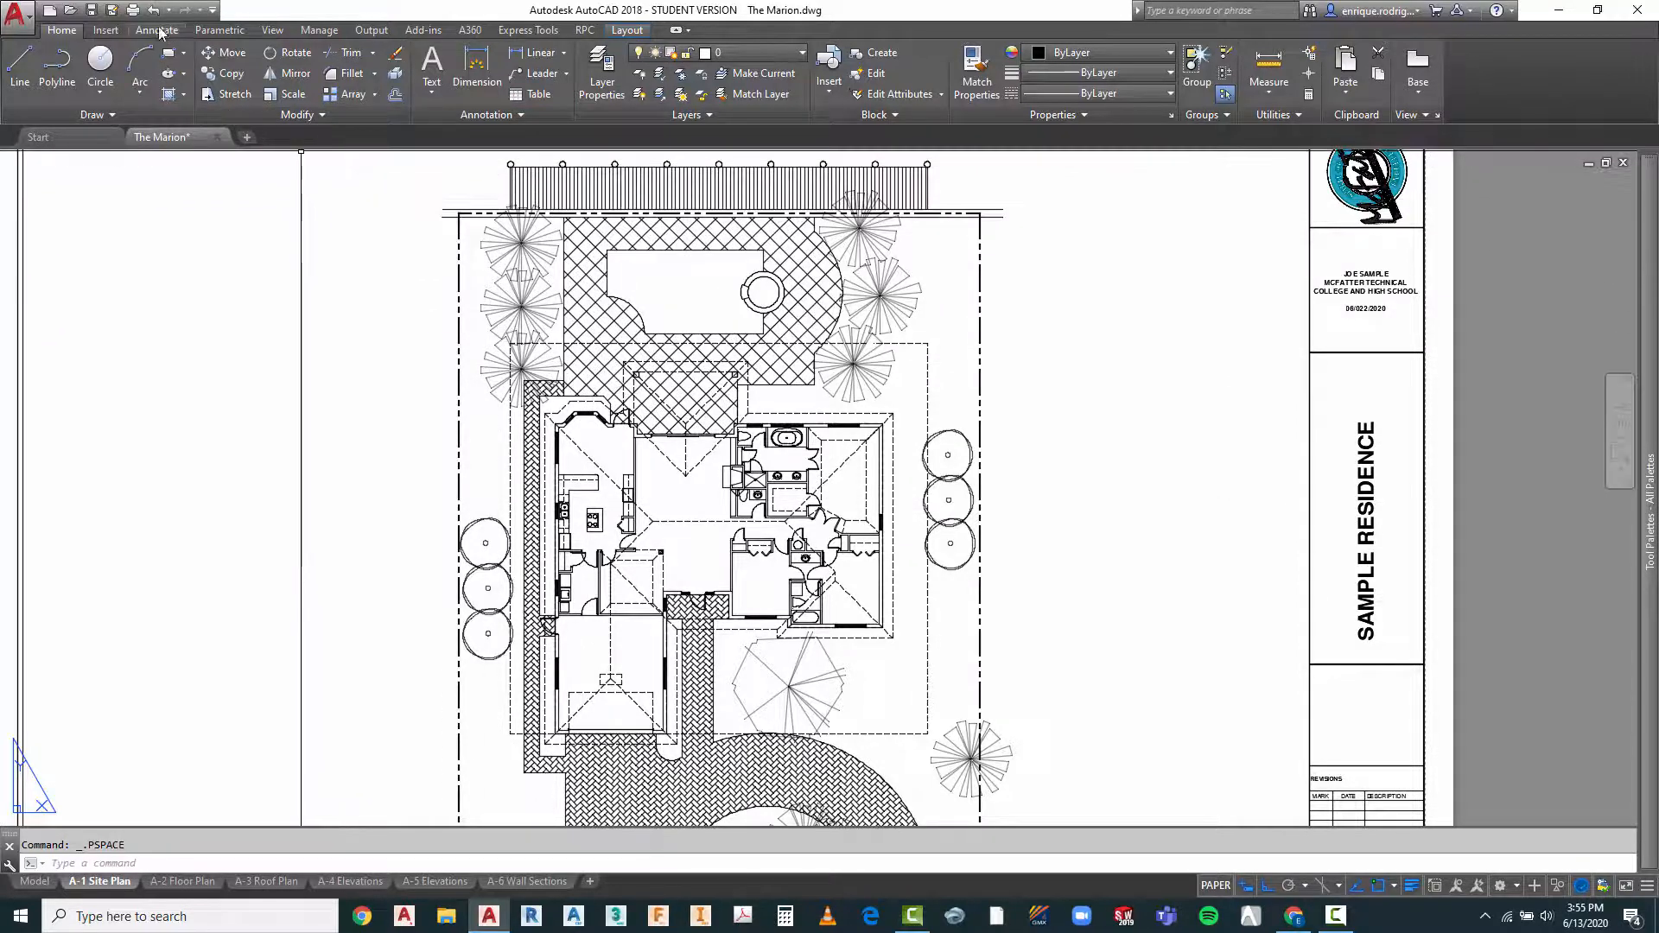
# Preview a single-sheet plot of the A-1 Site Plan layout and examine how the plants would print
pyautogui.click(132, 12)
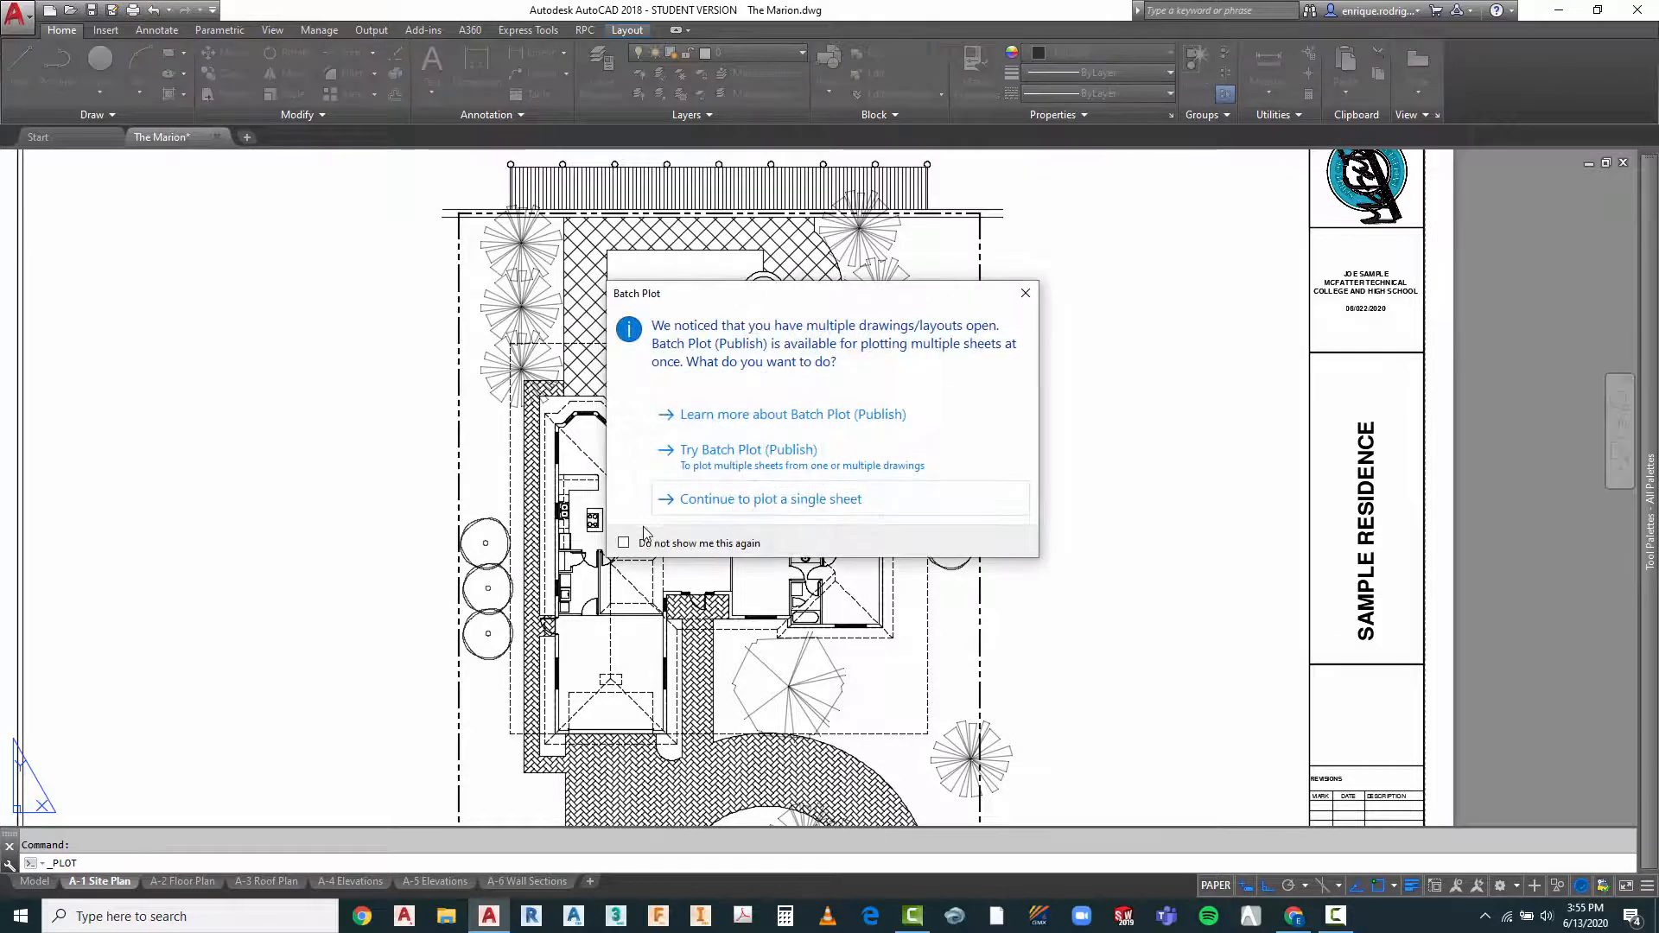
pyautogui.click(748, 506)
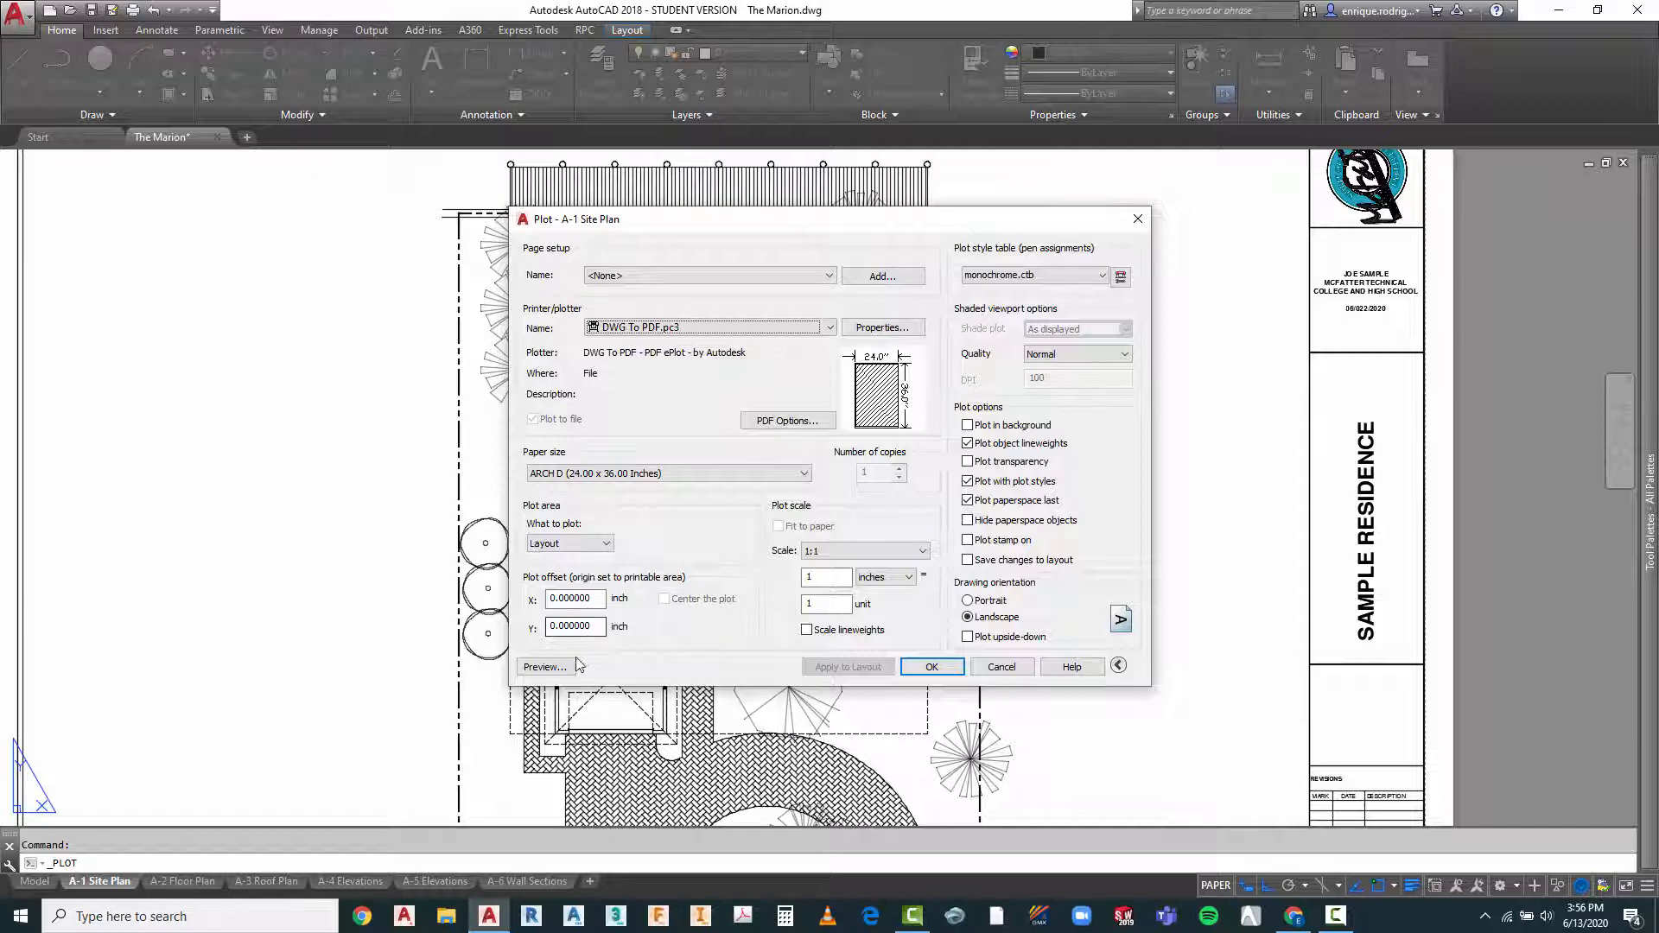
pyautogui.click(553, 670)
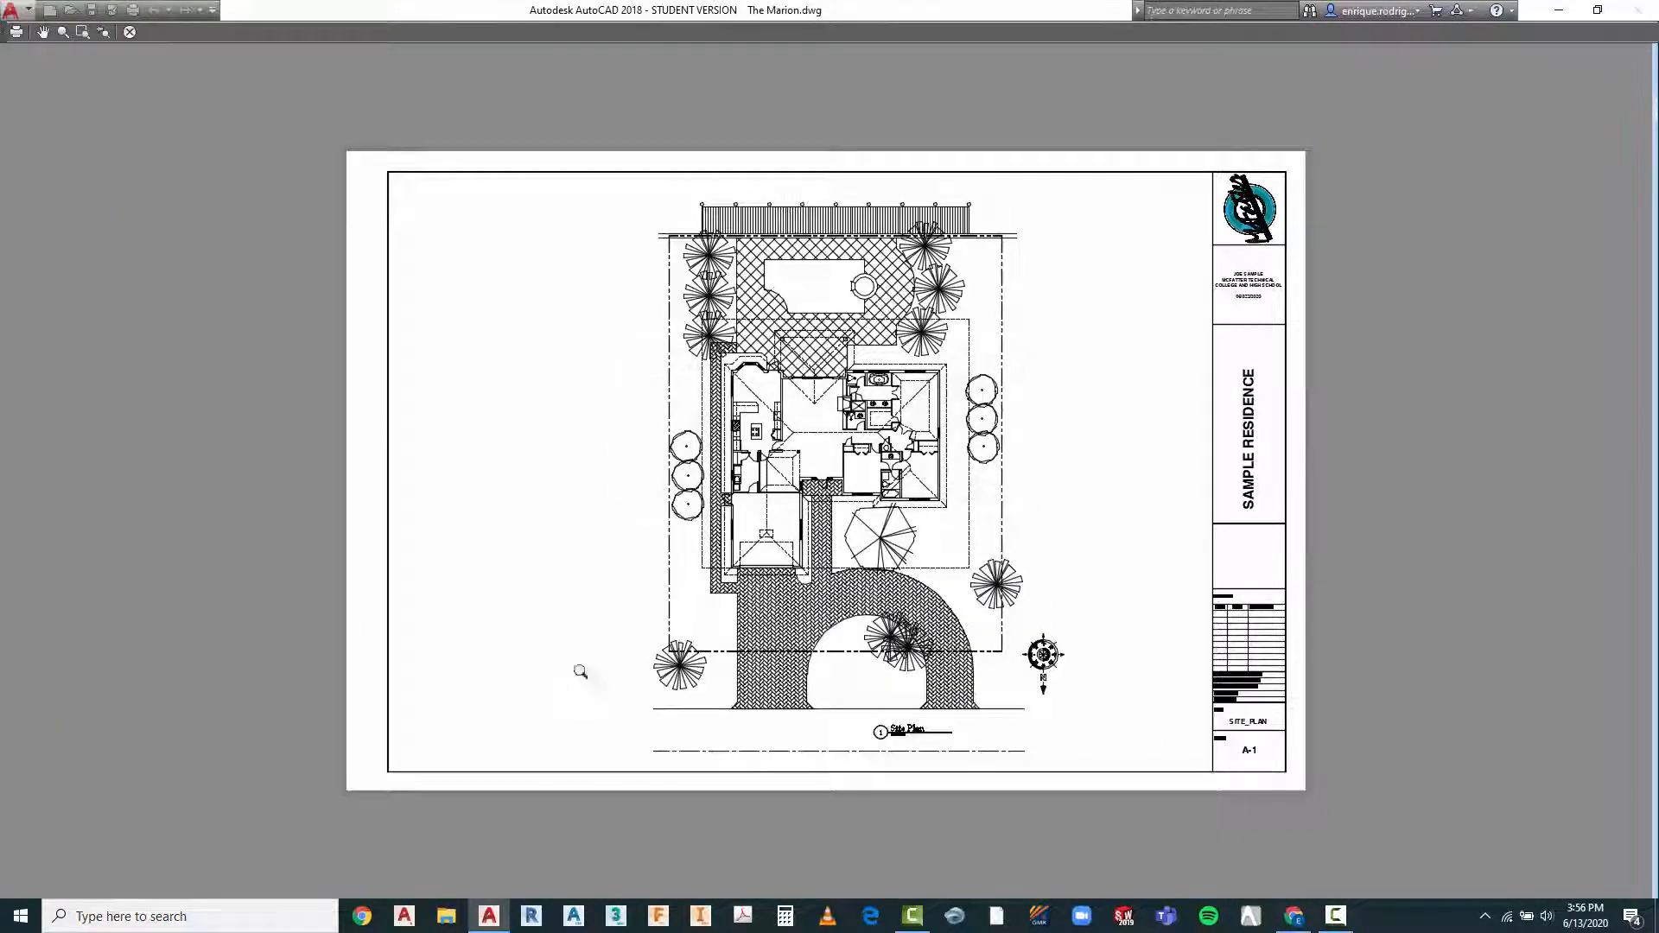
pyautogui.scroll(5, 1006, 401)
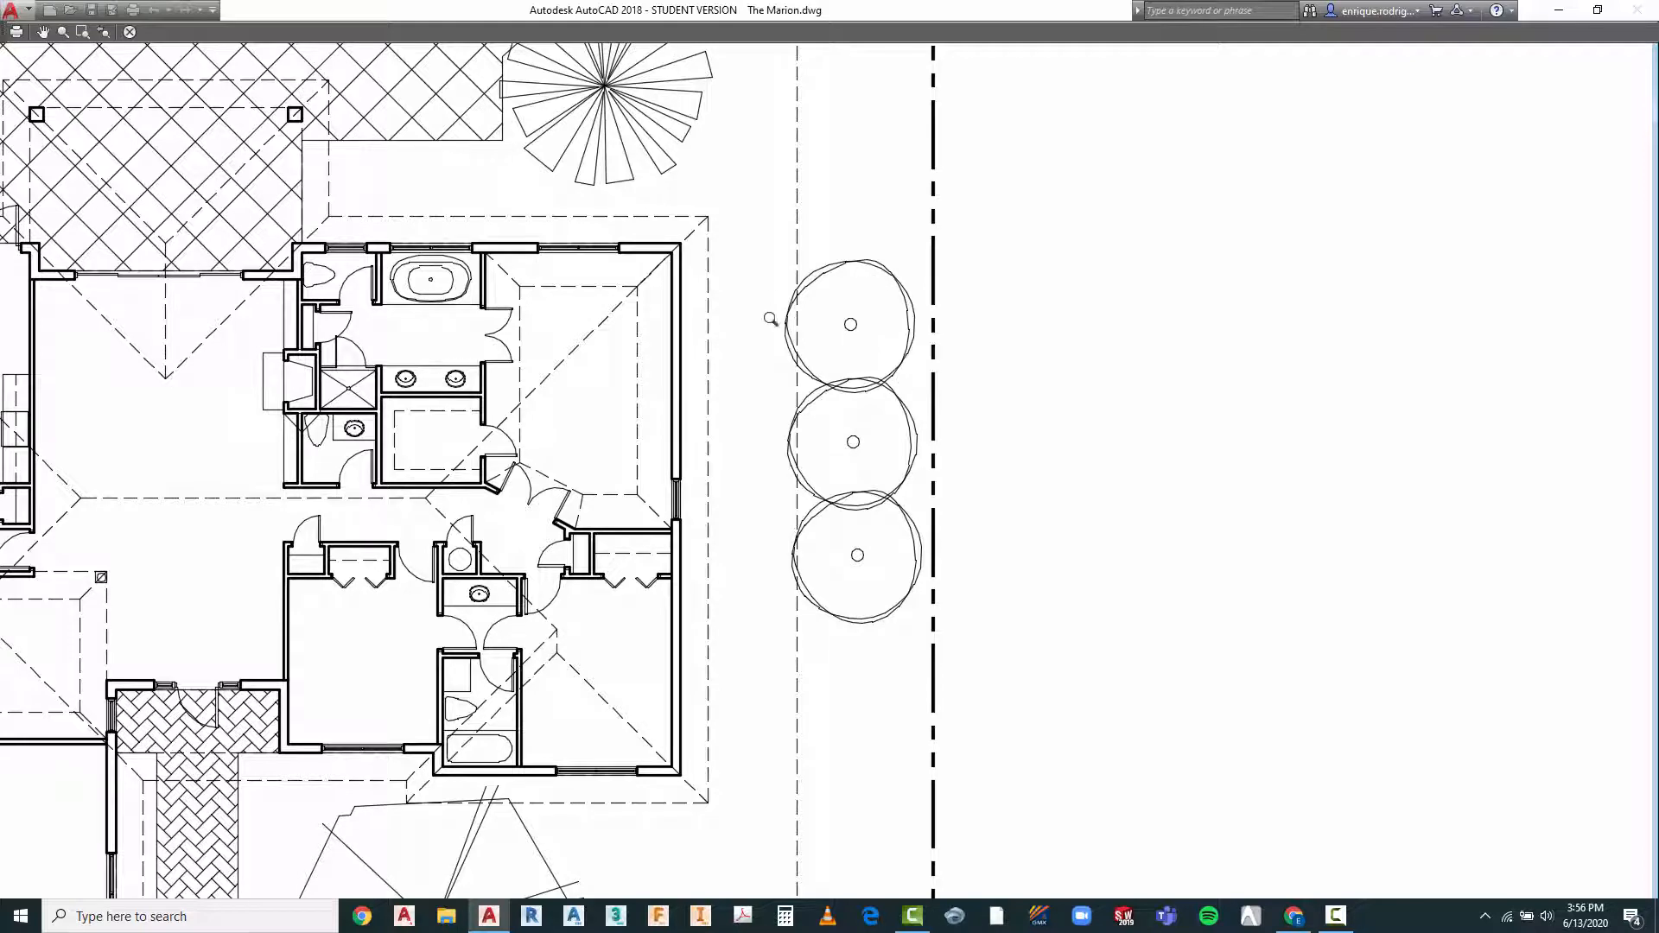
pyautogui.press('Escape')
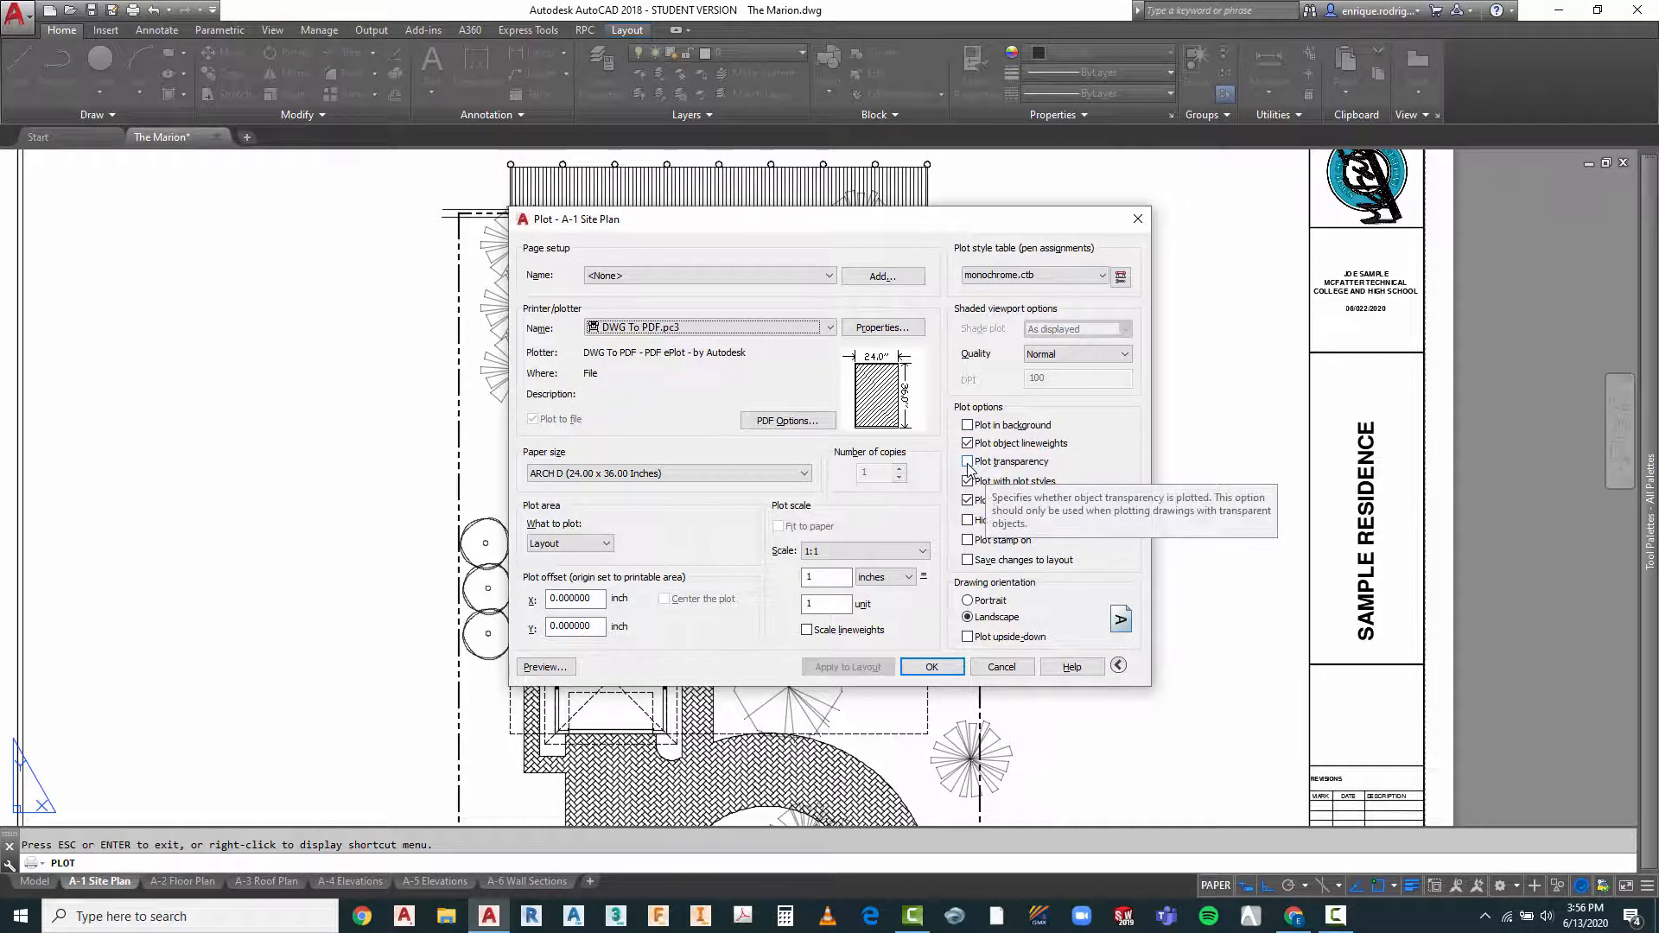
# Turn on Plot transparency for the sheet and preview the plot again to examine the plants
pyautogui.click(1000, 464)
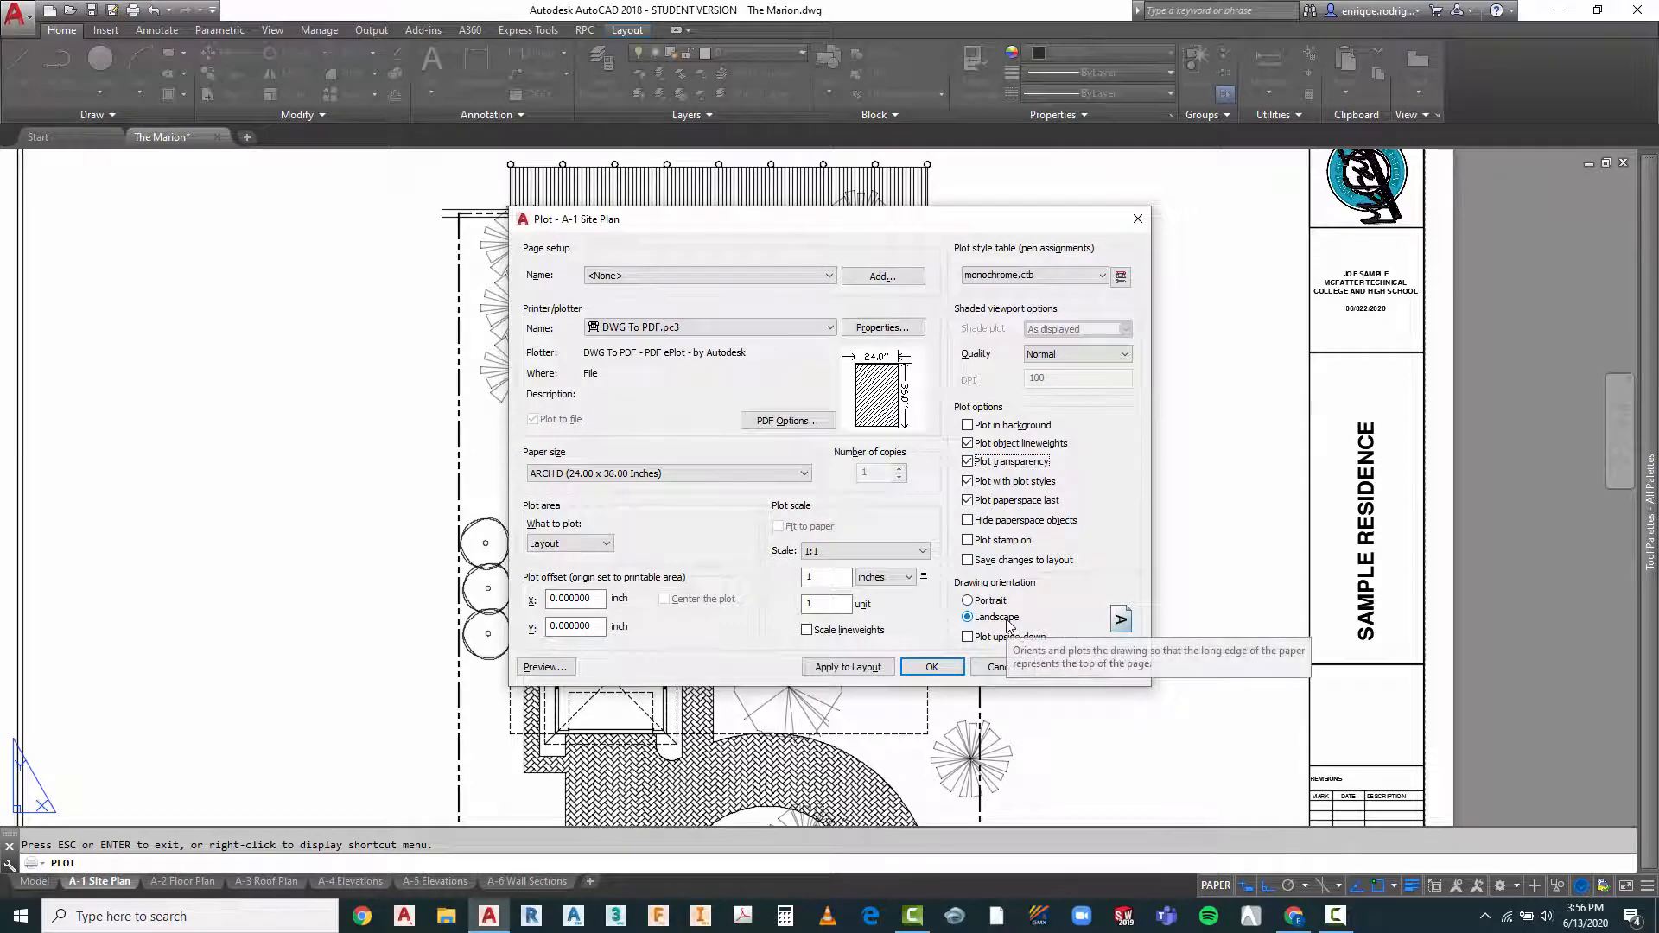
pyautogui.click(544, 667)
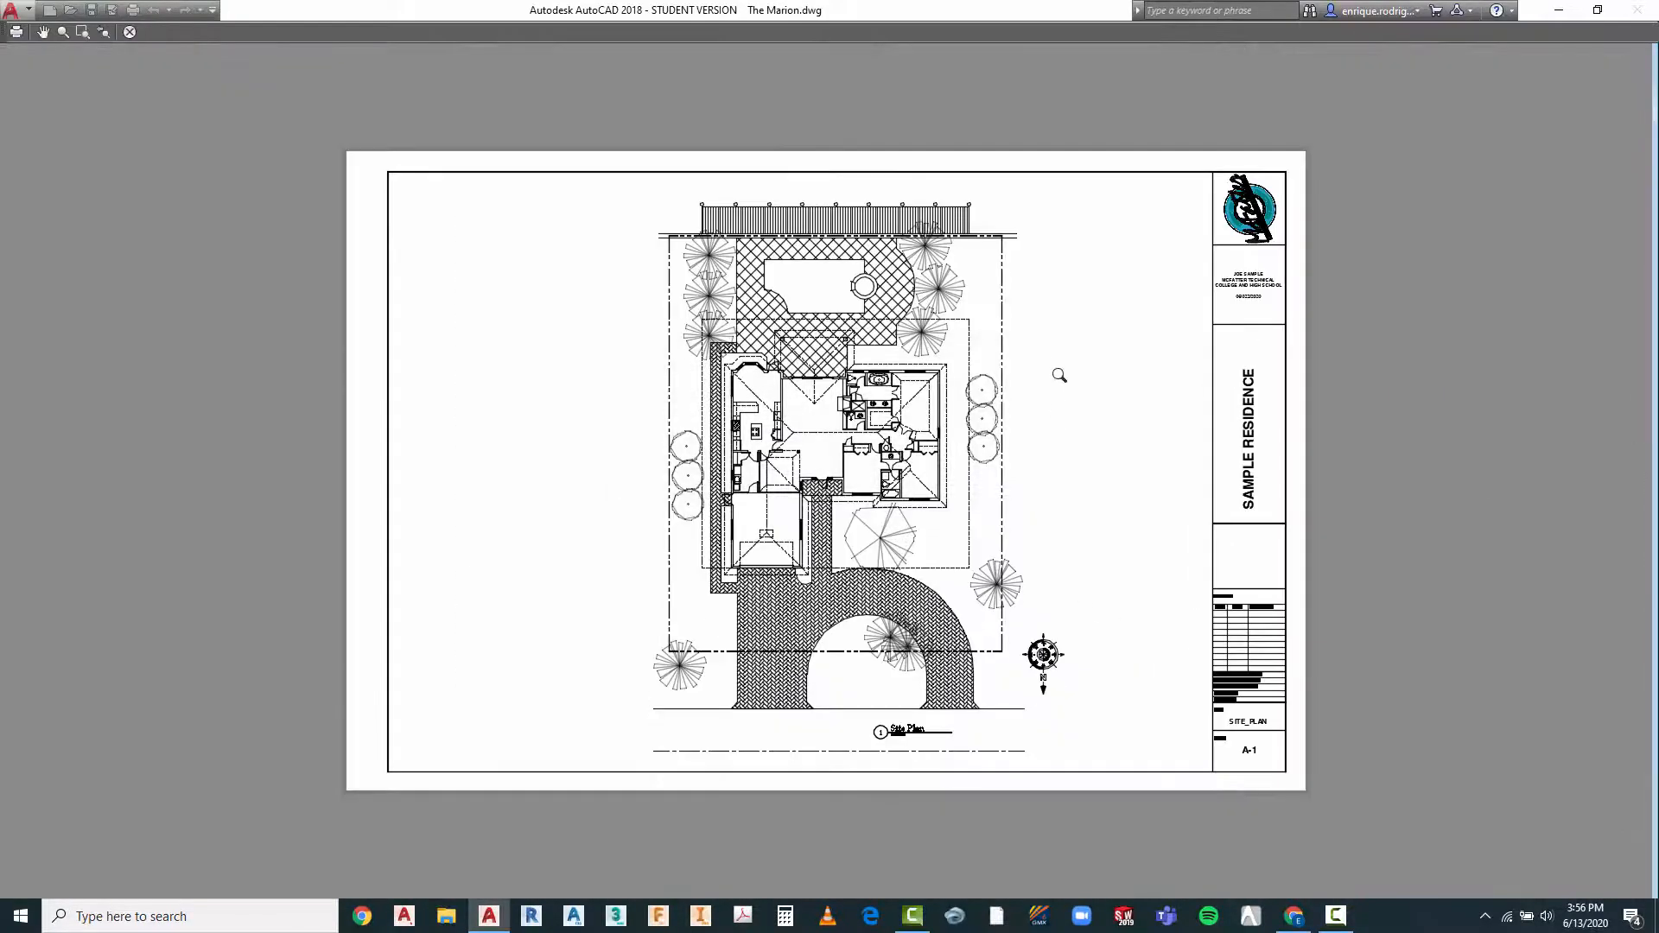
pyautogui.scroll(5, 940, 326)
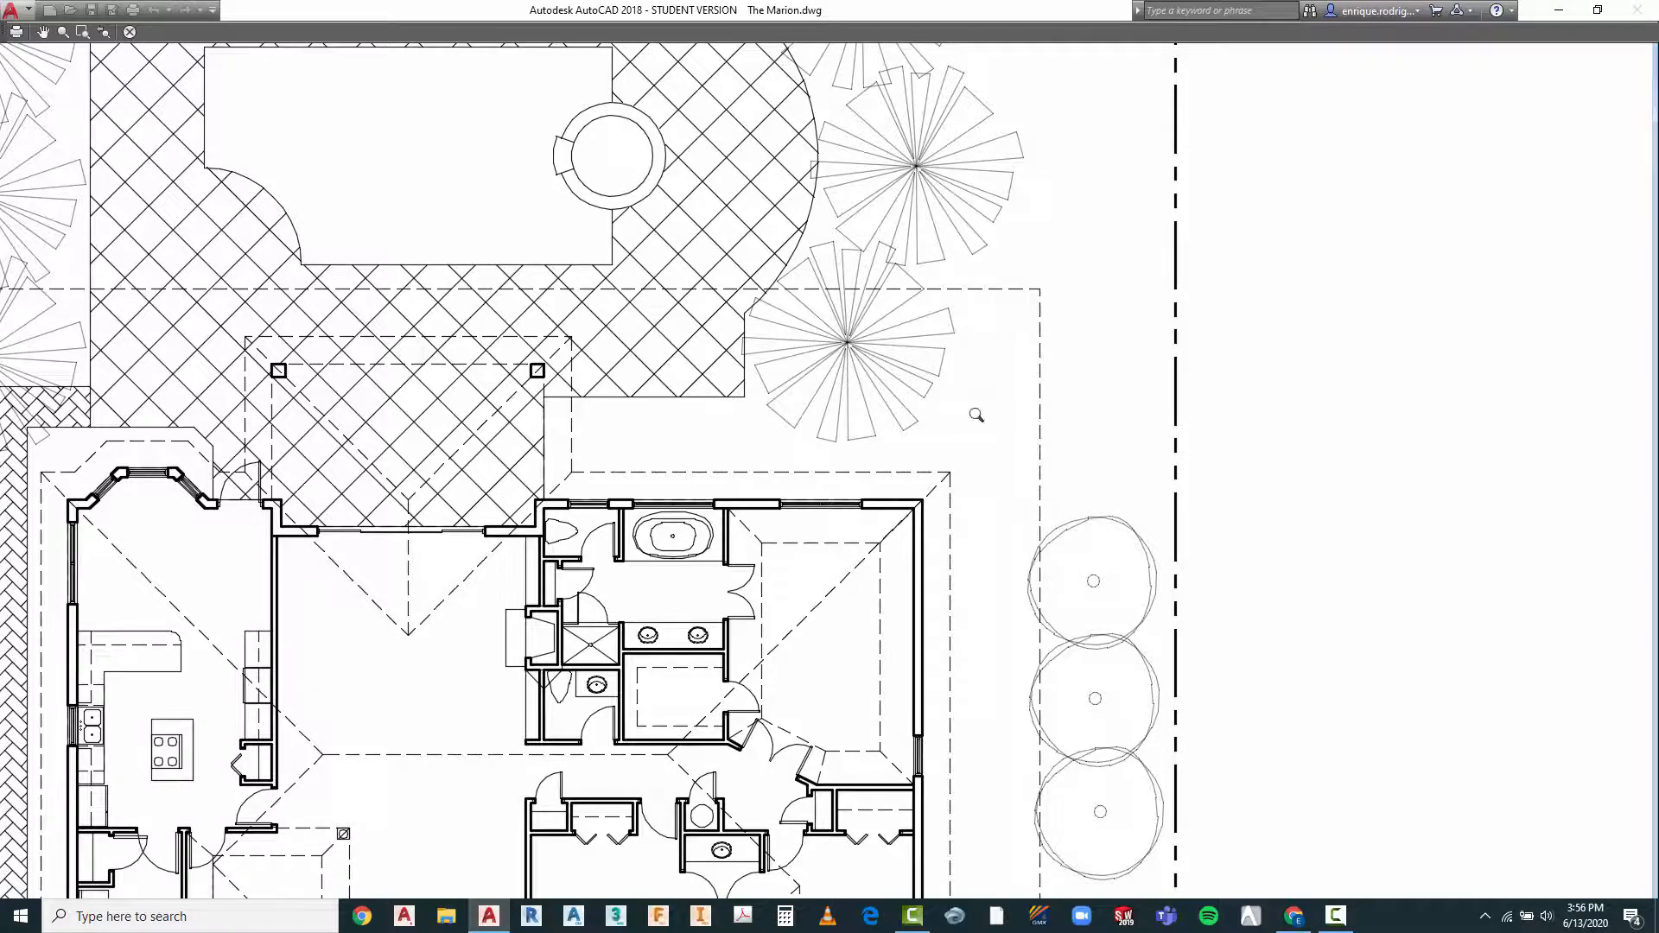
pyautogui.scroll(-8, 866, 238)
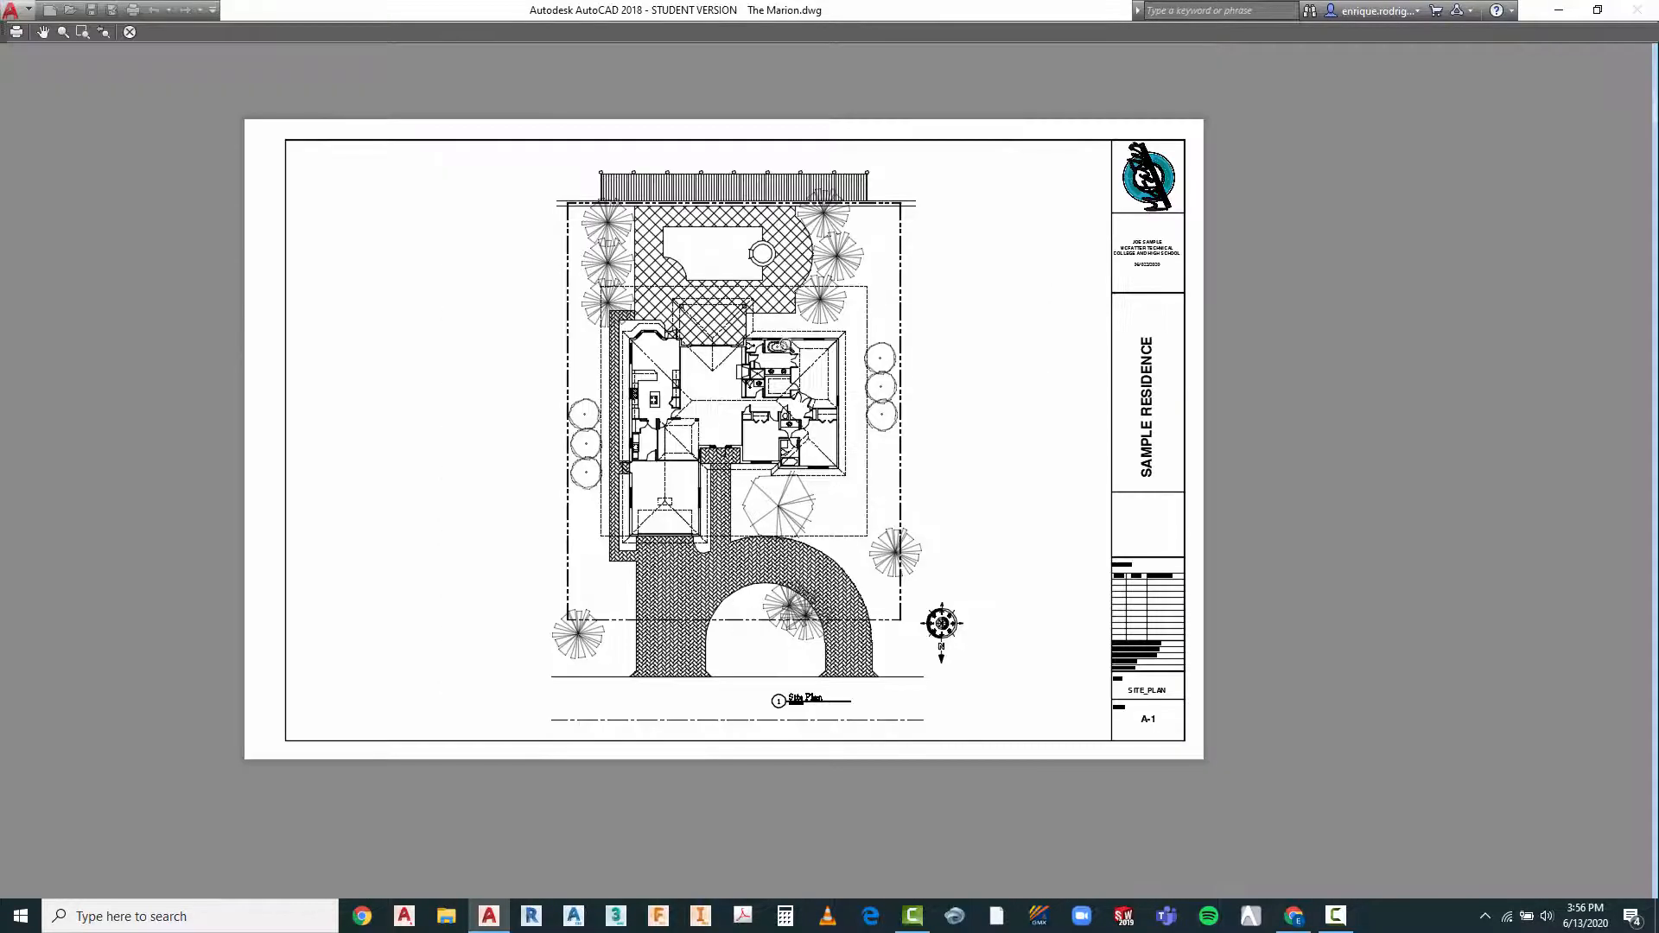
pyautogui.press('Escape')
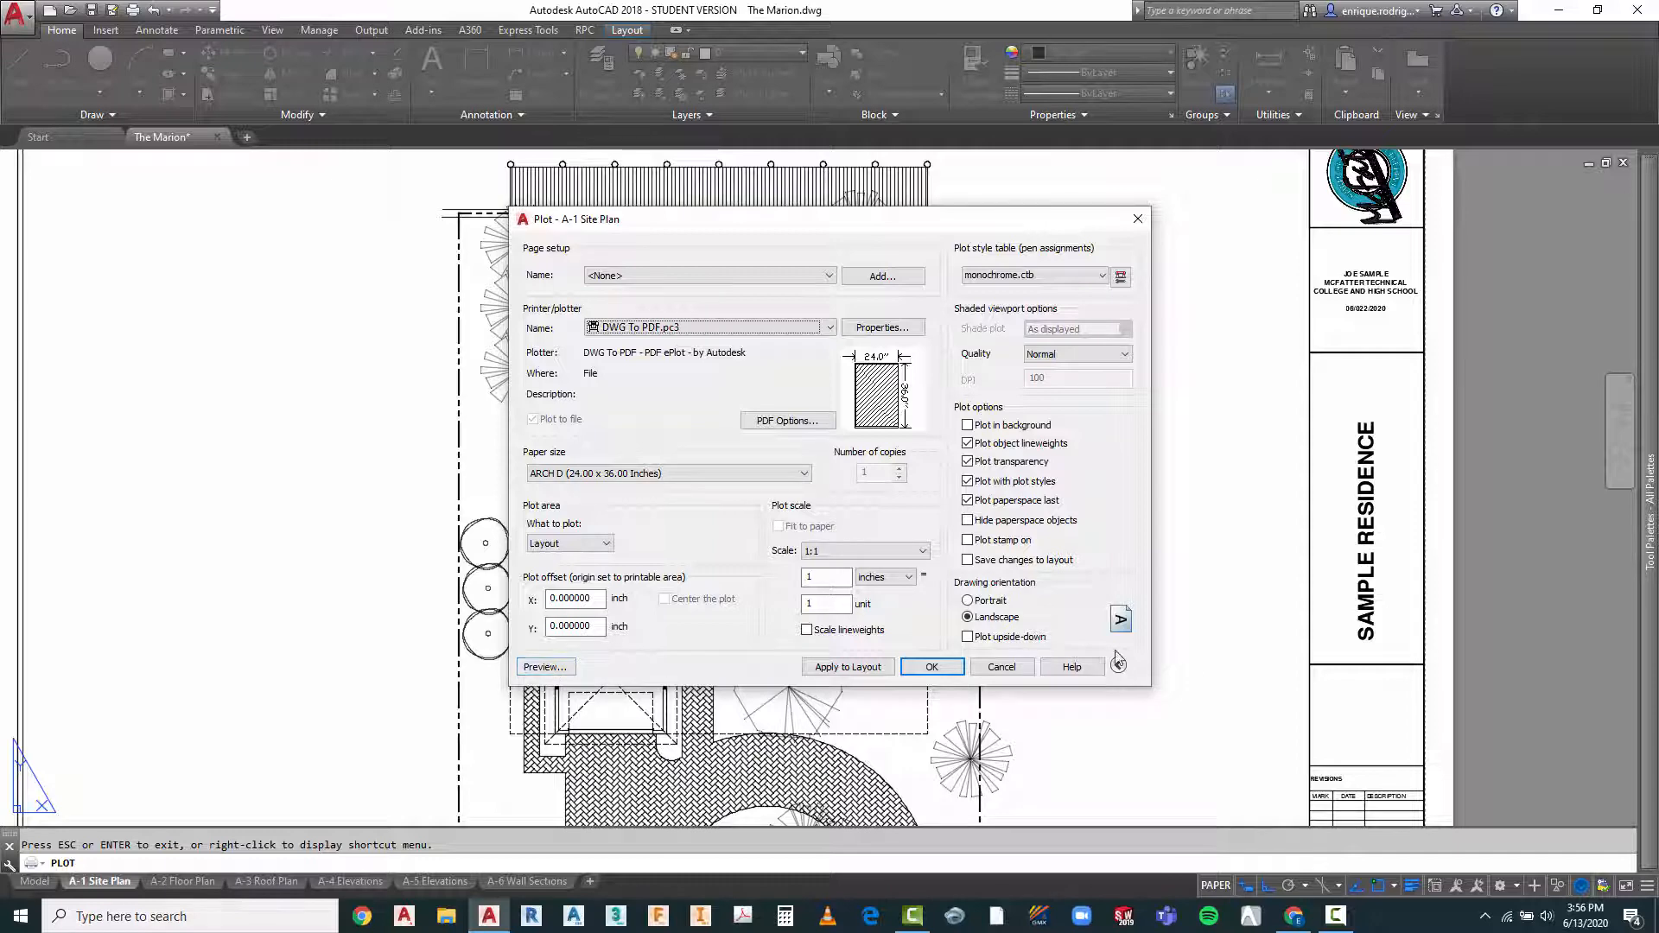
pyautogui.click(931, 669)
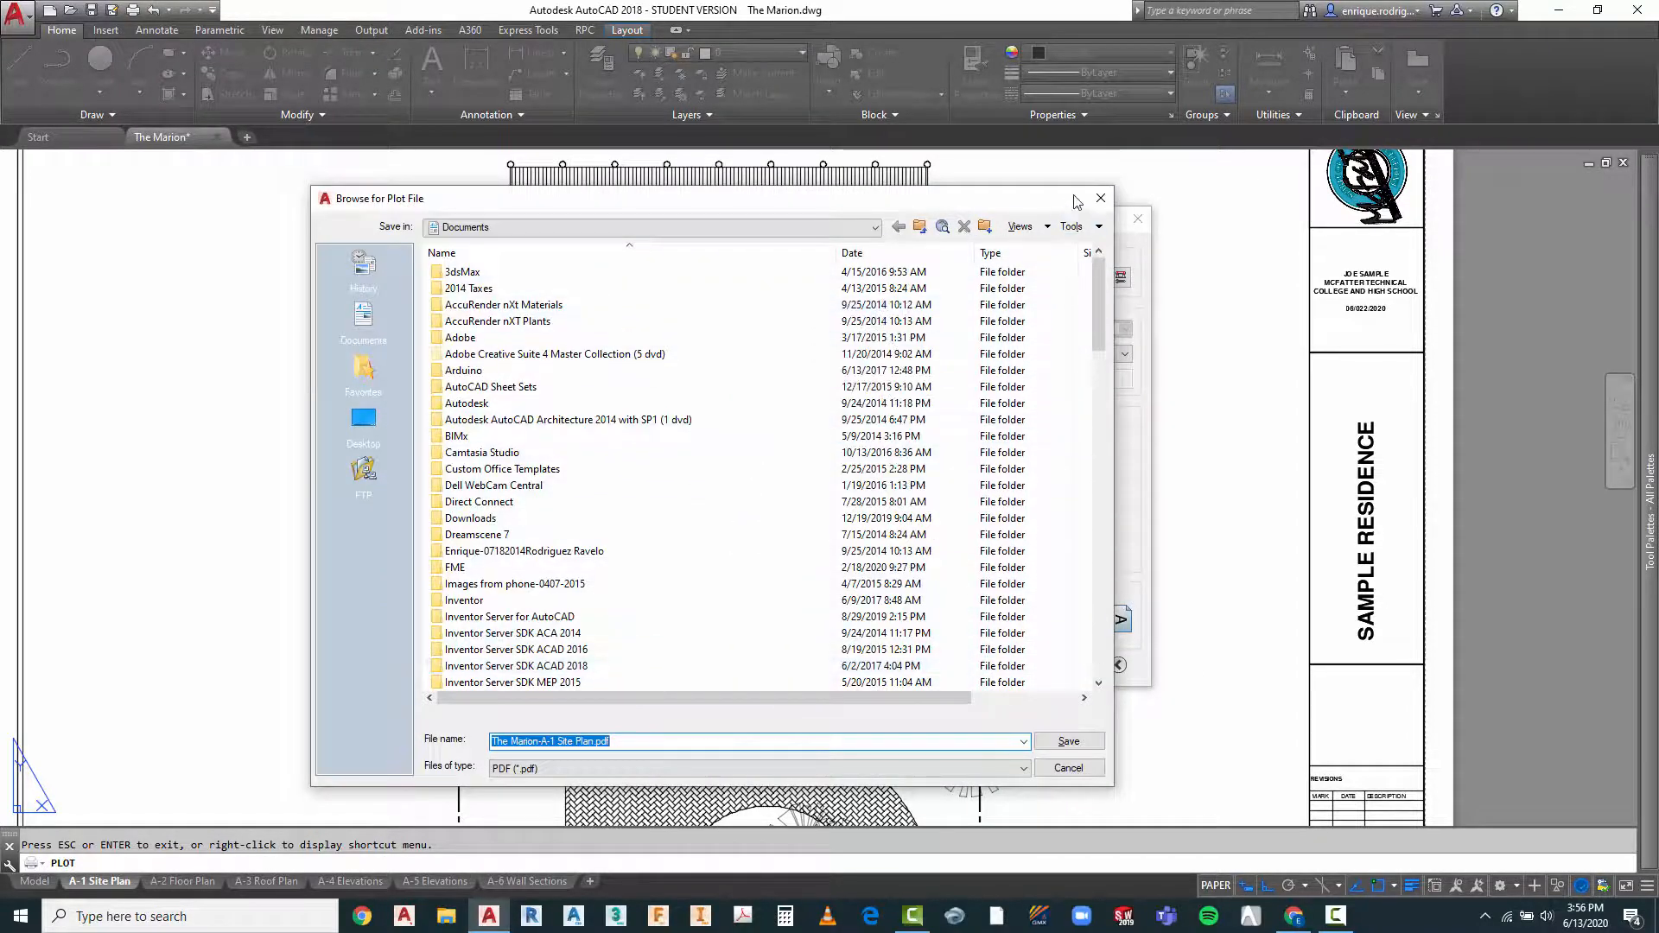
pyautogui.click(1101, 198)
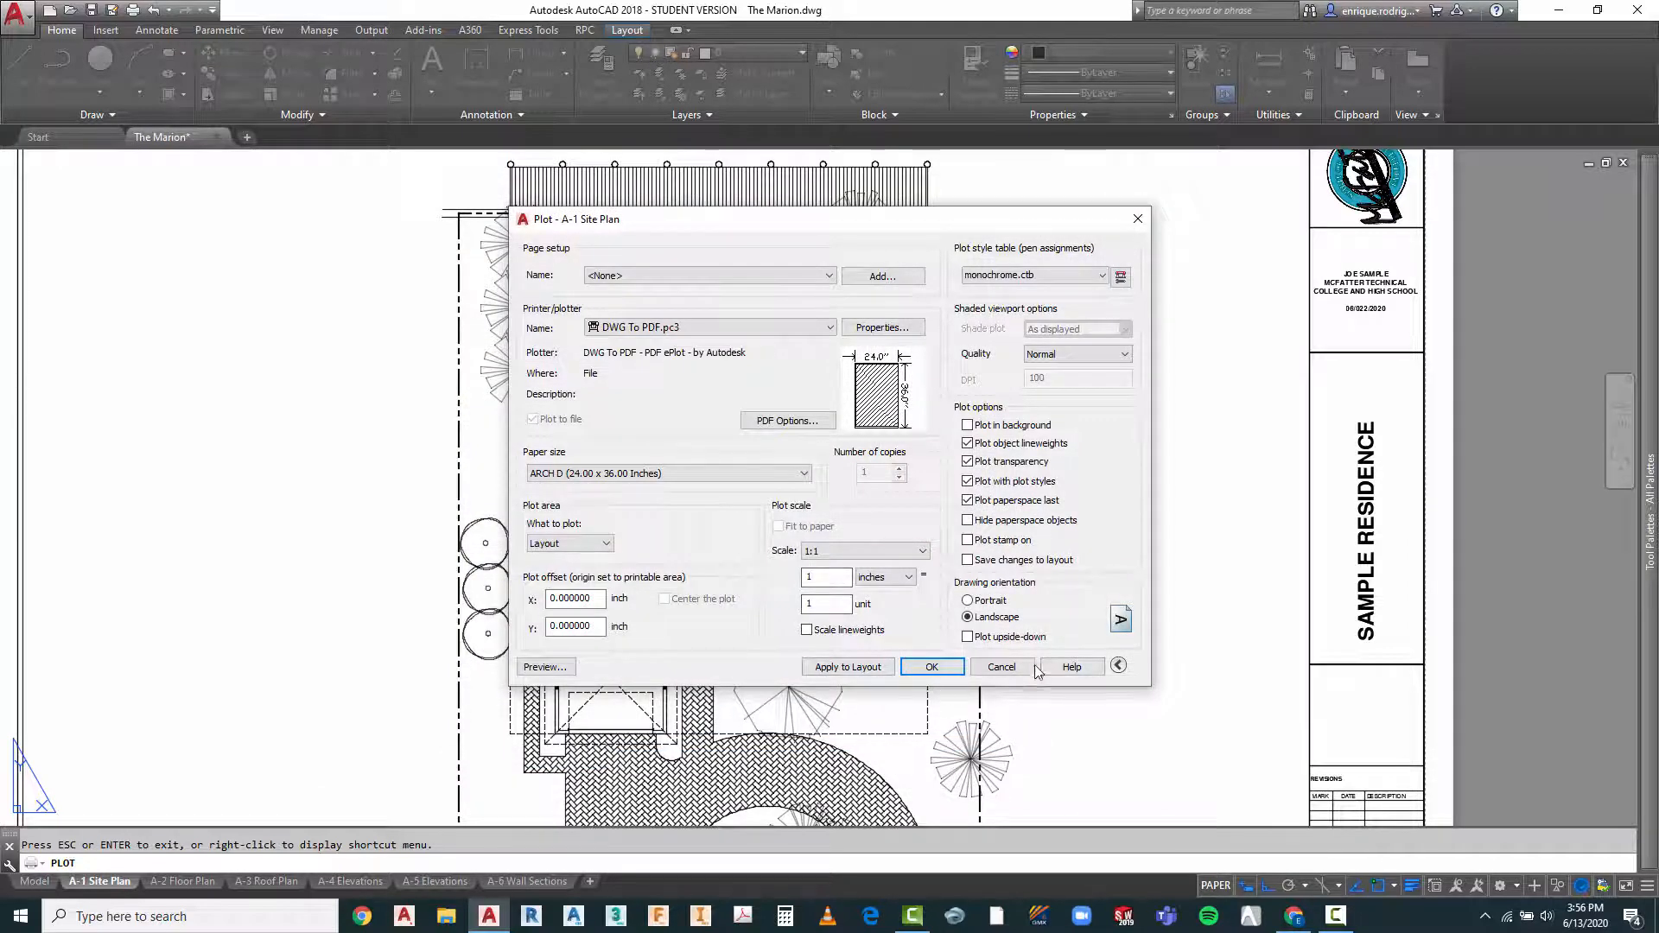
pyautogui.click(1001, 666)
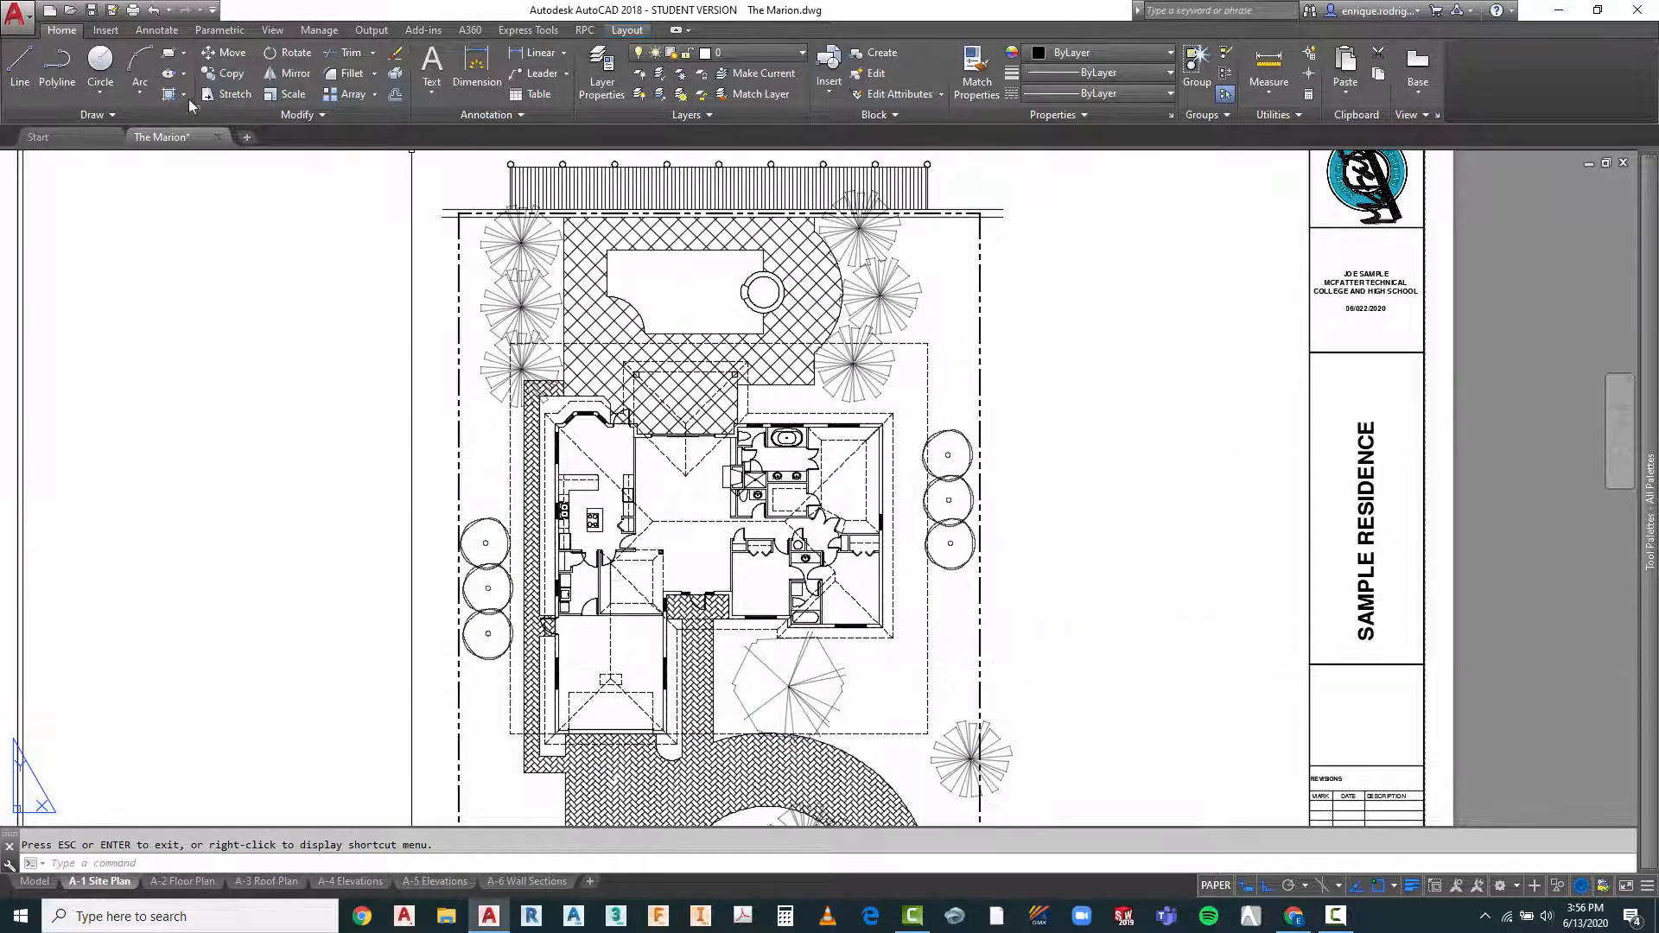
# Enable Plot transparency in the A-1 Site Plan plot settings, apply it to the layout, and close without plotting
pyautogui.click(132, 11)
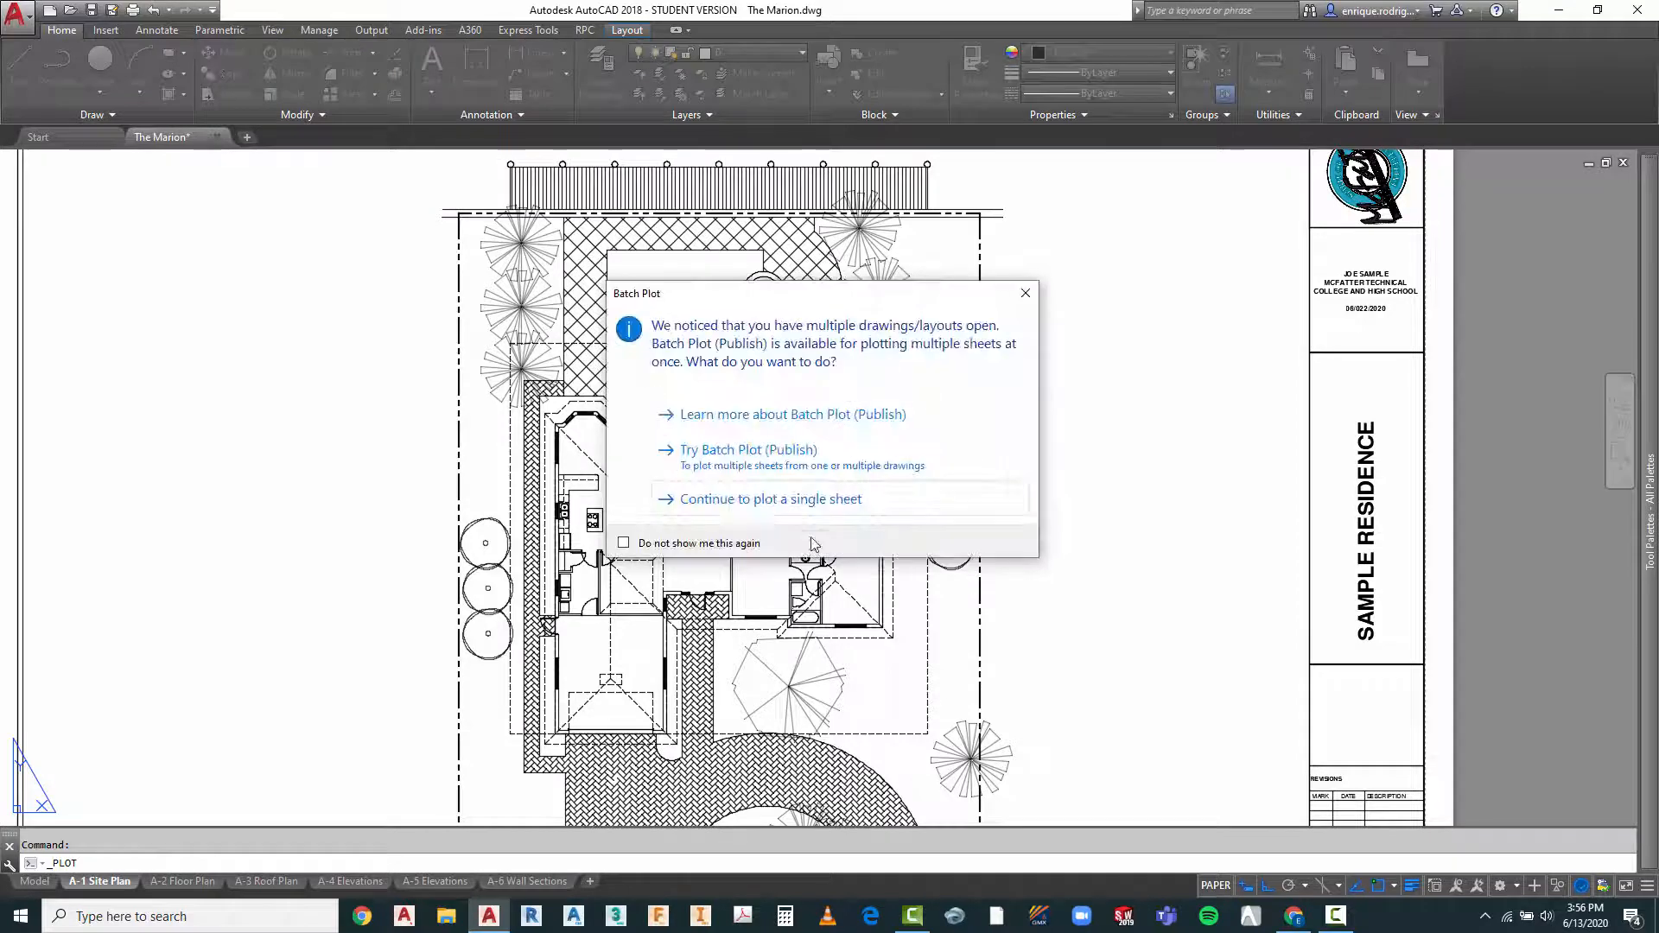
pyautogui.click(767, 501)
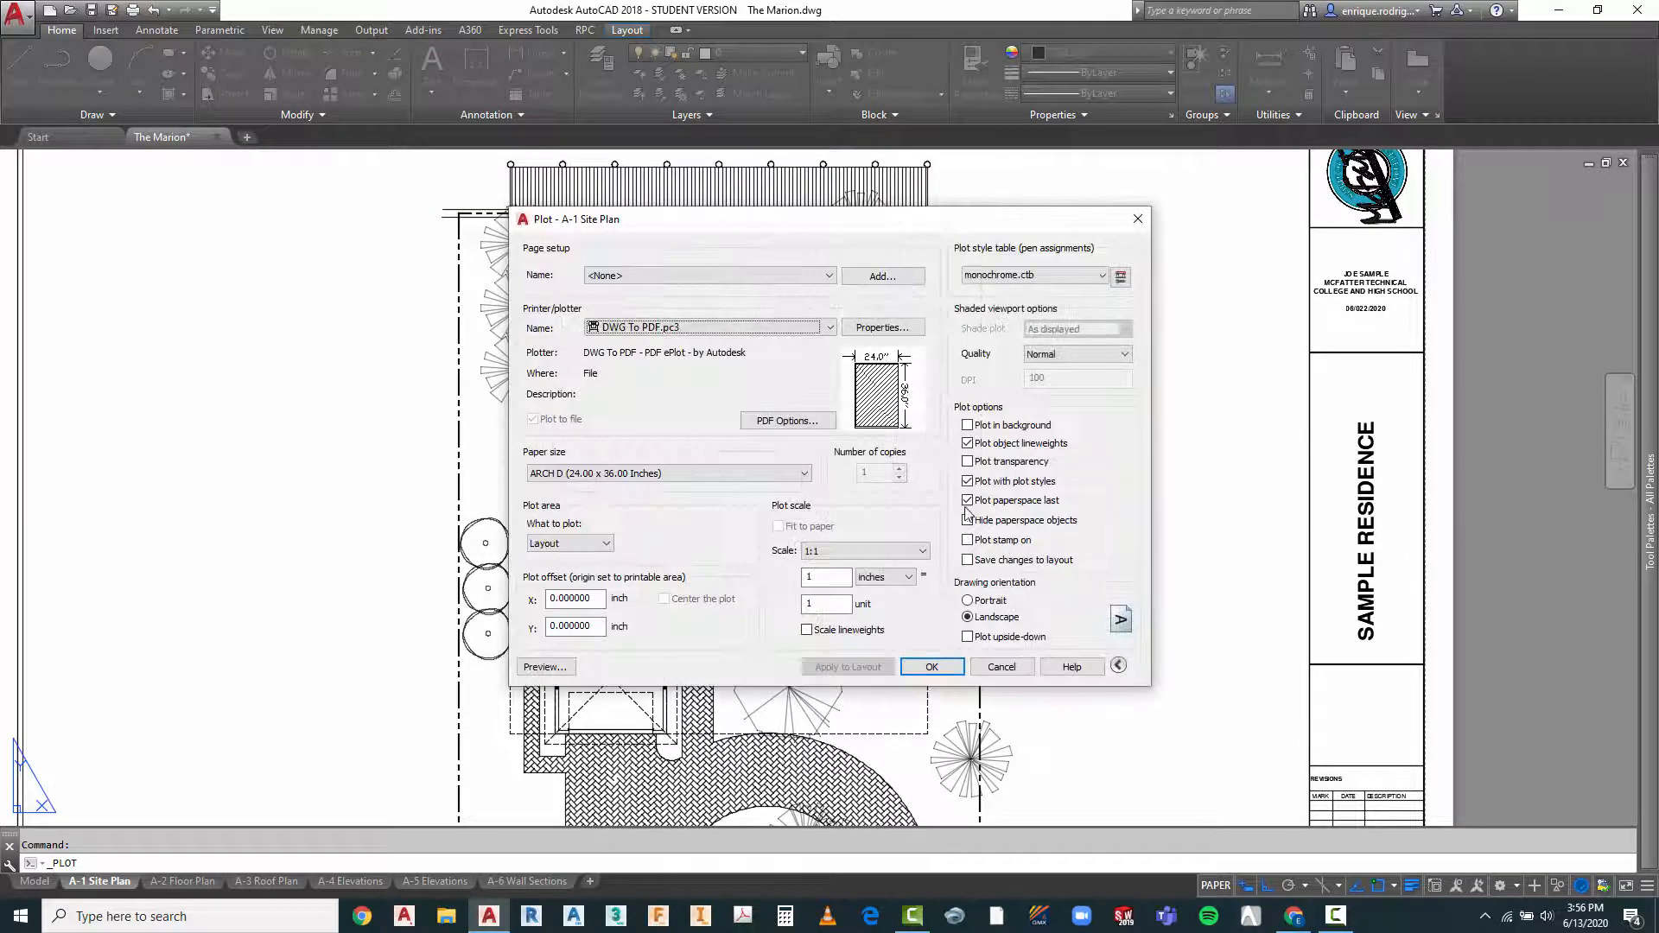
pyautogui.click(968, 461)
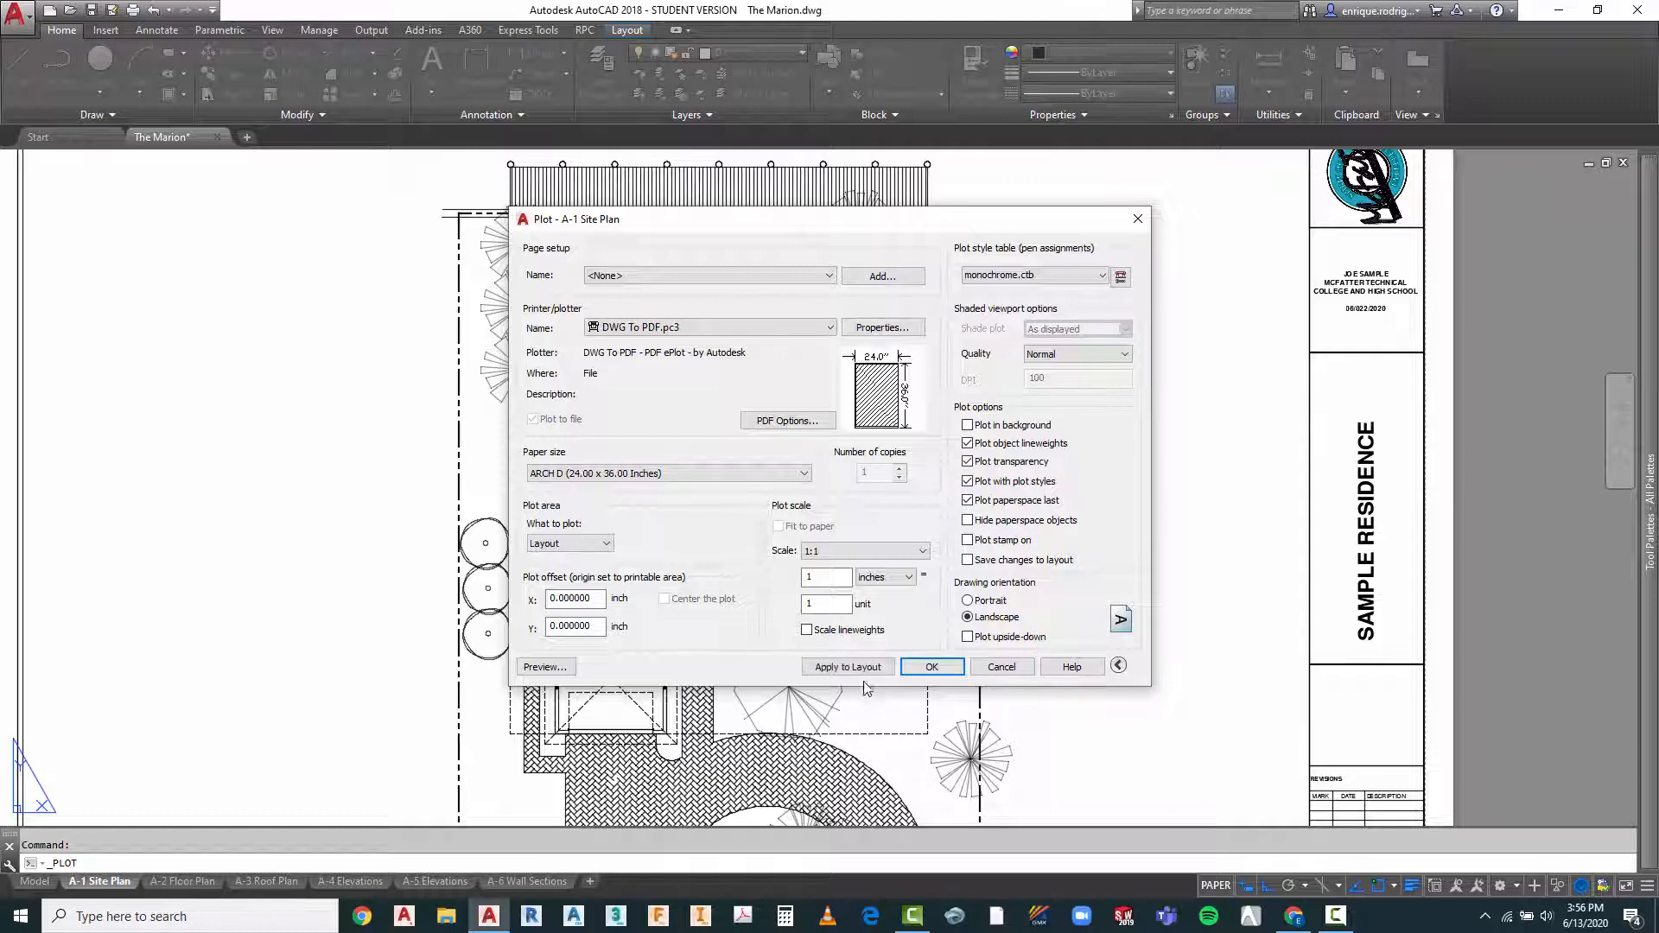
pyautogui.click(848, 667)
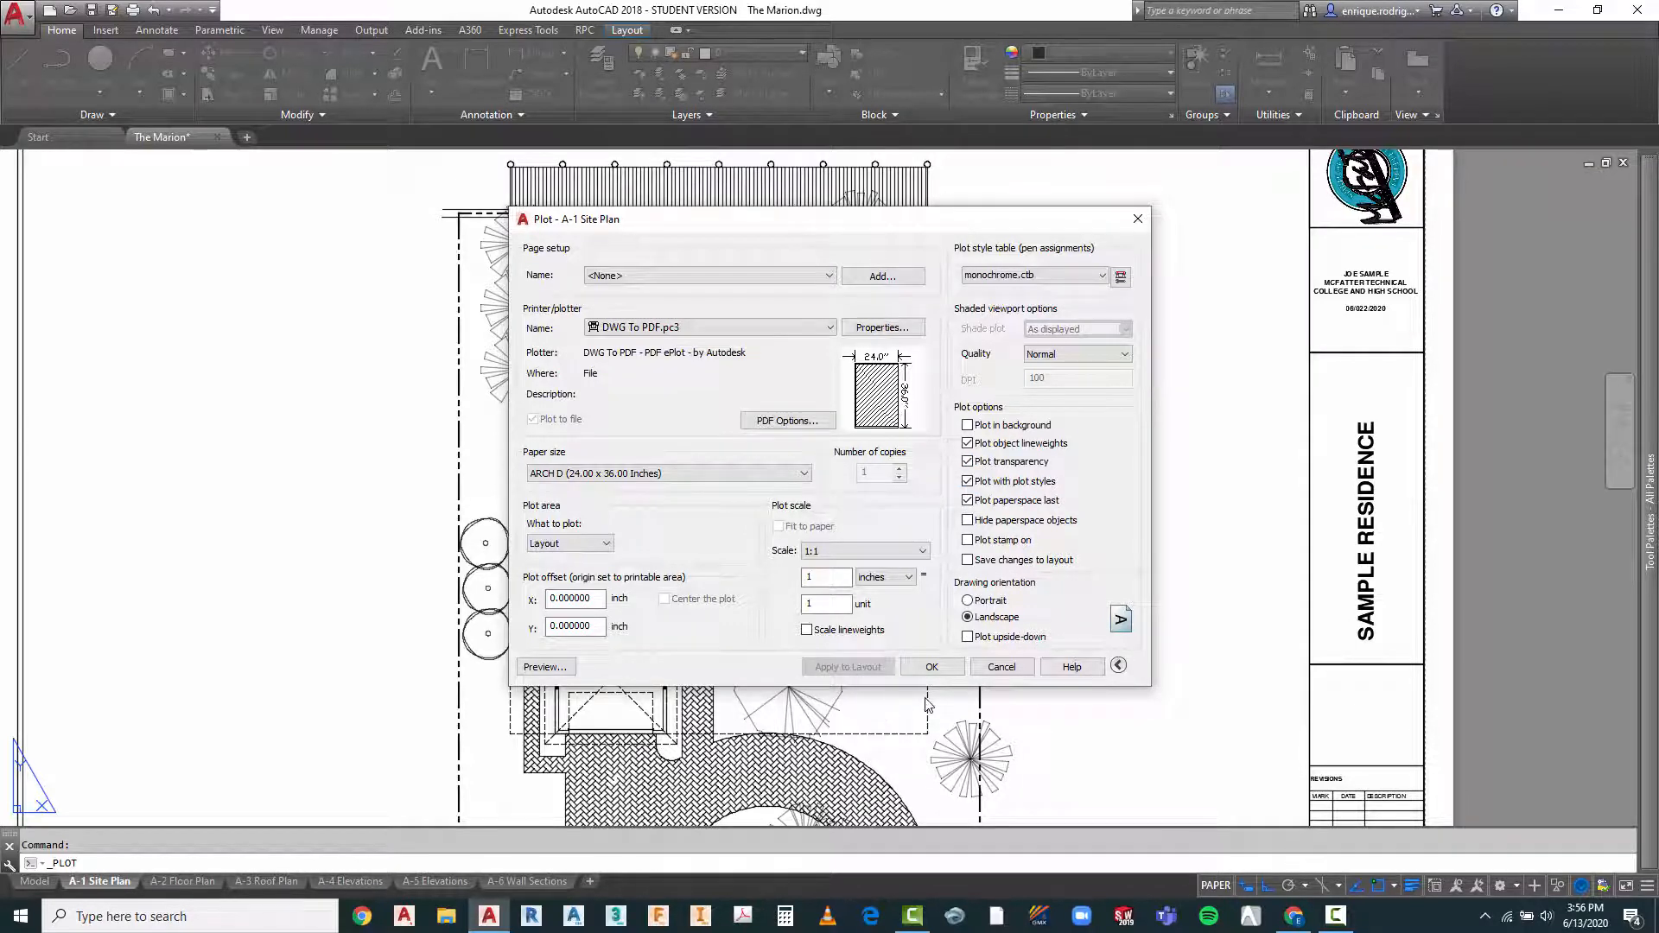
pyautogui.click(1000, 668)
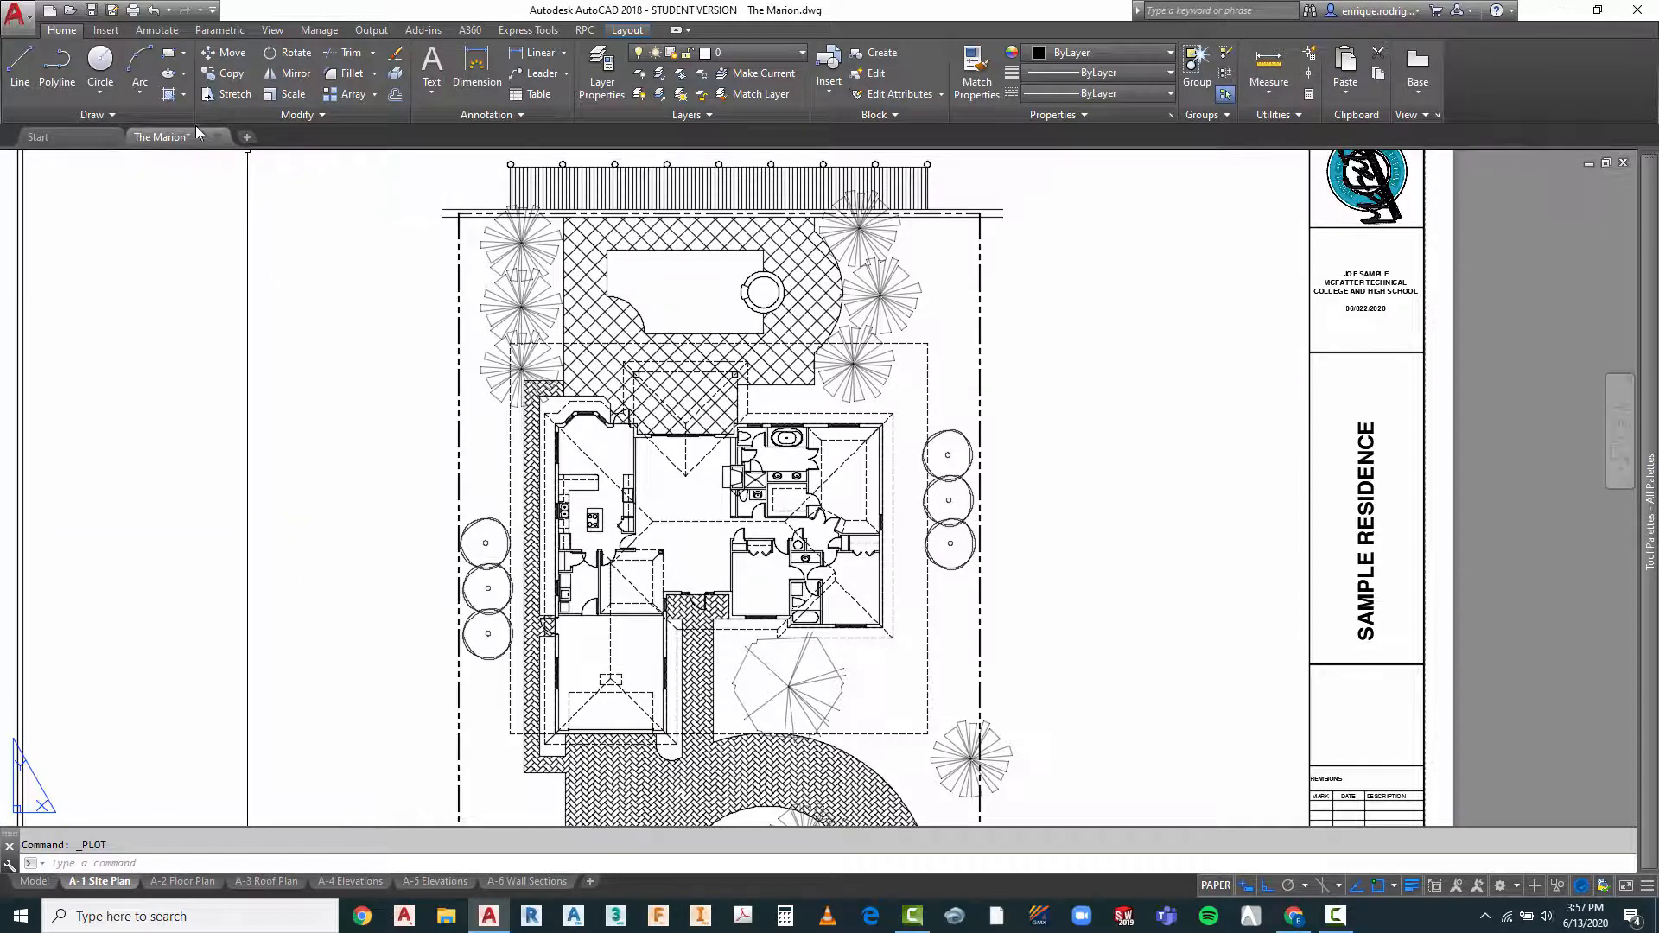
# Recheck the Plot transparency option in the A-1 Site Plan single-sheet plot settings, close without plotting, and view the whole sheet
pyautogui.click(137, 12)
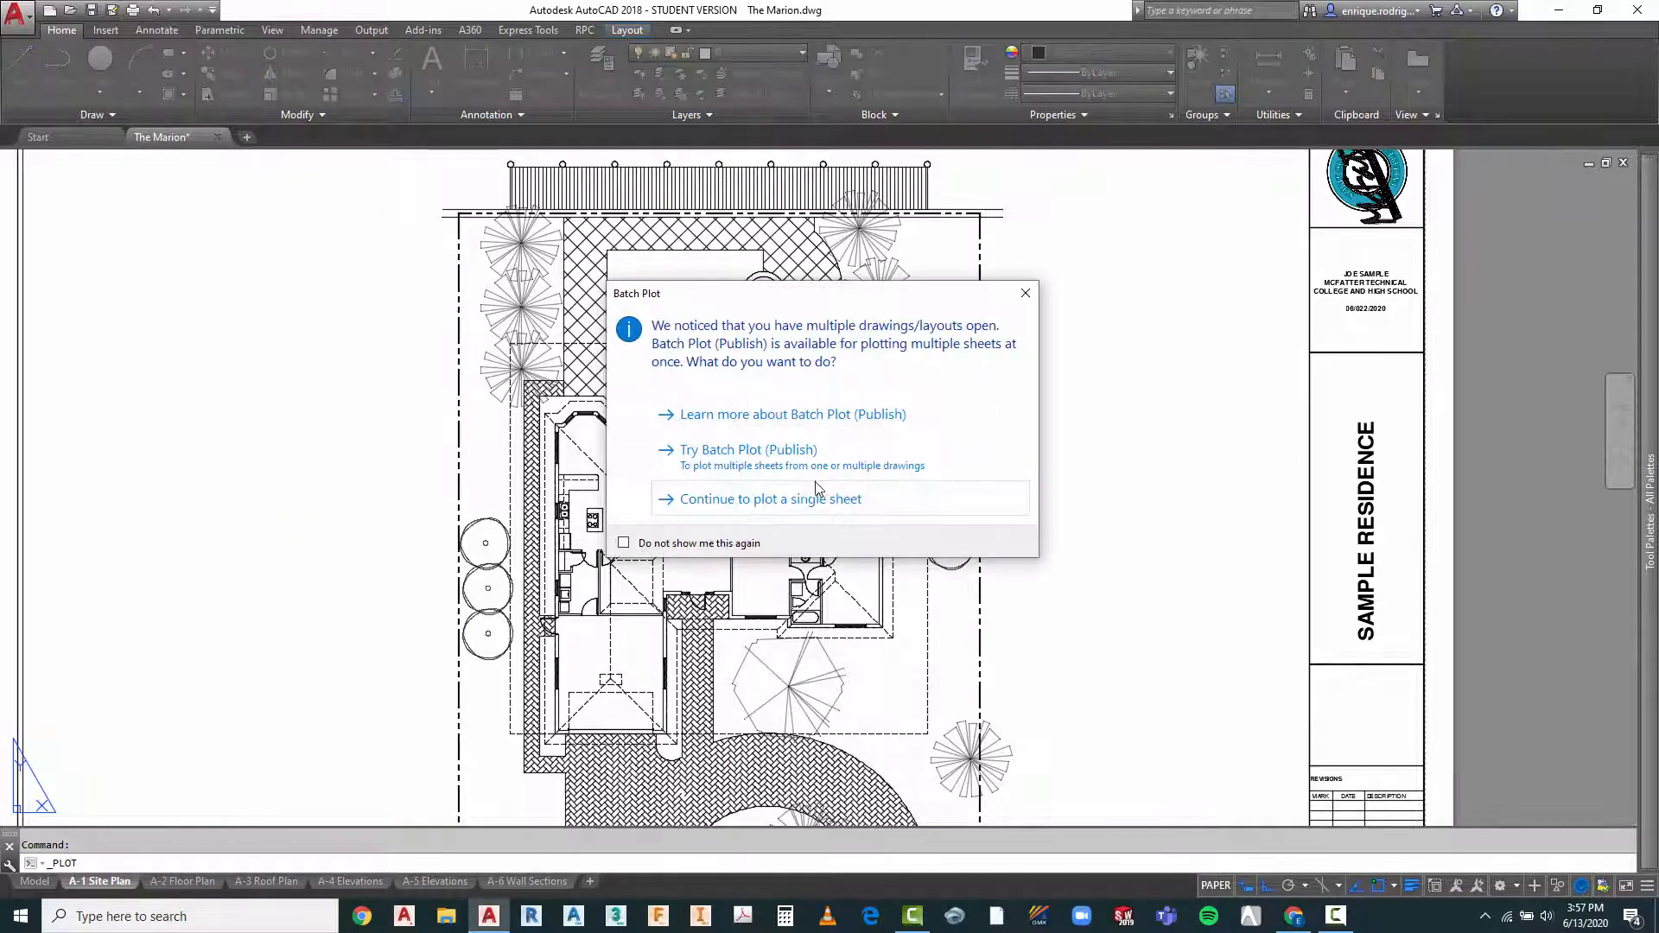
pyautogui.click(803, 499)
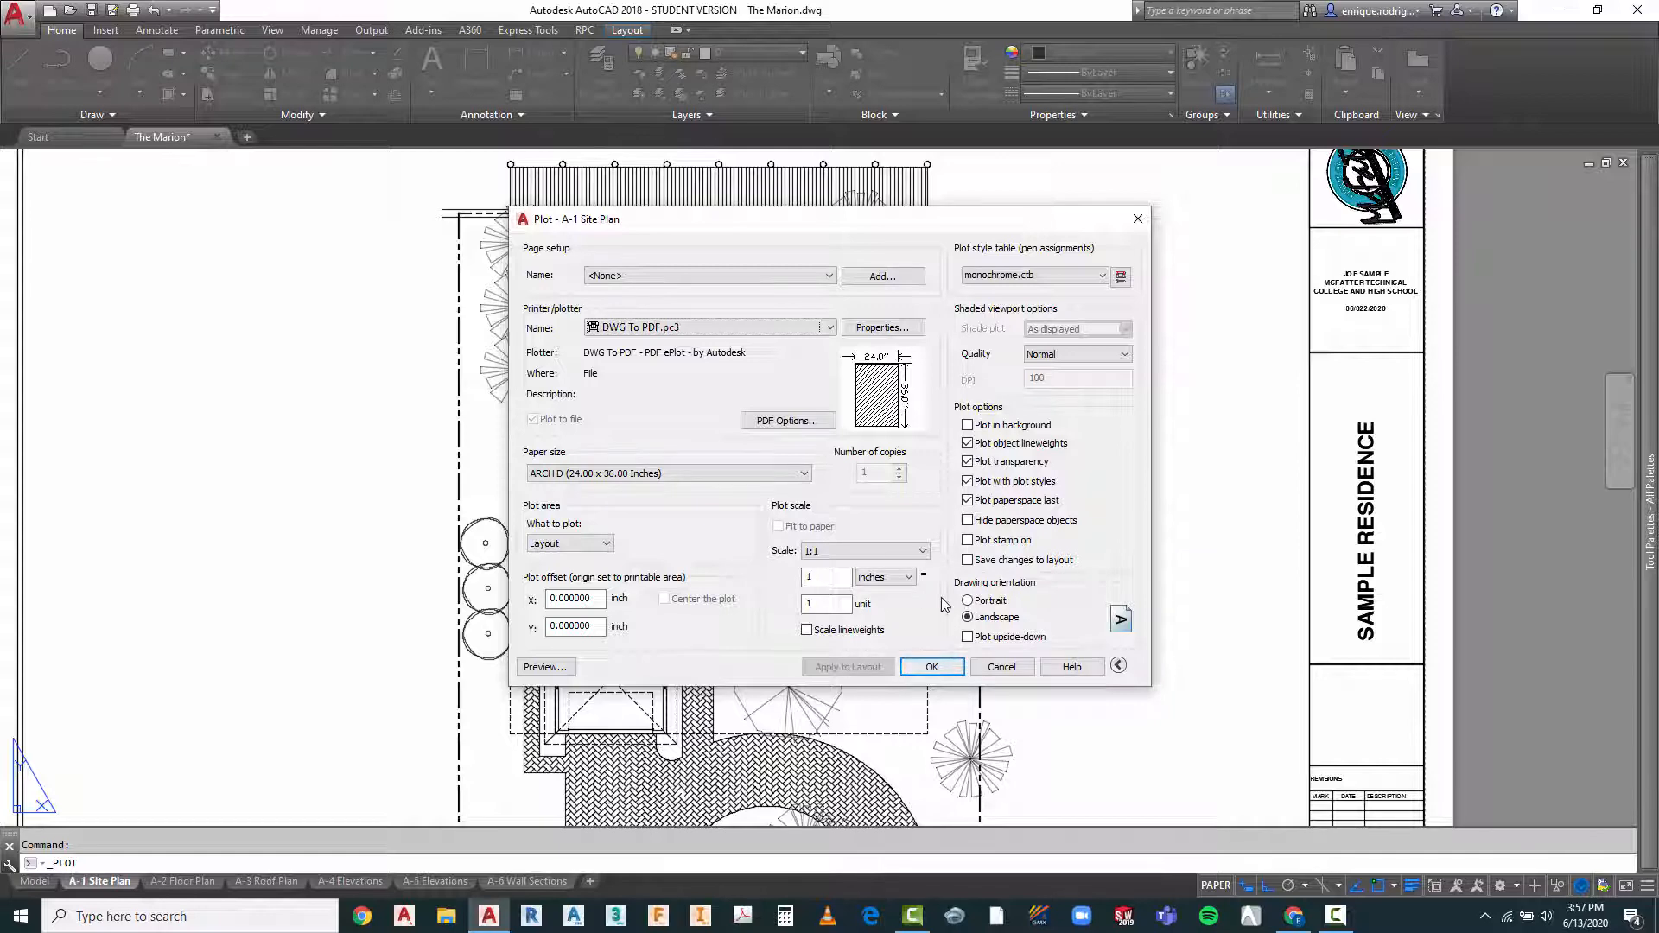
pyautogui.click(1136, 221)
pyautogui.scroll(-5, 553, 326)
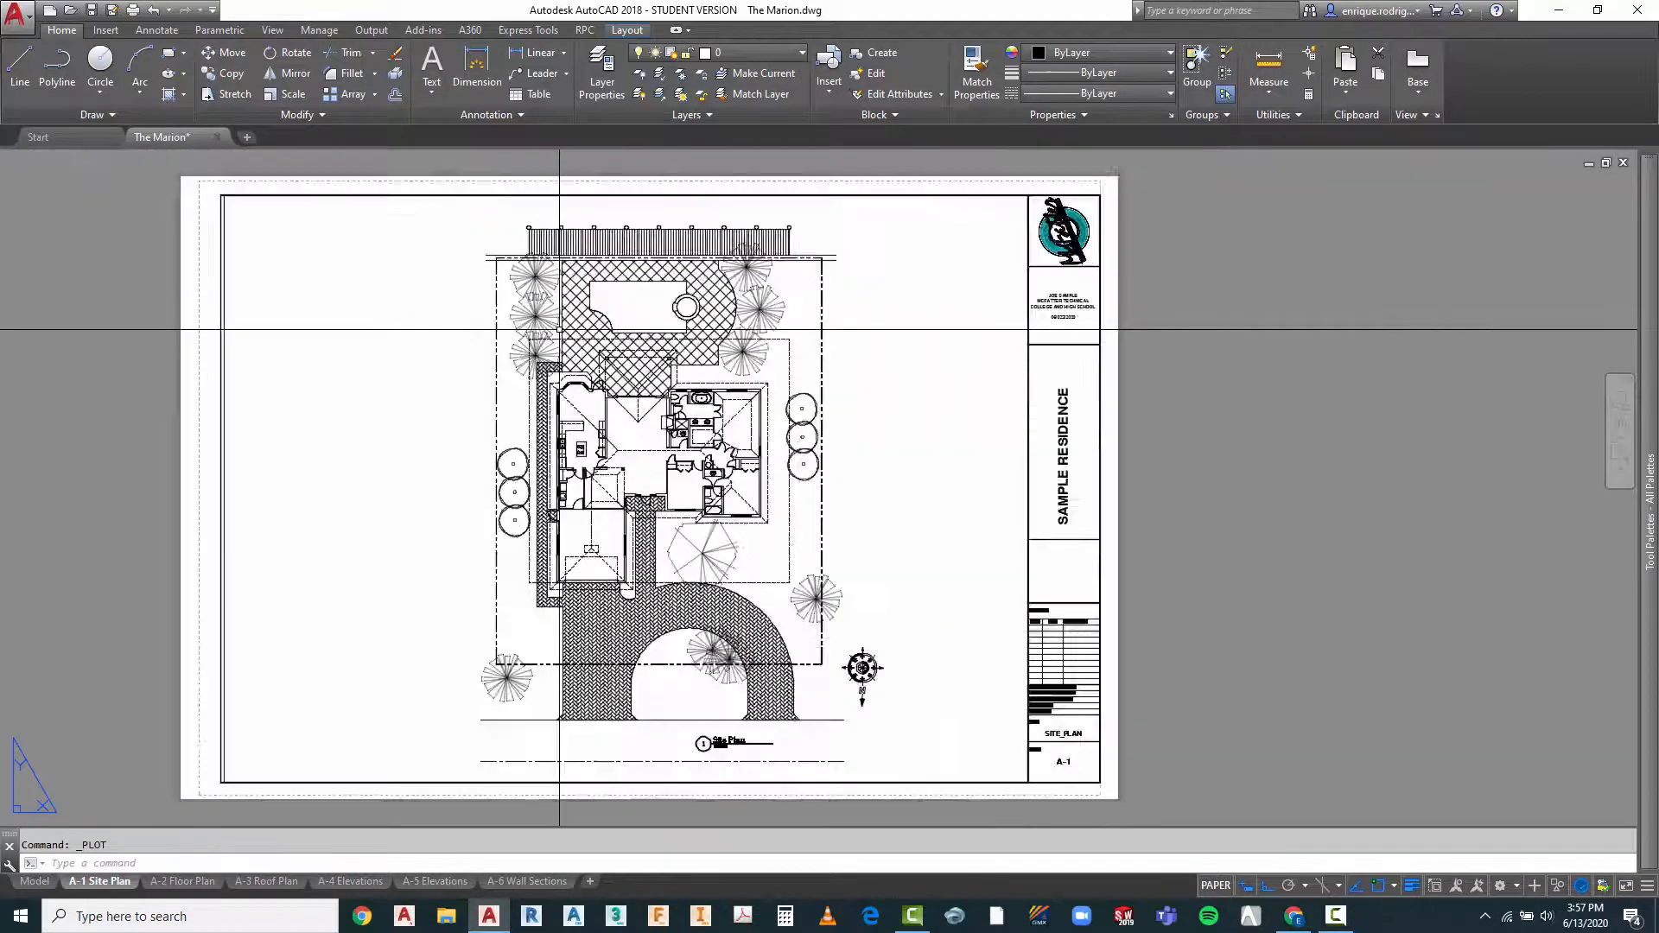
pyautogui.scroll(3, 553, 326)
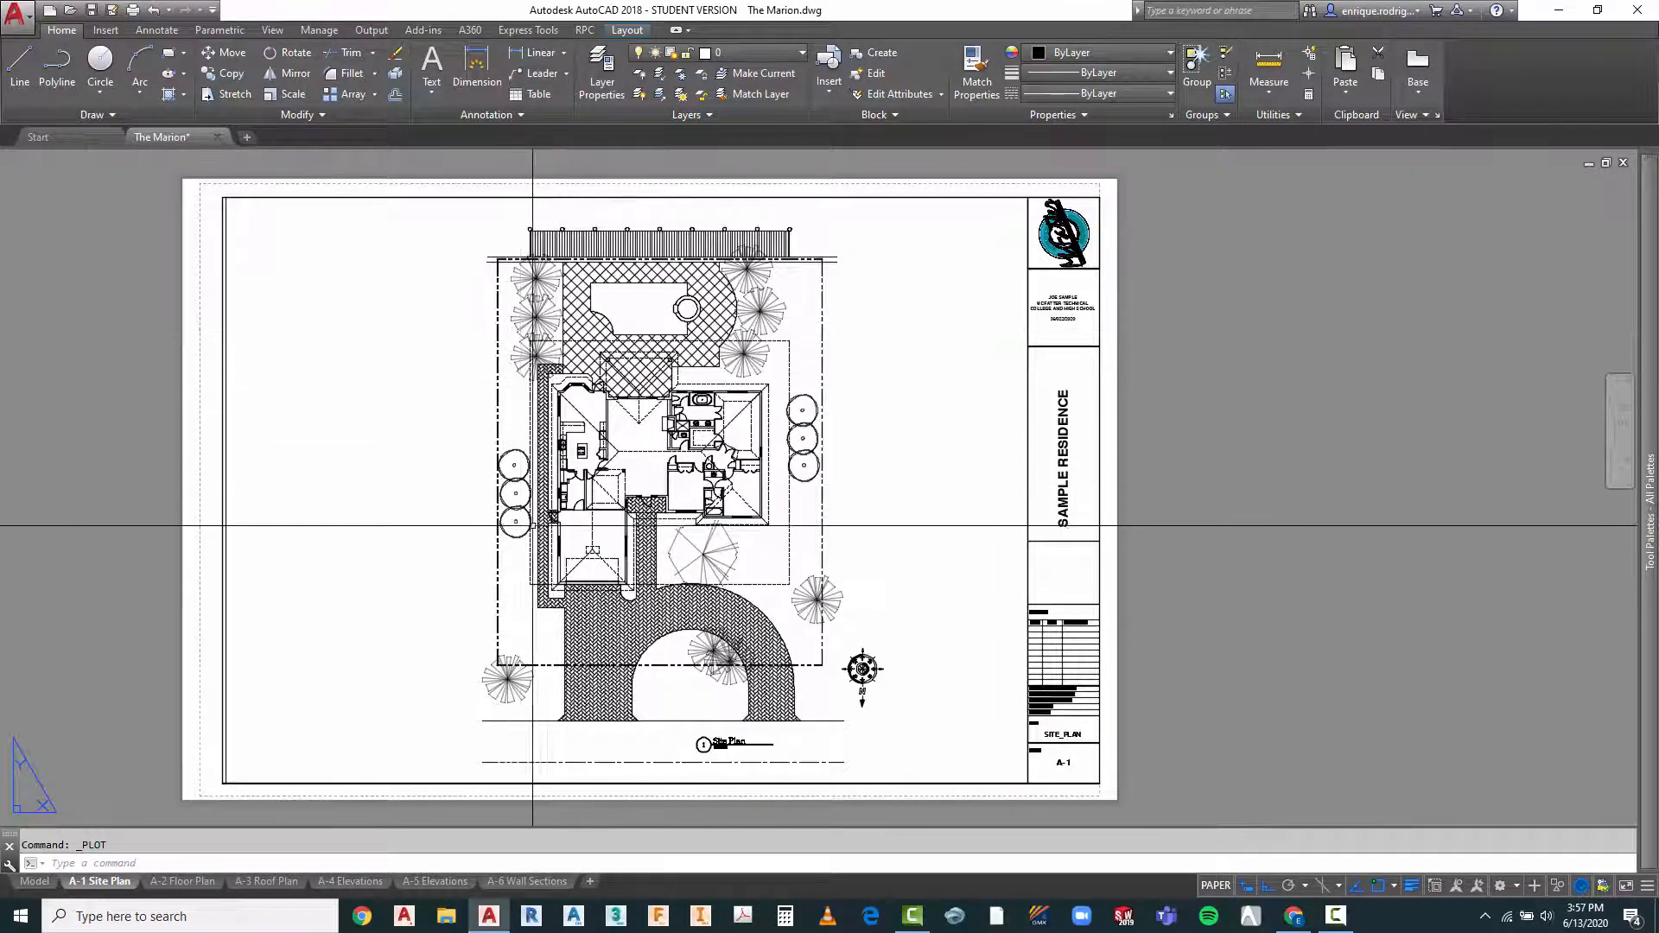
pyautogui.click(1620, 450)
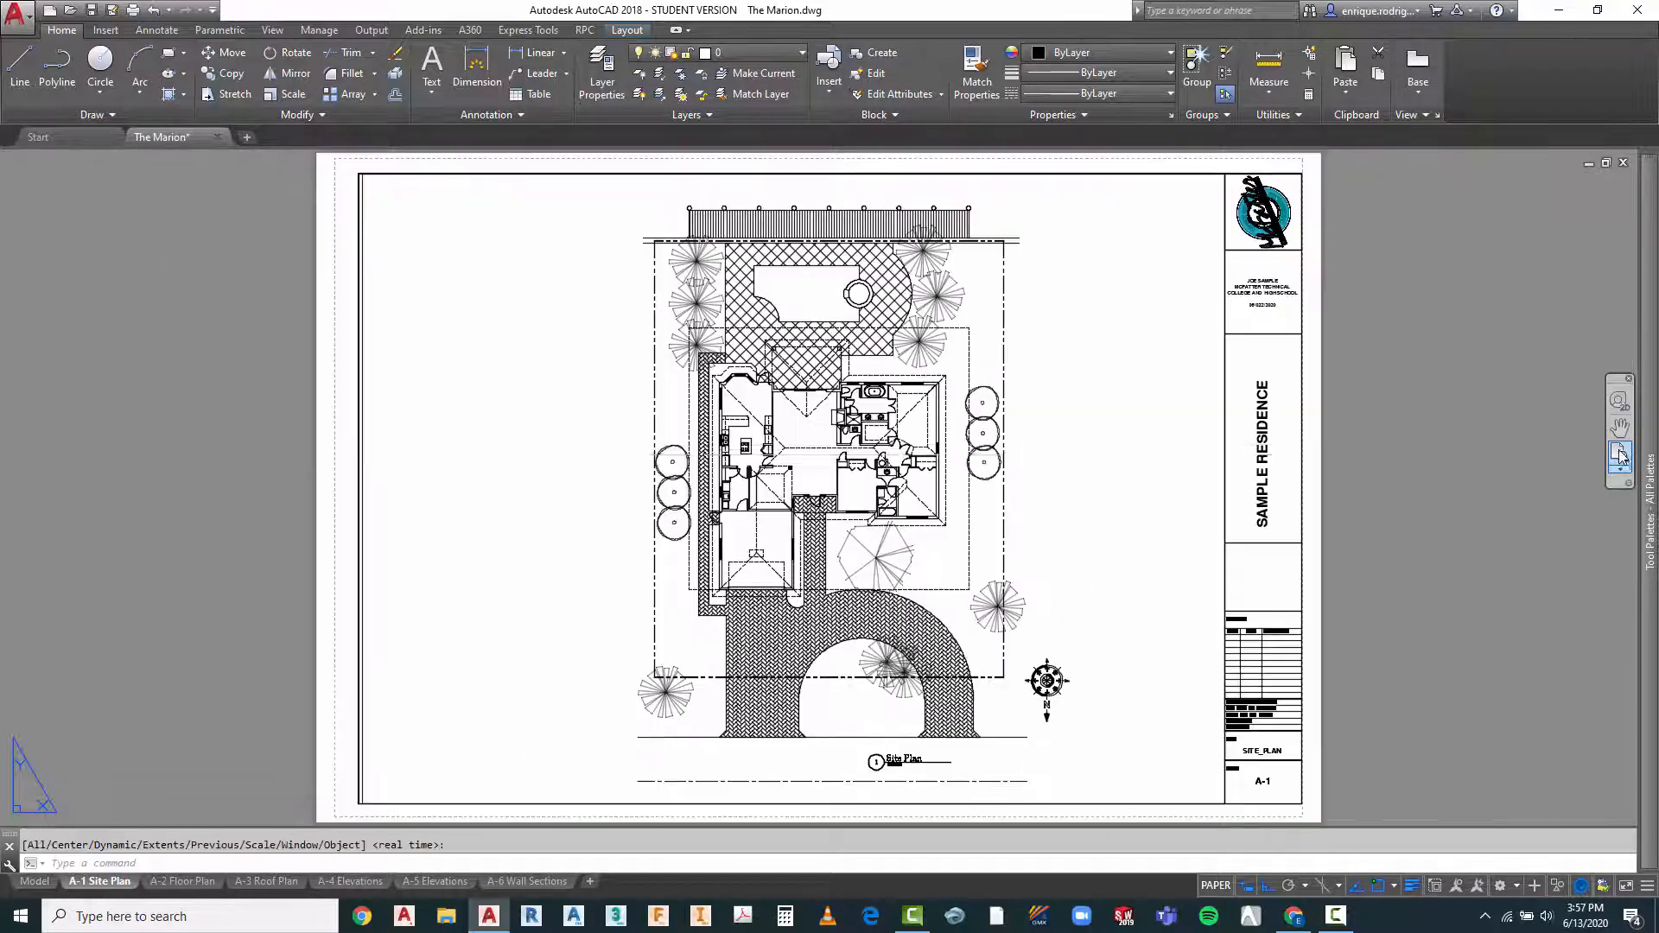
# In the A-2 Floor Plan layout viewport, freeze the plant layer L-Site-Plnt, the property line layer and the dashed-outline layer A-Slab-Hidd
pyautogui.click(182, 881)
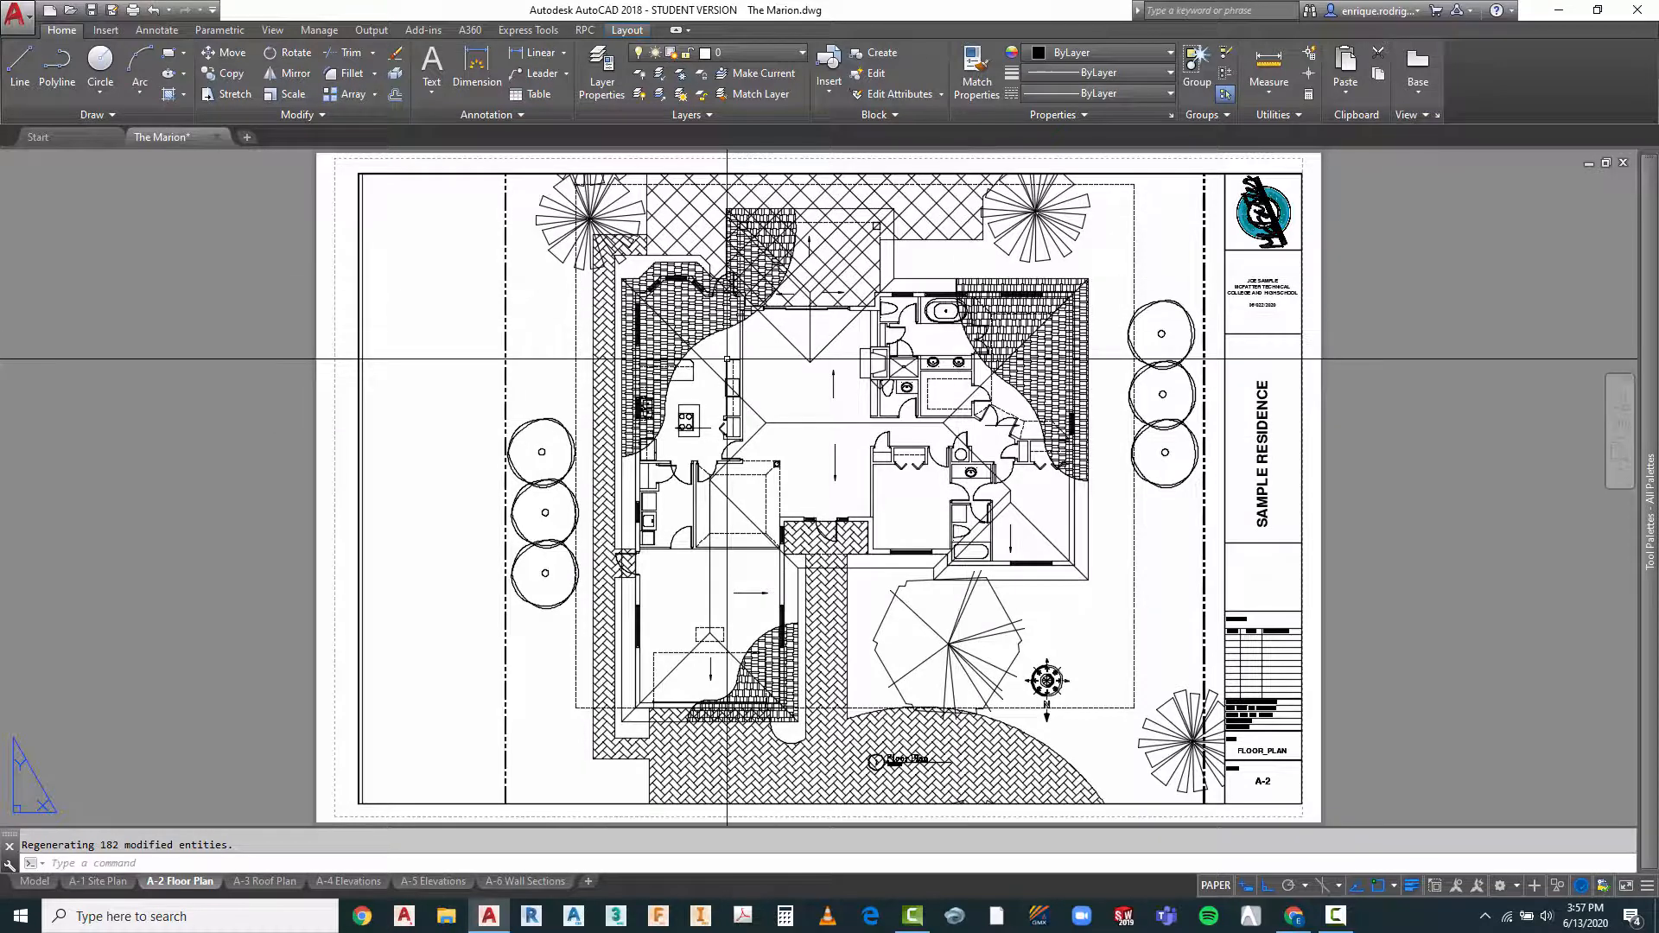
pyautogui.doubleClick(407, 278)
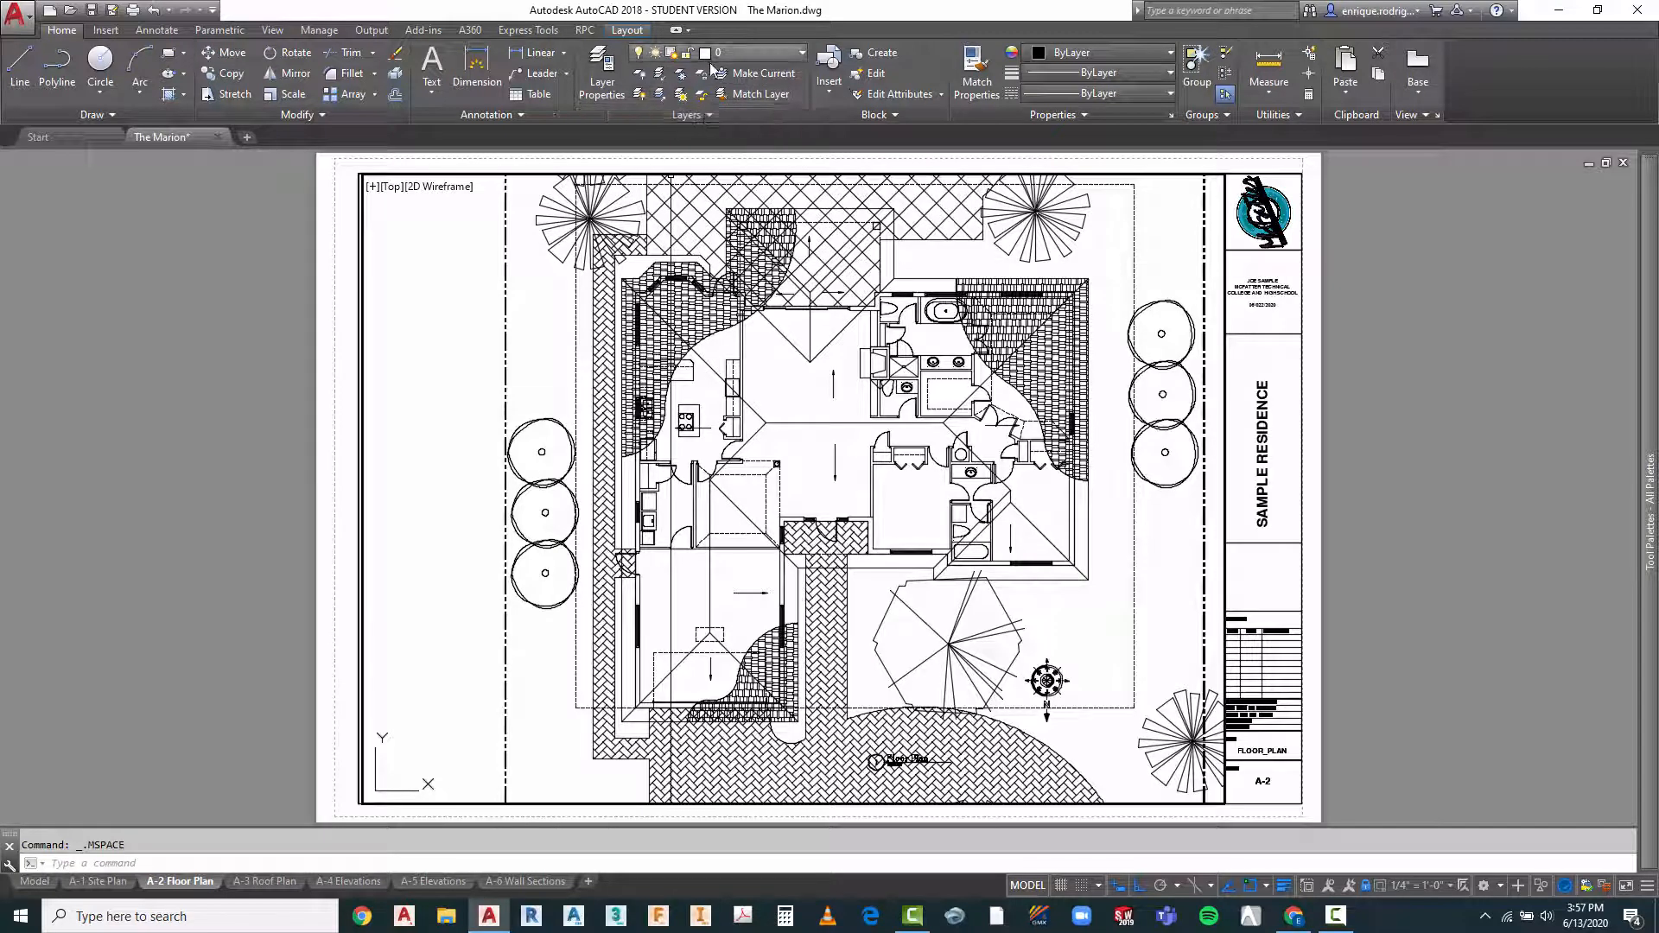
pyautogui.click(681, 74)
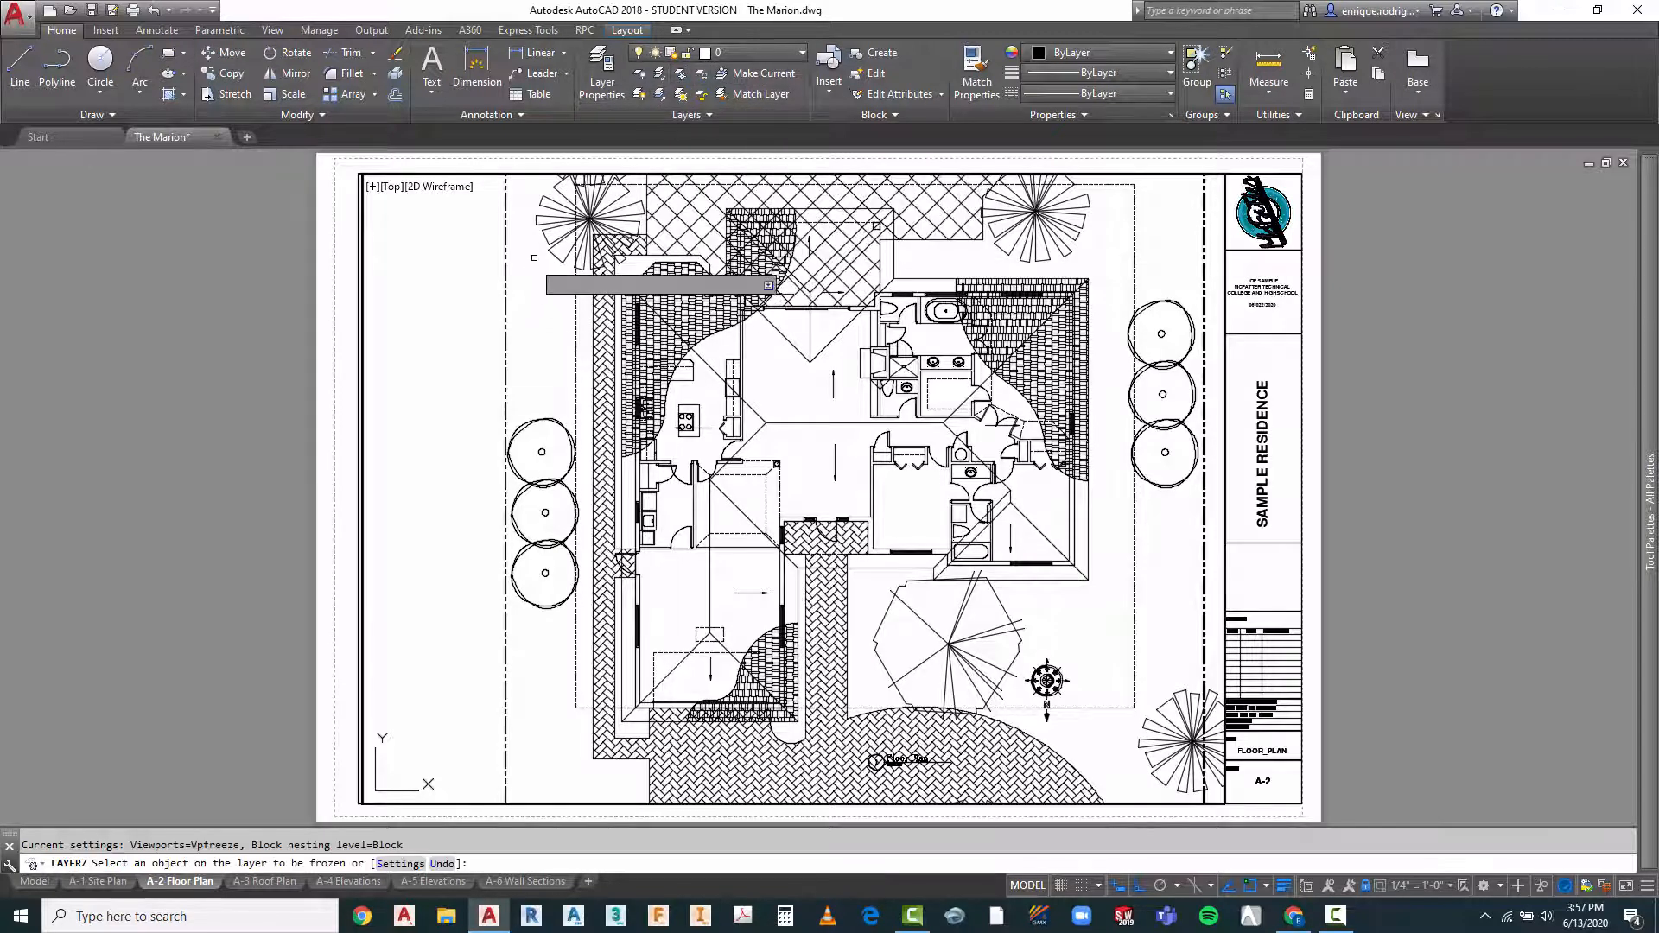
pyautogui.click(549, 241)
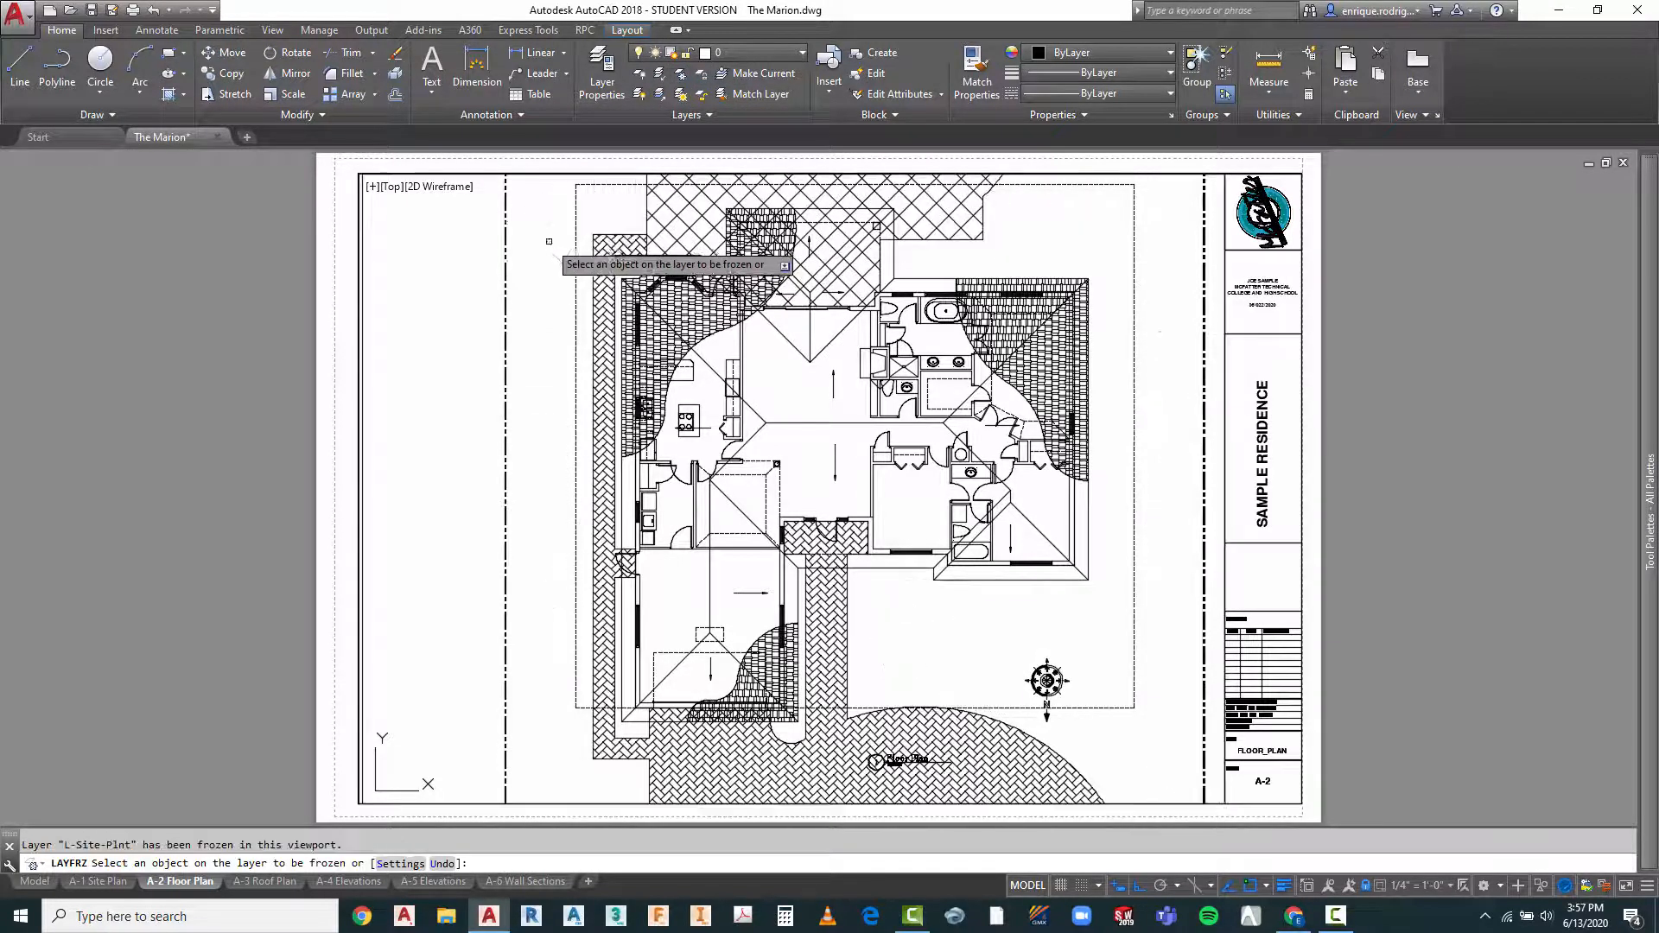
pyautogui.click(507, 261)
pyautogui.click(574, 259)
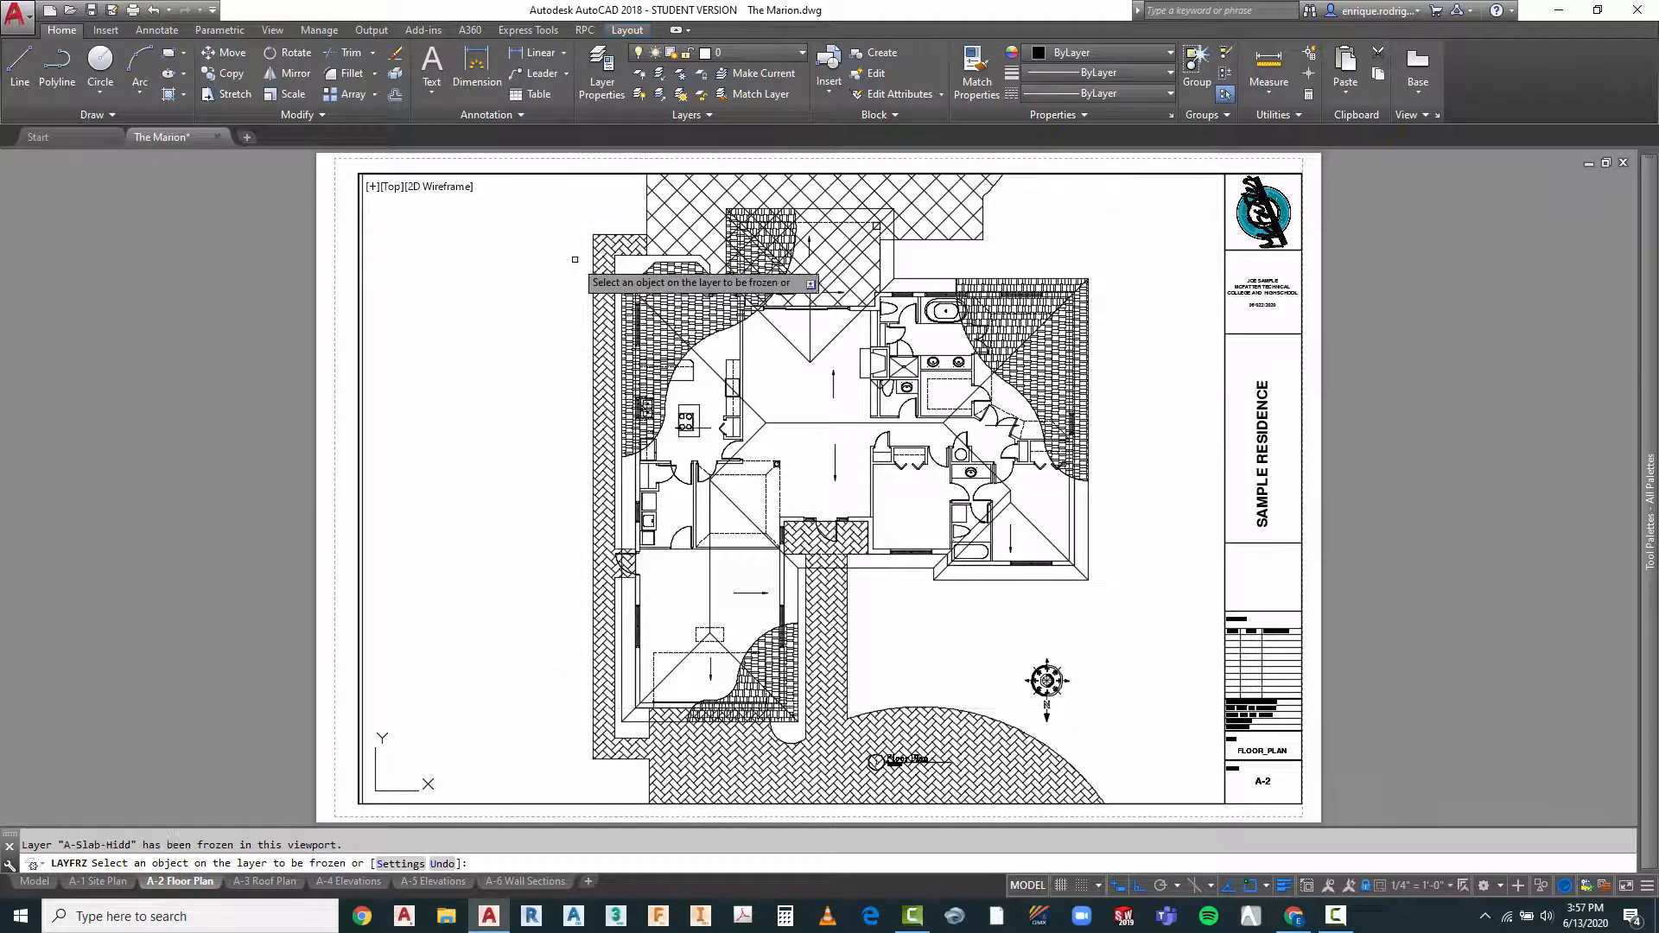
# Freeze the driveway and walkway paving, A-Pool-Deck, A-Pool-Deck-Htch and A-Roof-Htch layers in the floor plan viewport
pyautogui.click(612, 233)
pyautogui.click(611, 235)
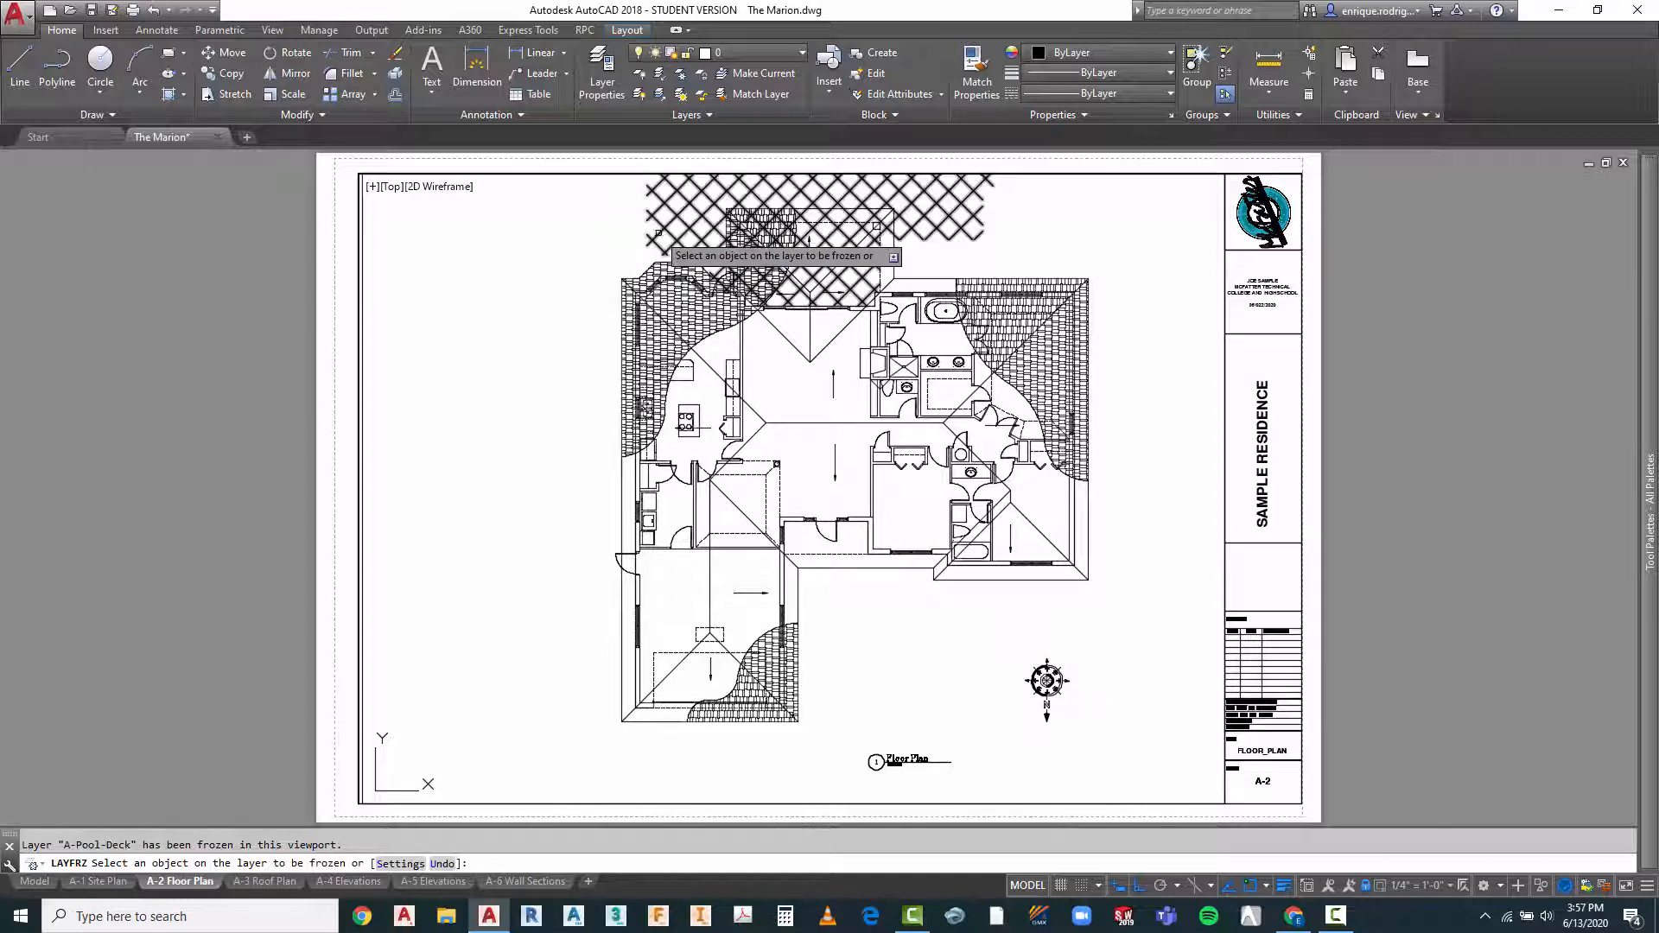
pyautogui.click(649, 226)
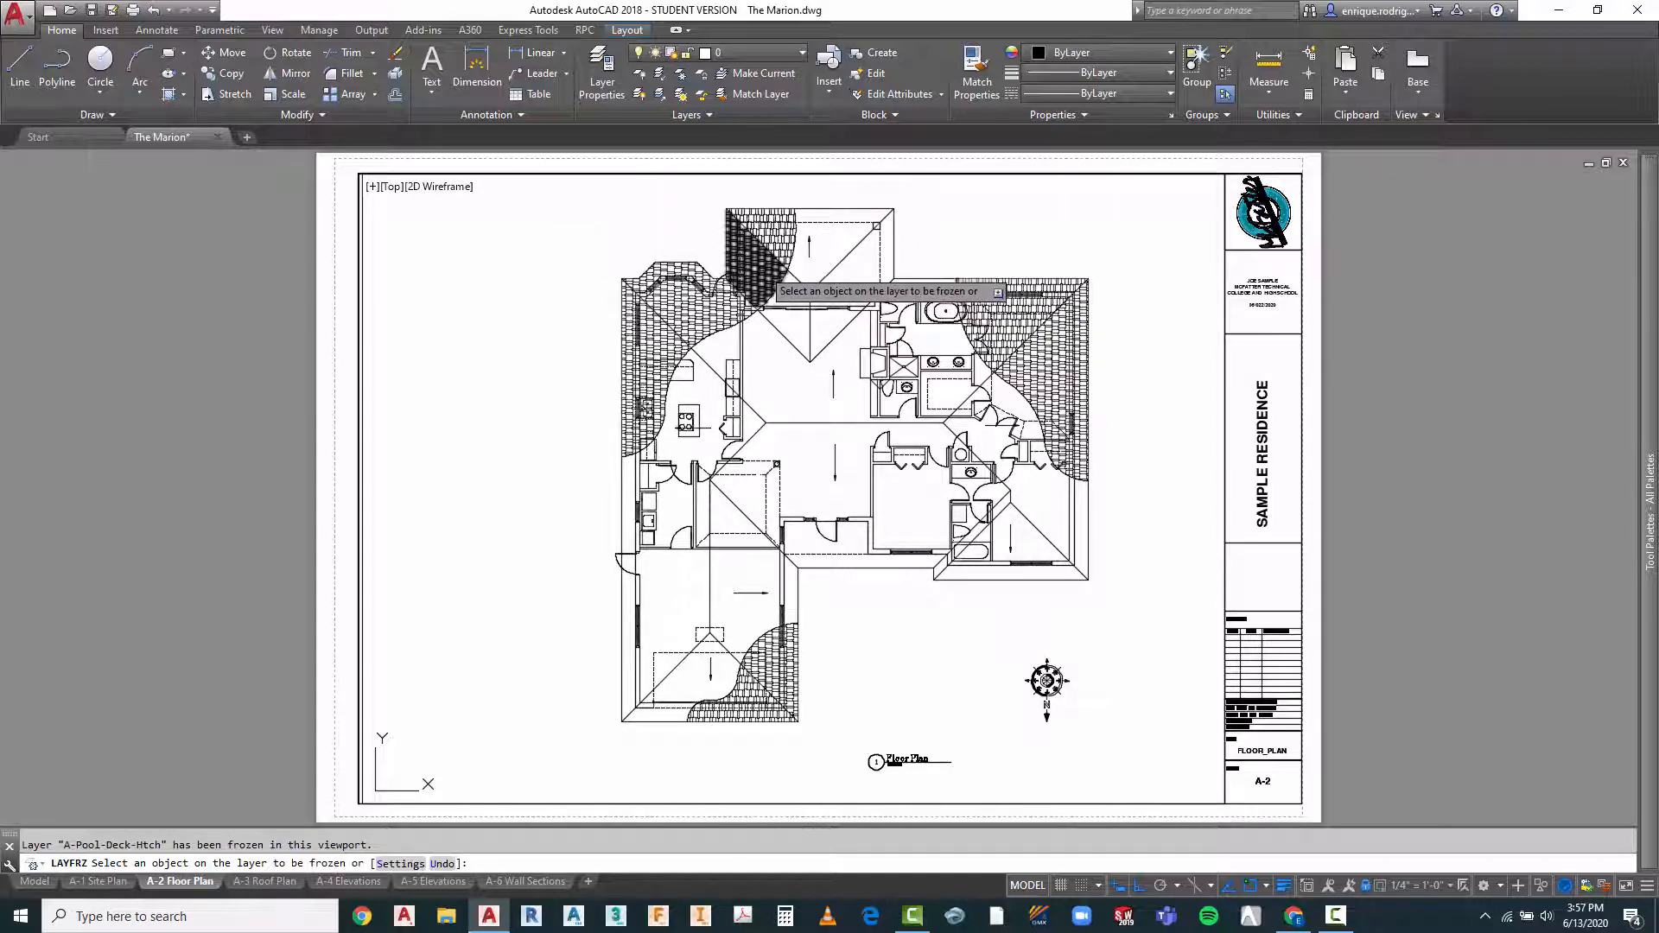
pyautogui.click(762, 295)
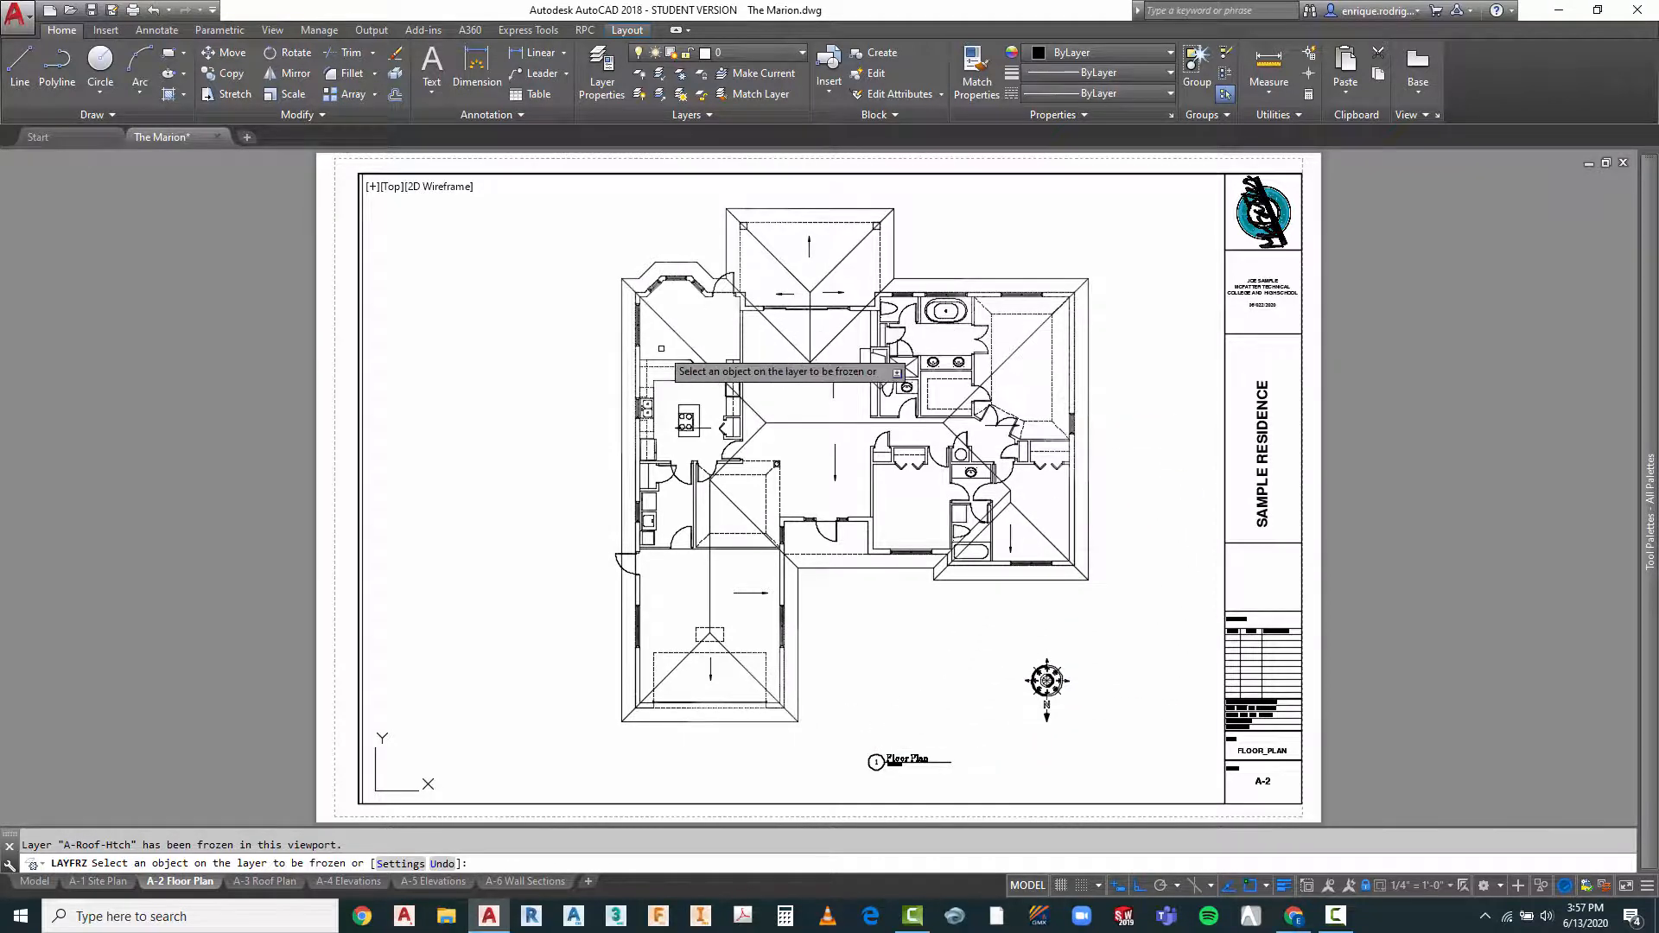
pyautogui.press('Escape')
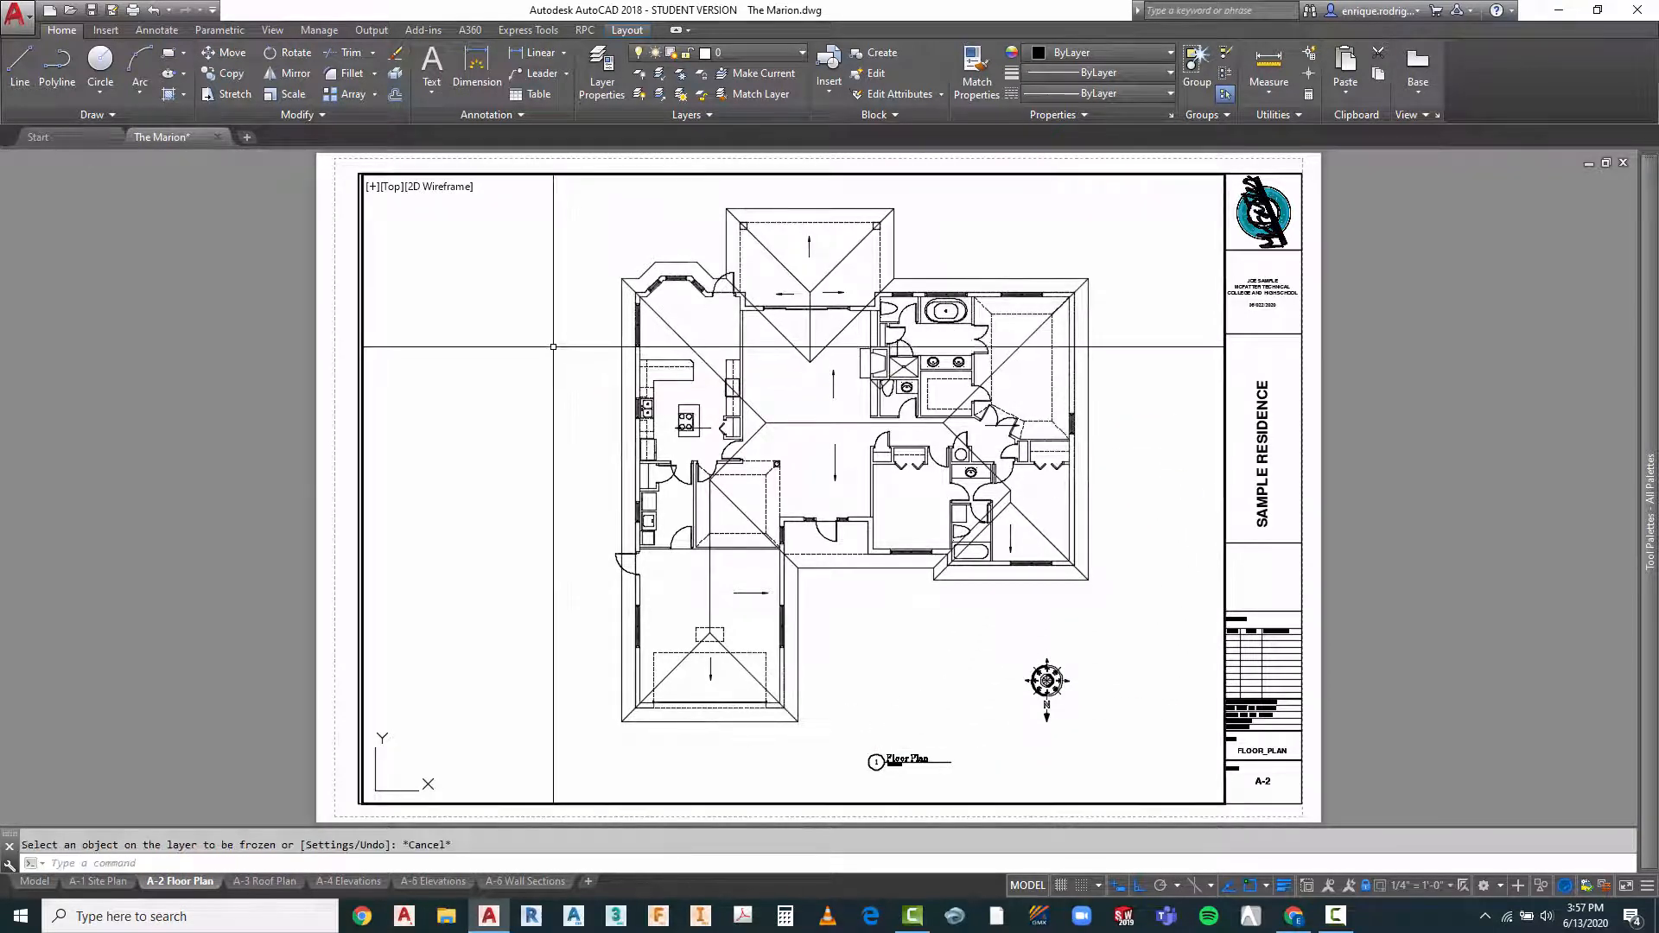
# Freeze the roof slope arrows' layer, A-Roof-Slpe, in the floor plan viewport
pyautogui.click(1354, 882)
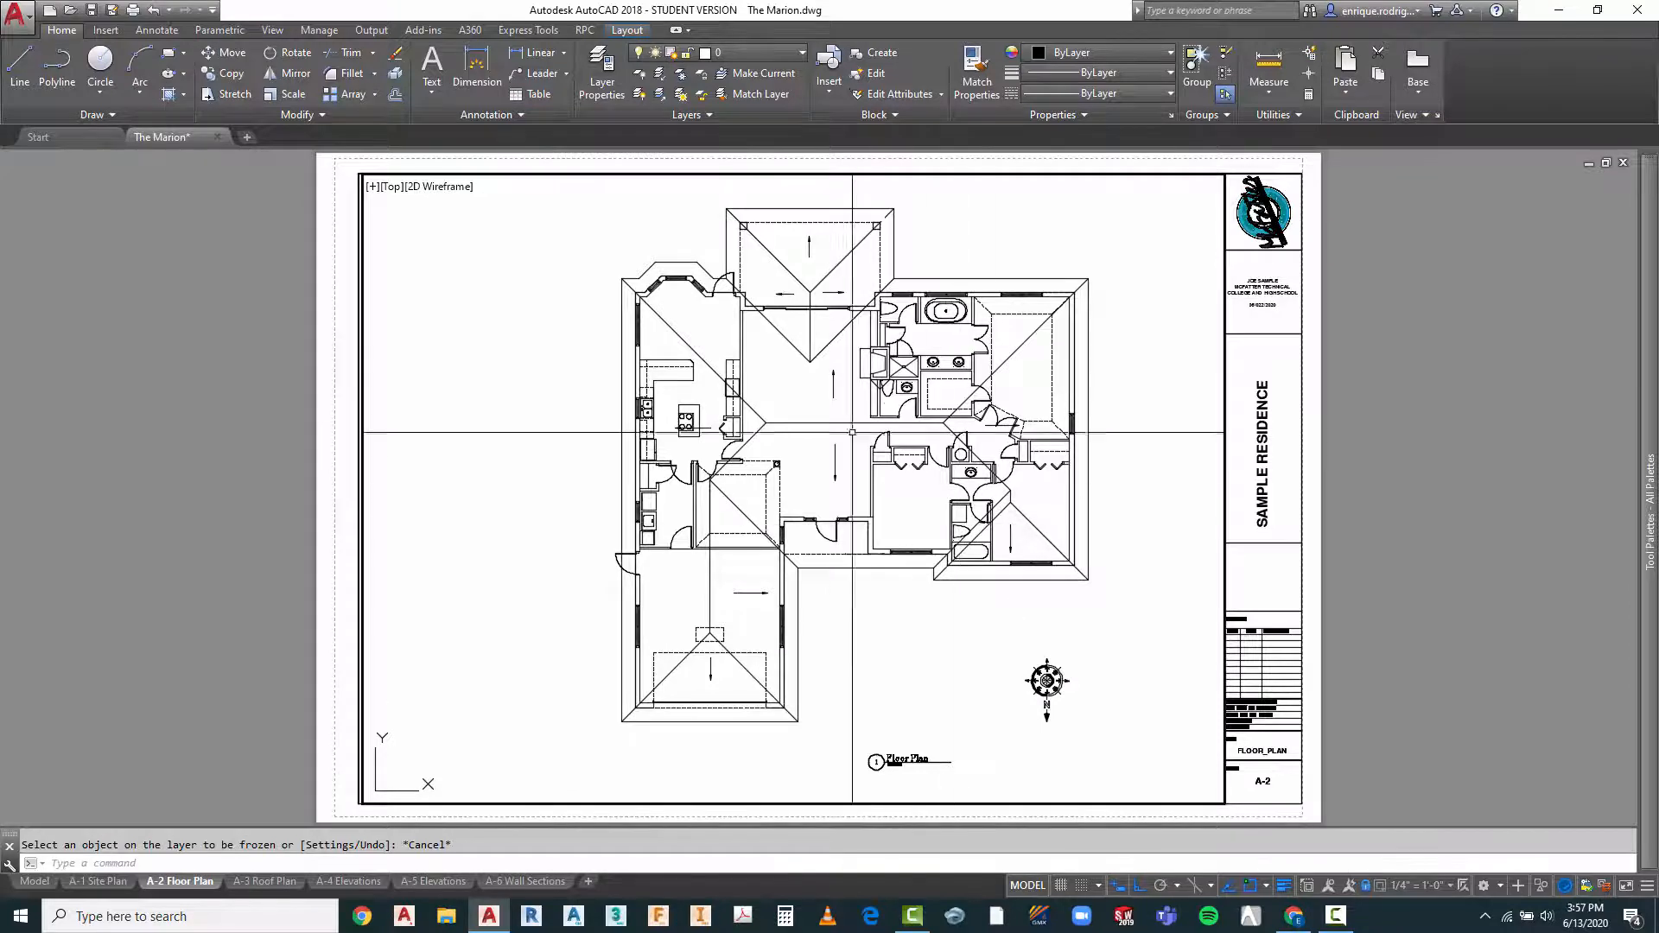
pyautogui.scroll(-1, 676, 364)
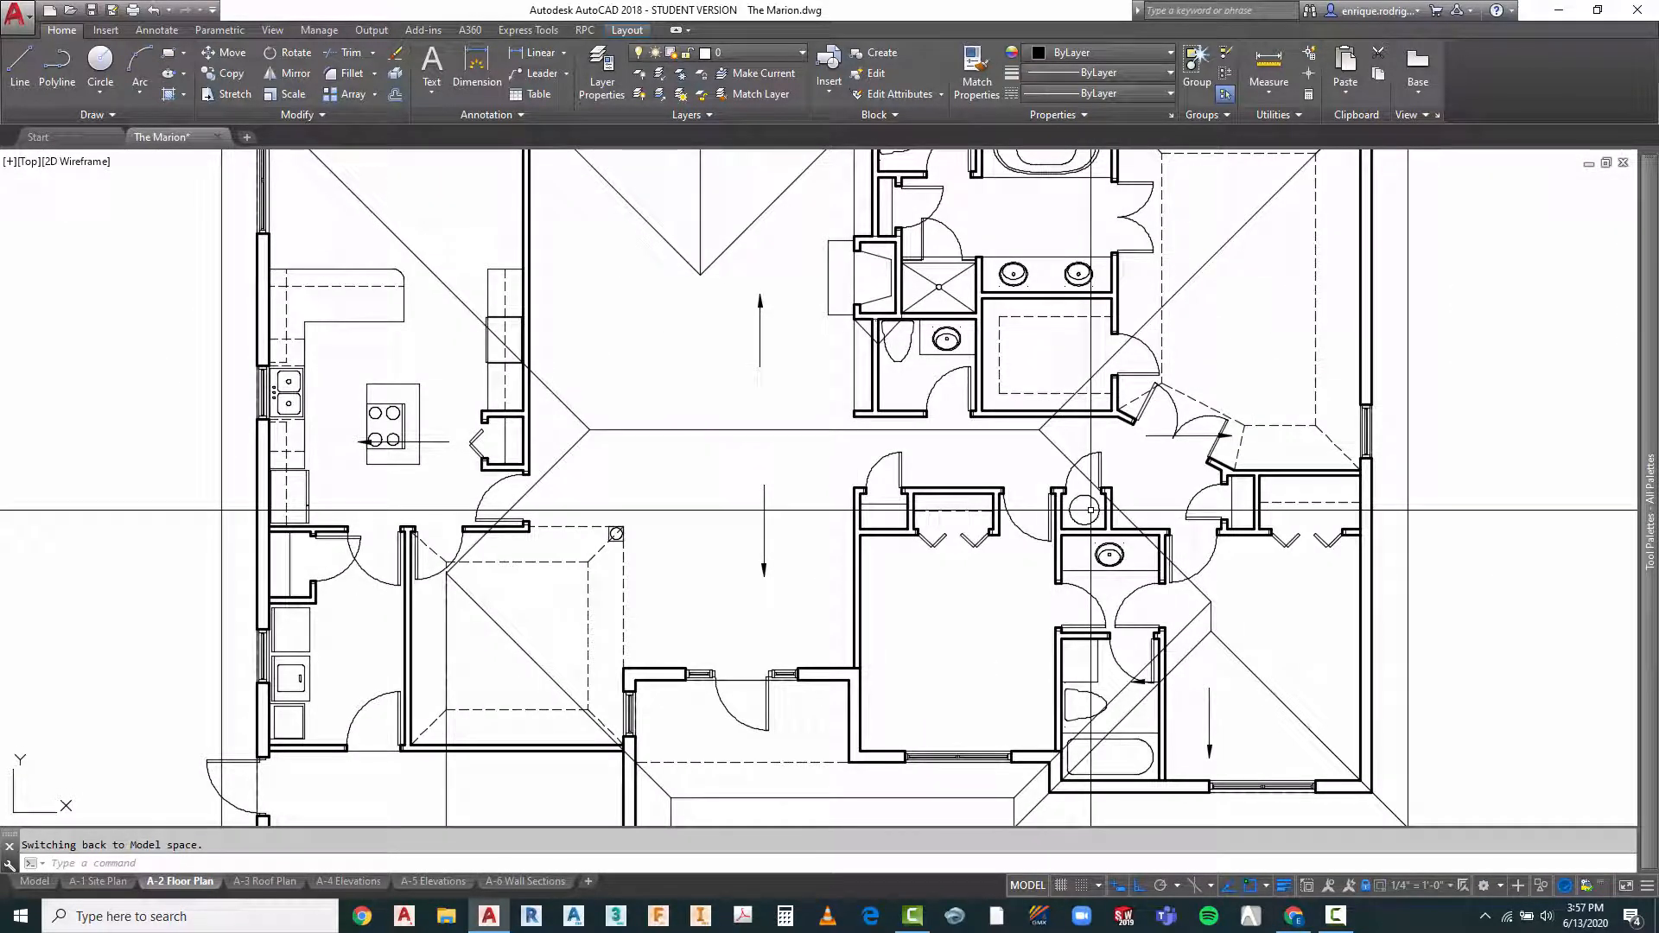
pyautogui.scroll(-1, 939, 397)
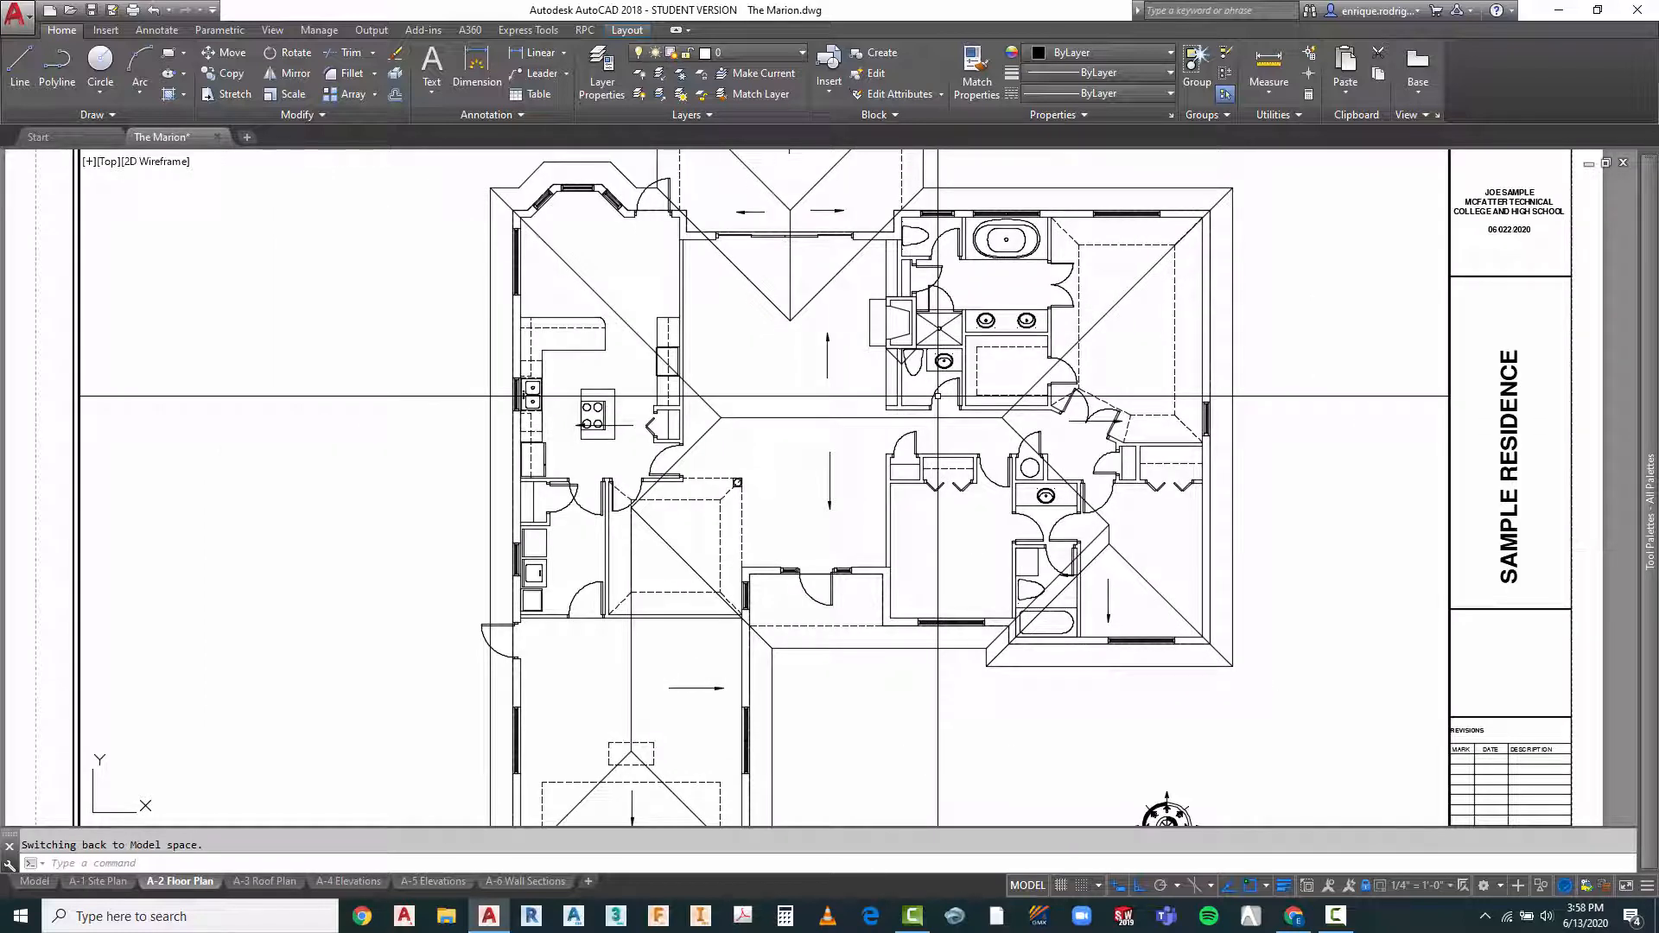
pyautogui.scroll(-1, 938, 396)
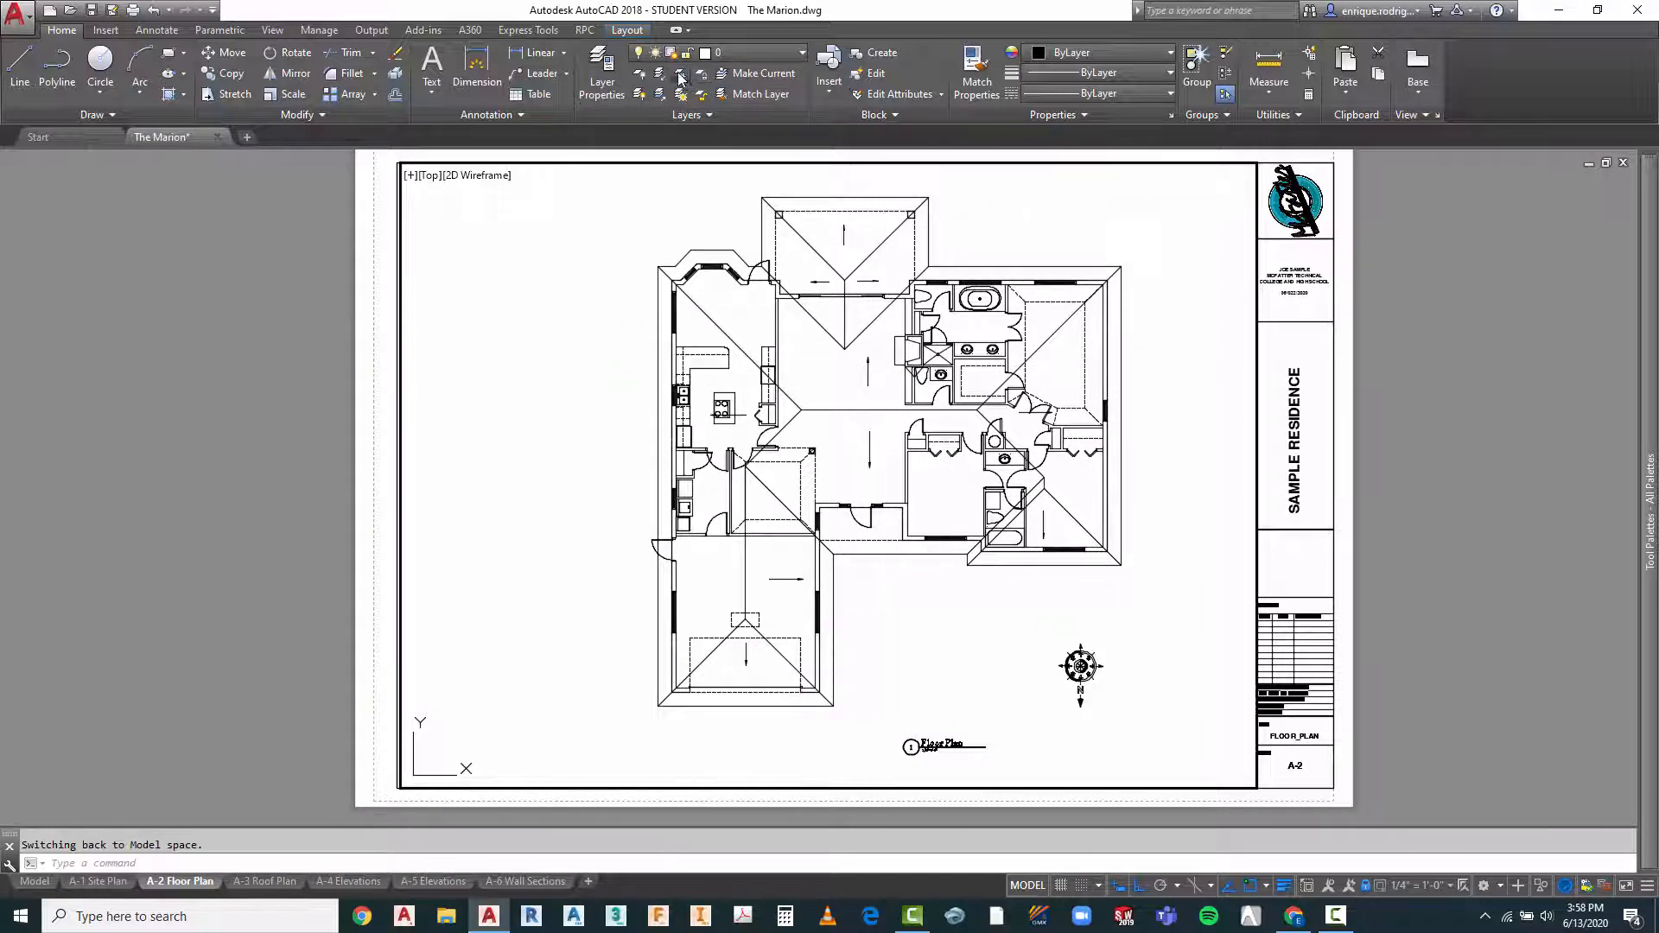
pyautogui.click(681, 78)
pyautogui.click(869, 376)
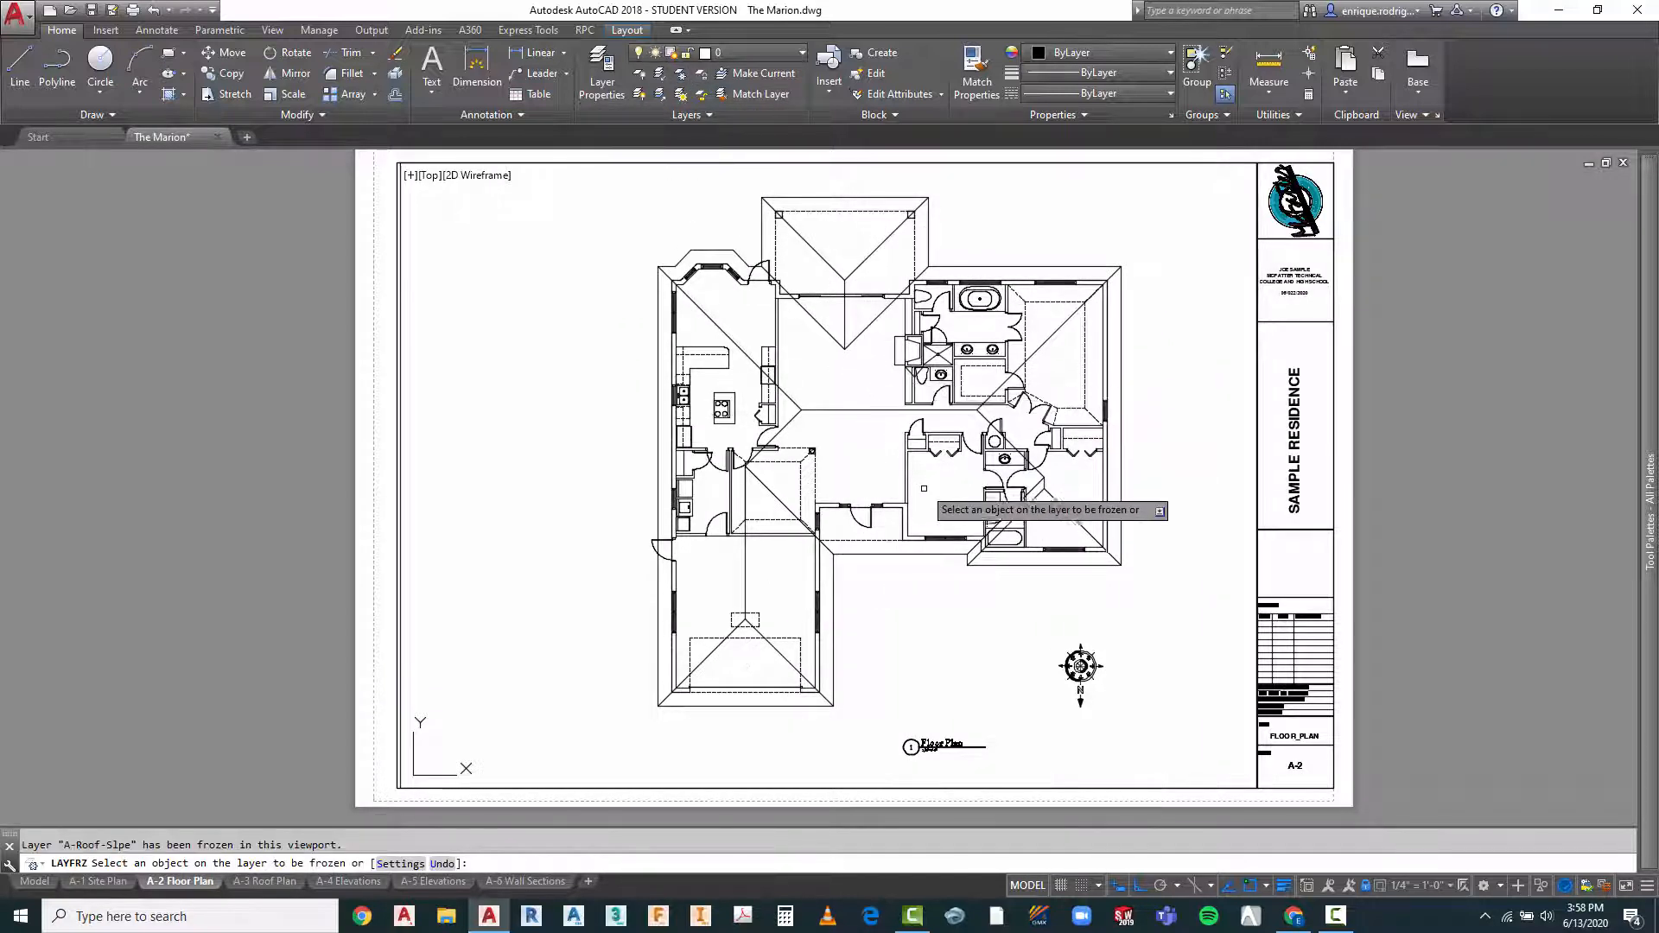
pyautogui.press('Escape')
# Freeze the chimney layer A-Roof-Chmy in the floor plan viewport through the layer properties
pyautogui.scroll(4, 910, 371)
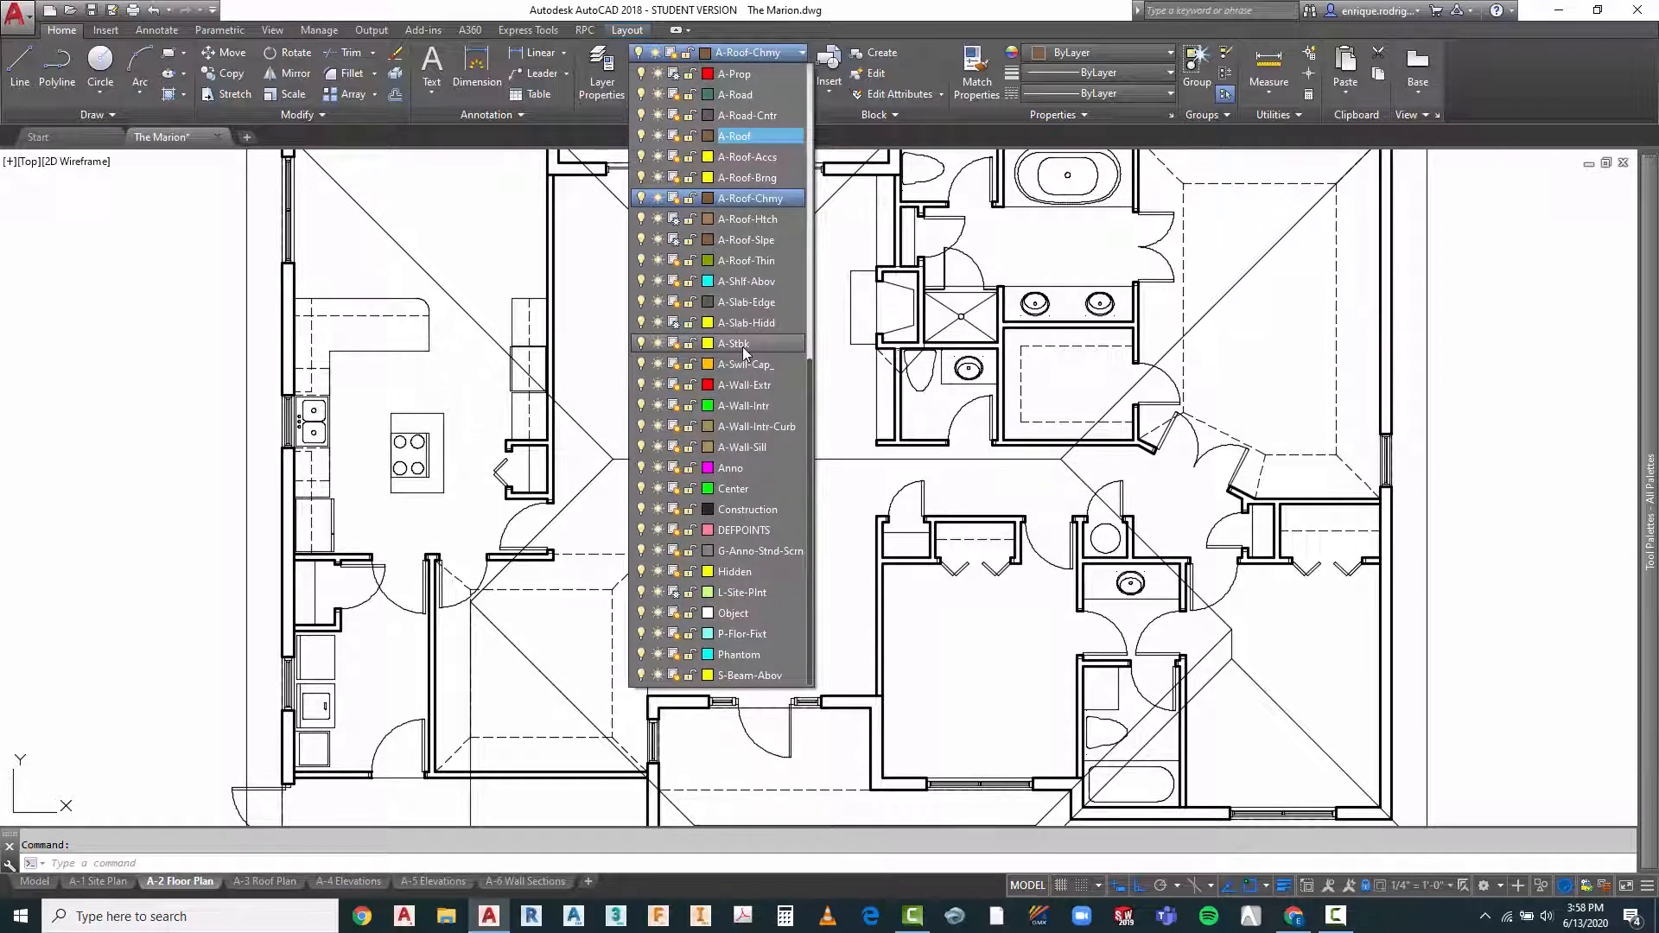
pyautogui.click(946, 330)
pyautogui.click(606, 90)
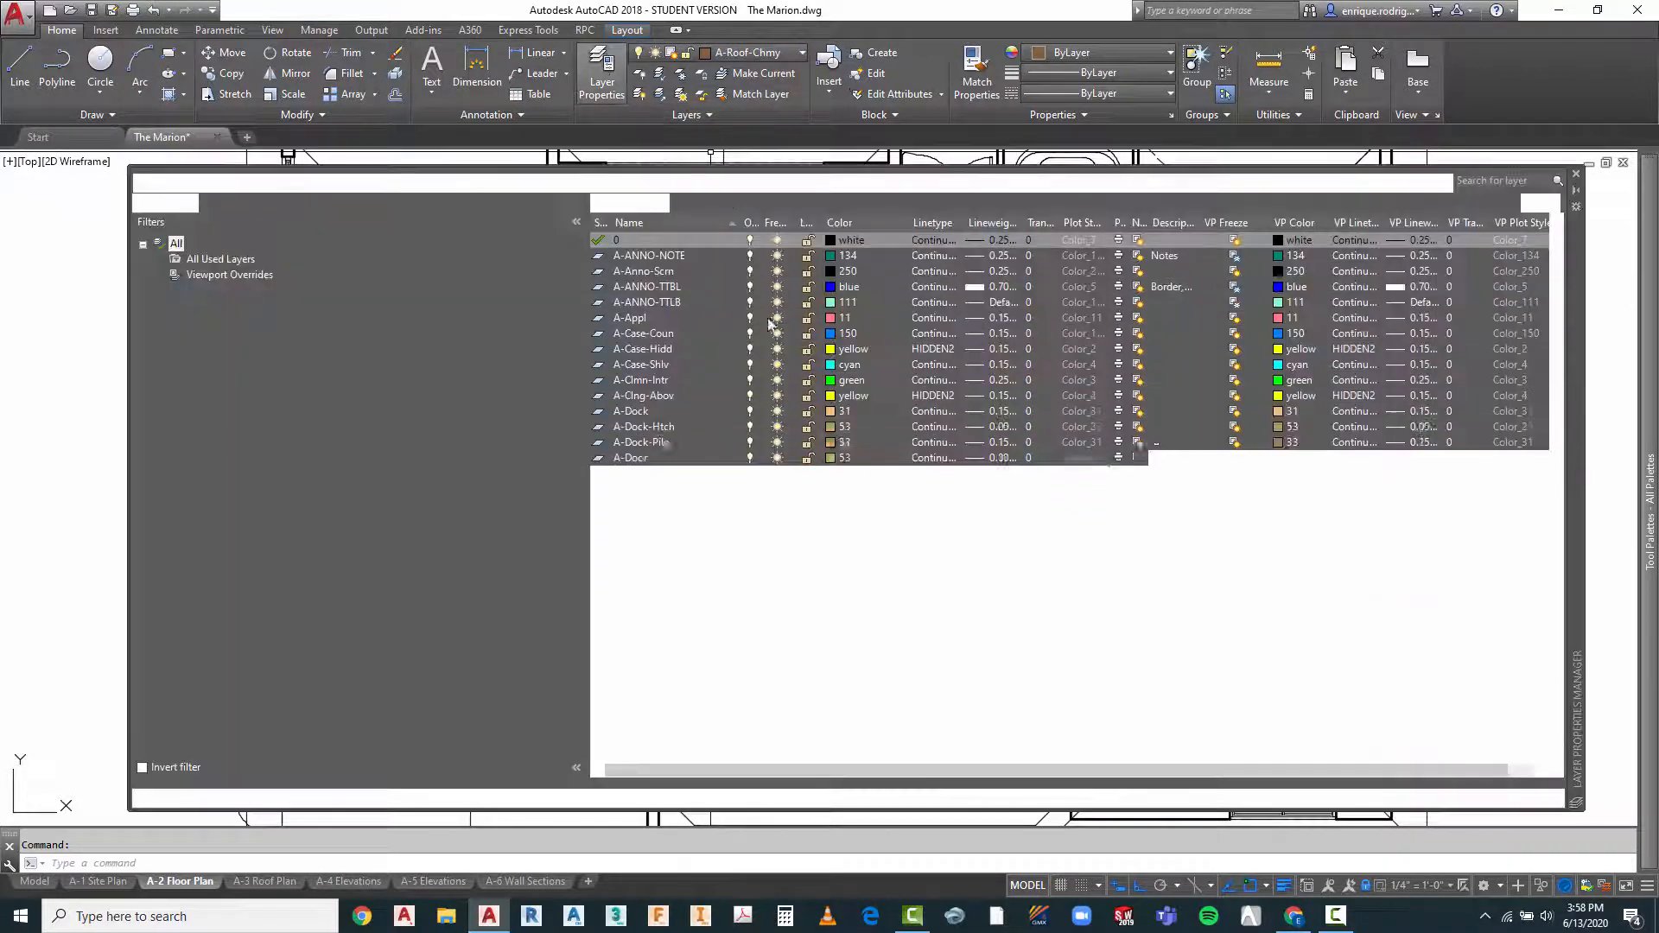
pyautogui.scroll(-2, 704, 597)
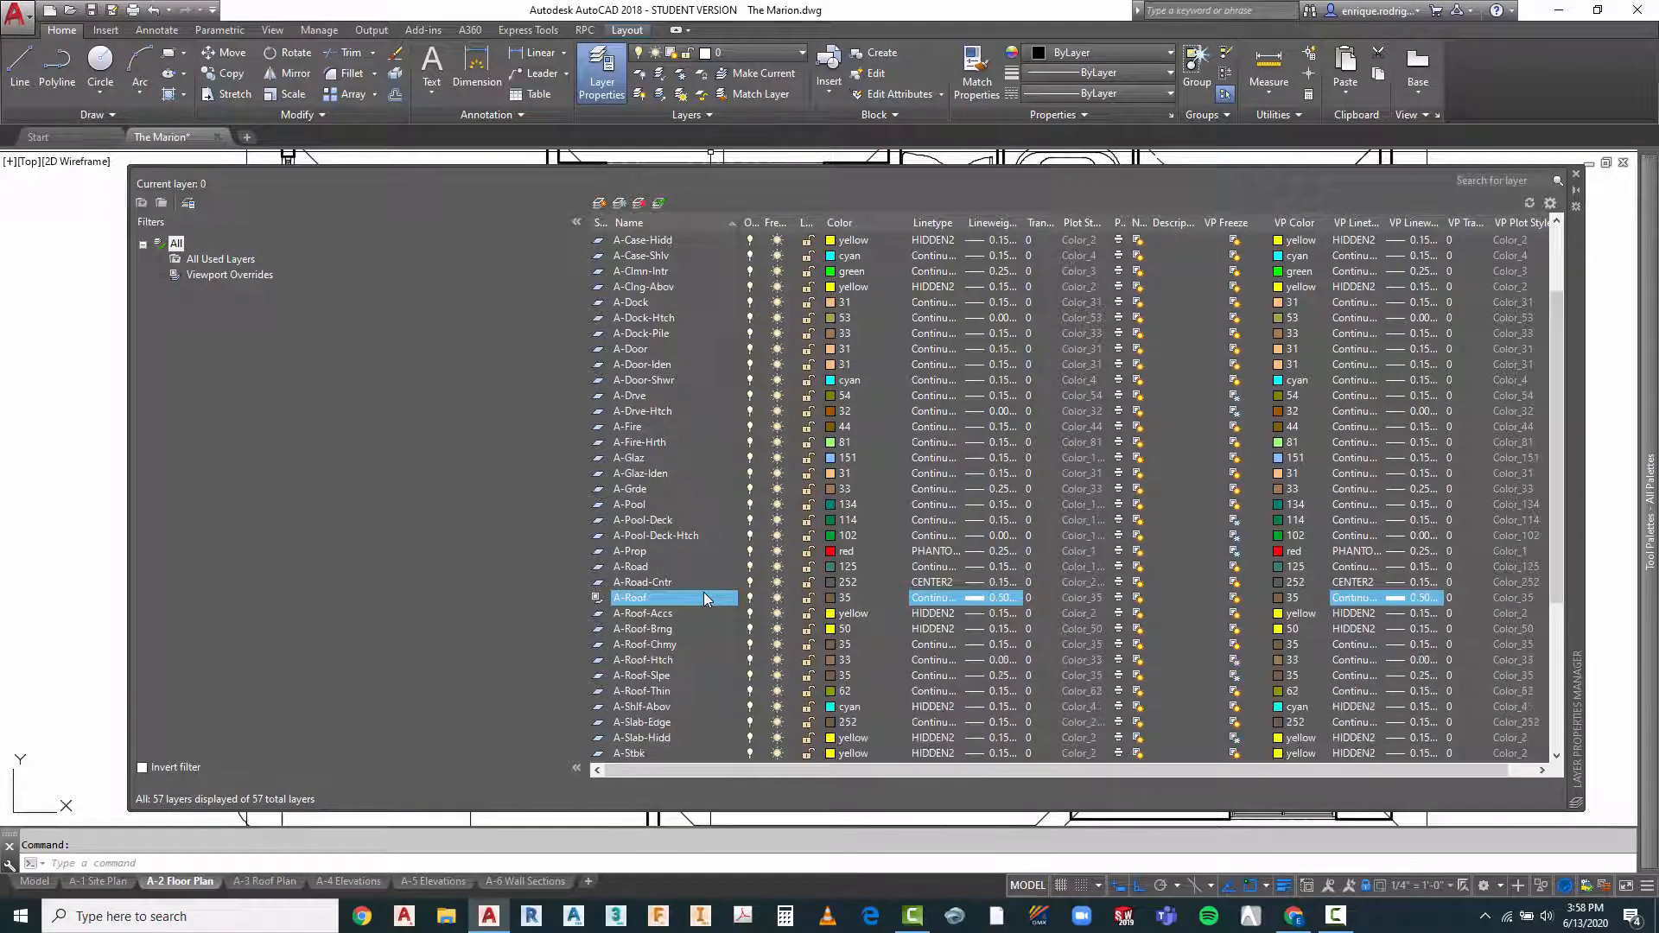
pyautogui.click(673, 645)
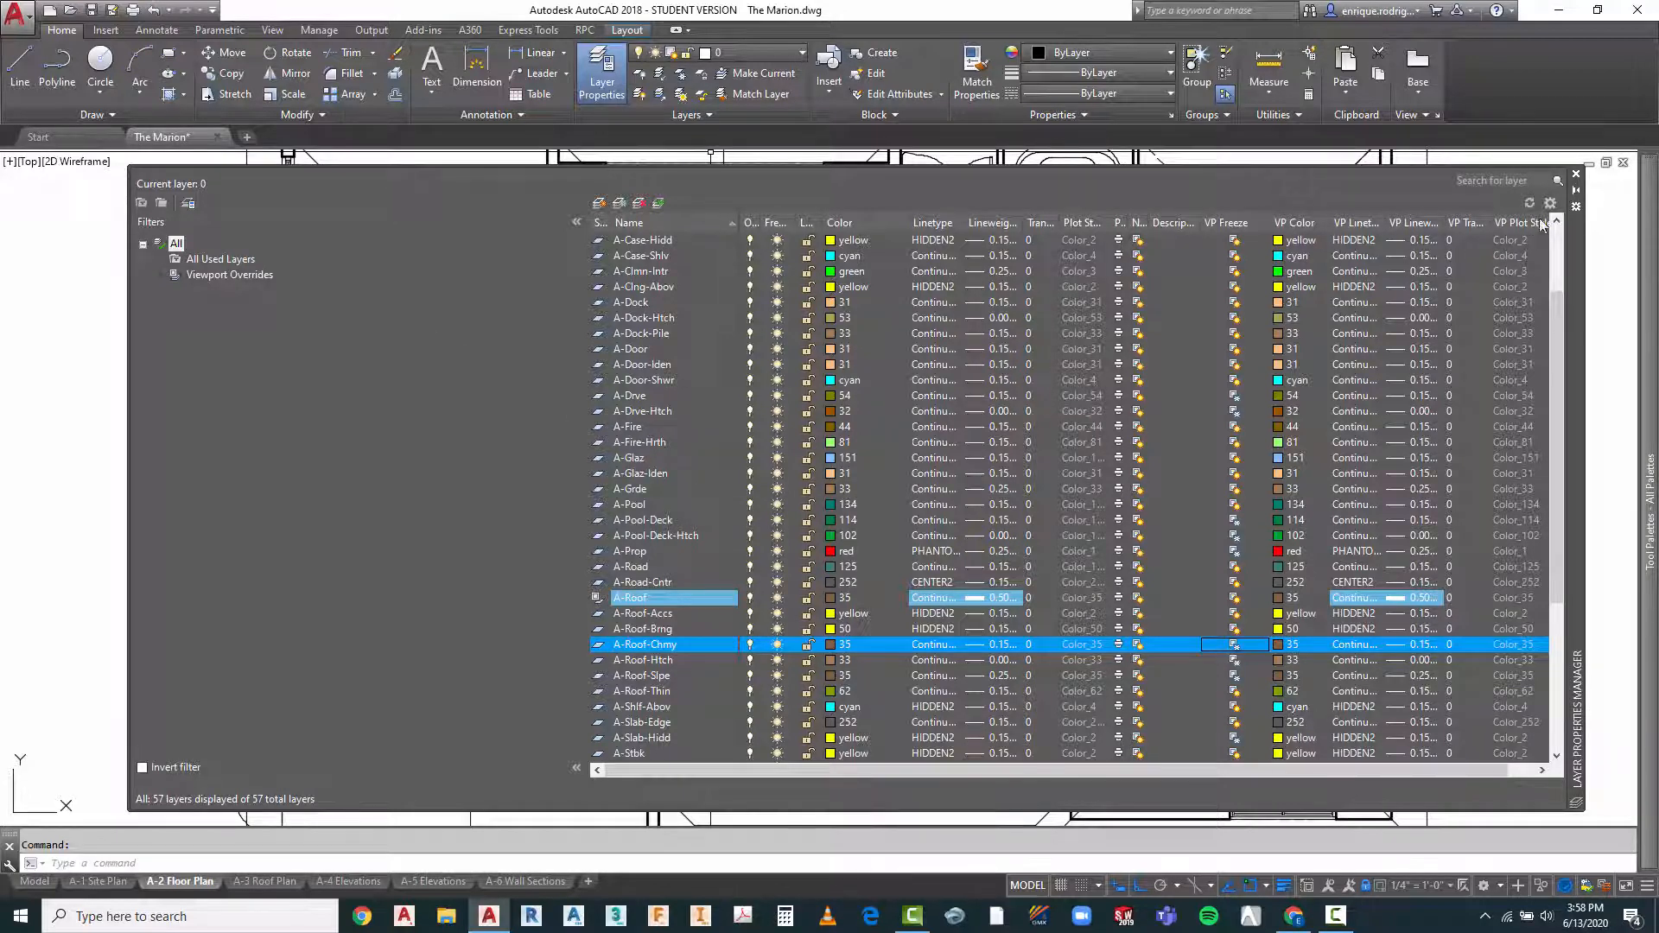
pyautogui.click(1576, 176)
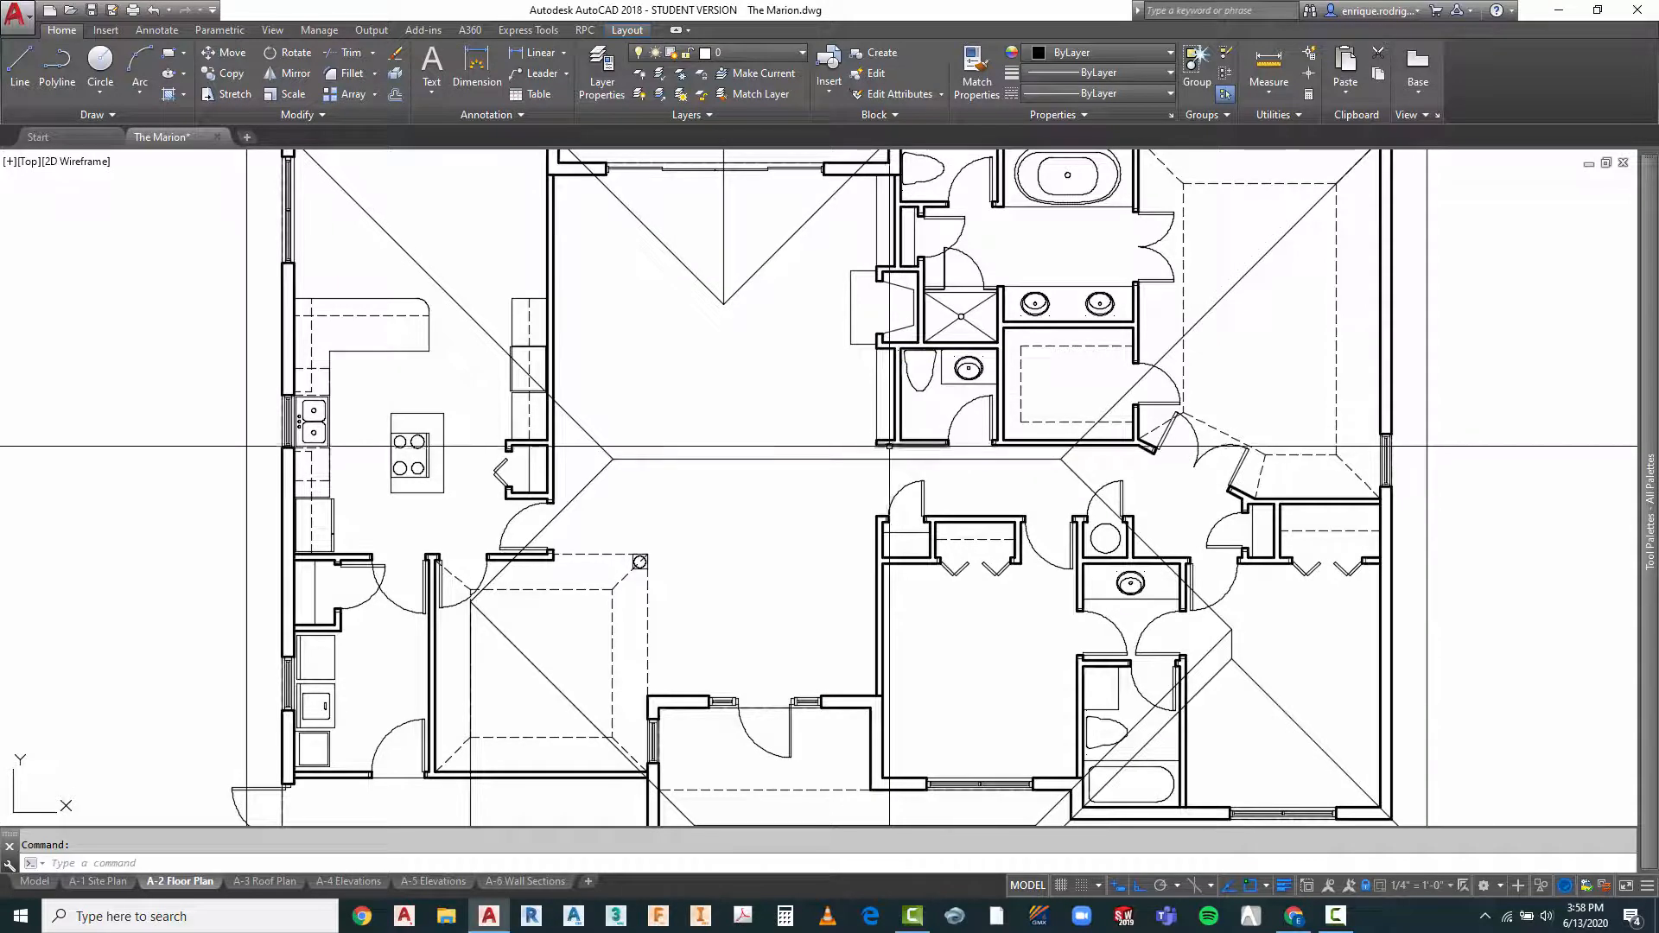
# Override the A-Roof layer's viewport linetype with HIDDEN2 for the A-2 Floor Plan viewport
pyautogui.scroll(-2, 858, 390)
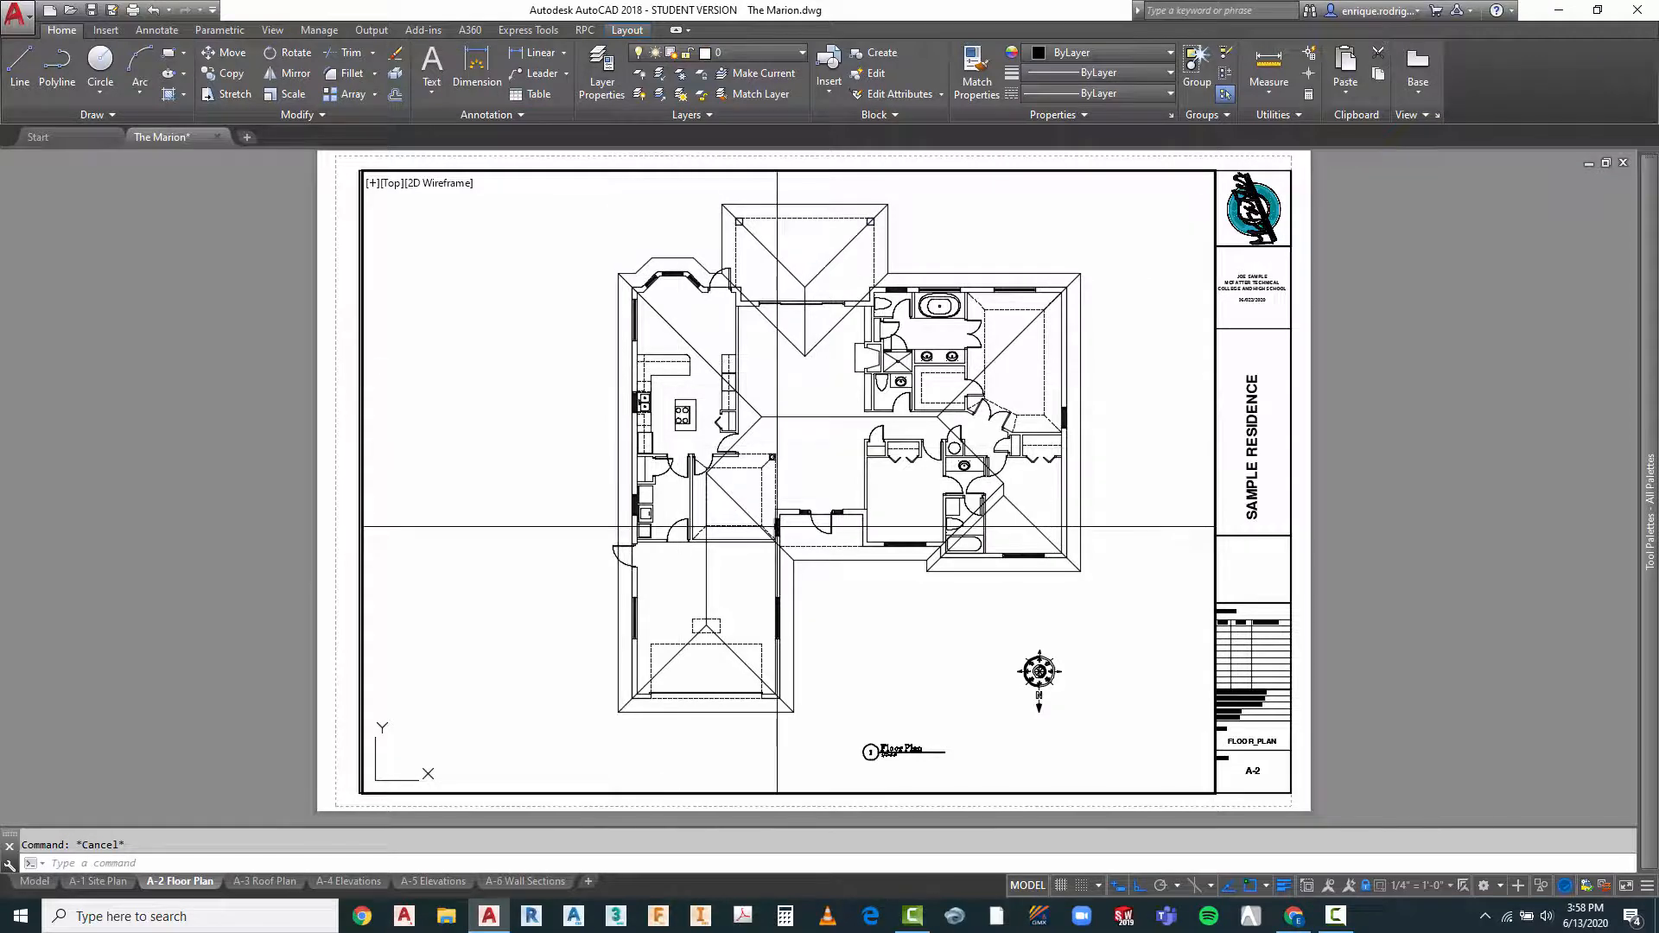
pyautogui.scroll(3, 831, 353)
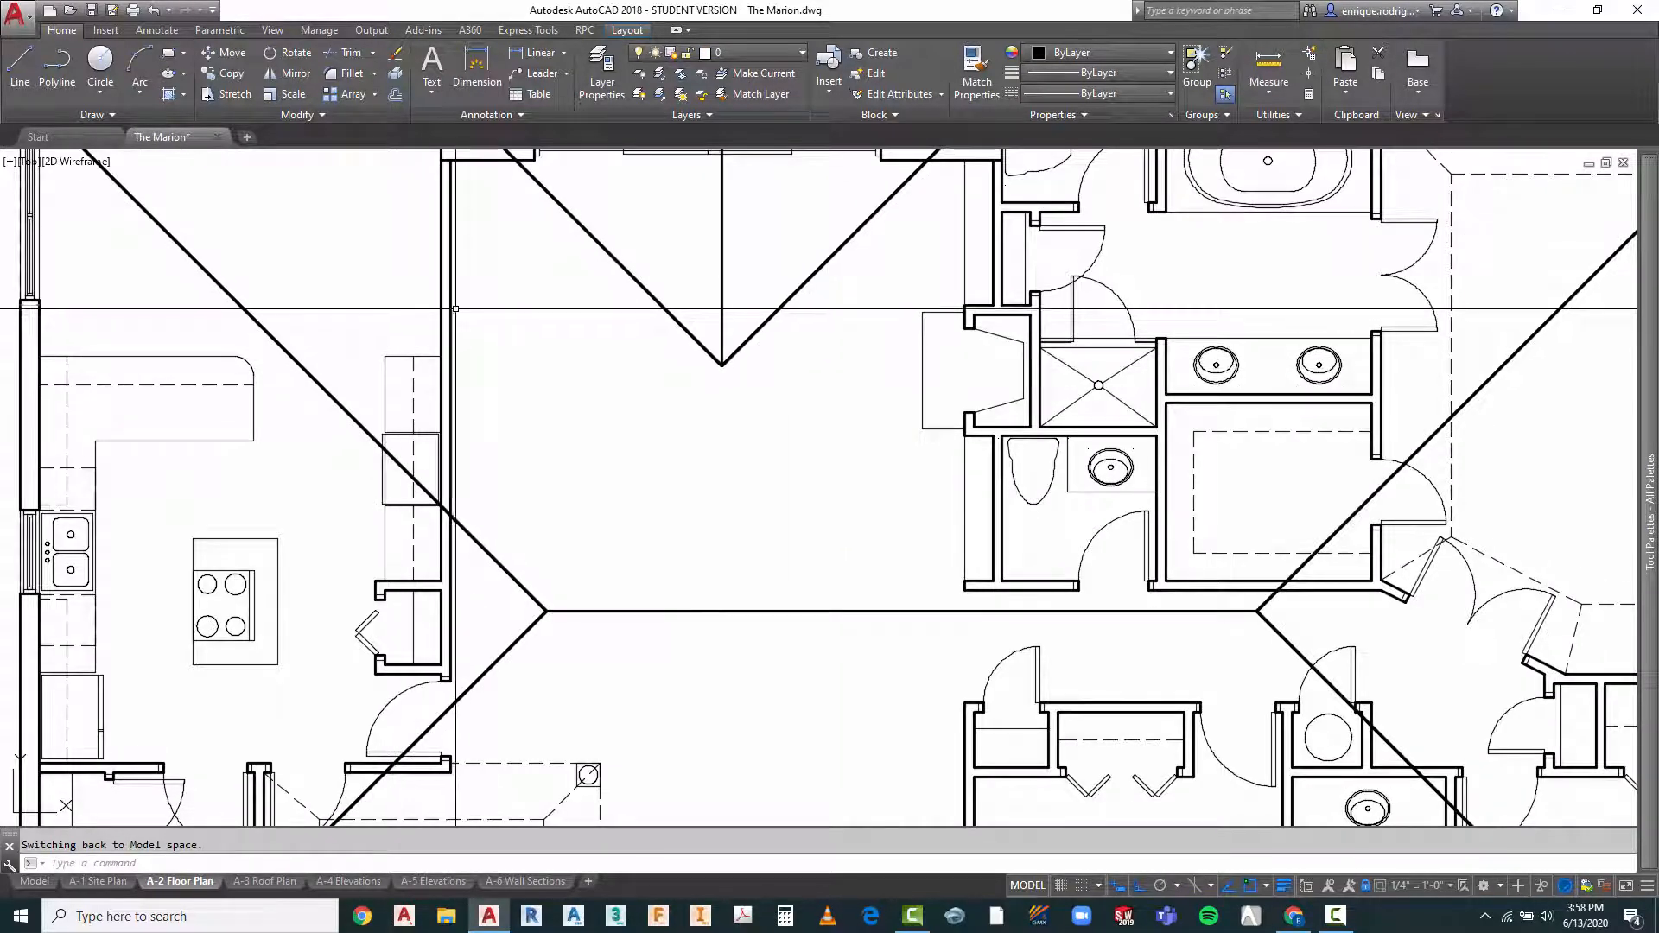
pyautogui.scroll(-3, 556, 436)
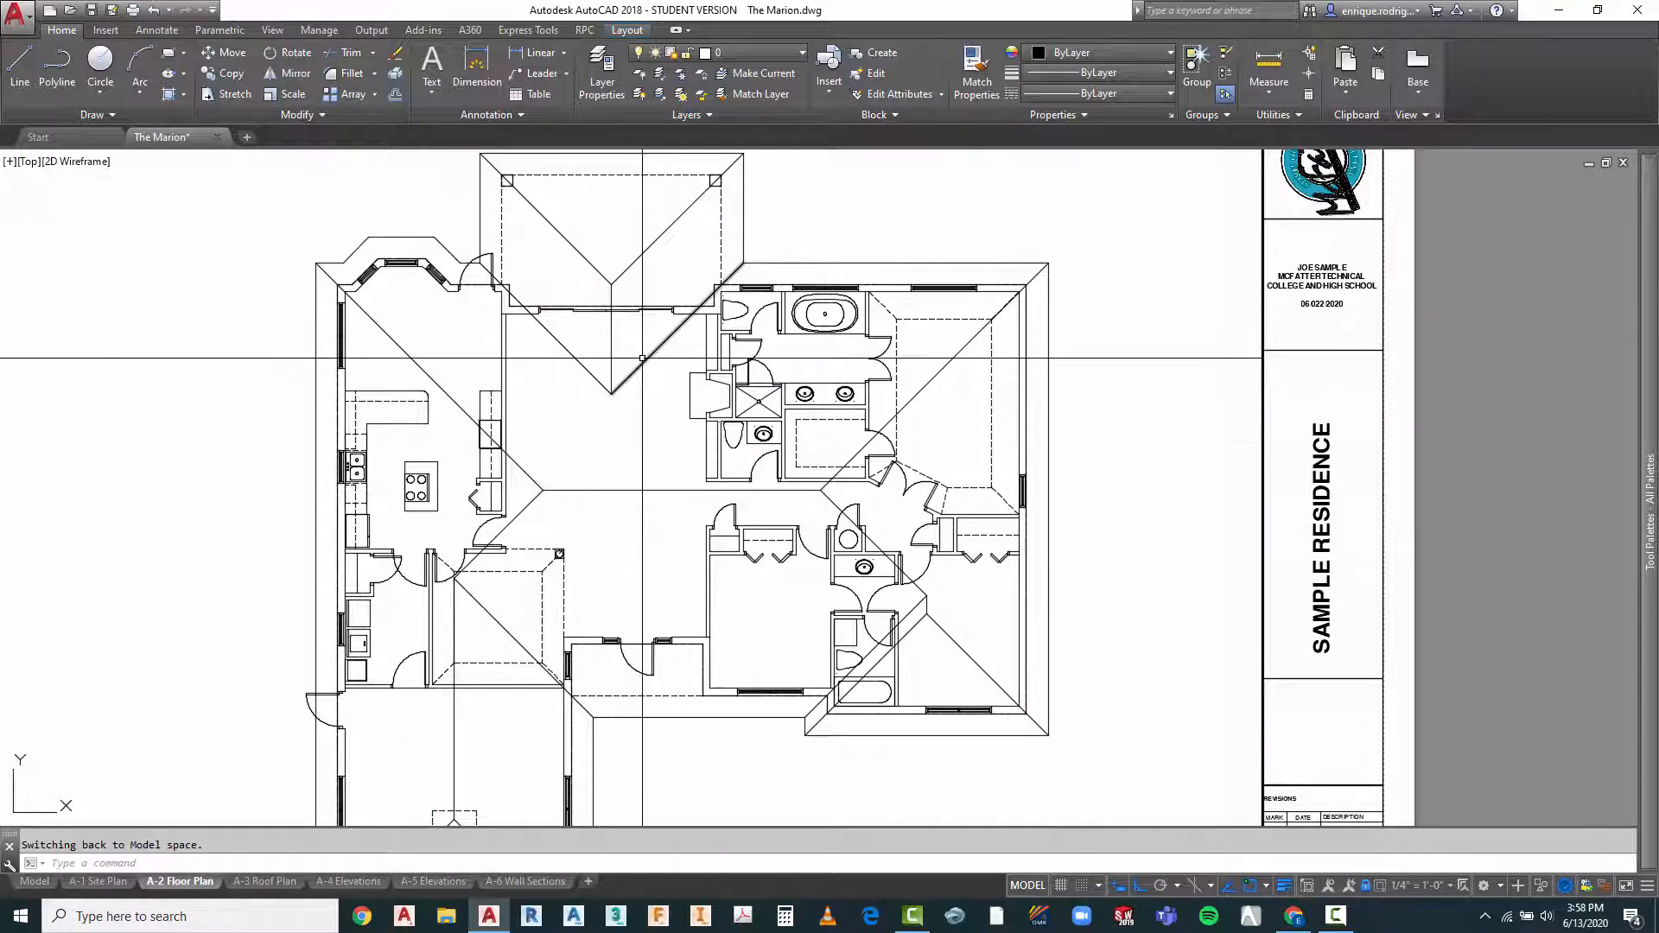
pyautogui.click(601, 74)
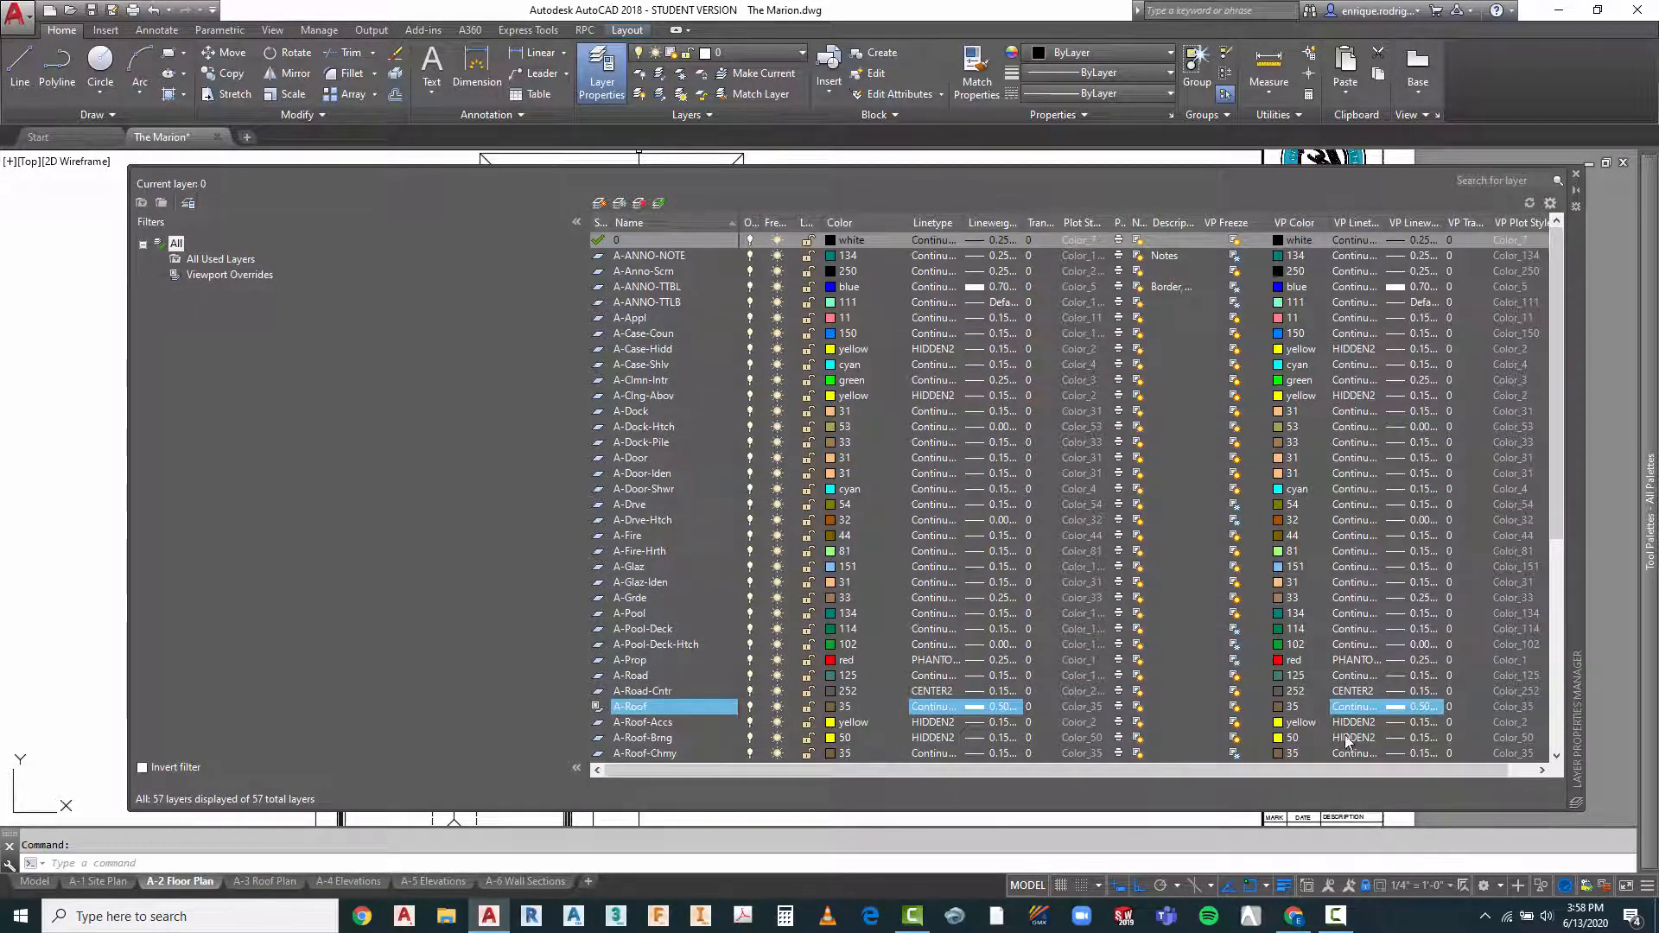
pyautogui.click(1362, 713)
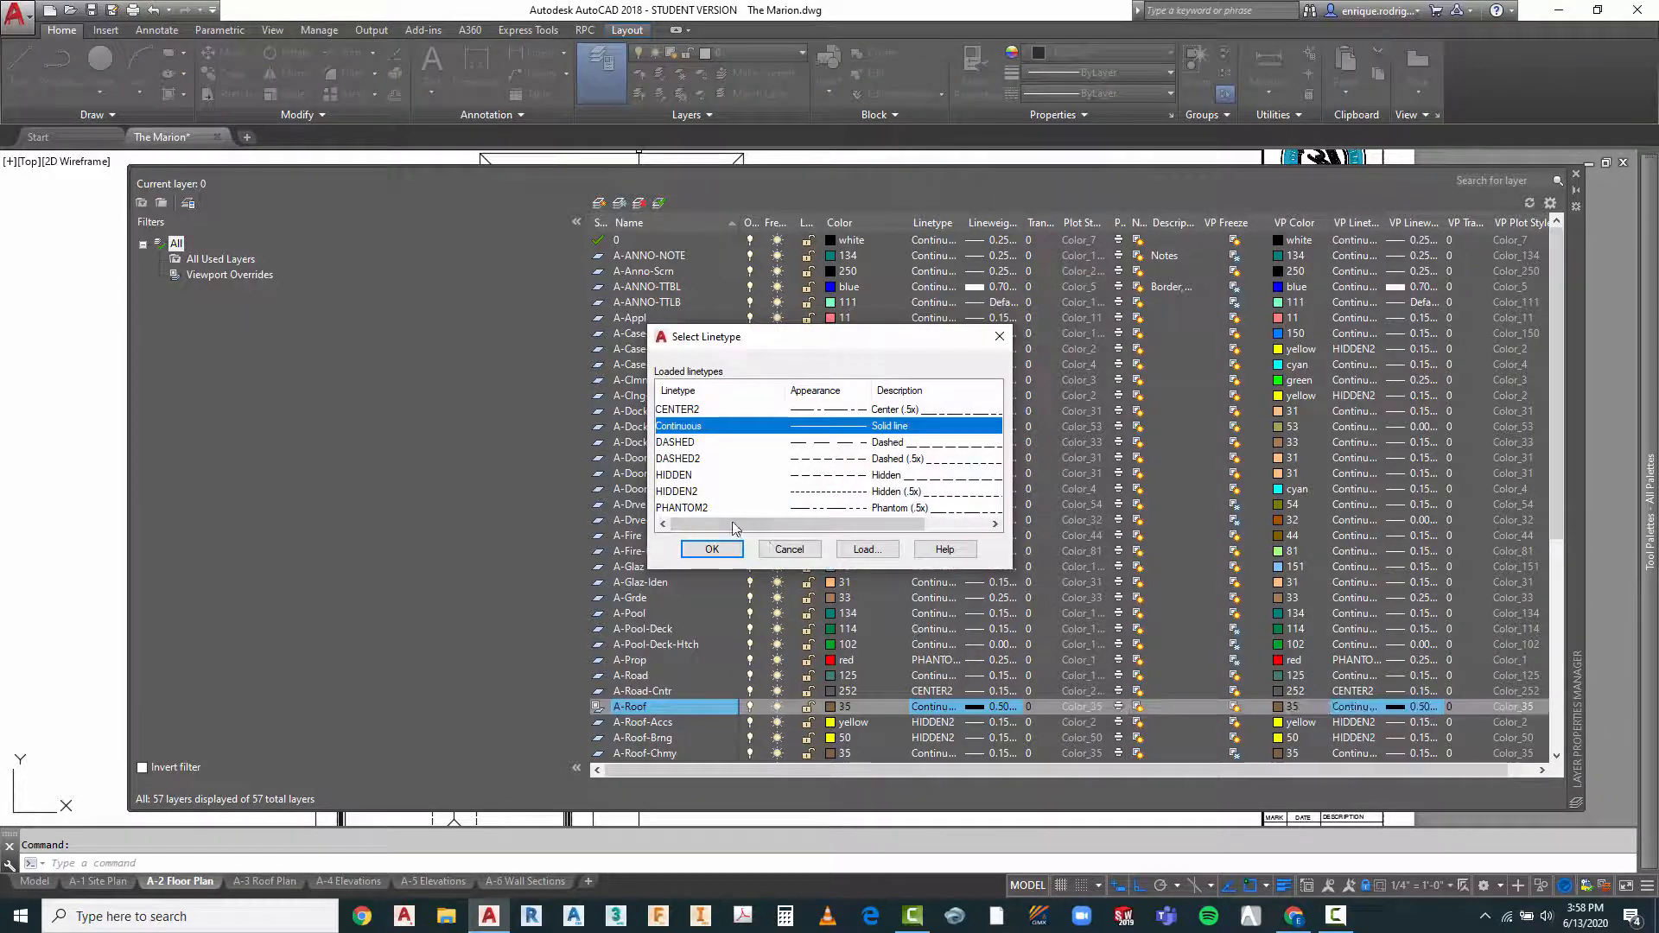
pyautogui.click(684, 492)
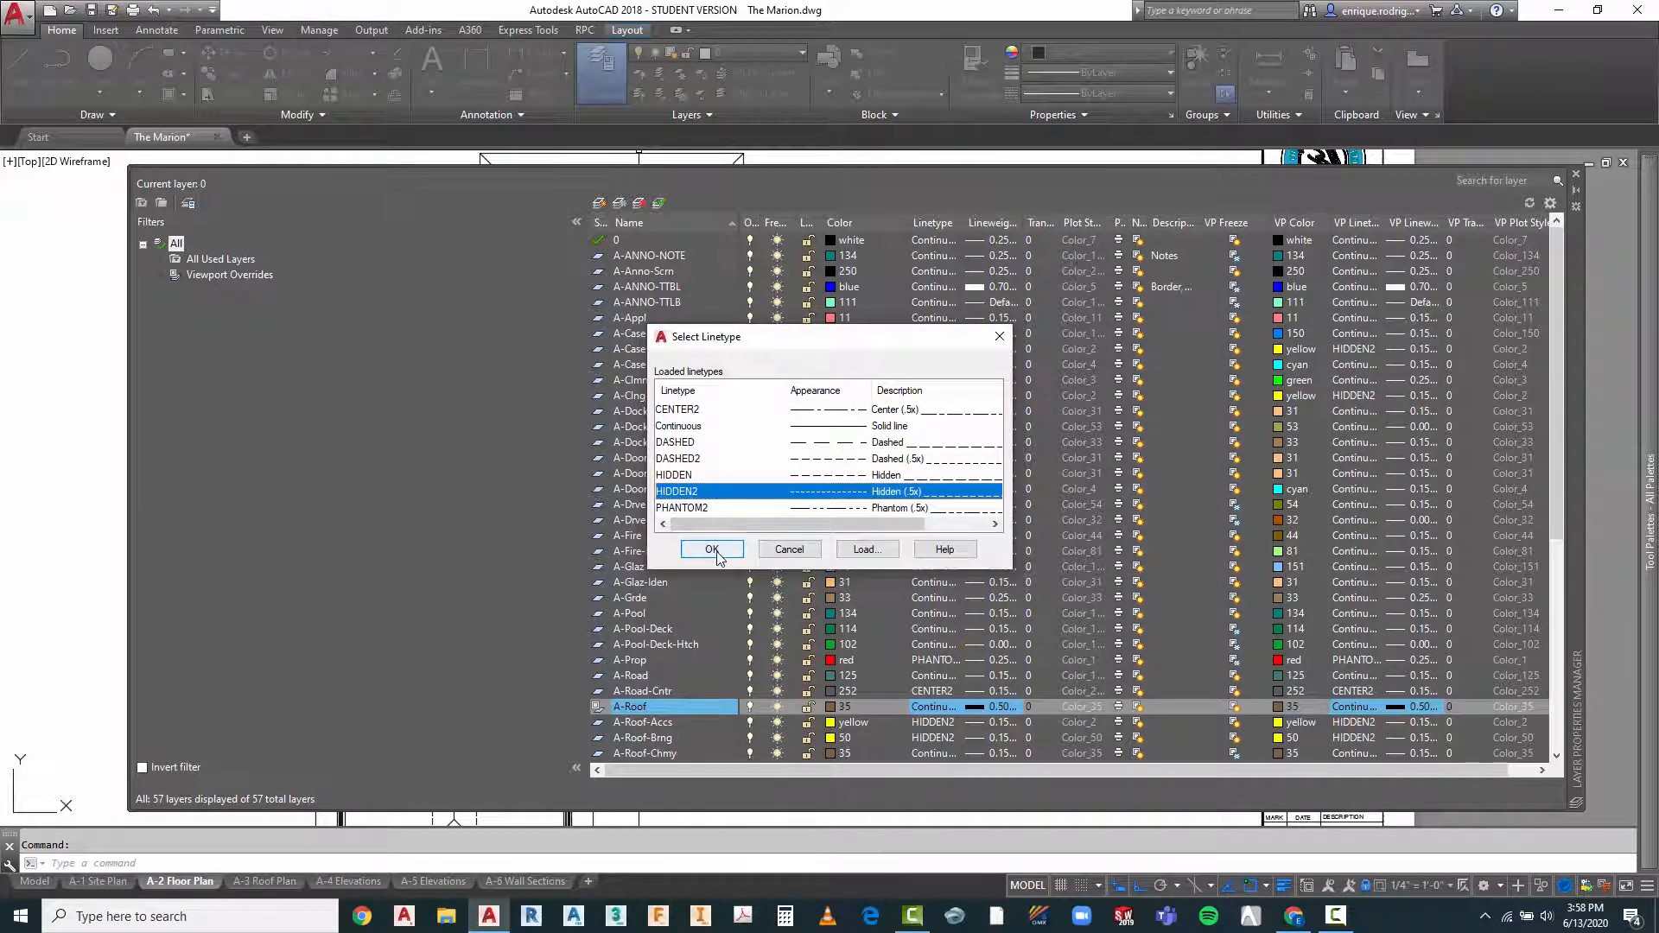
pyautogui.click(712, 551)
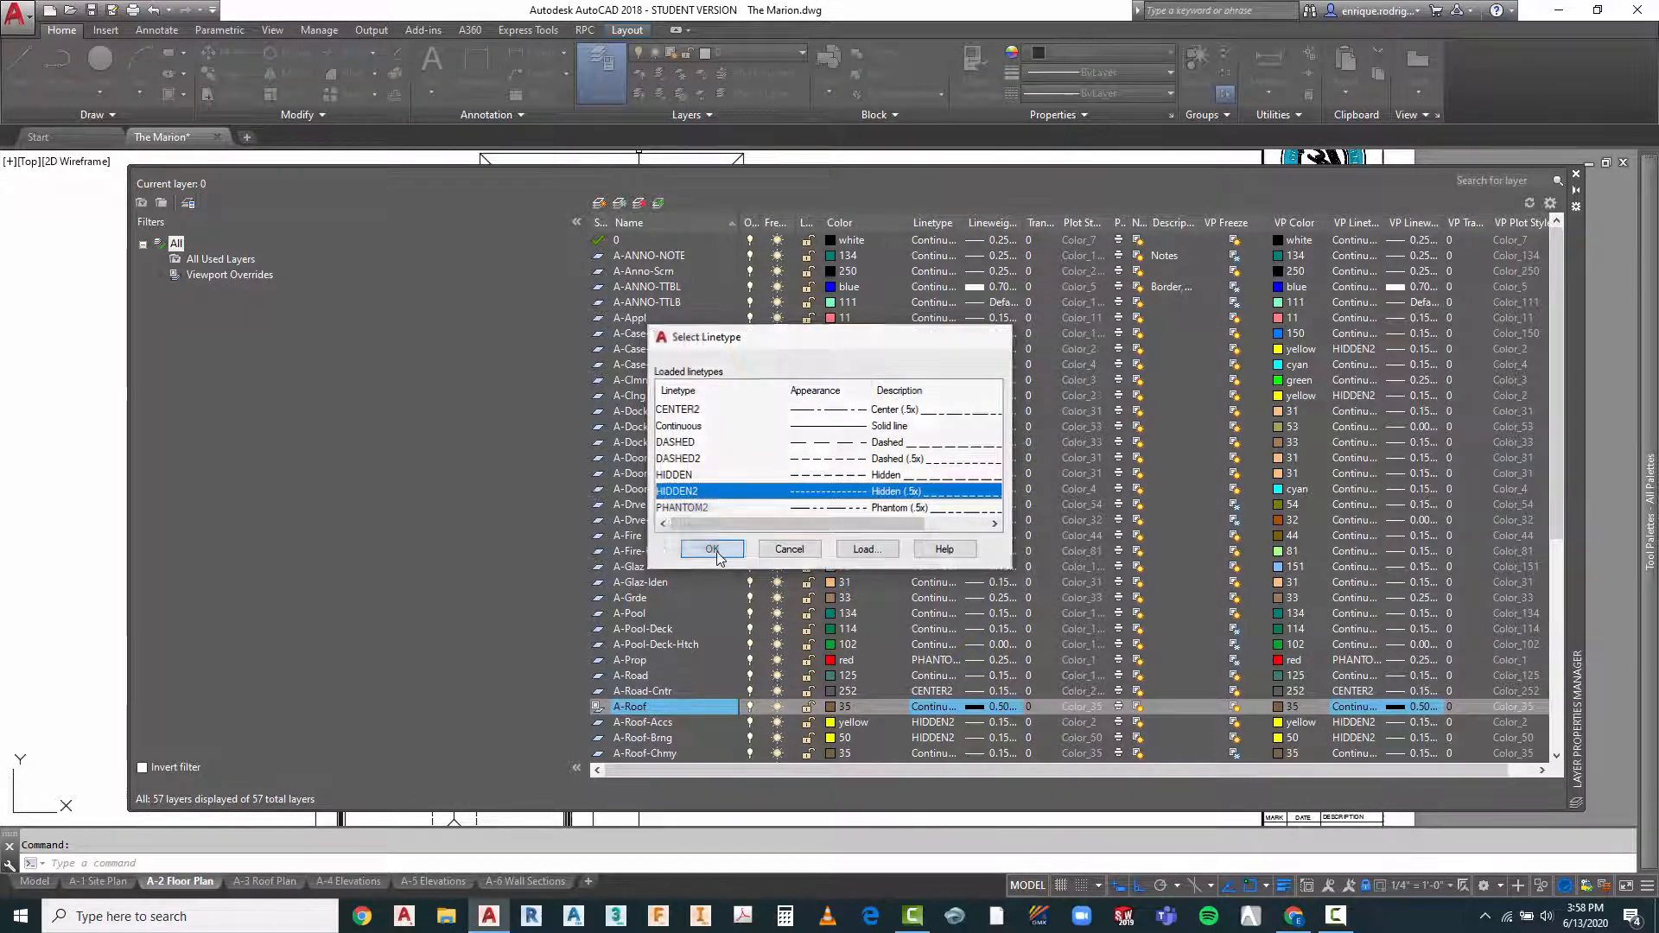
# Override the A-Roof layer's viewport lineweight with 0.05 mm and close the layer properties
pyautogui.click(1416, 707)
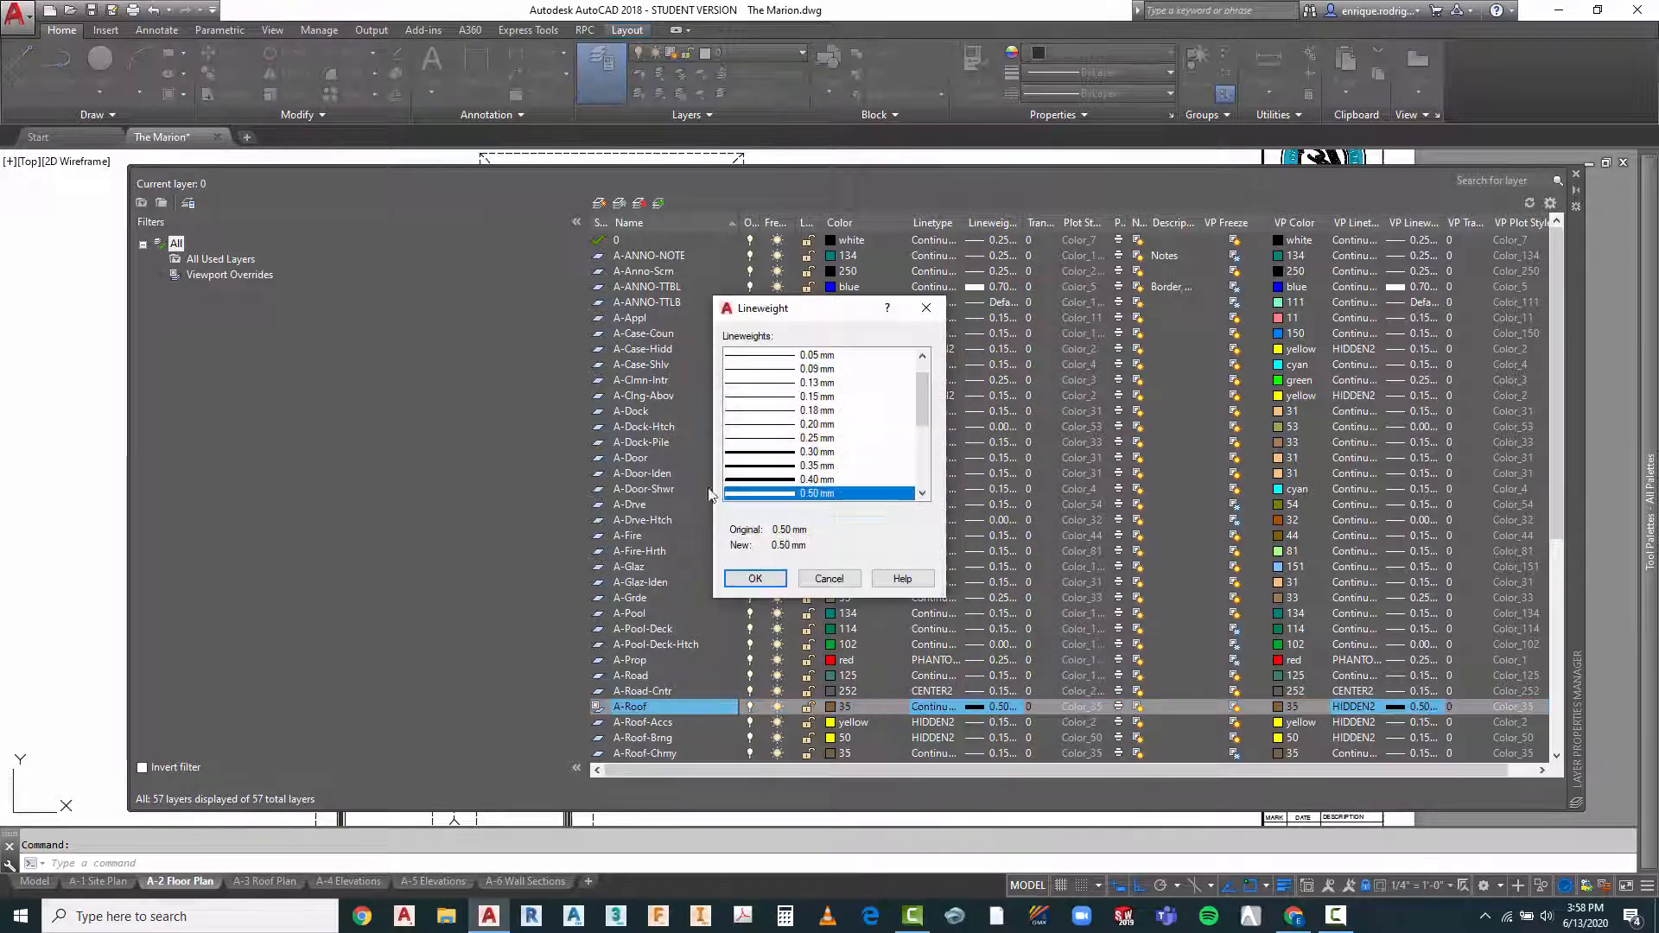
pyautogui.click(813, 356)
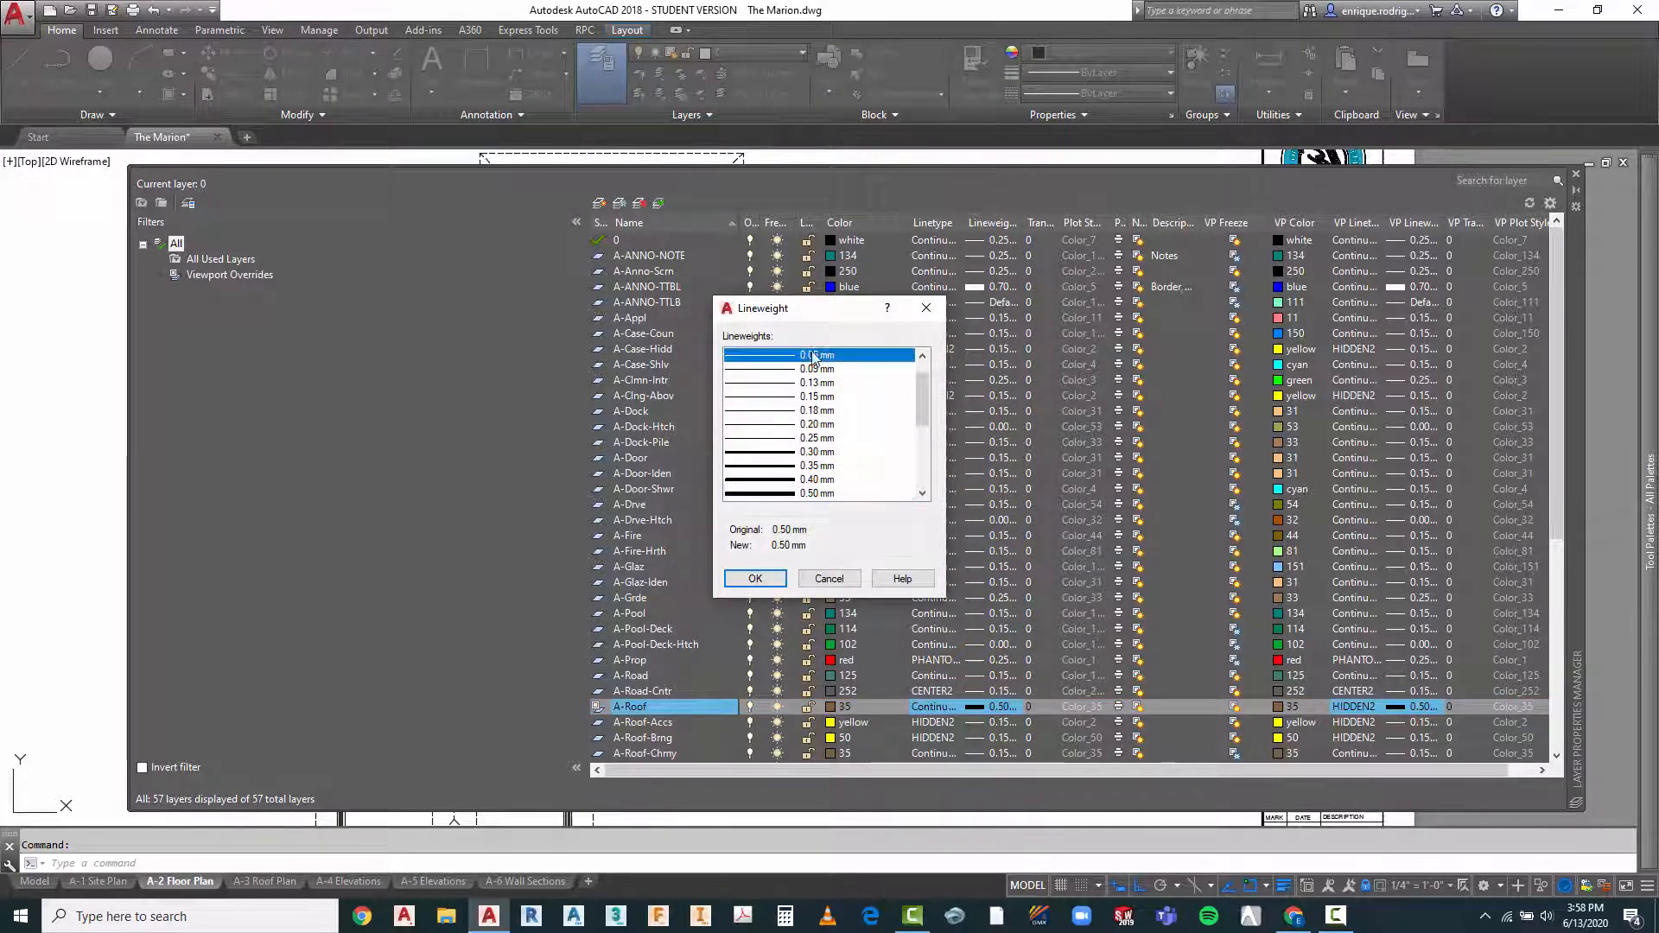
pyautogui.click(755, 579)
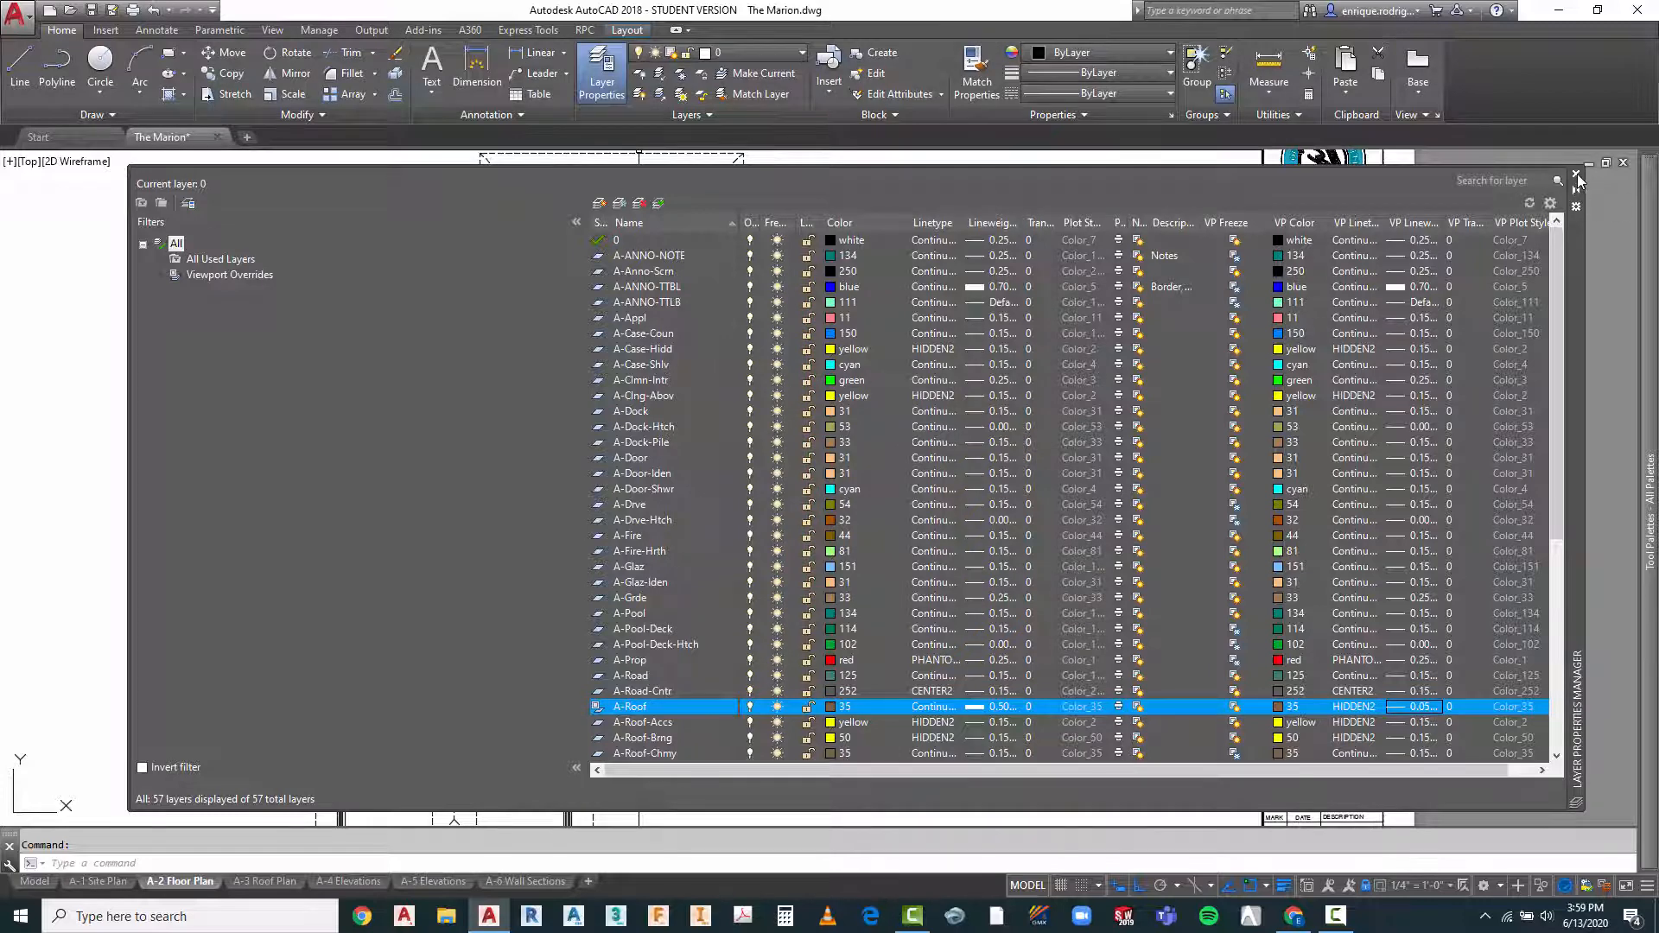
pyautogui.click(1576, 177)
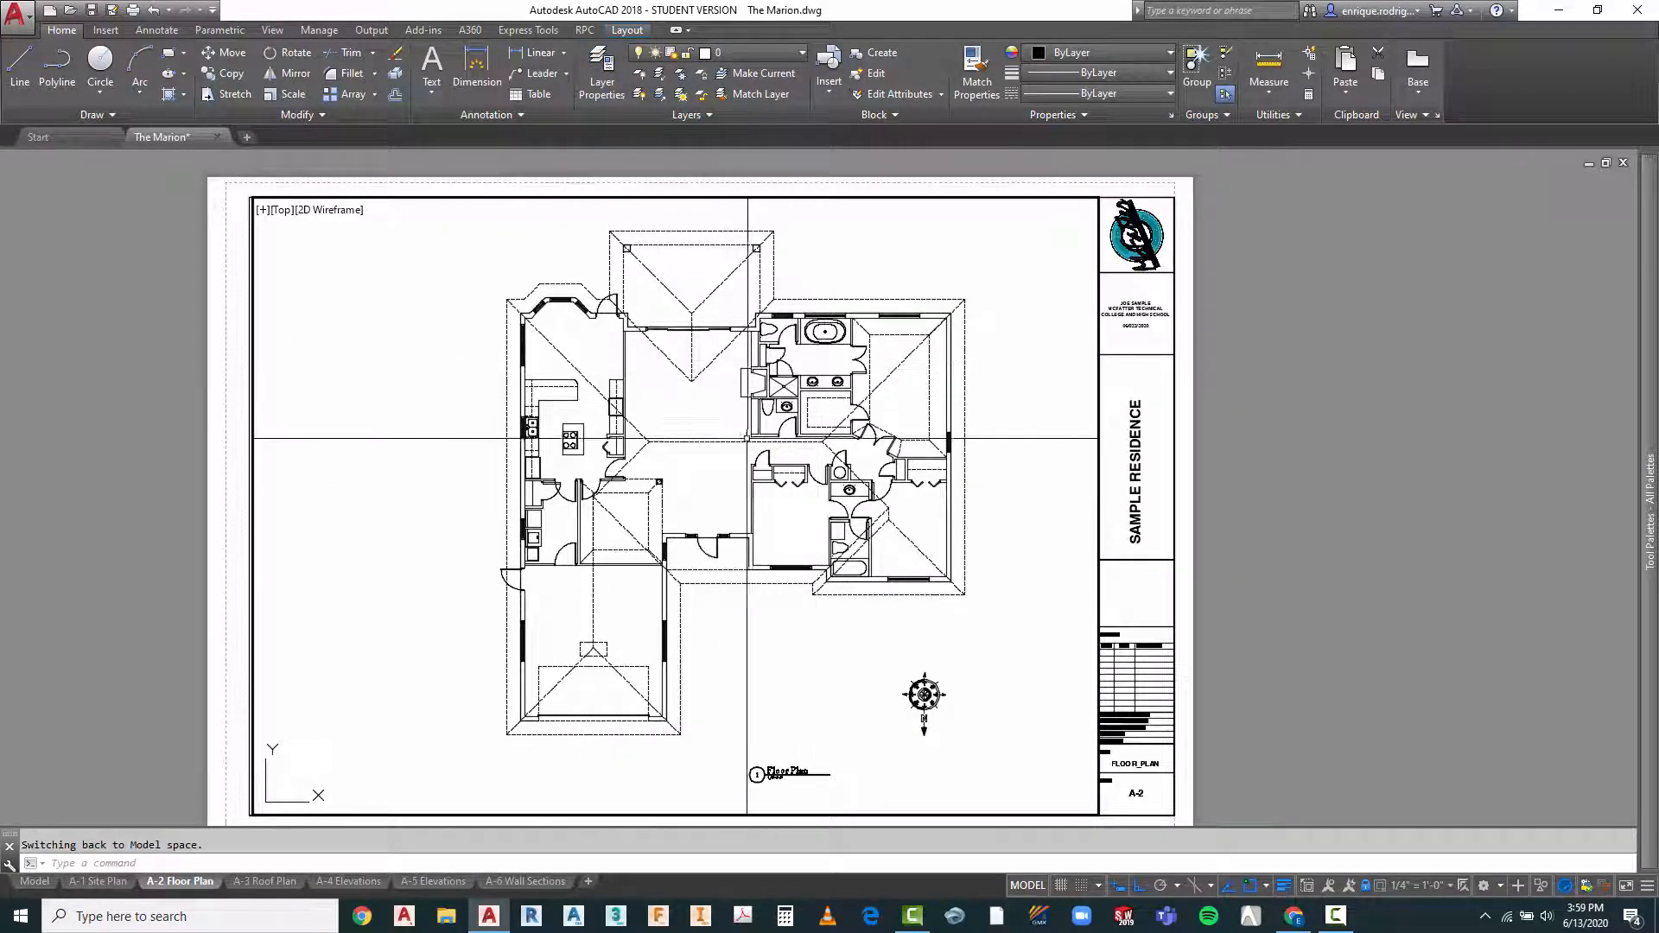
# Leave the A-2 Floor Plan viewport and activate the viewport on the A-3 Roof Plan layout
pyautogui.press('Escape')
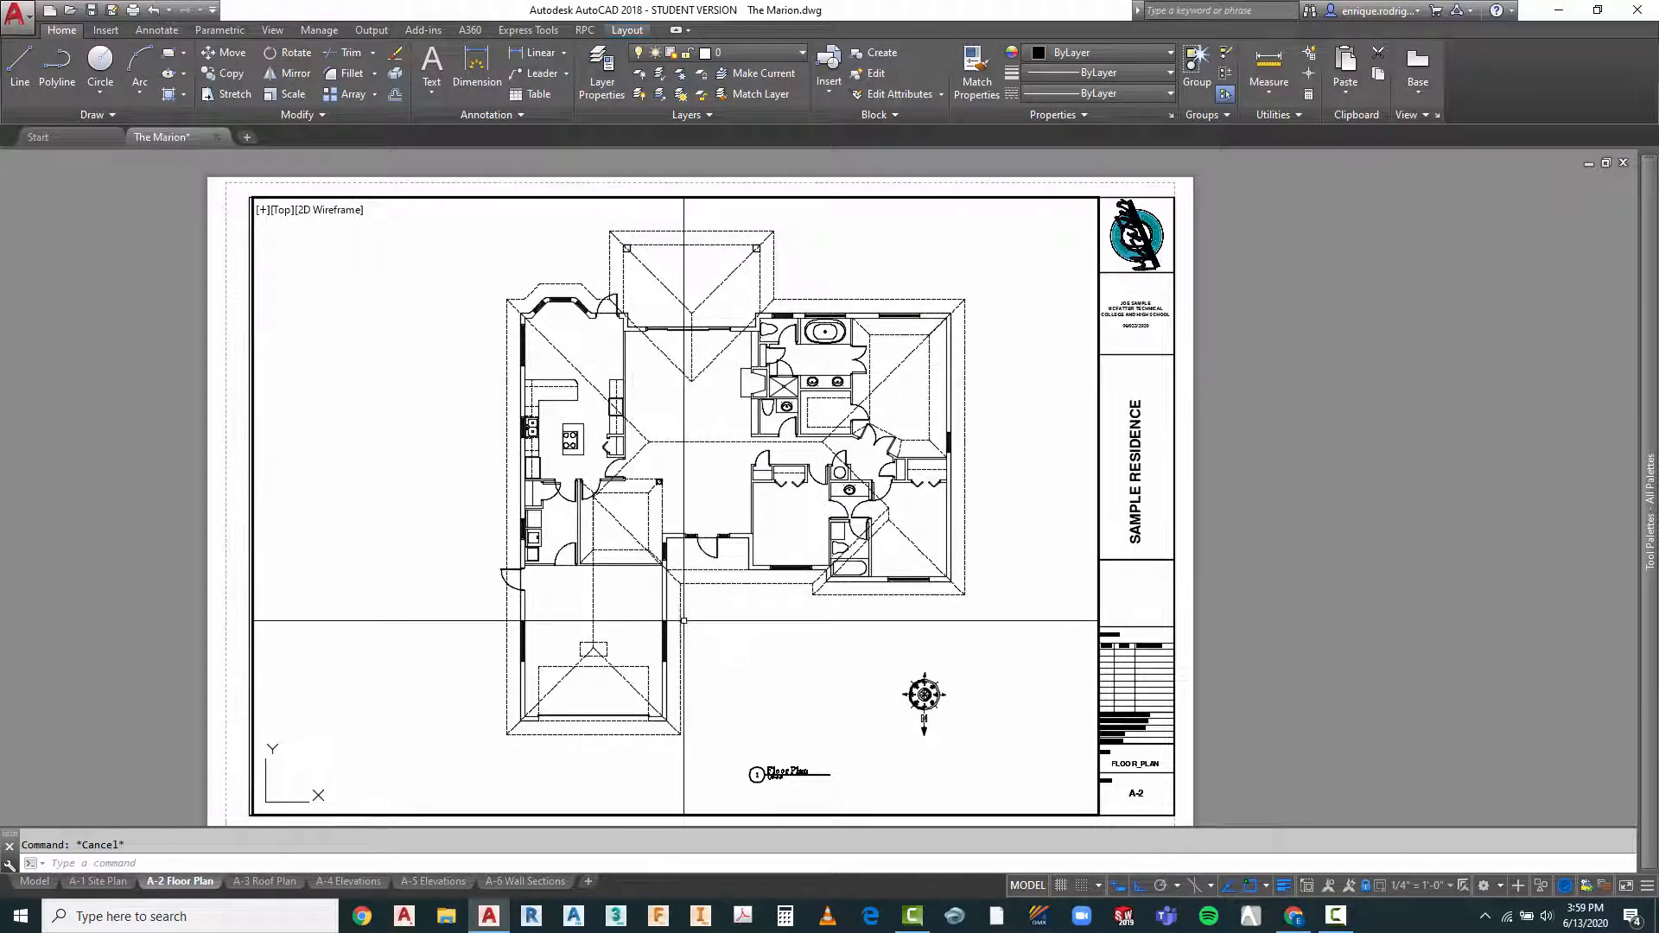
pyautogui.doubleClick(1294, 508)
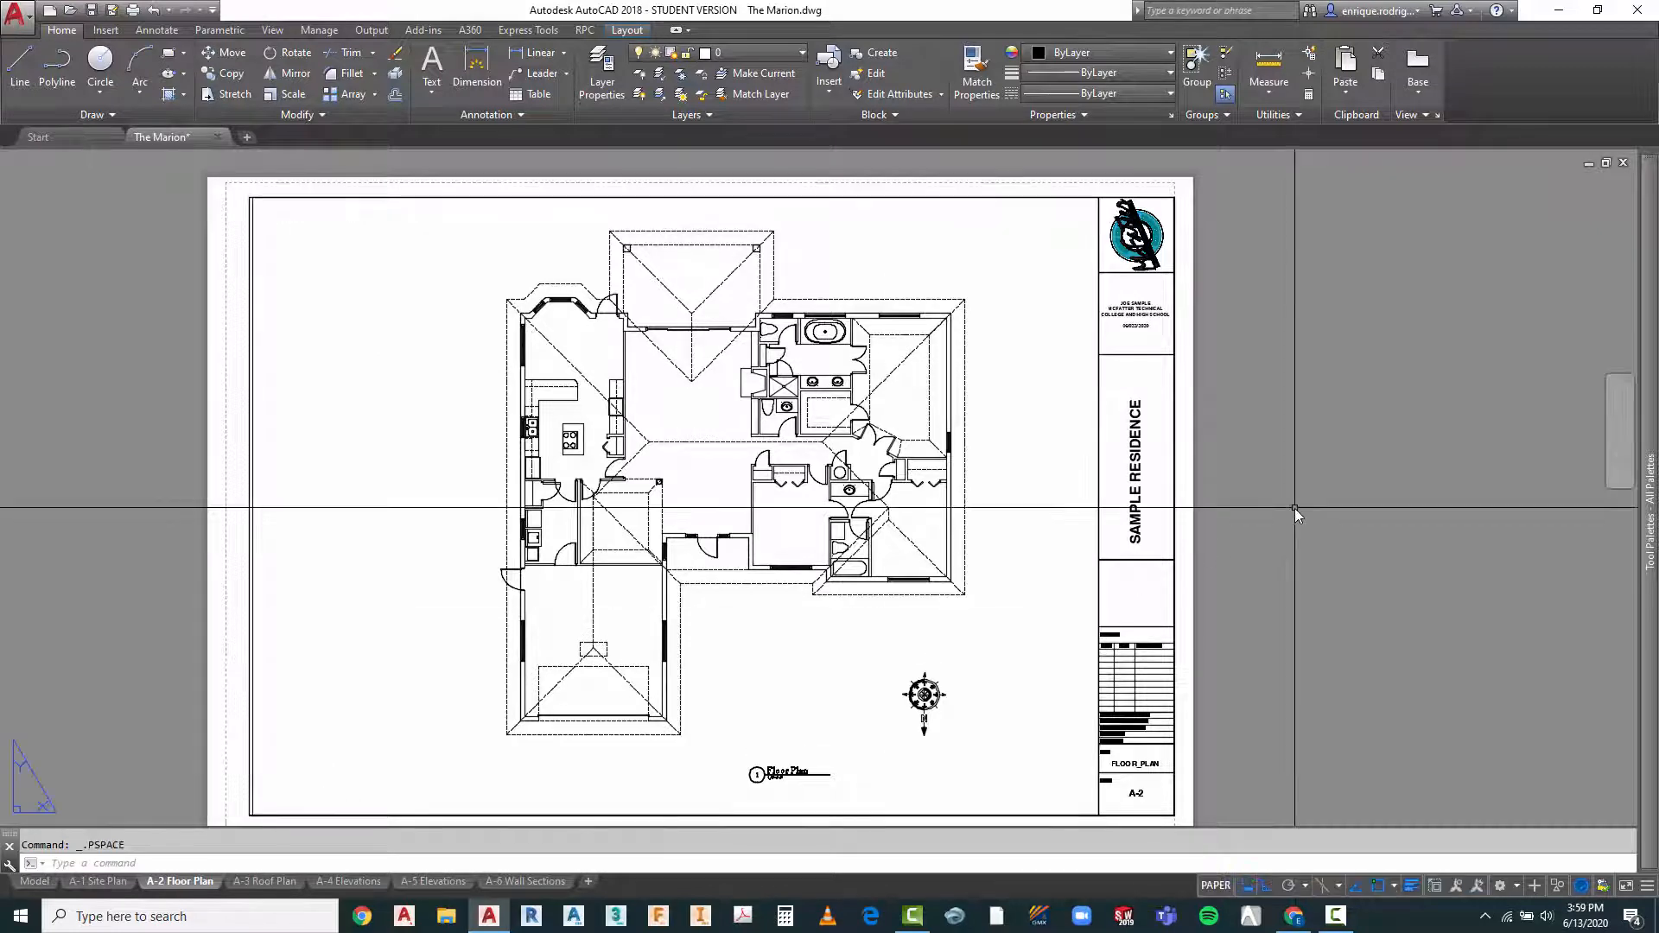
pyautogui.click(256, 880)
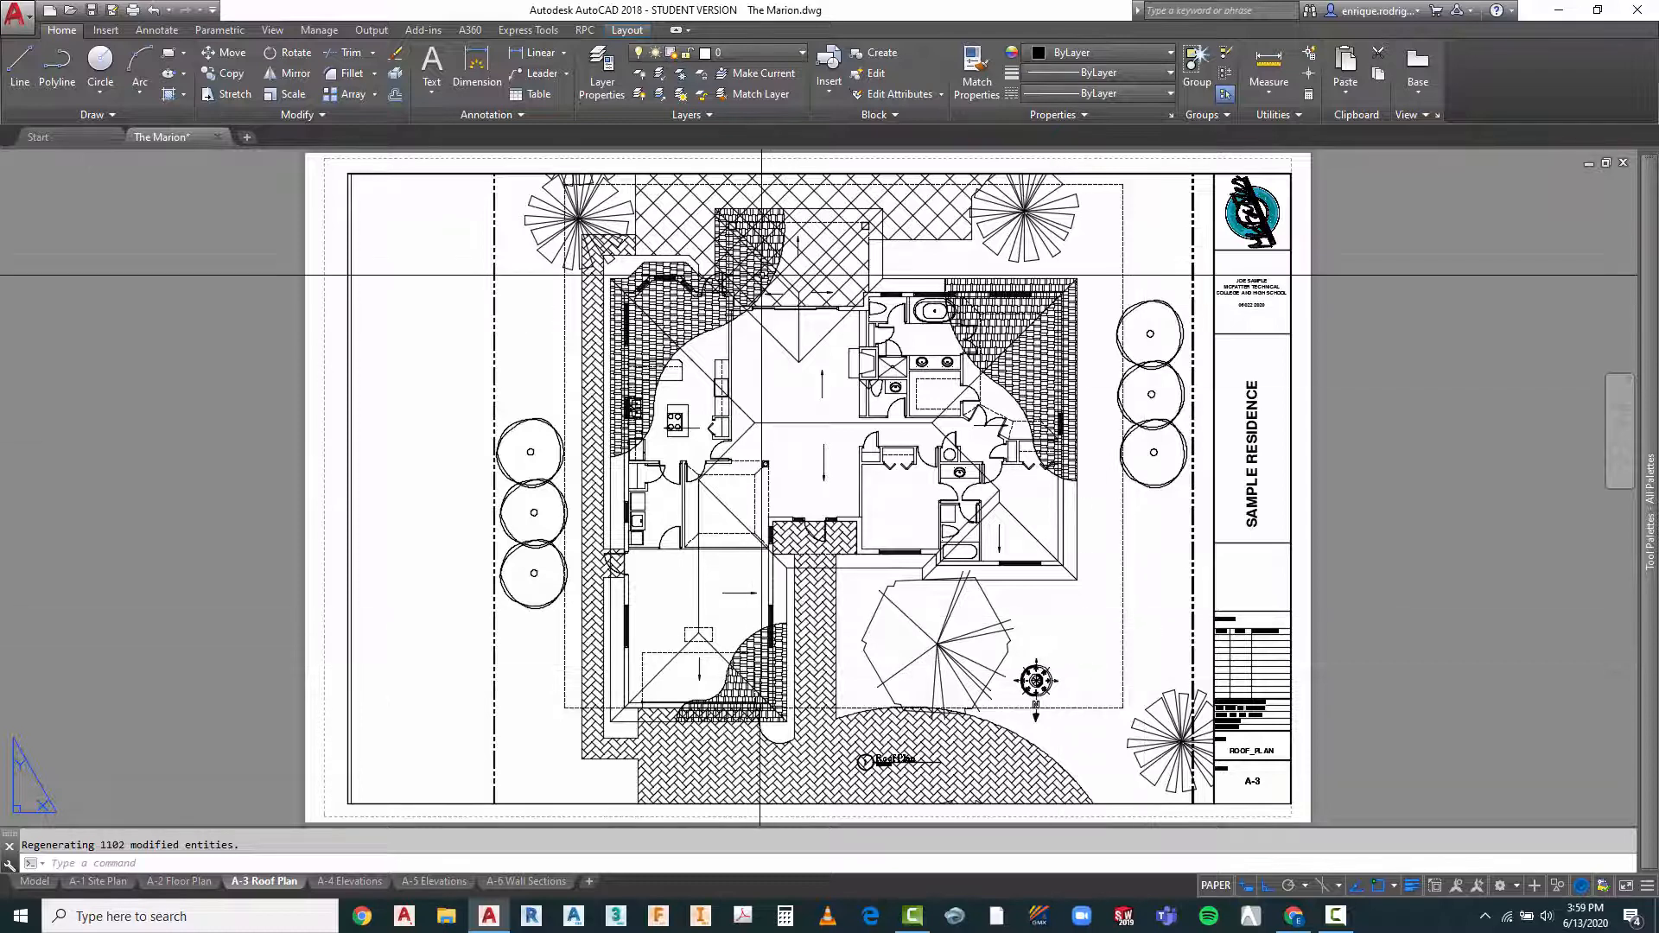
pyautogui.doubleClick(418, 233)
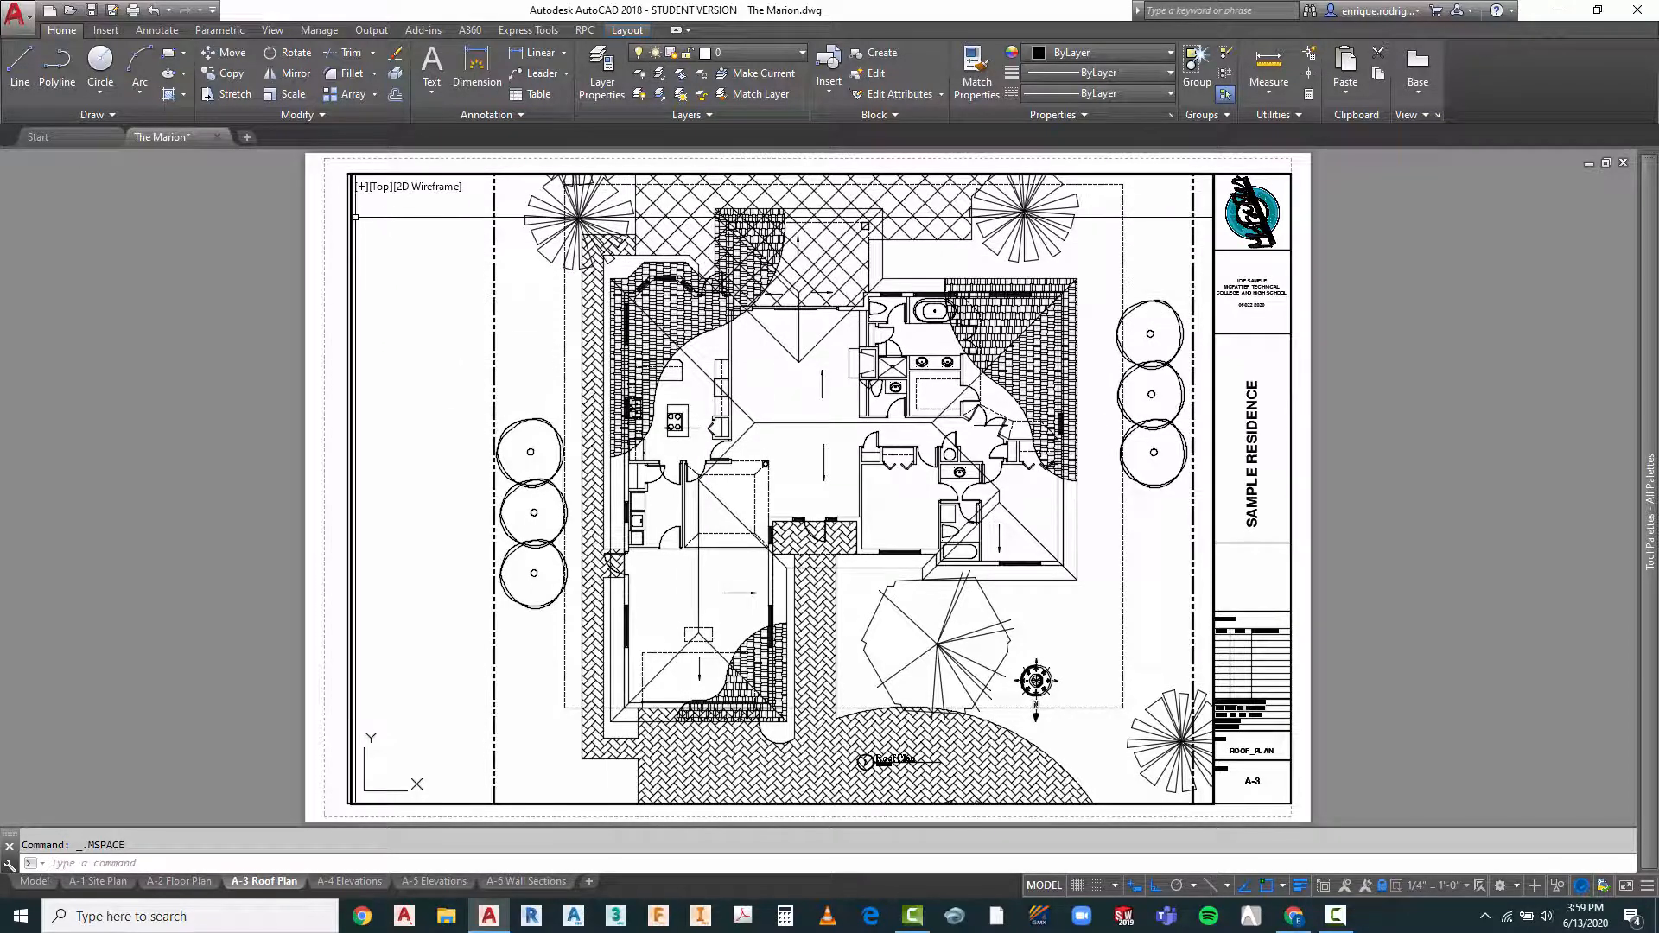
# Freeze the pool deck hatch, site planting, walkway and driveway layers in the roof plan viewport
pyautogui.click(681, 76)
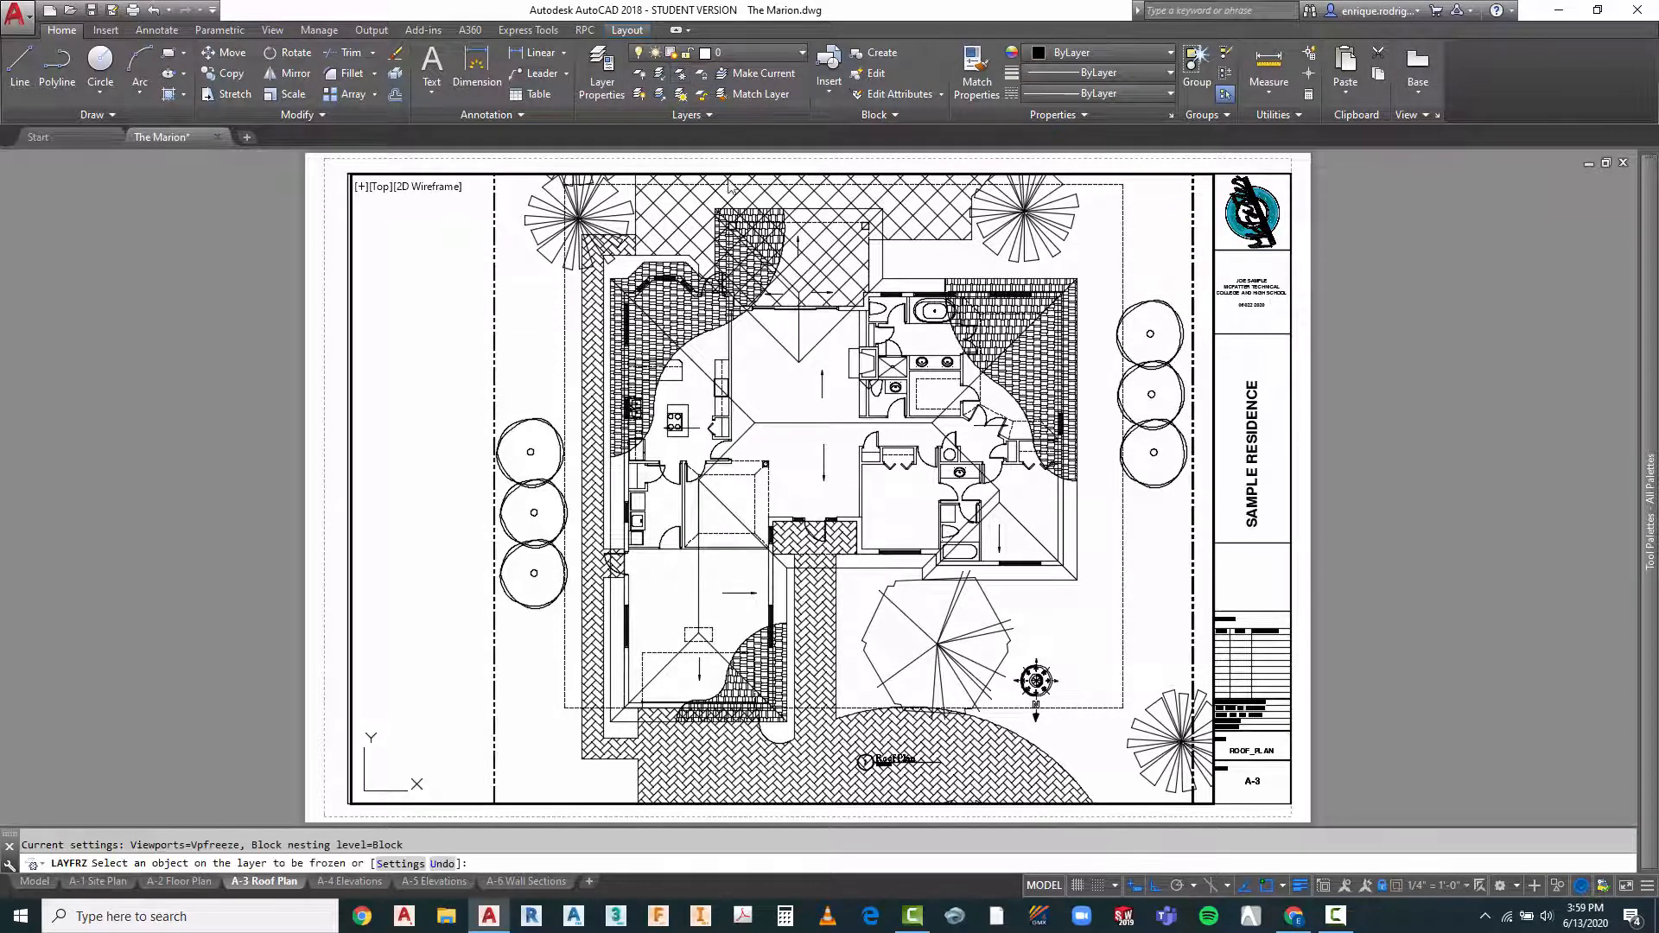
pyautogui.click(699, 197)
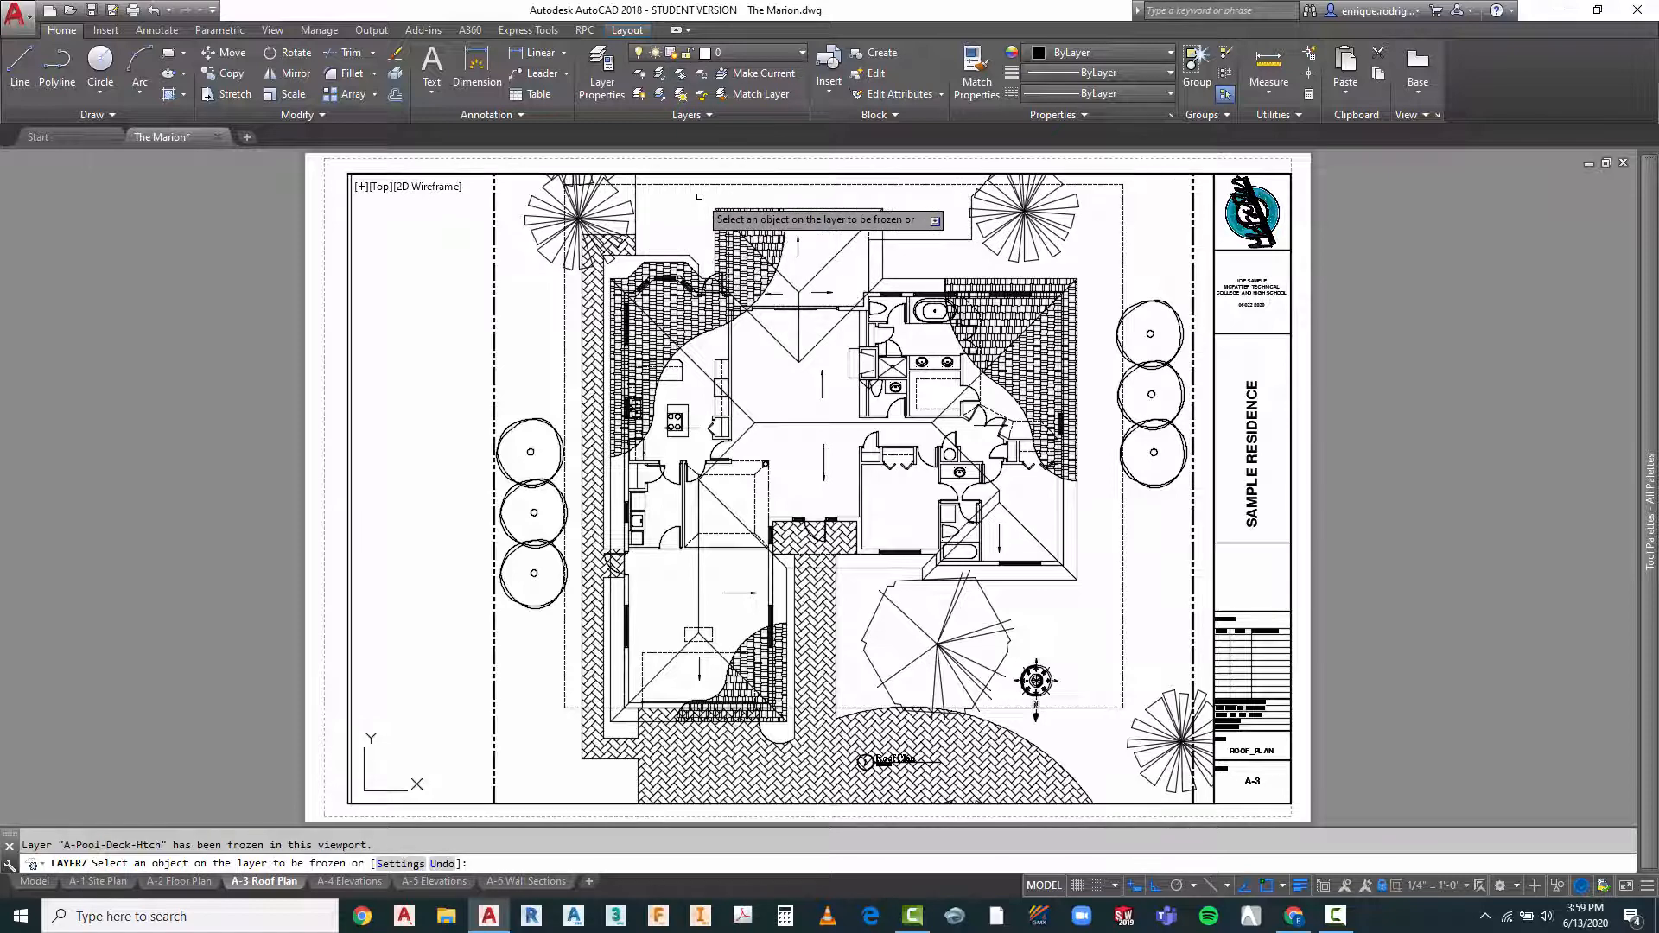
pyautogui.click(632, 199)
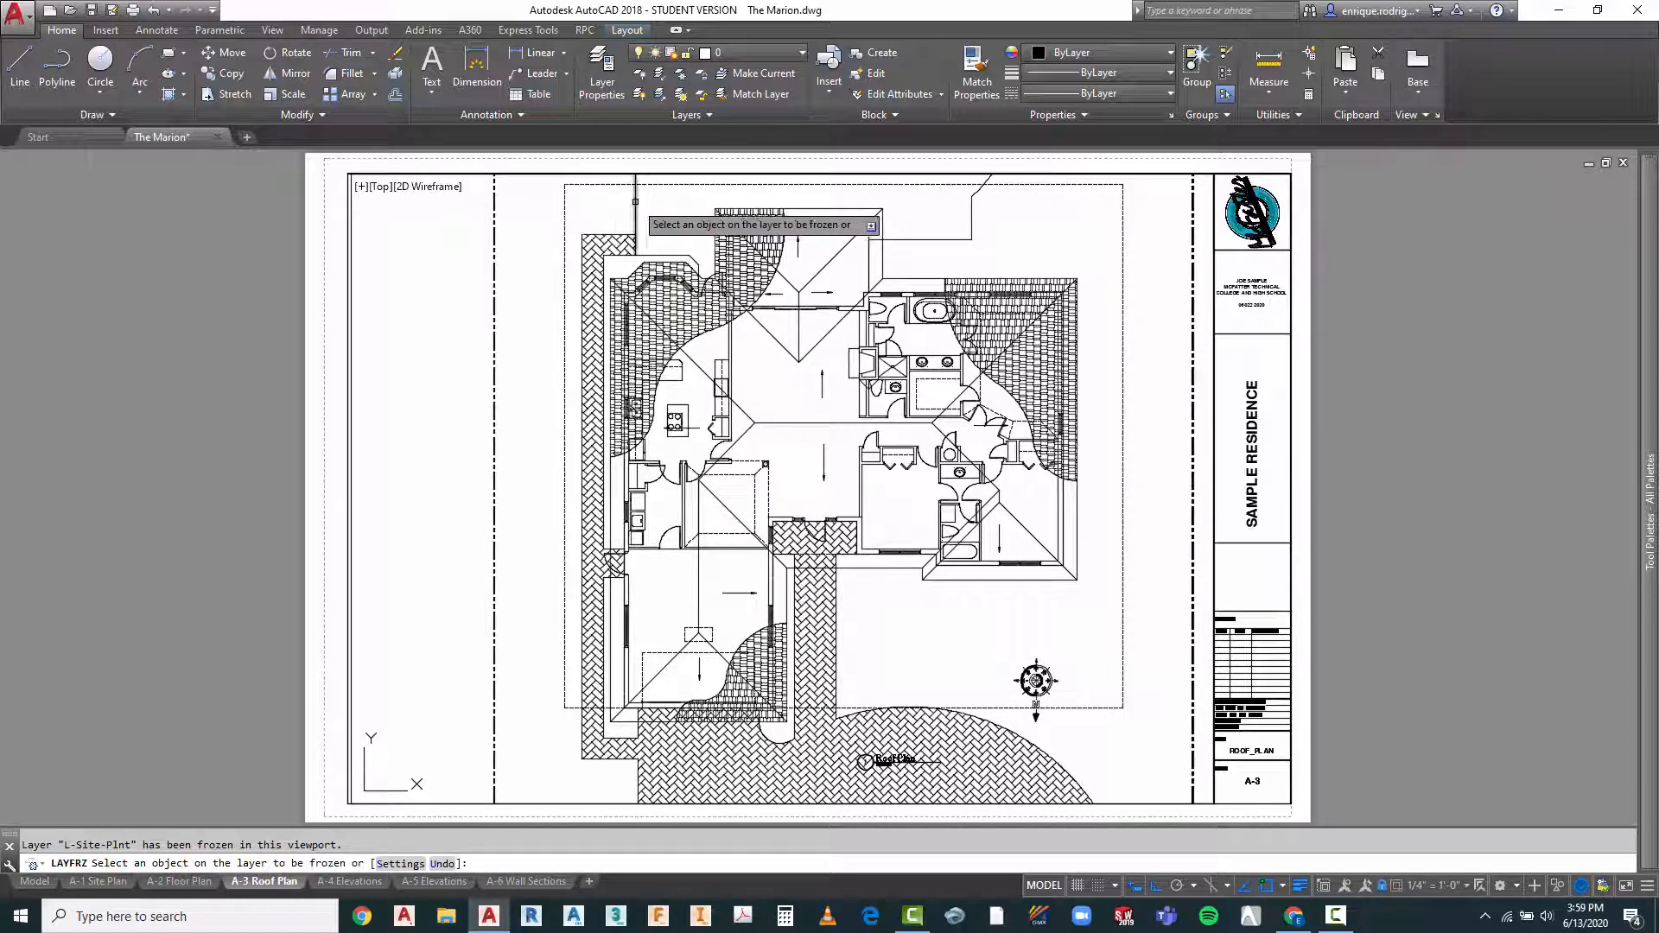
pyautogui.click(615, 239)
pyautogui.click(615, 235)
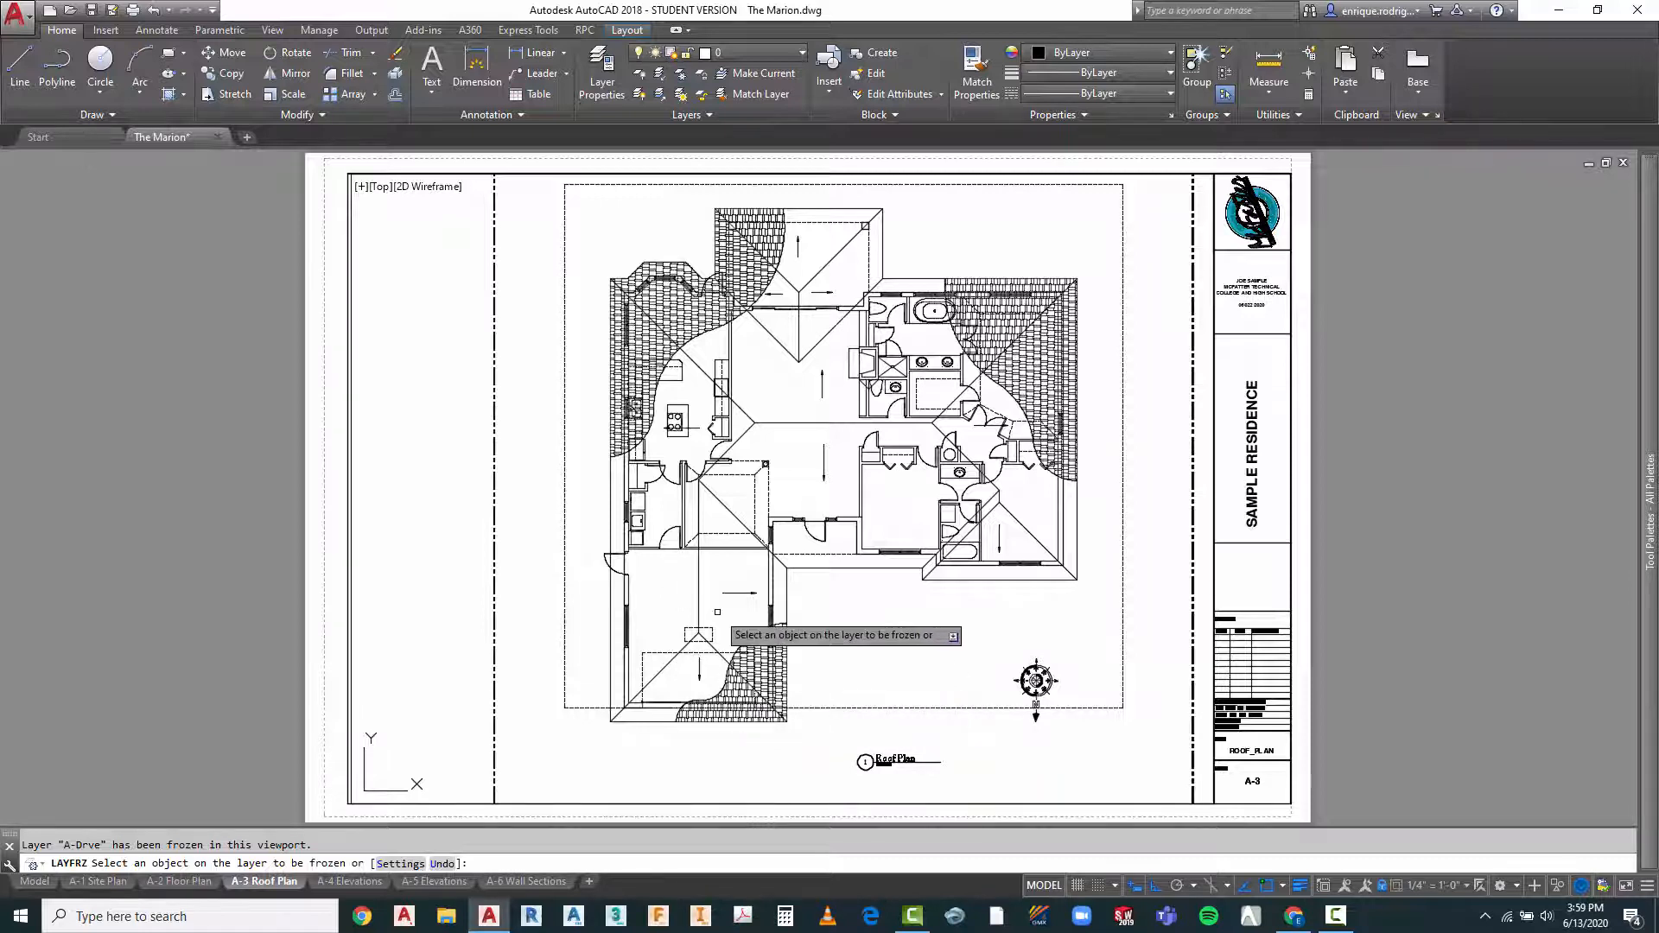
# Freeze the dashed outline's layer A-Slab-Hidd and the property line layer A-Prop in the roof plan viewport
pyautogui.click(1123, 511)
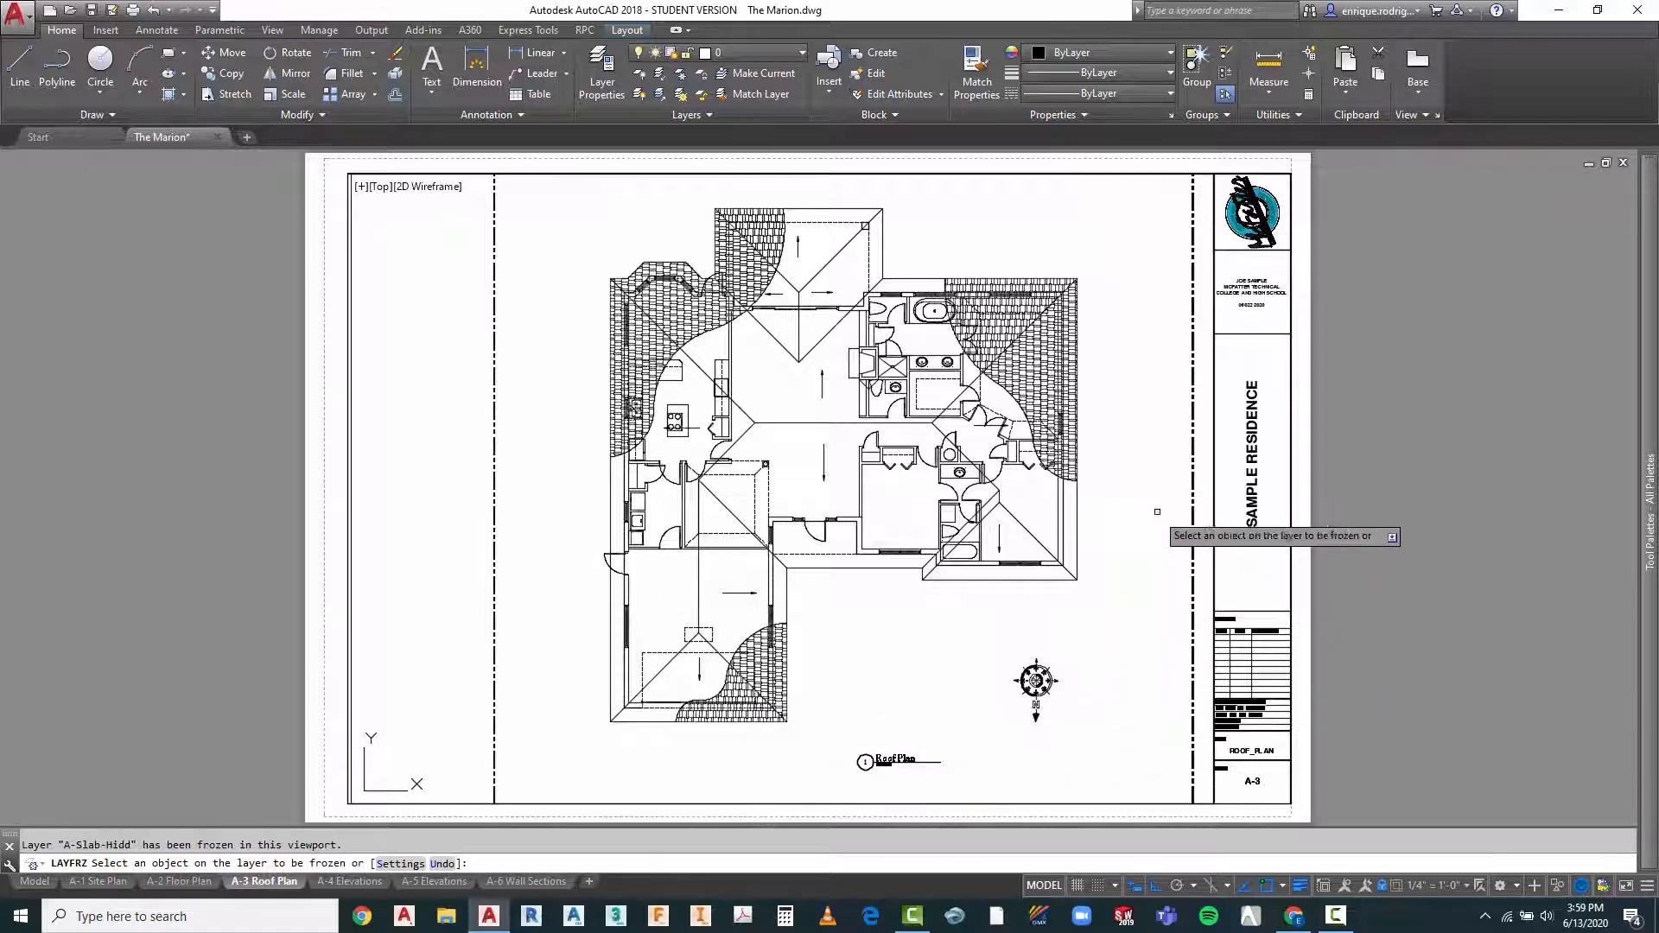
pyautogui.click(1190, 478)
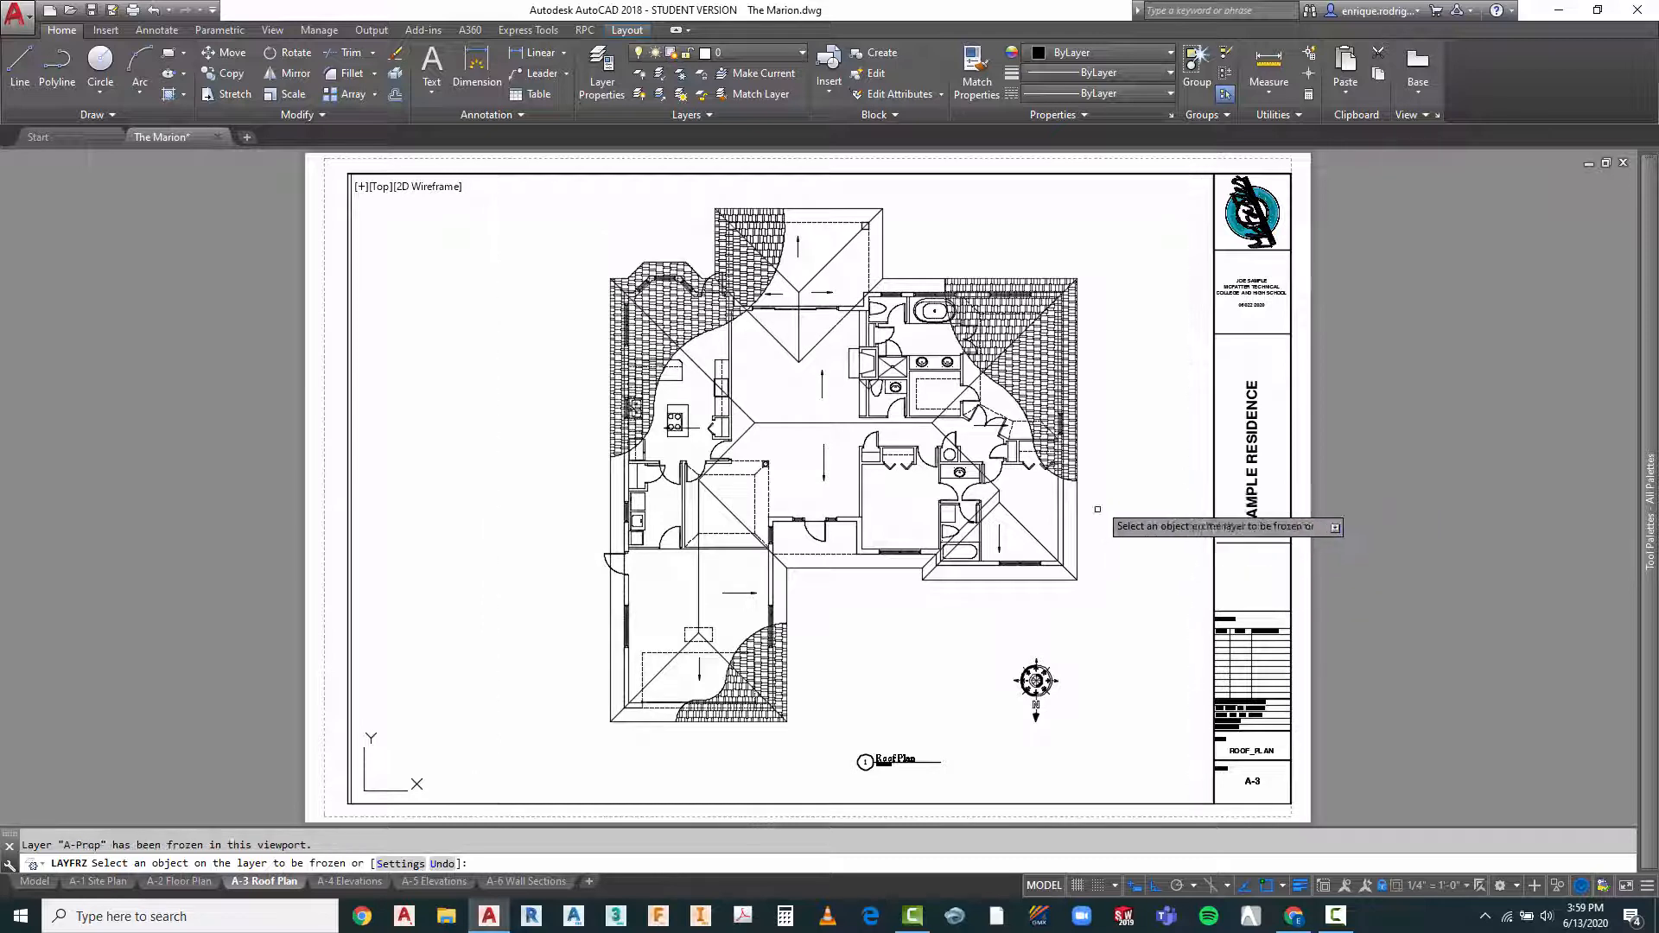
pyautogui.rightClick(1119, 466)
pyautogui.click(1145, 475)
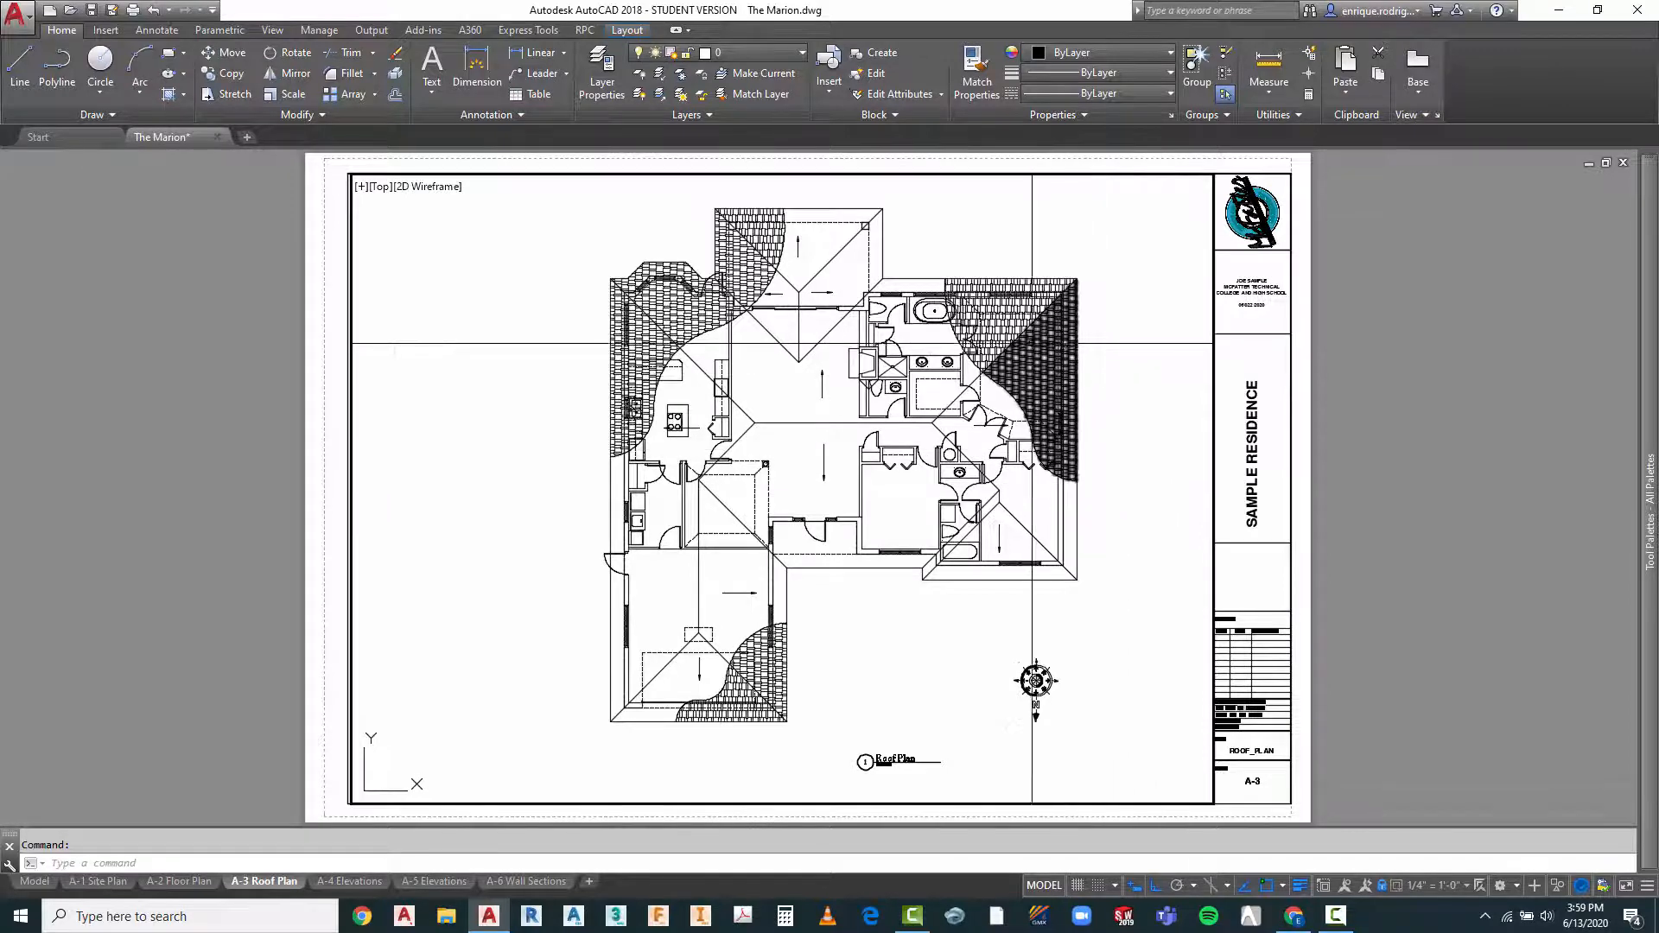
pyautogui.doubleClick(1109, 488)
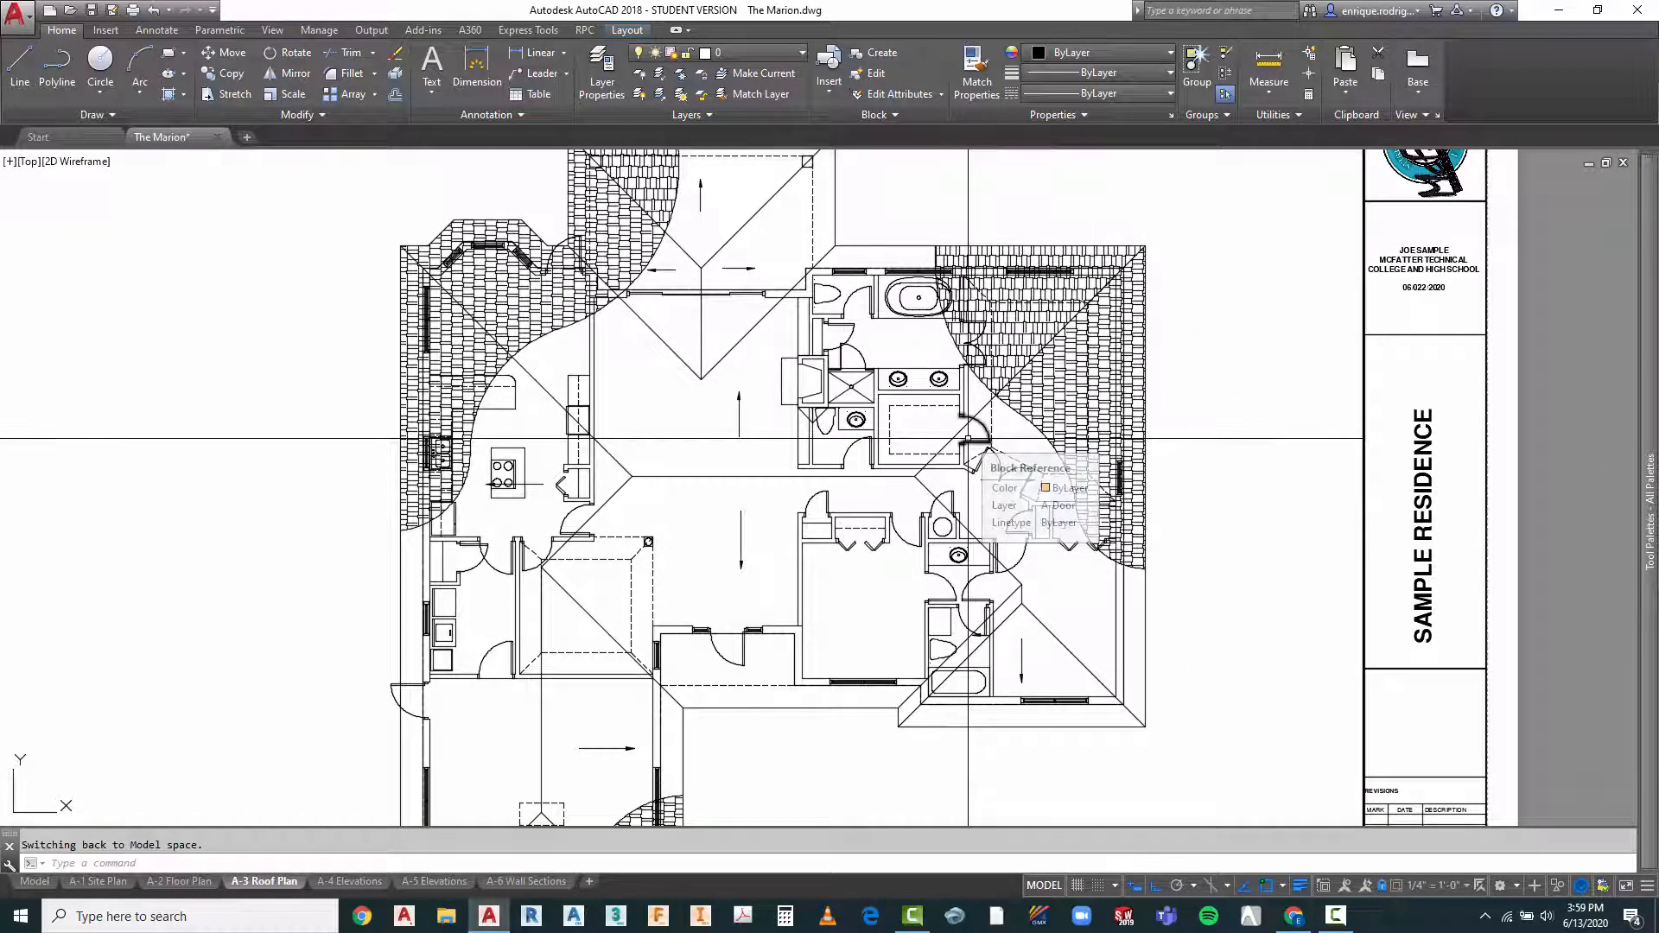
# Freeze the window glazing layer A-Glaz in the roof plan viewport and end the layer freeze
pyautogui.click(682, 77)
pyautogui.scroll(6, 839, 291)
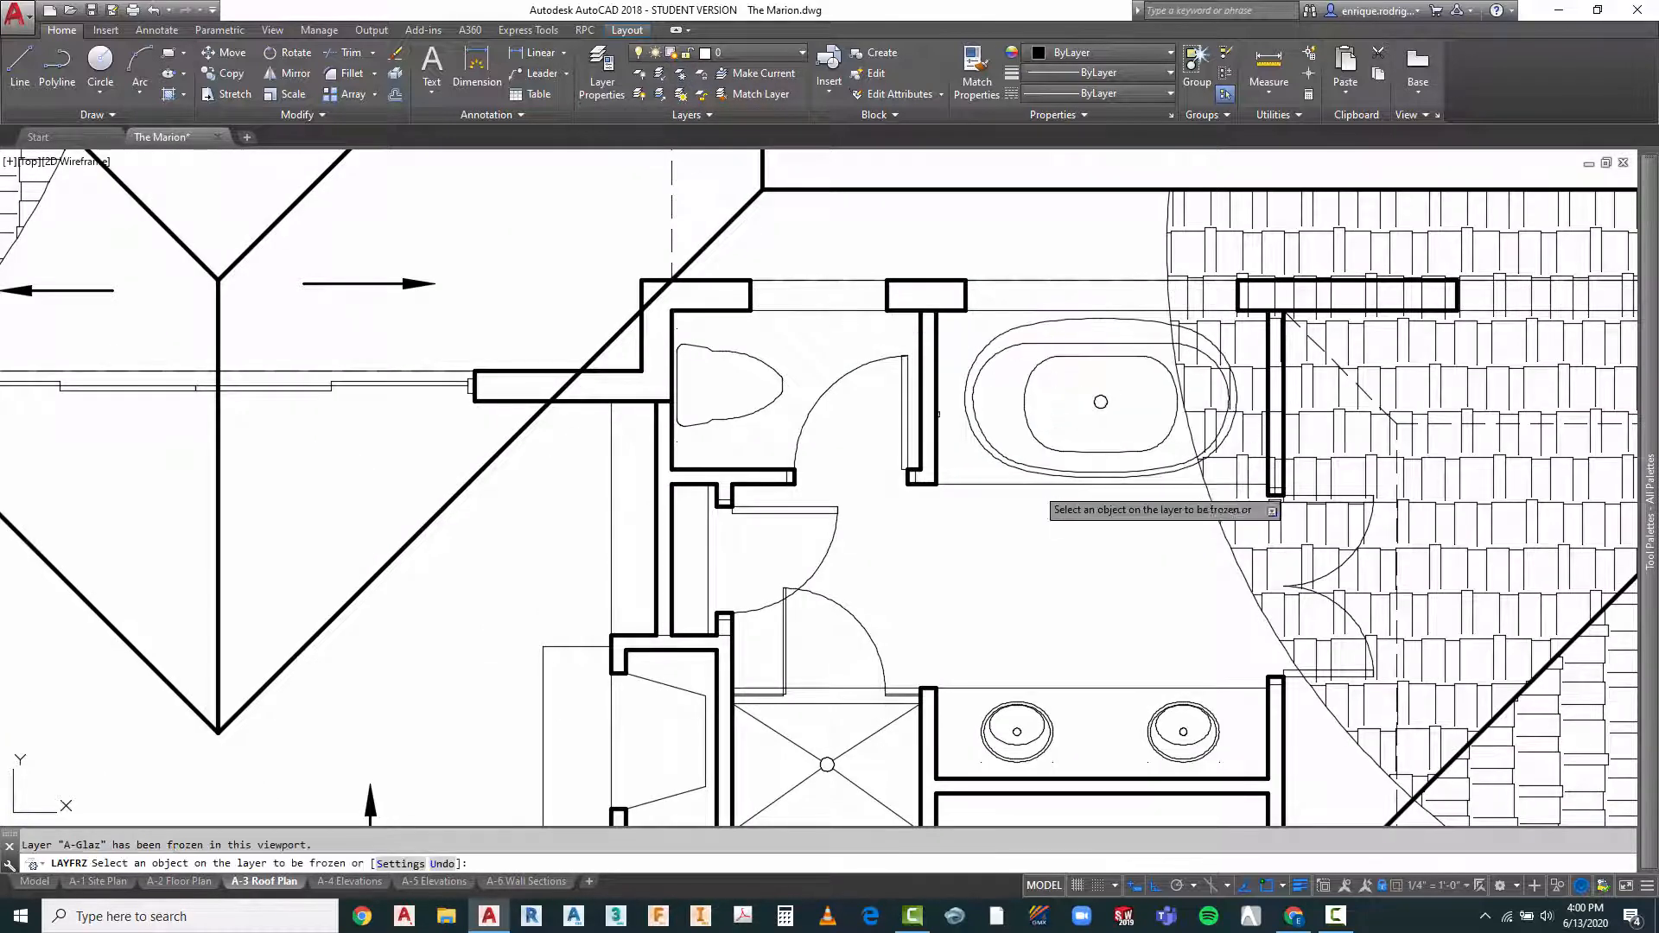
pyautogui.scroll(-4, 721, 238)
pyautogui.scroll(-2, 724, 241)
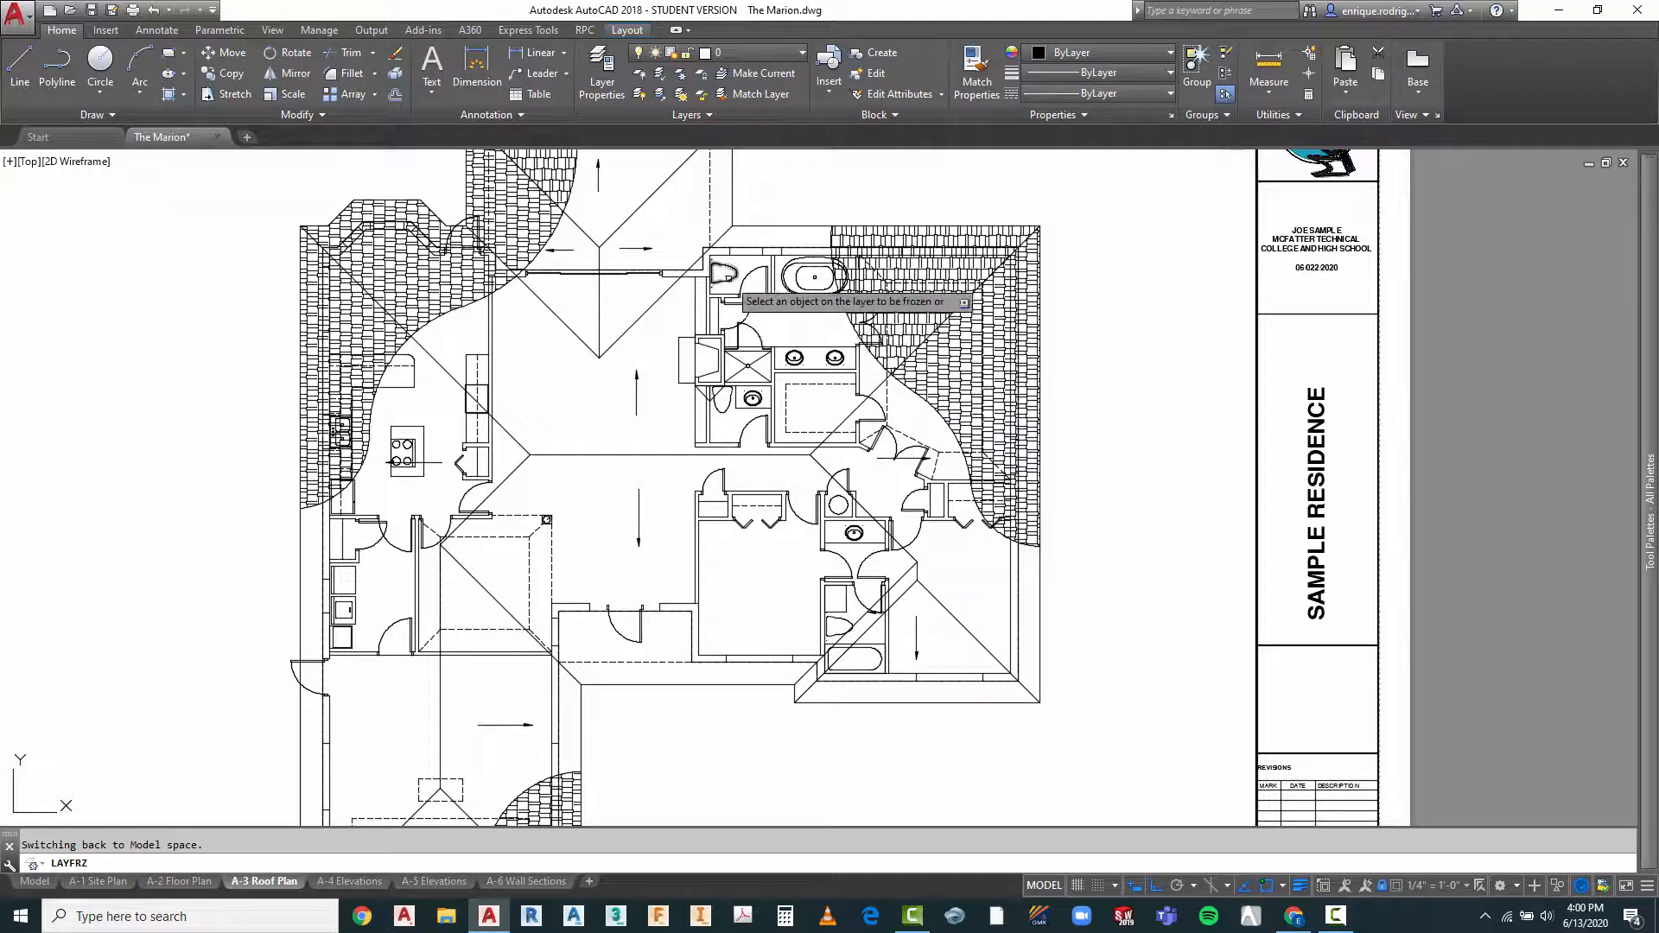
pyautogui.press('Escape')
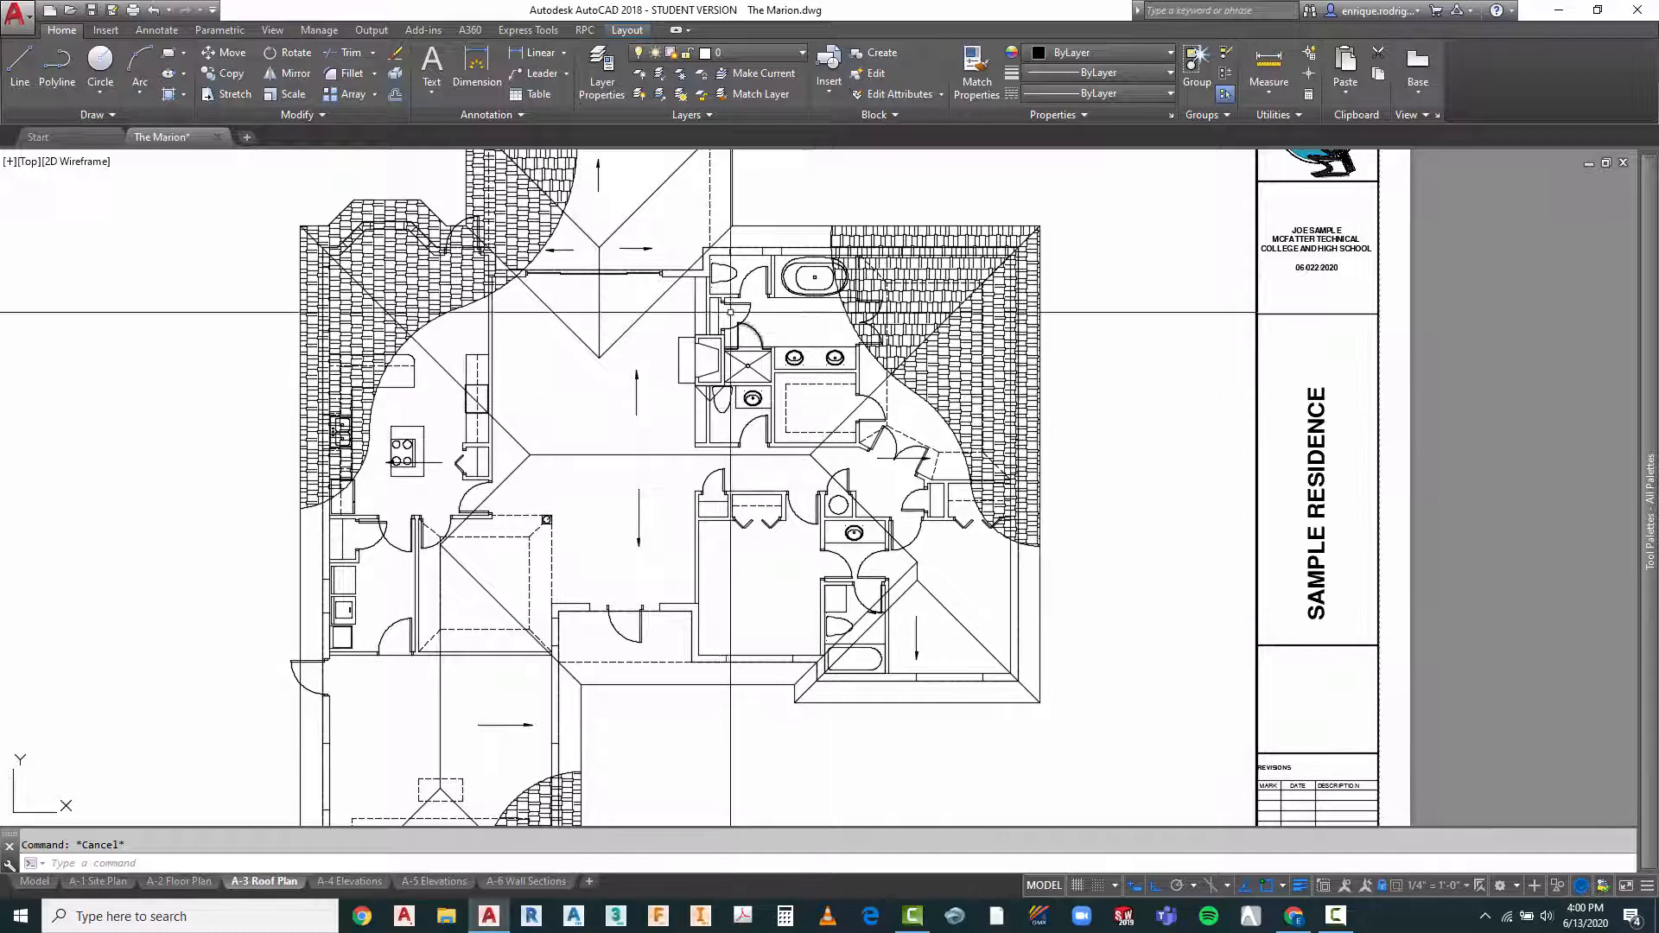
# Freeze the plumbing fixture, interior wall, door and A-Case-Shlv shelving layers in the roof plan viewport
pyautogui.click(679, 72)
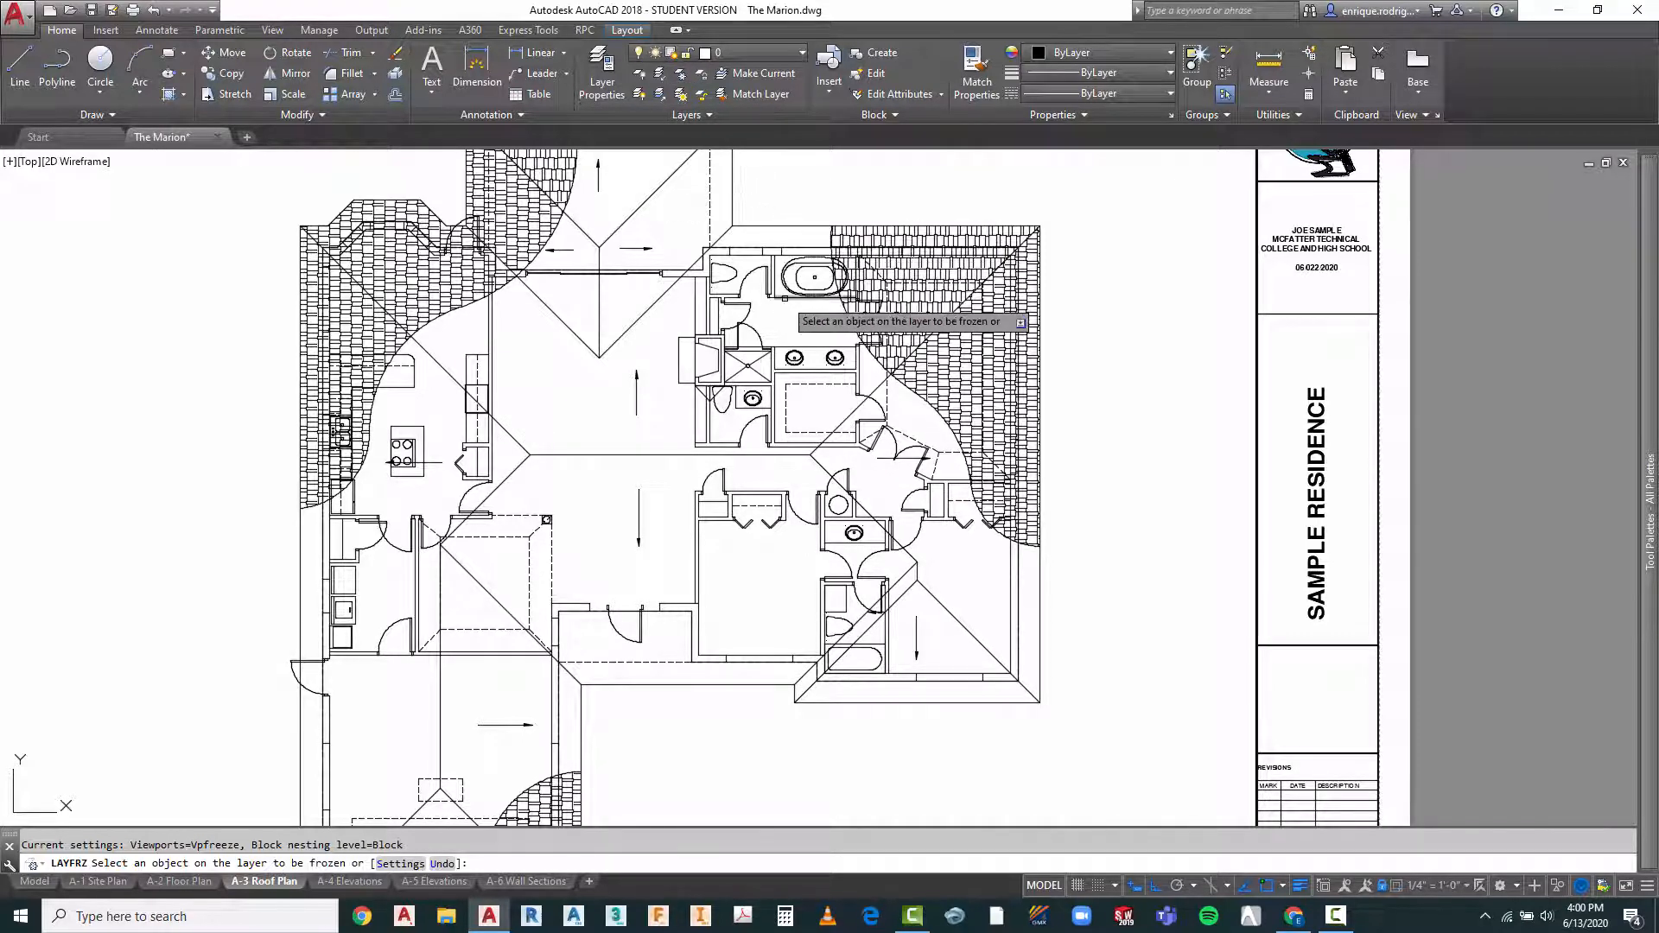
pyautogui.click(786, 304)
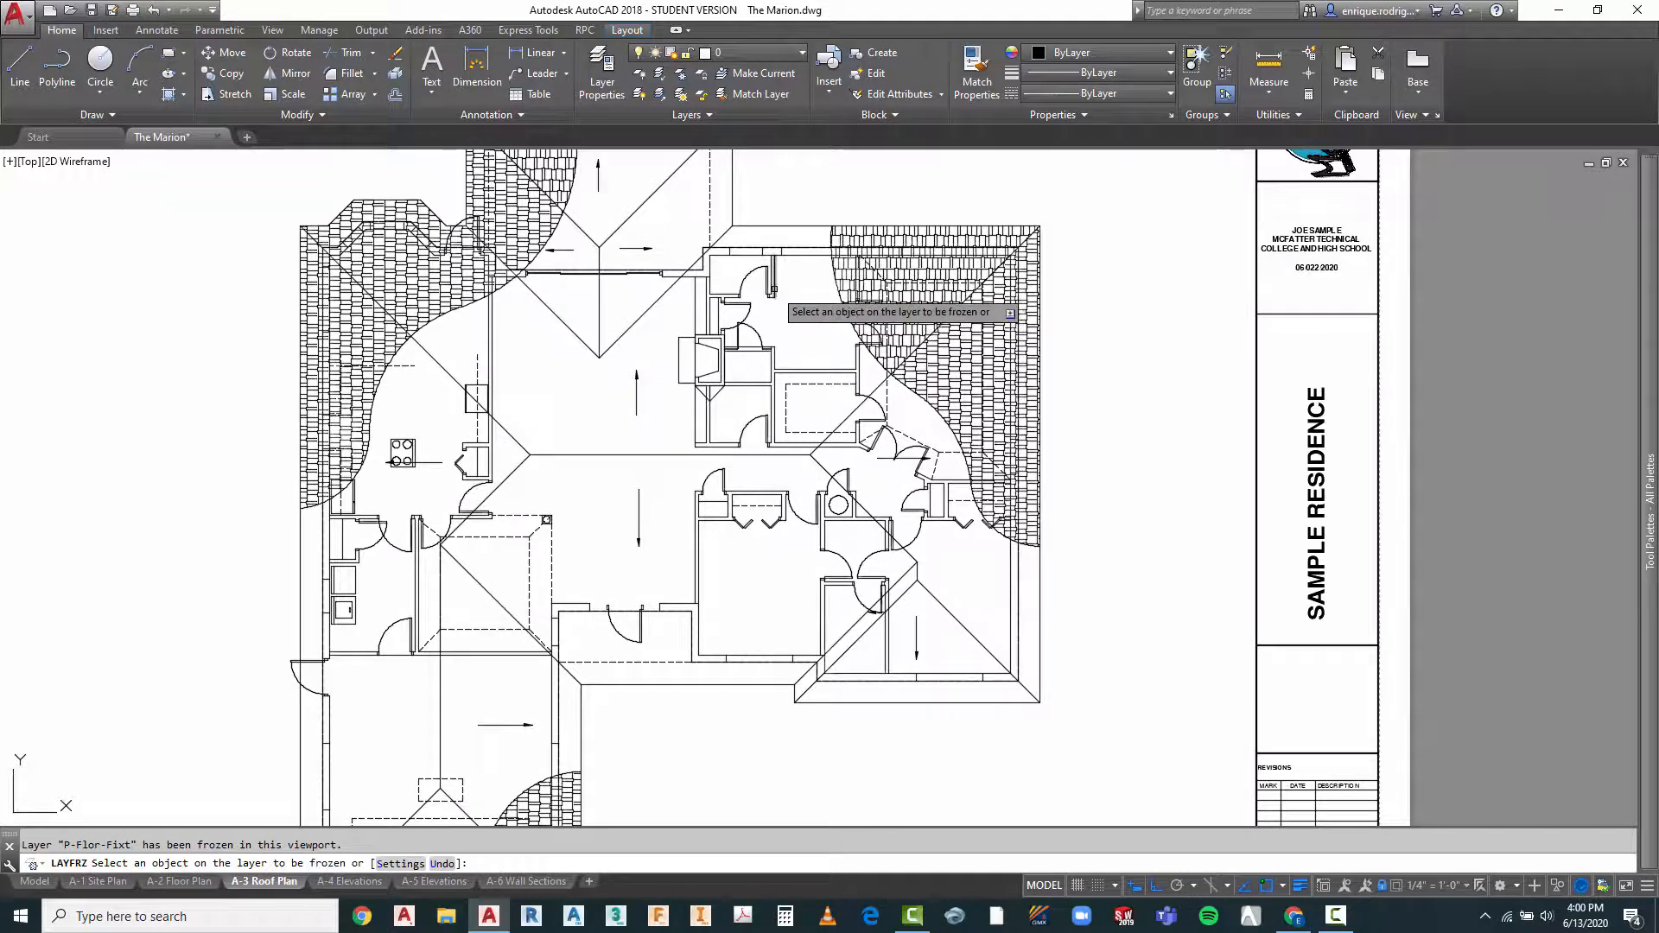
pyautogui.click(769, 286)
pyautogui.click(747, 331)
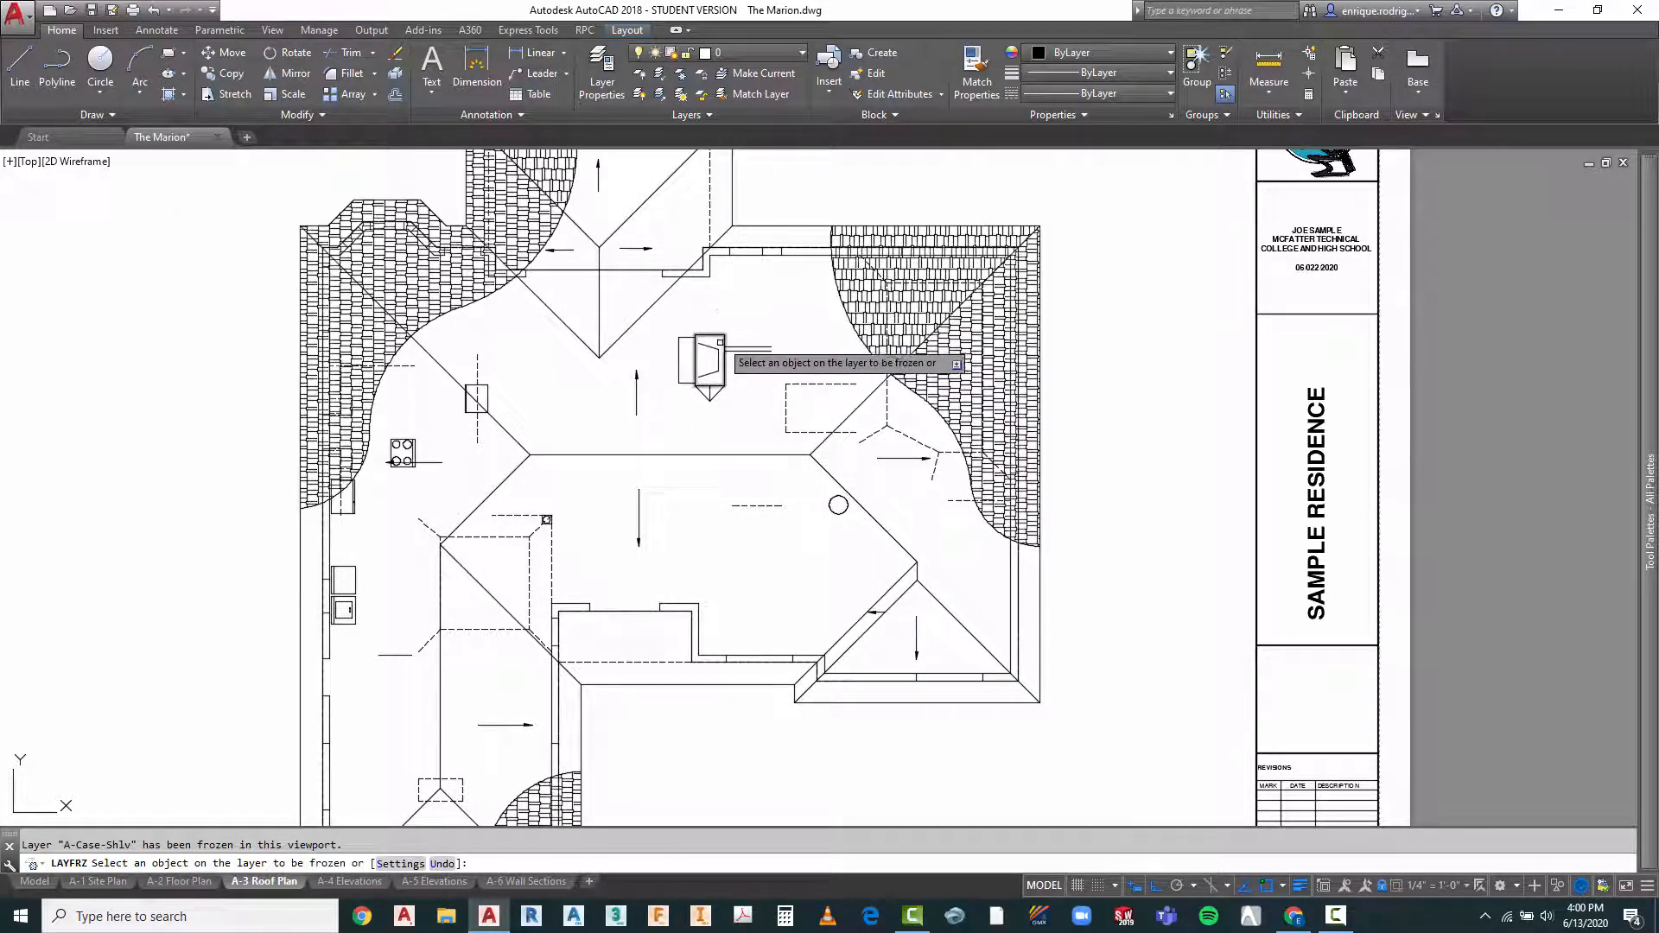
# Freeze the fireplace hearth, exterior wall, overhead shelf and appliance layers in the roof plan viewport
pyautogui.click(719, 344)
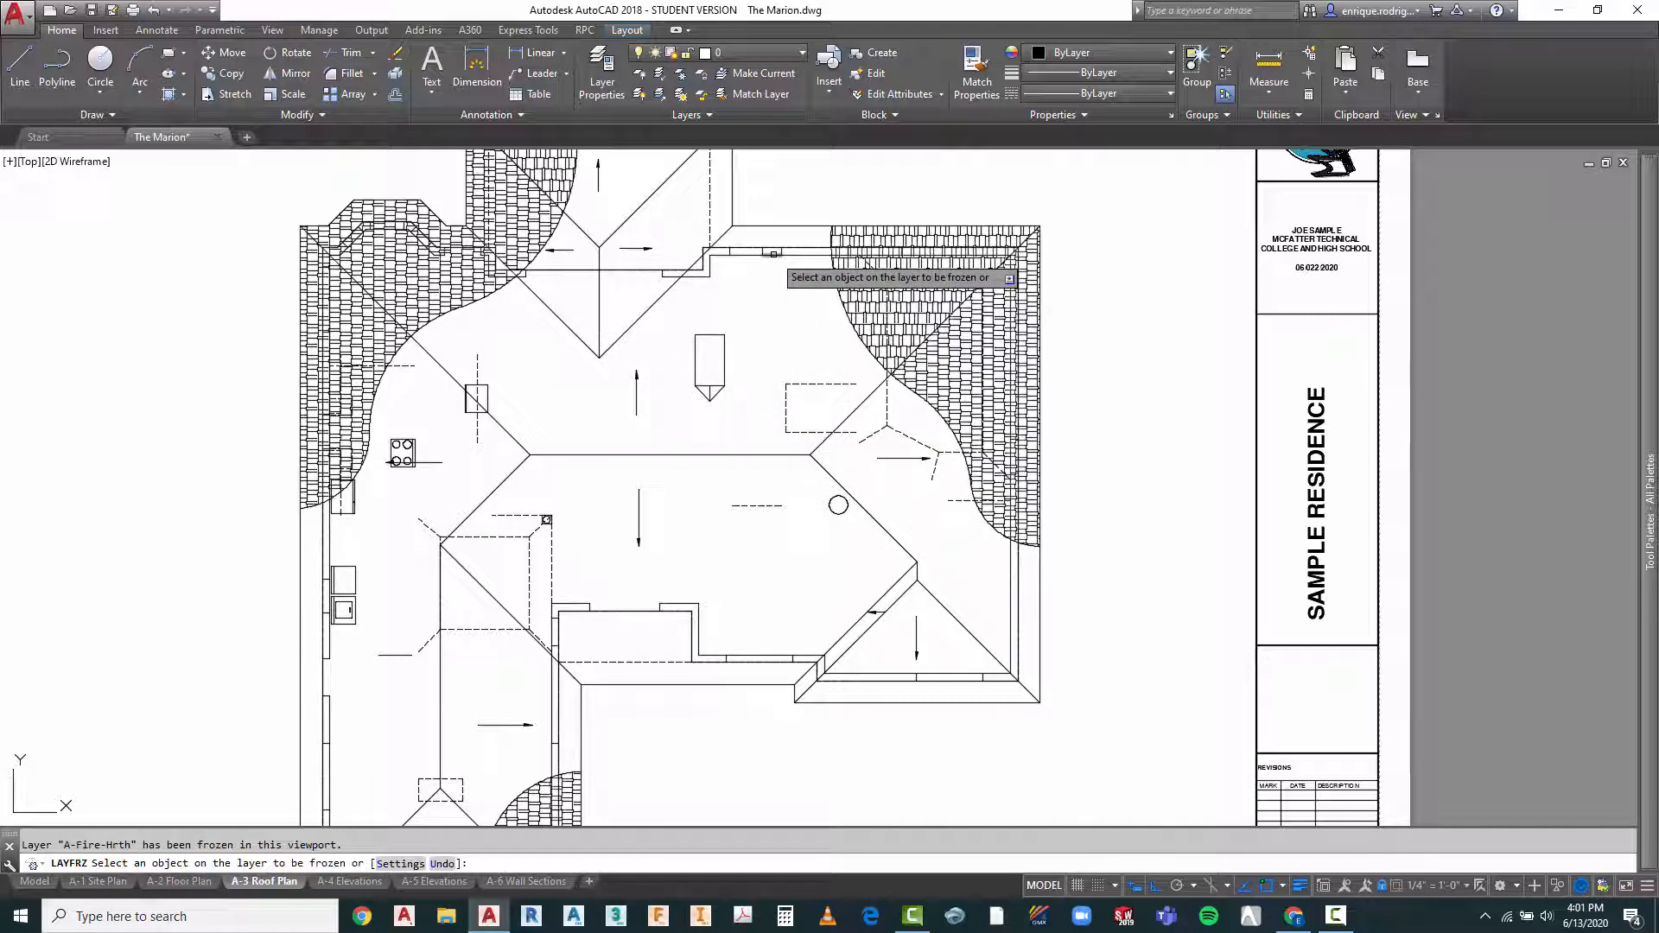
pyautogui.click(782, 253)
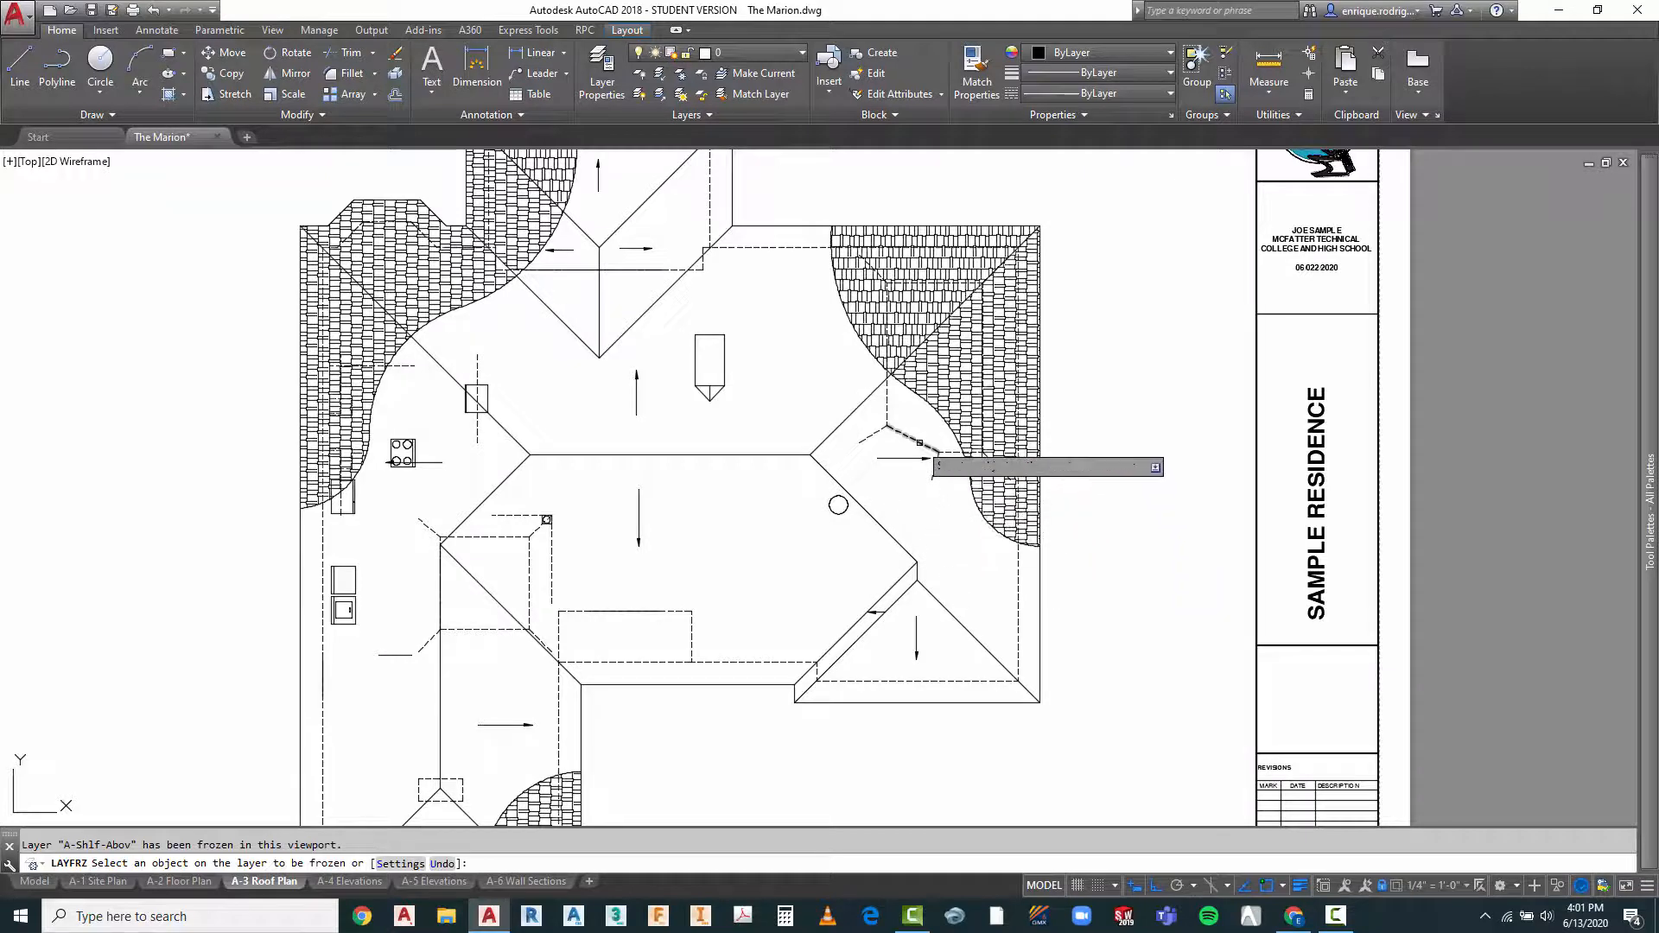
pyautogui.click(835, 509)
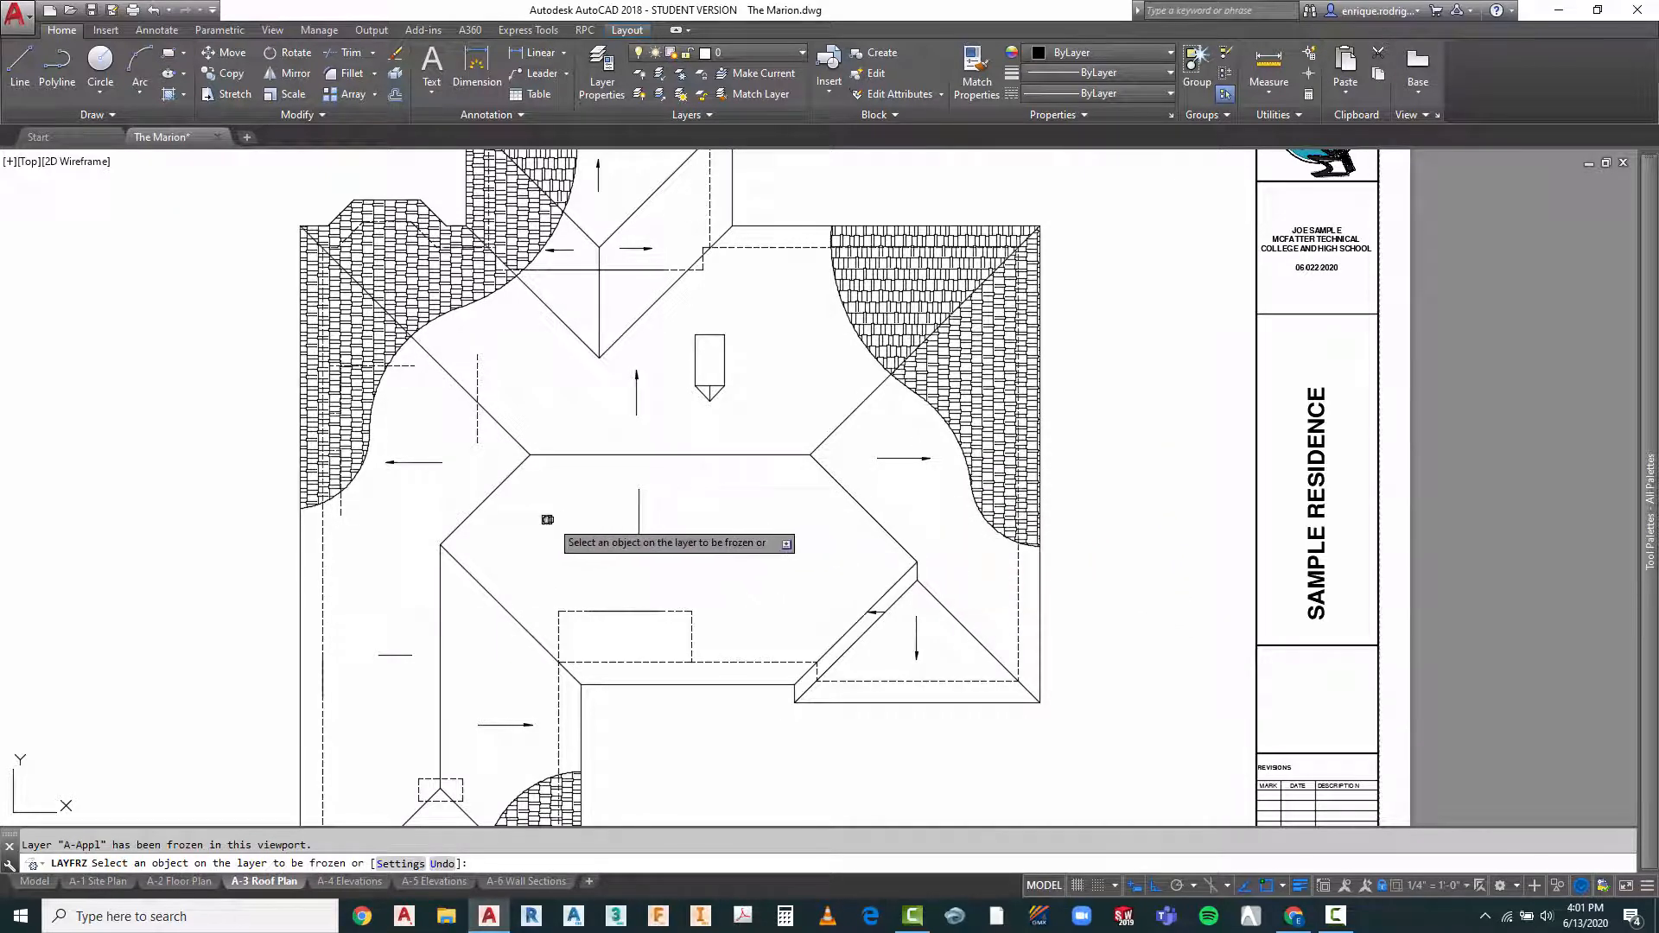
# Freeze the roof access layer A-Roof-Accs in the roof plan viewport and return to paper space
pyautogui.scroll(-1, 618, 246)
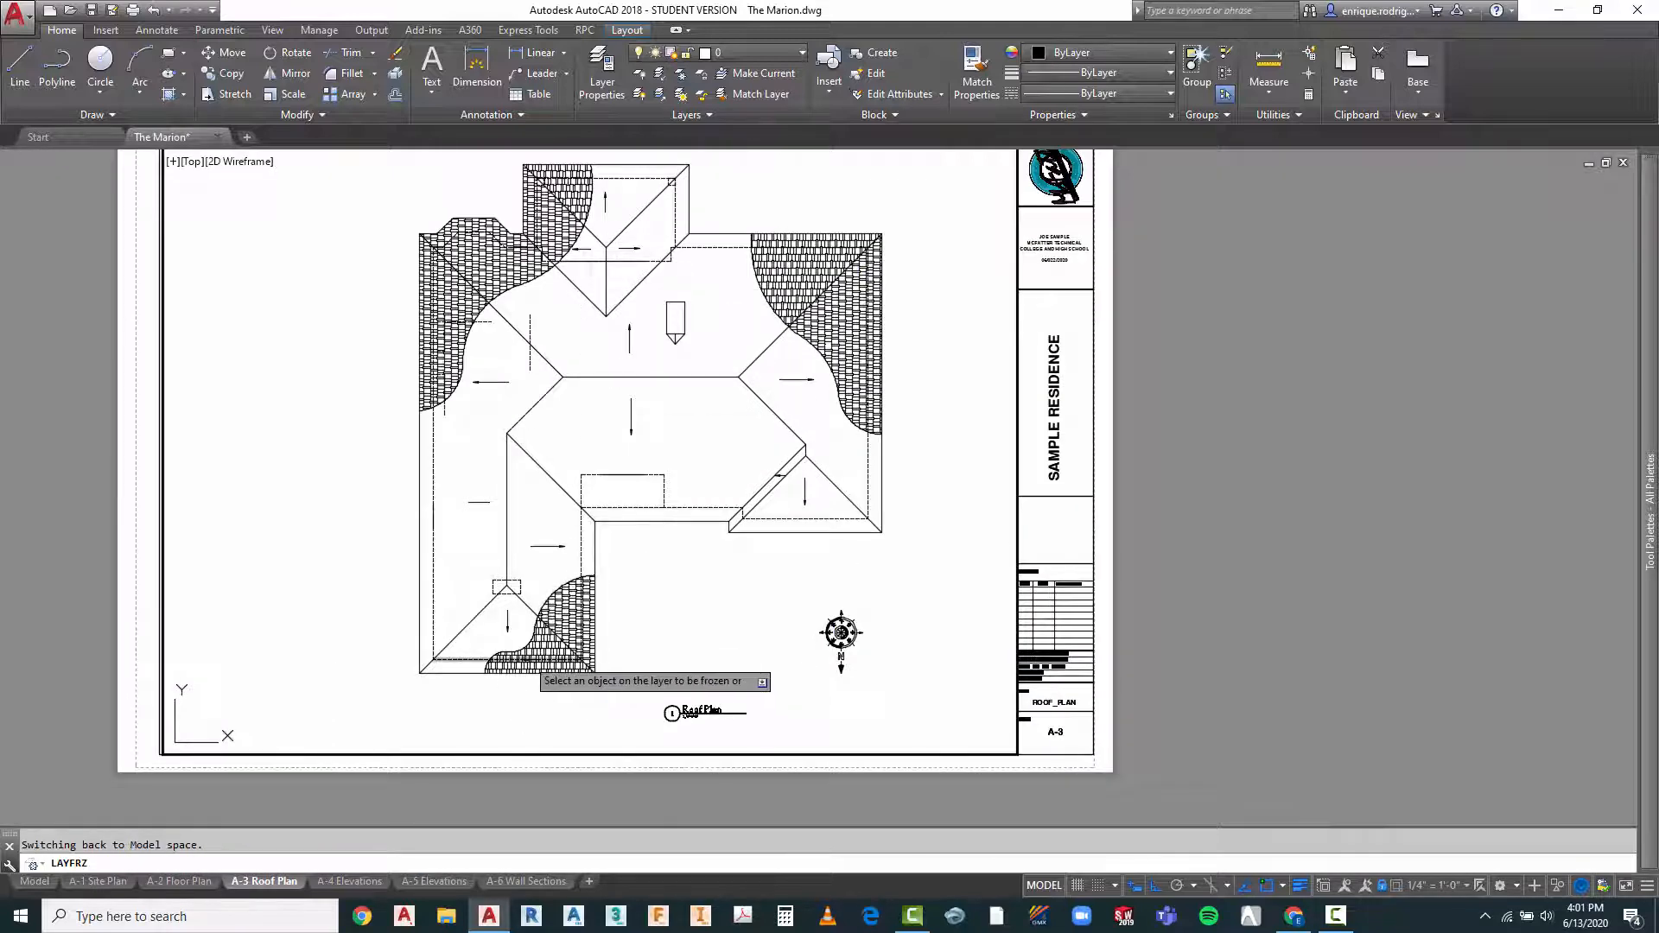
pyautogui.scroll(1, 527, 659)
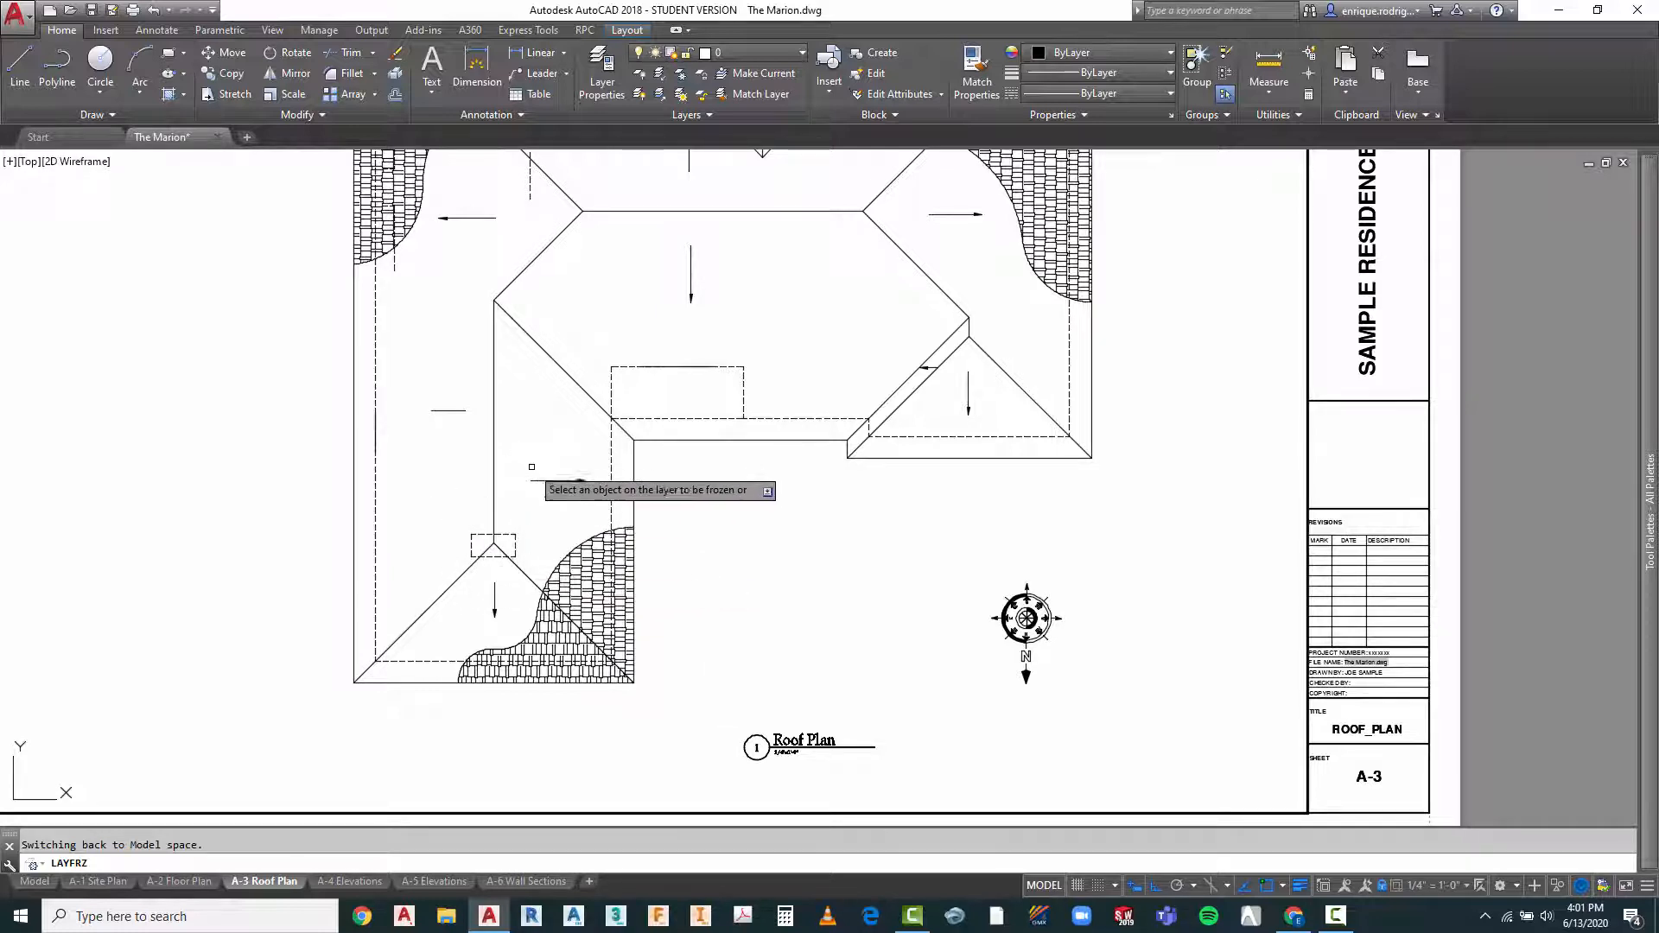
pyautogui.click(492, 554)
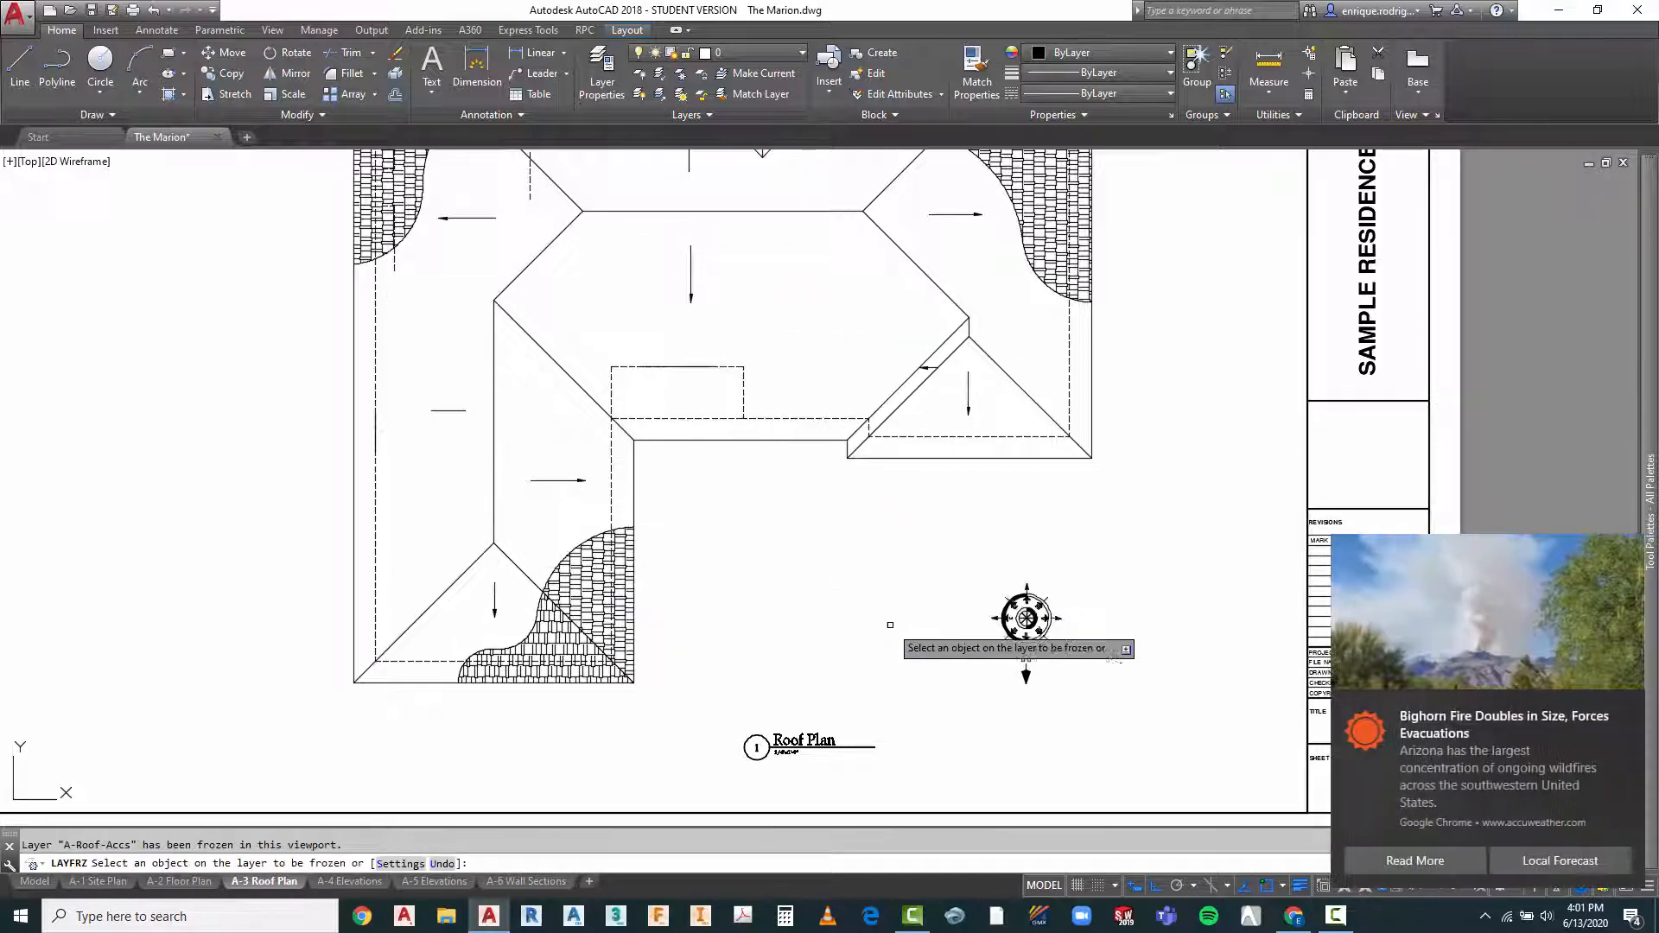
pyautogui.click(1626, 709)
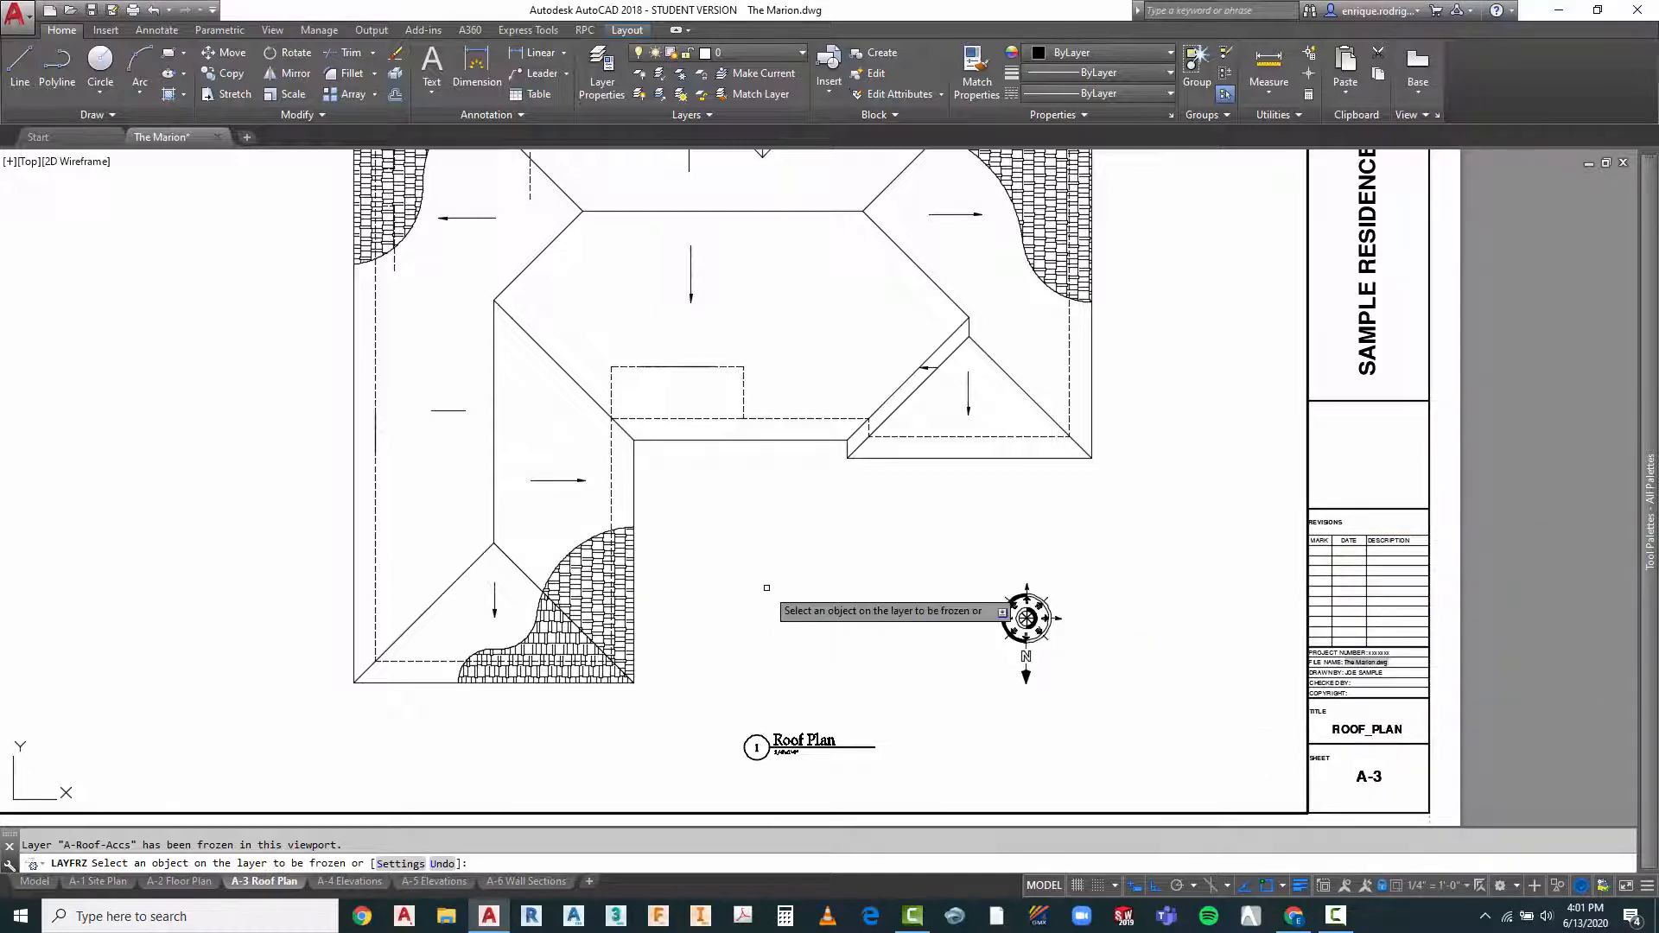
pyautogui.scroll(-2, 765, 587)
pyautogui.press('Return')
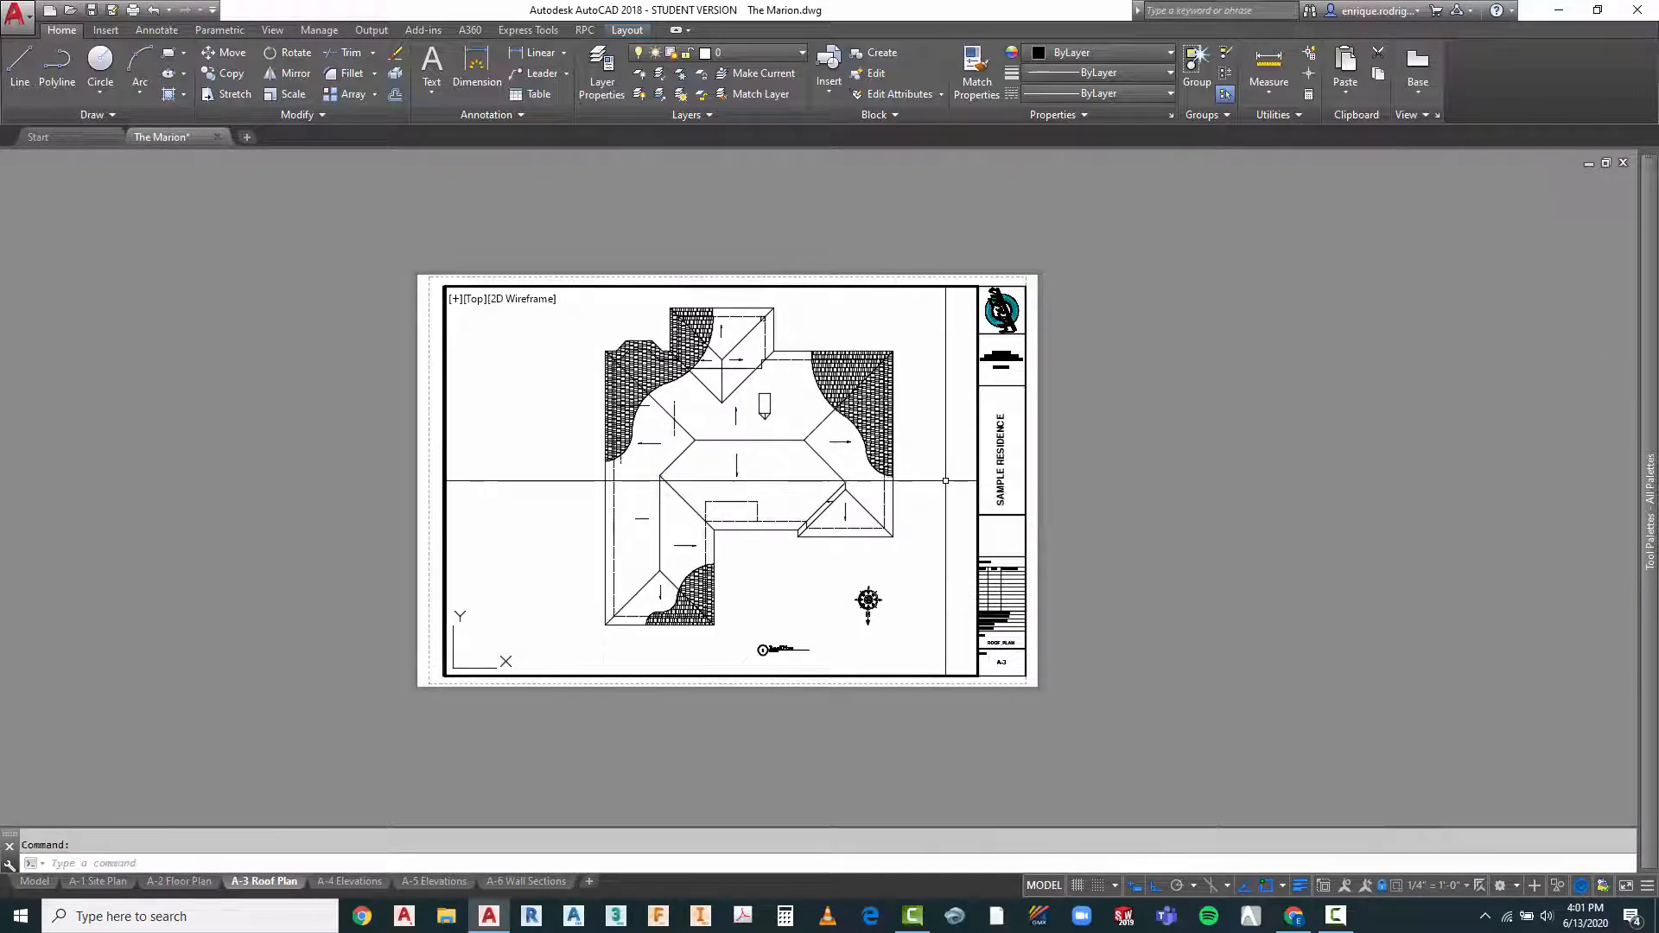
pyautogui.scroll(2, 815, 411)
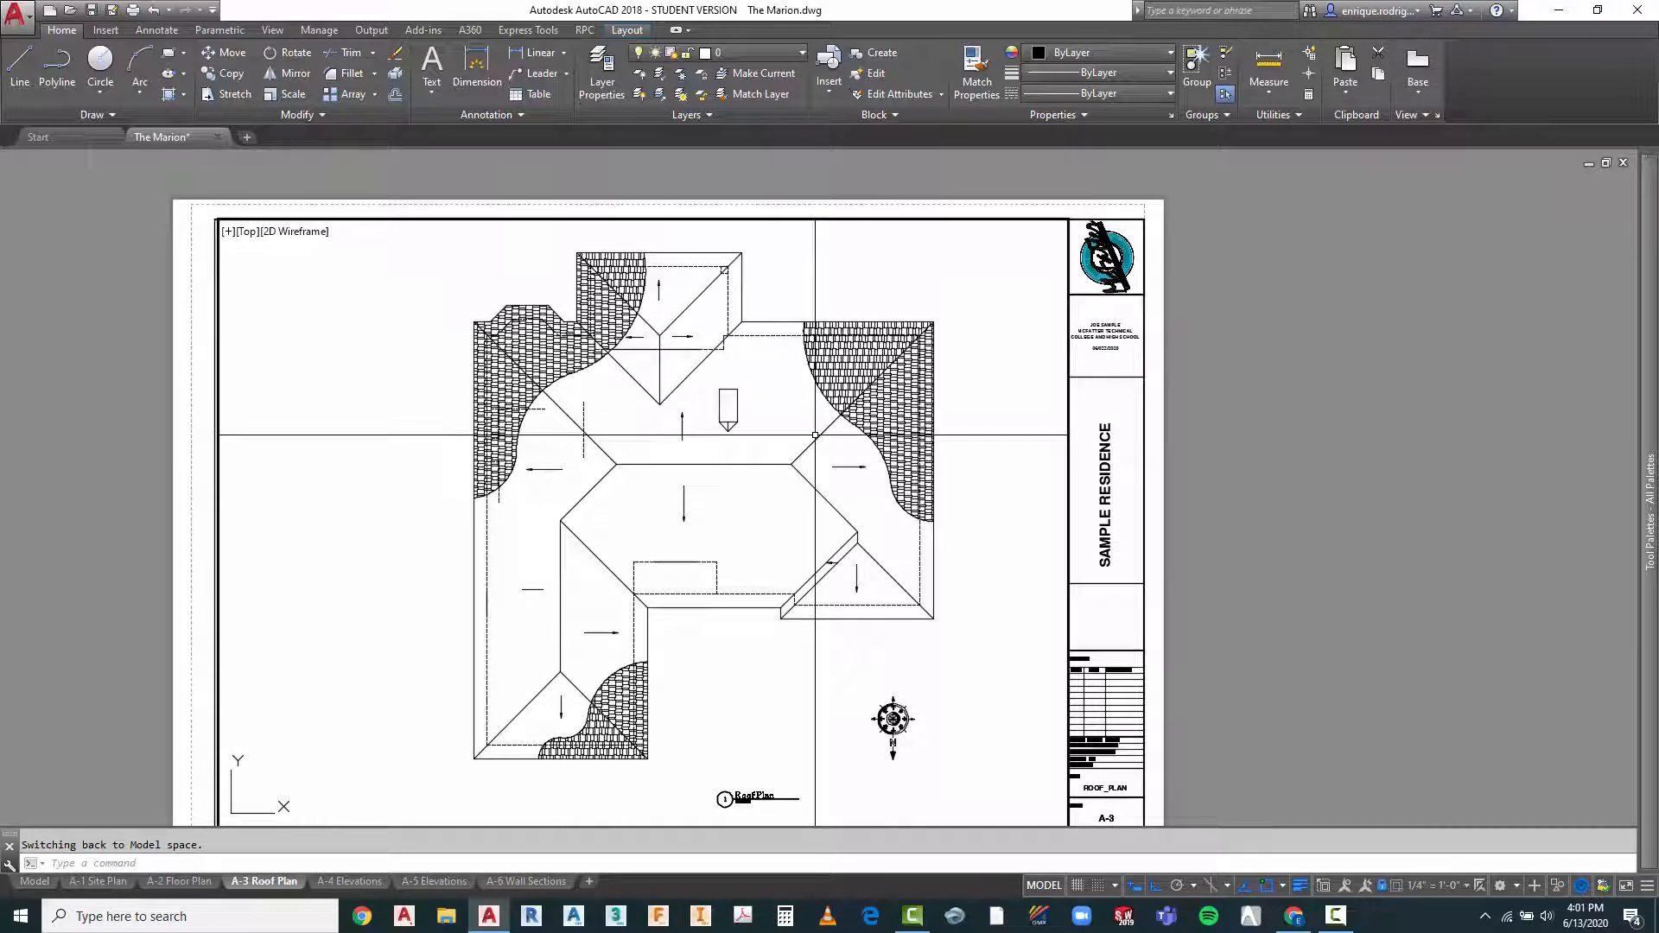
pyautogui.doubleClick(1258, 520)
pyautogui.scroll(-2, 791, 293)
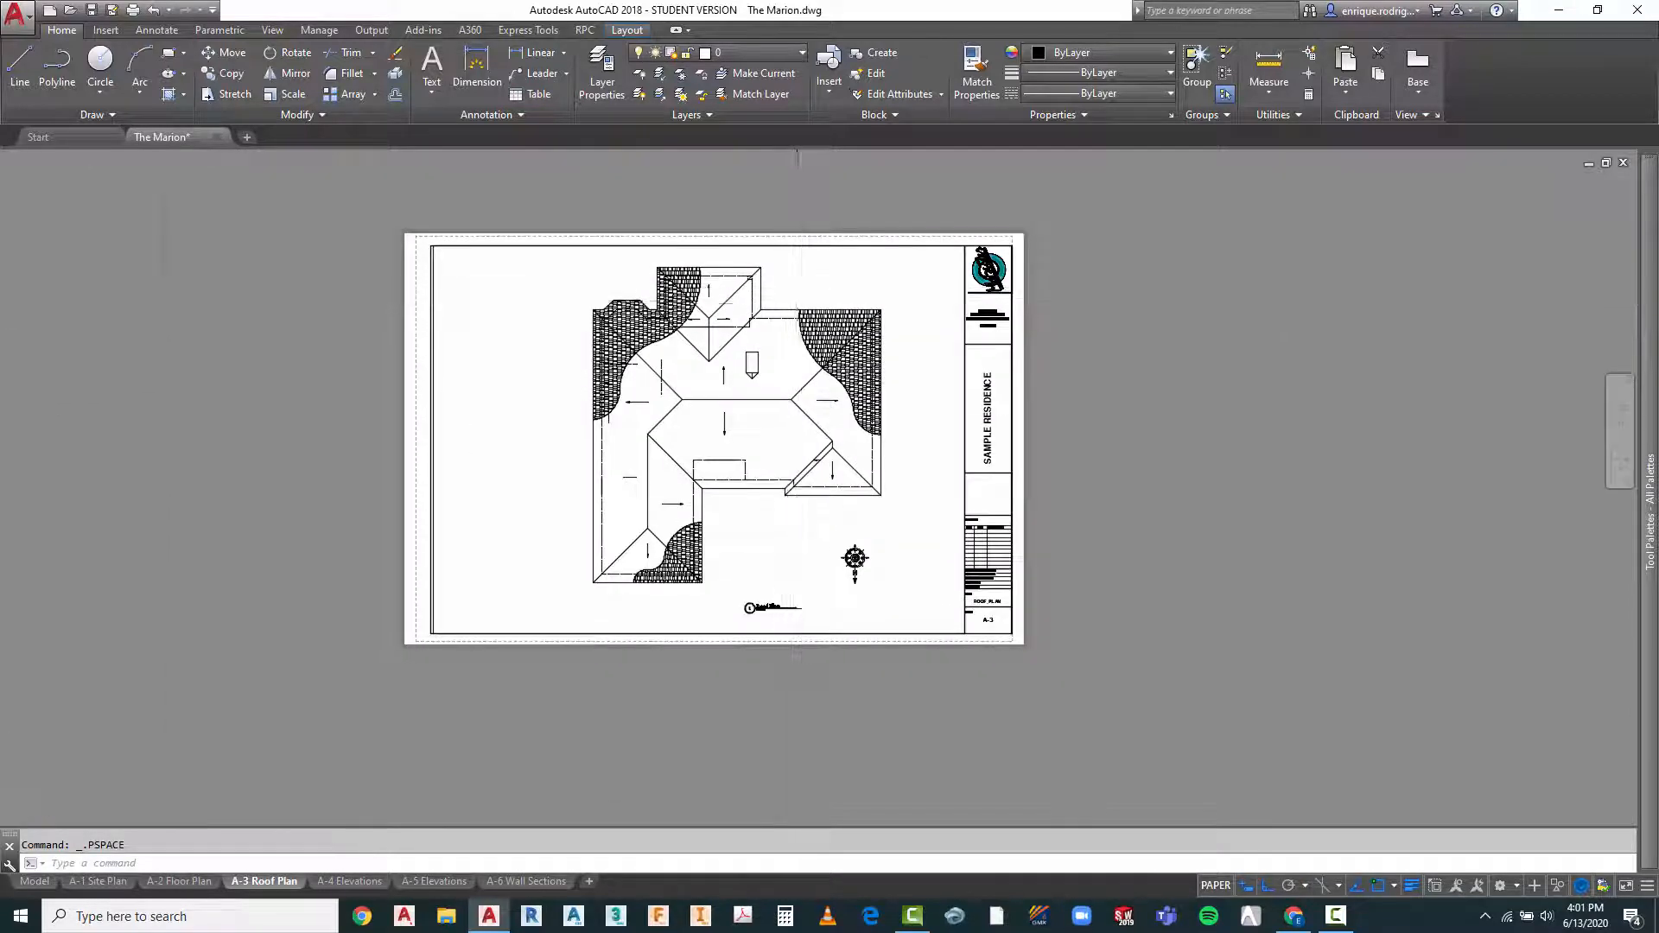
pyautogui.scroll(2, 804, 300)
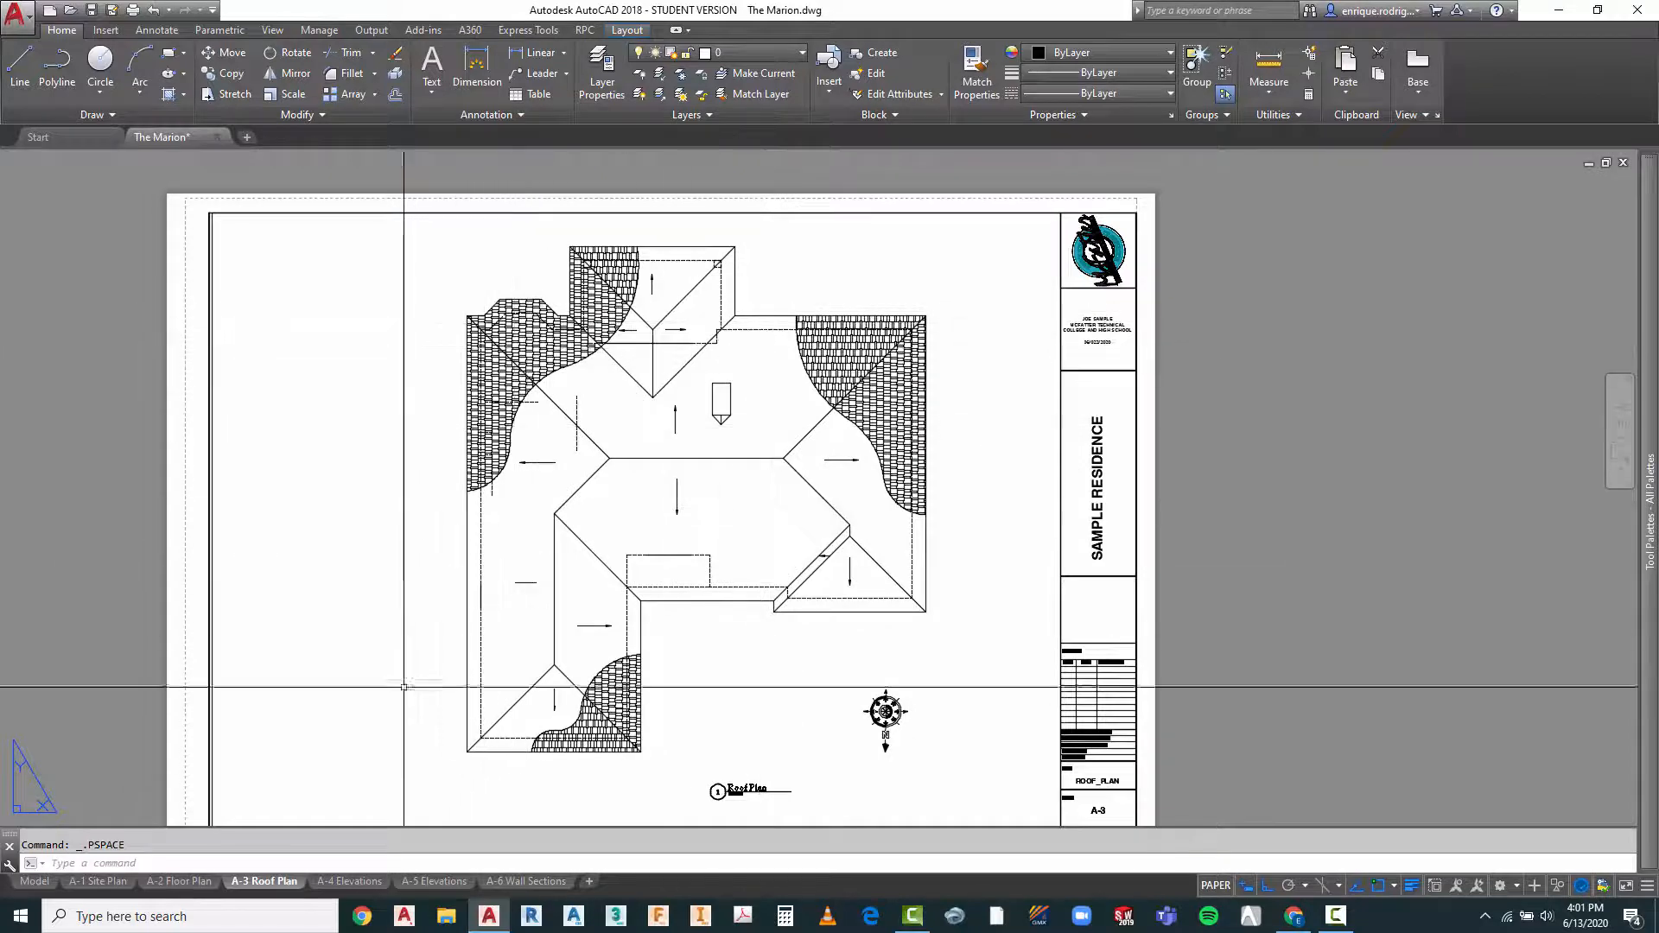
# Review model space and the layouts from A-1 Site Plan through A-6 Wall Sections, ending on A-1 Site Plan
pyautogui.click(102, 881)
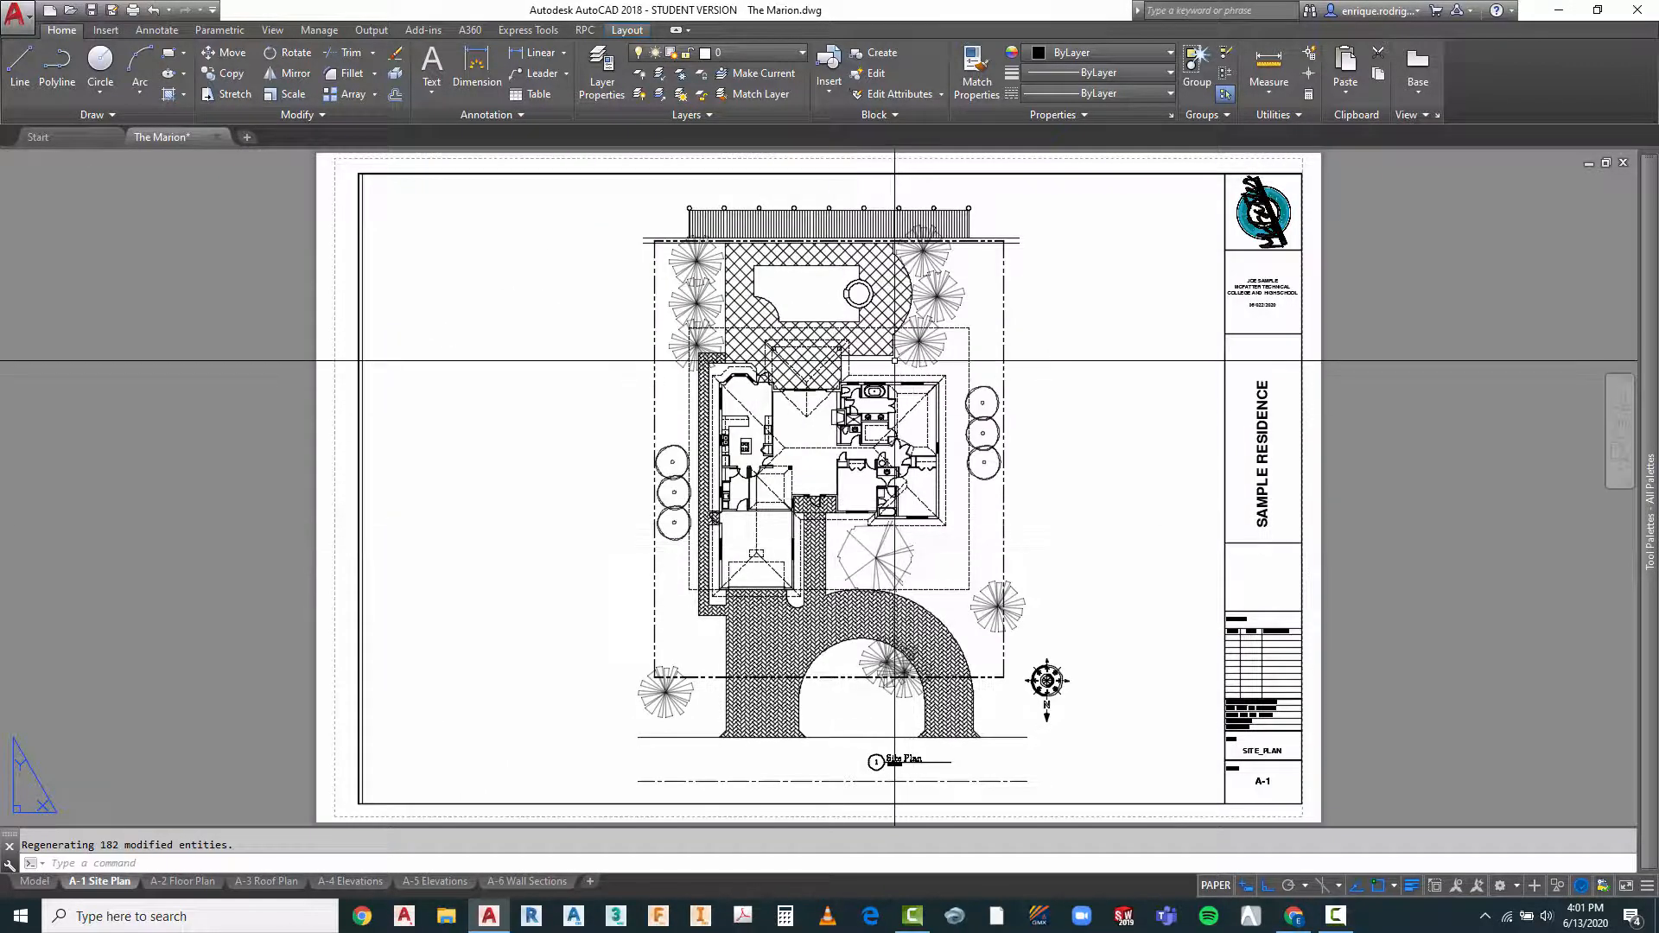
pyautogui.click(182, 881)
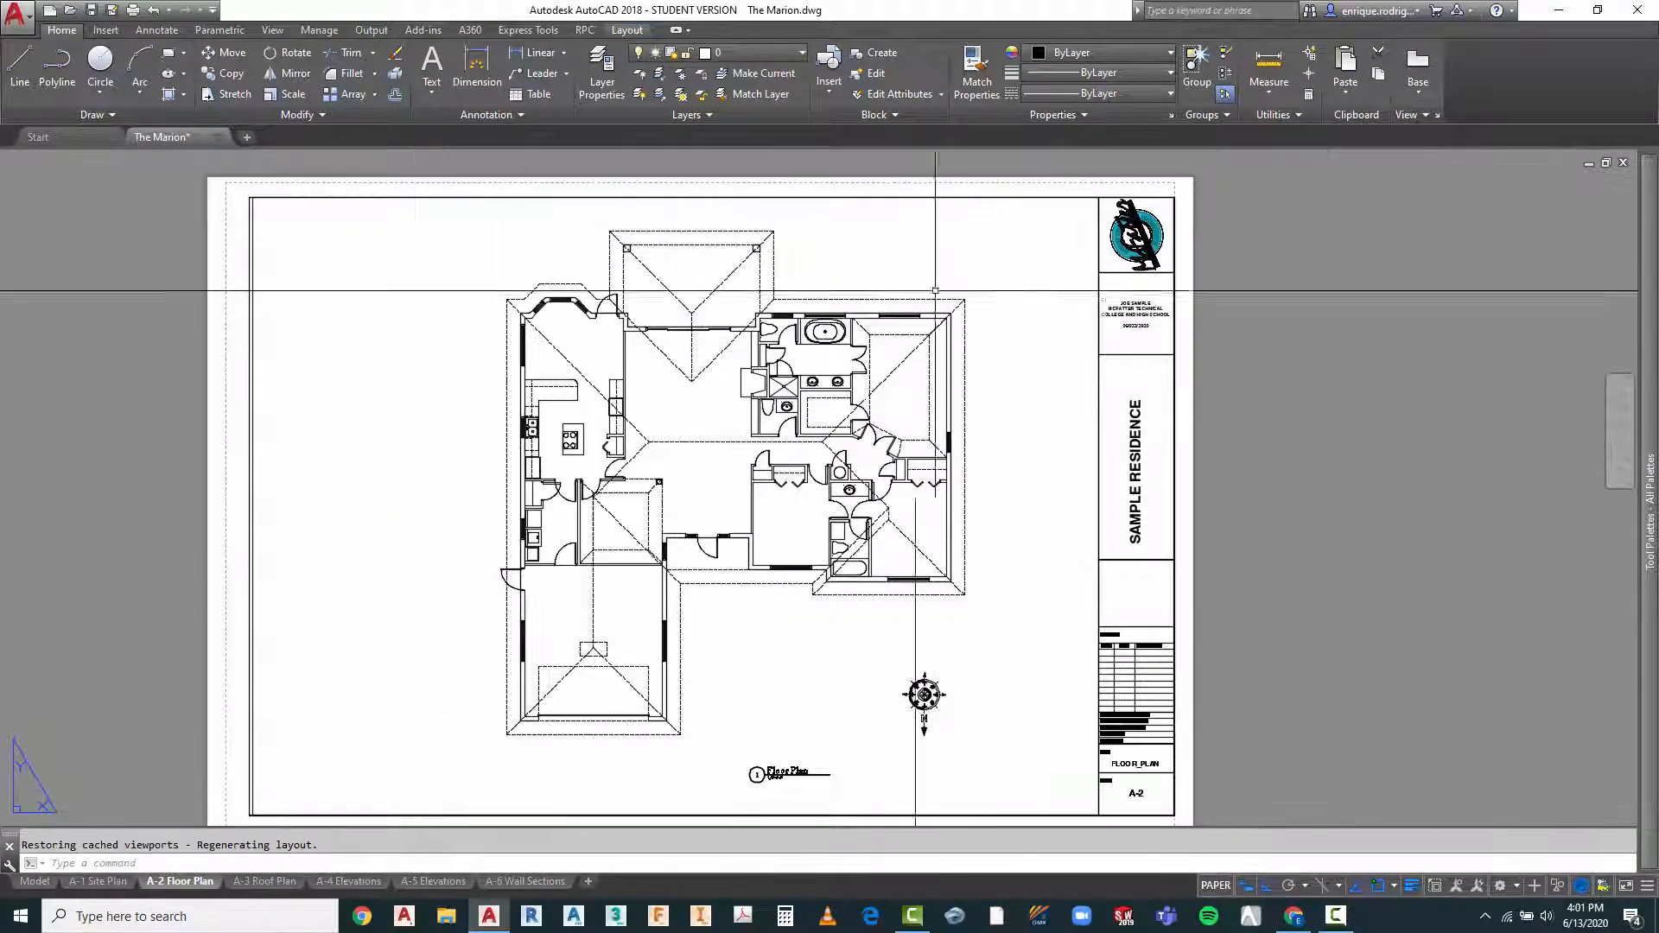
pyautogui.click(234, 883)
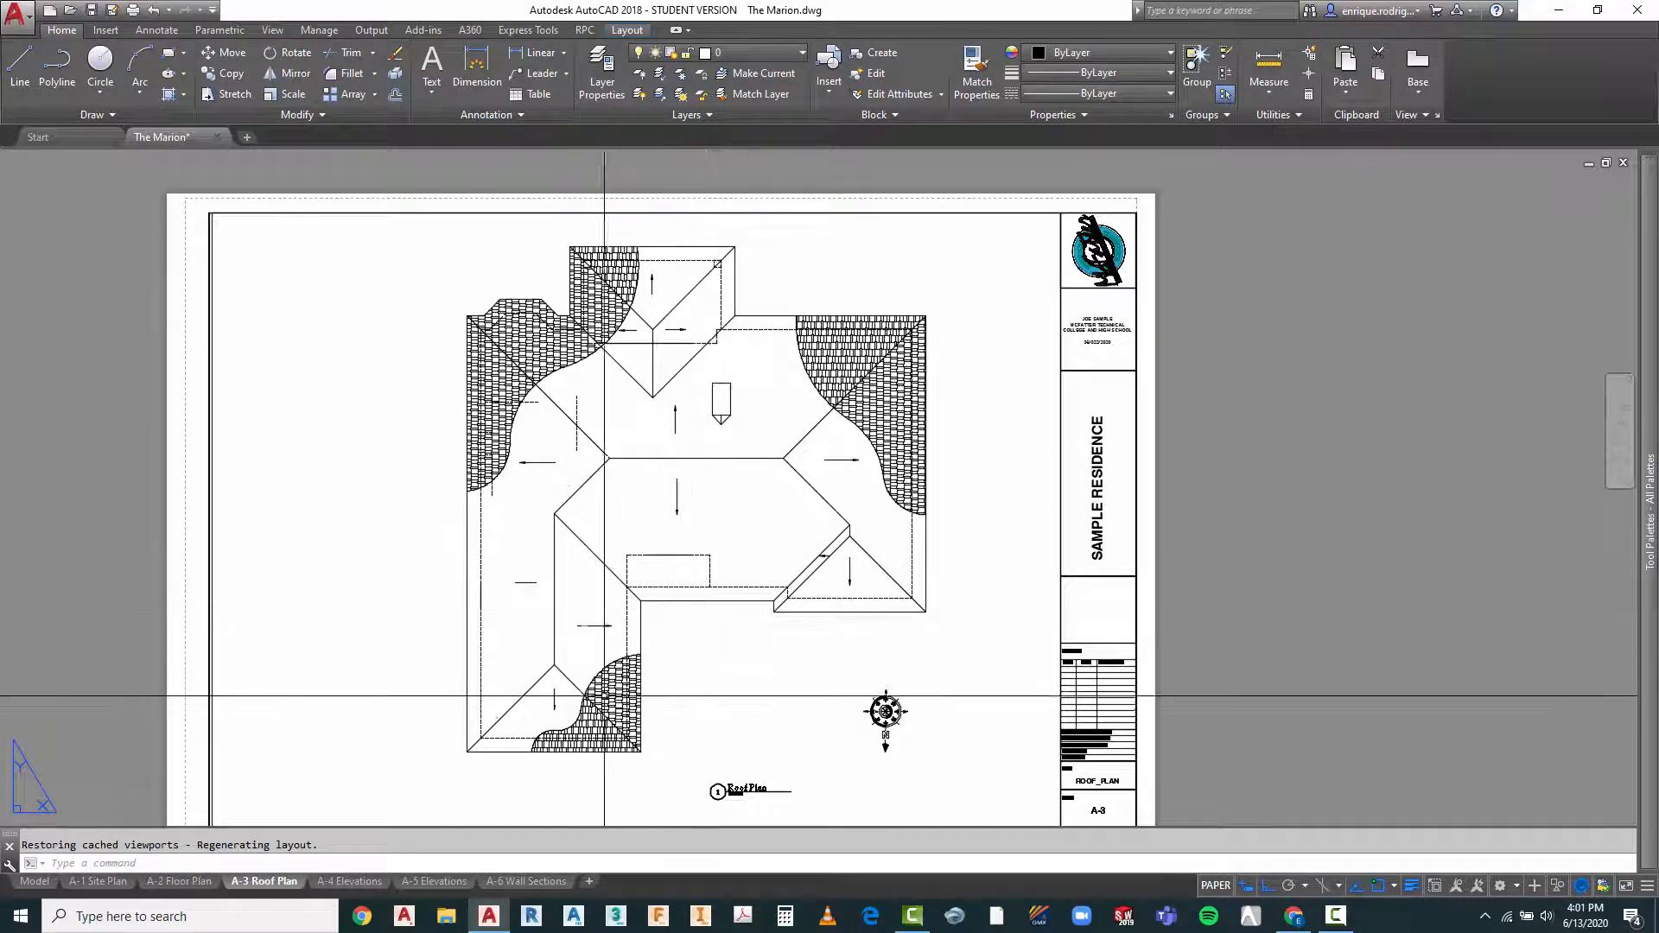
pyautogui.click(341, 882)
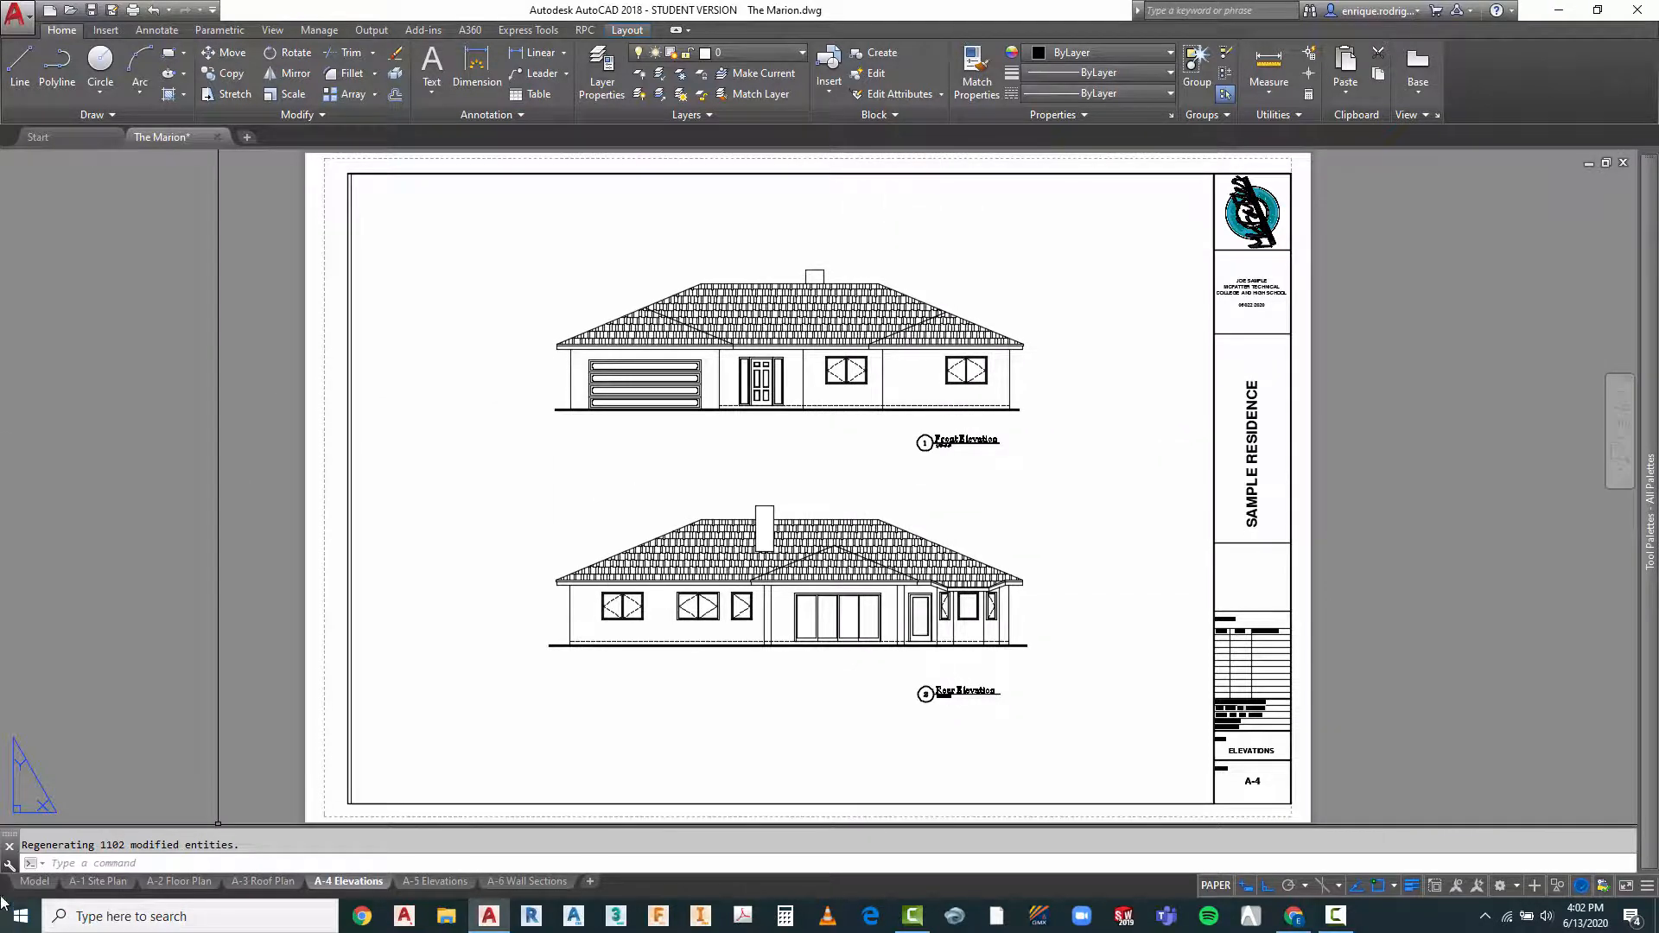
pyautogui.click(33, 883)
pyautogui.scroll(-3, 989, 541)
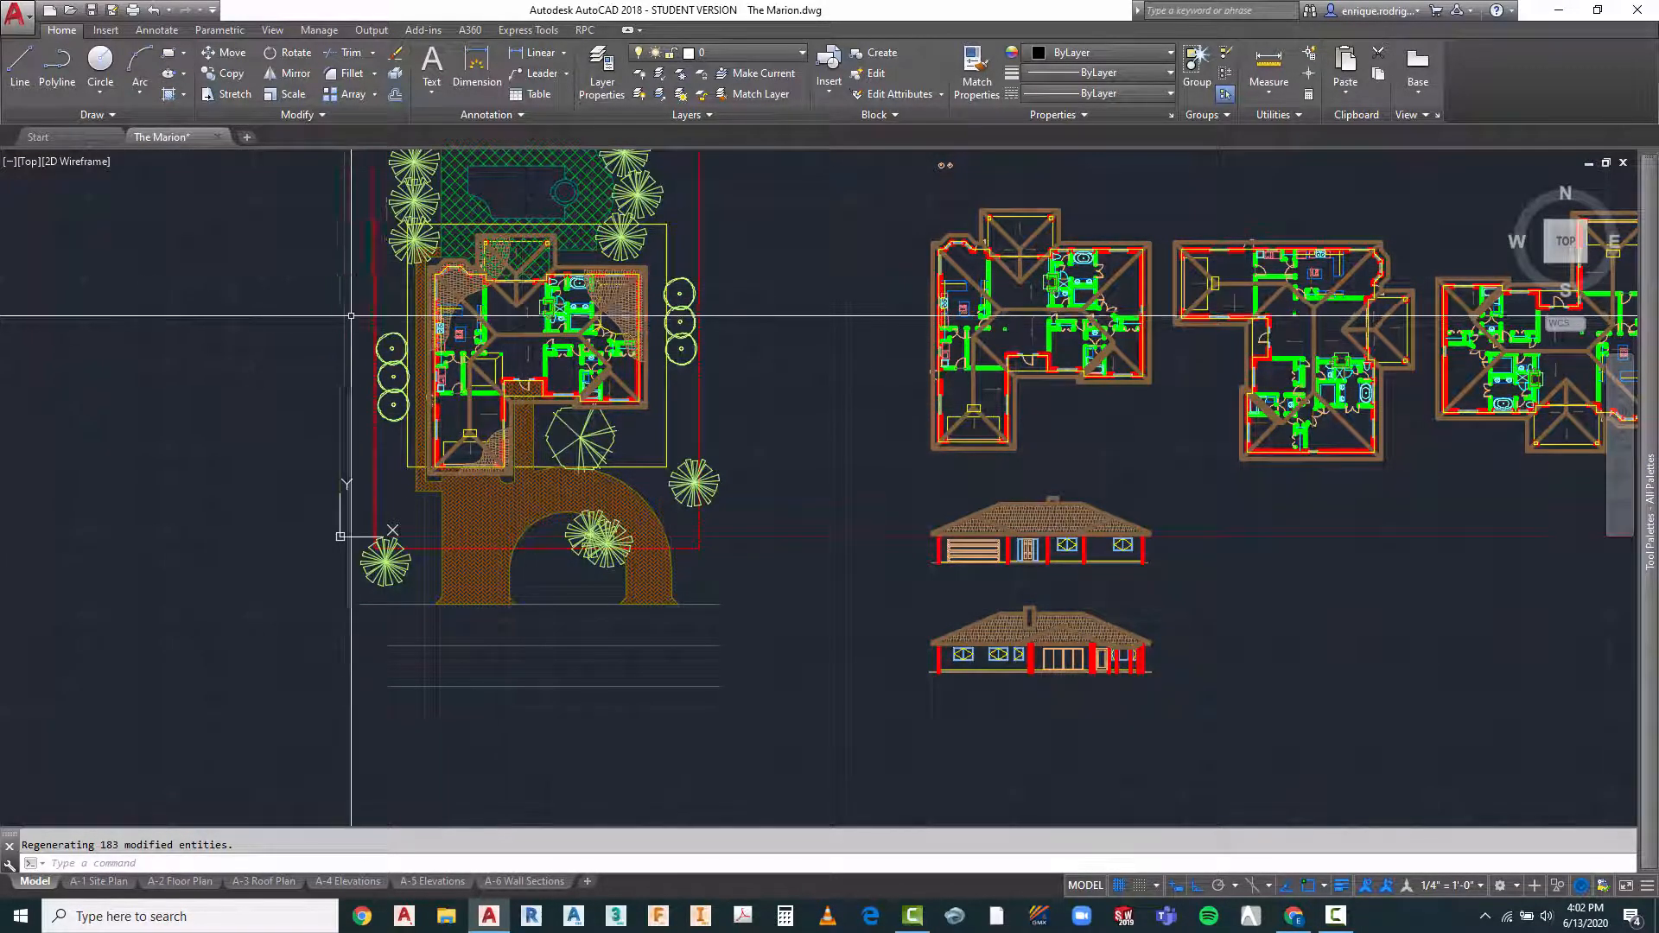
pyautogui.scroll(-2, 351, 316)
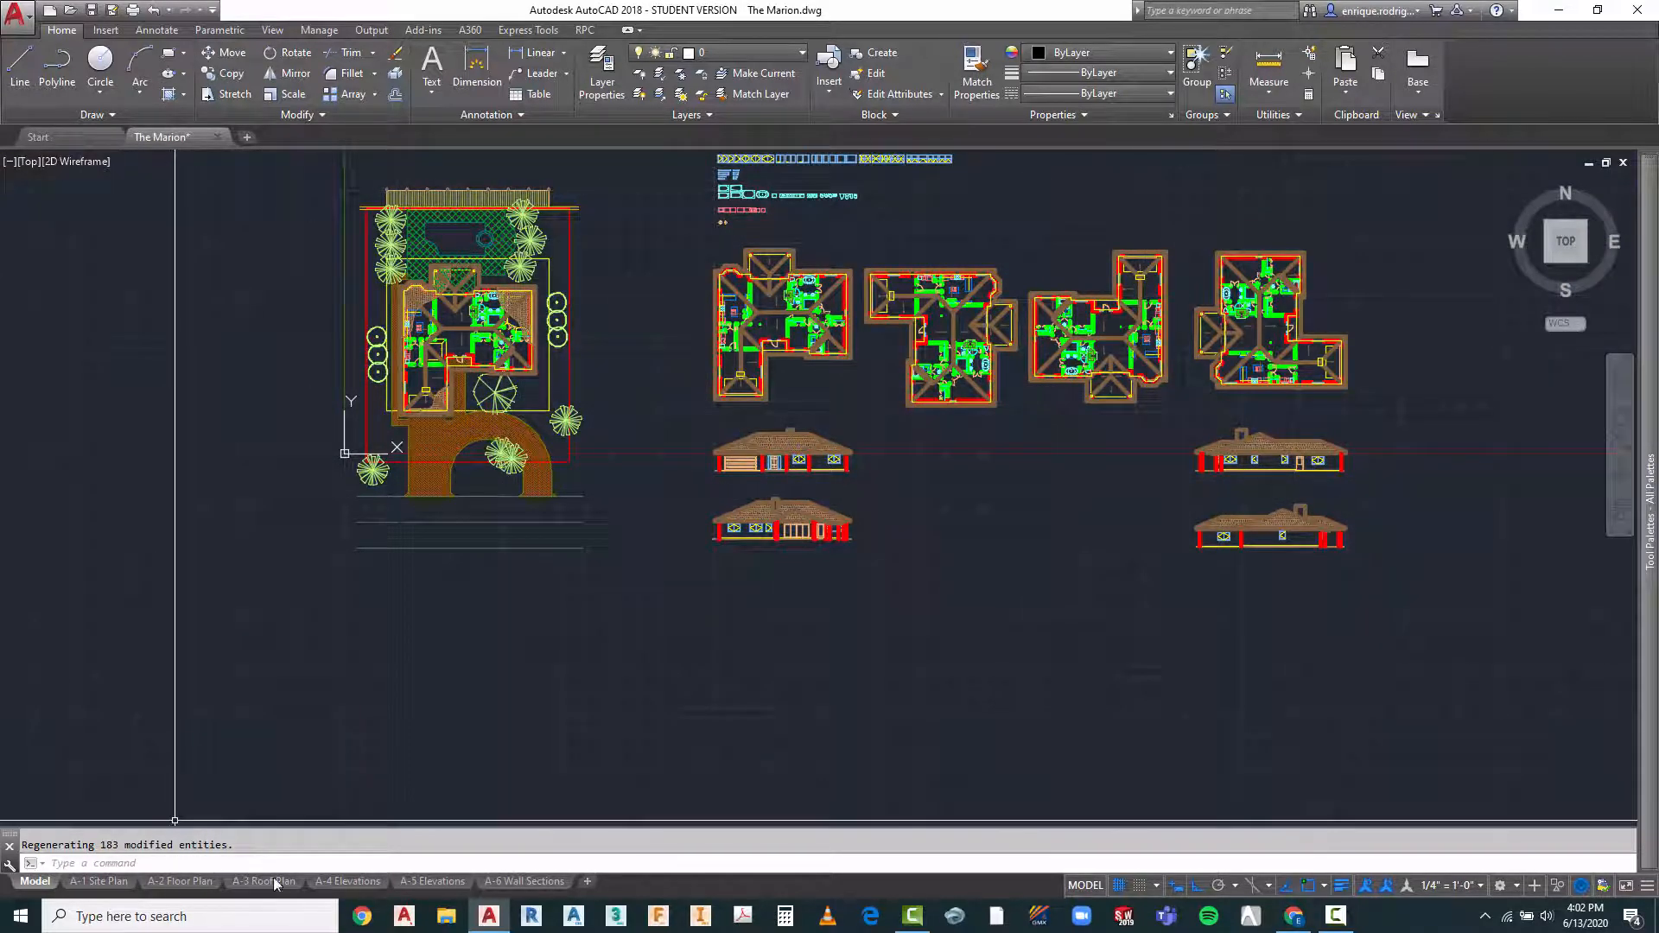
pyautogui.click(349, 882)
pyautogui.click(433, 882)
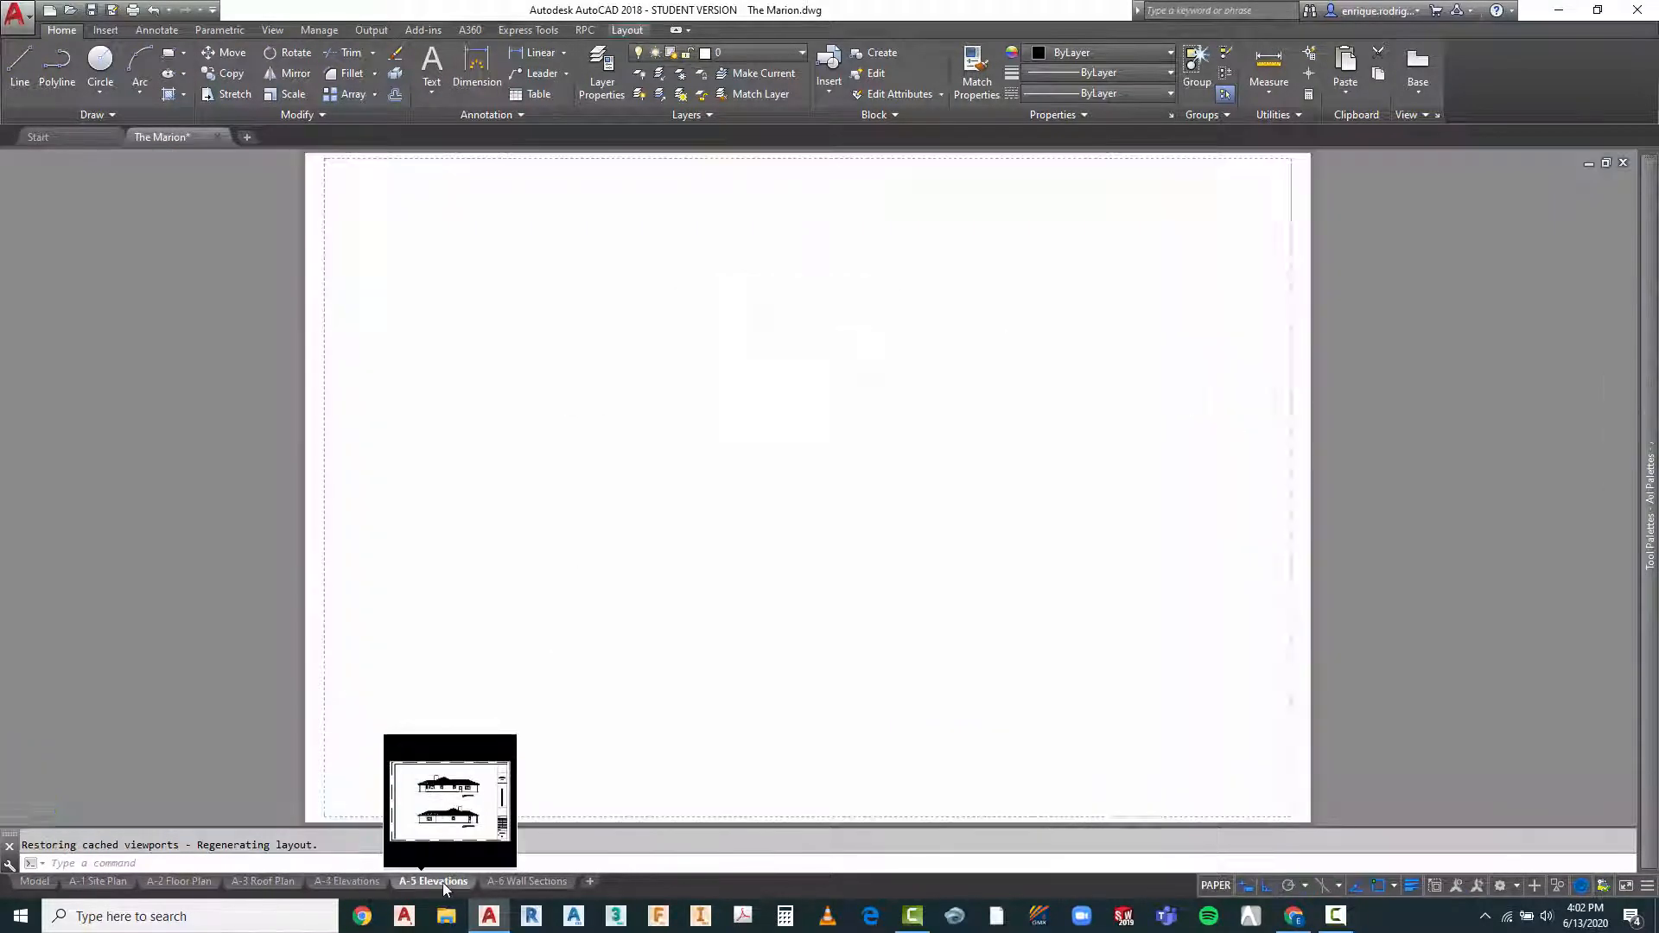
pyautogui.click(531, 882)
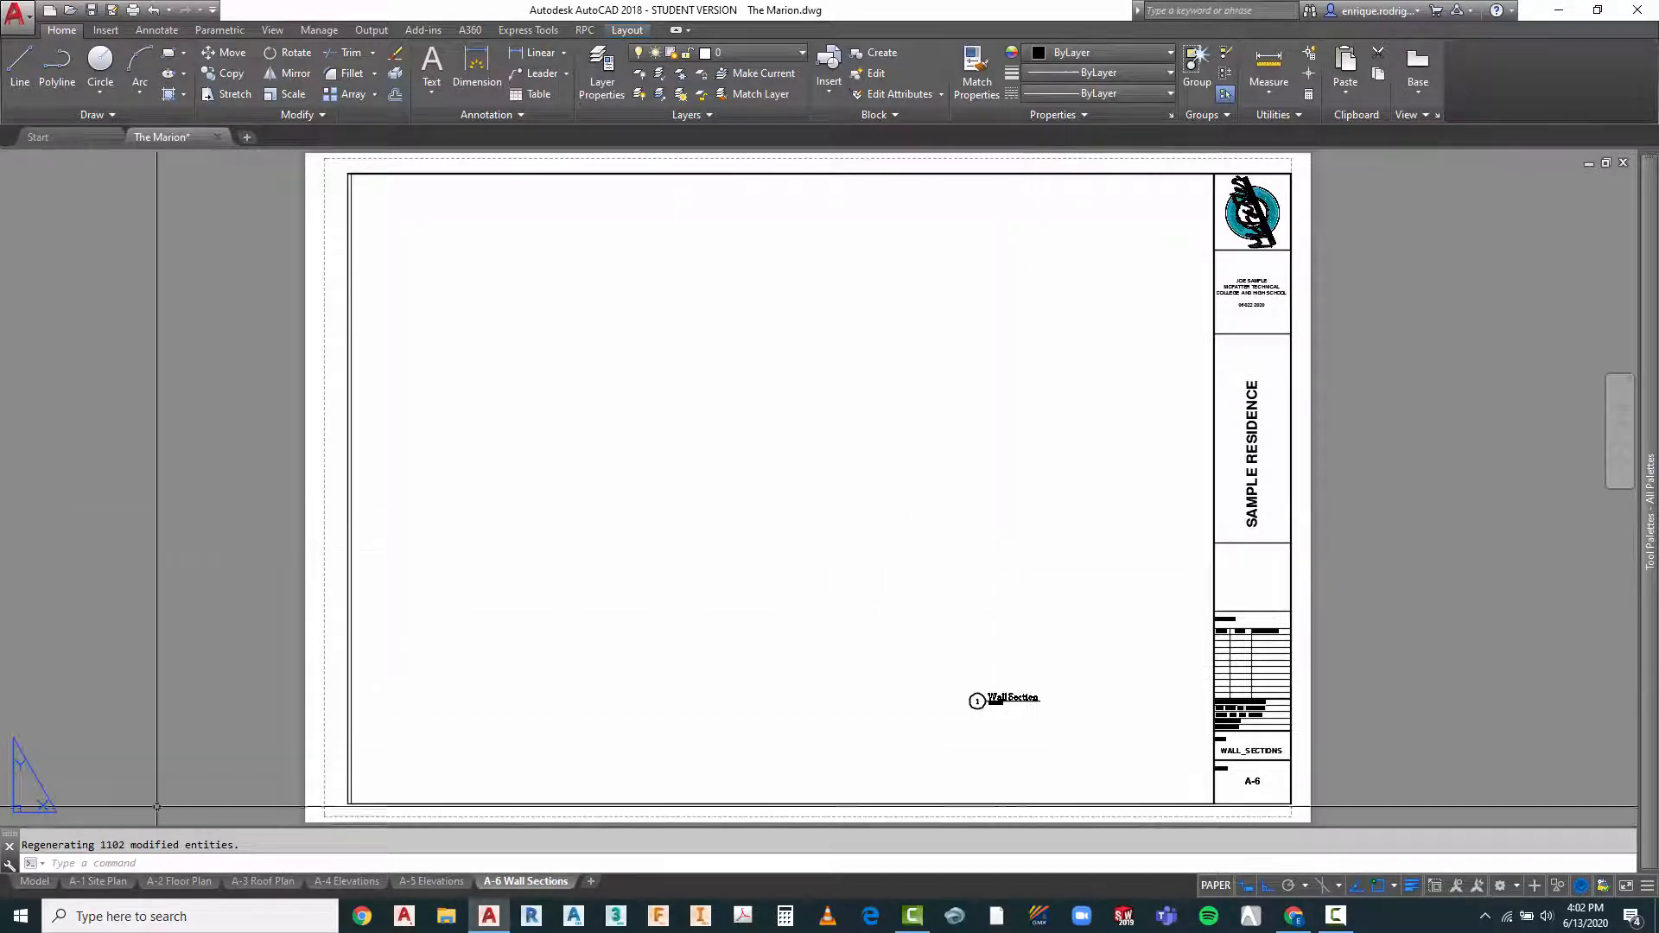
pyautogui.click(97, 881)
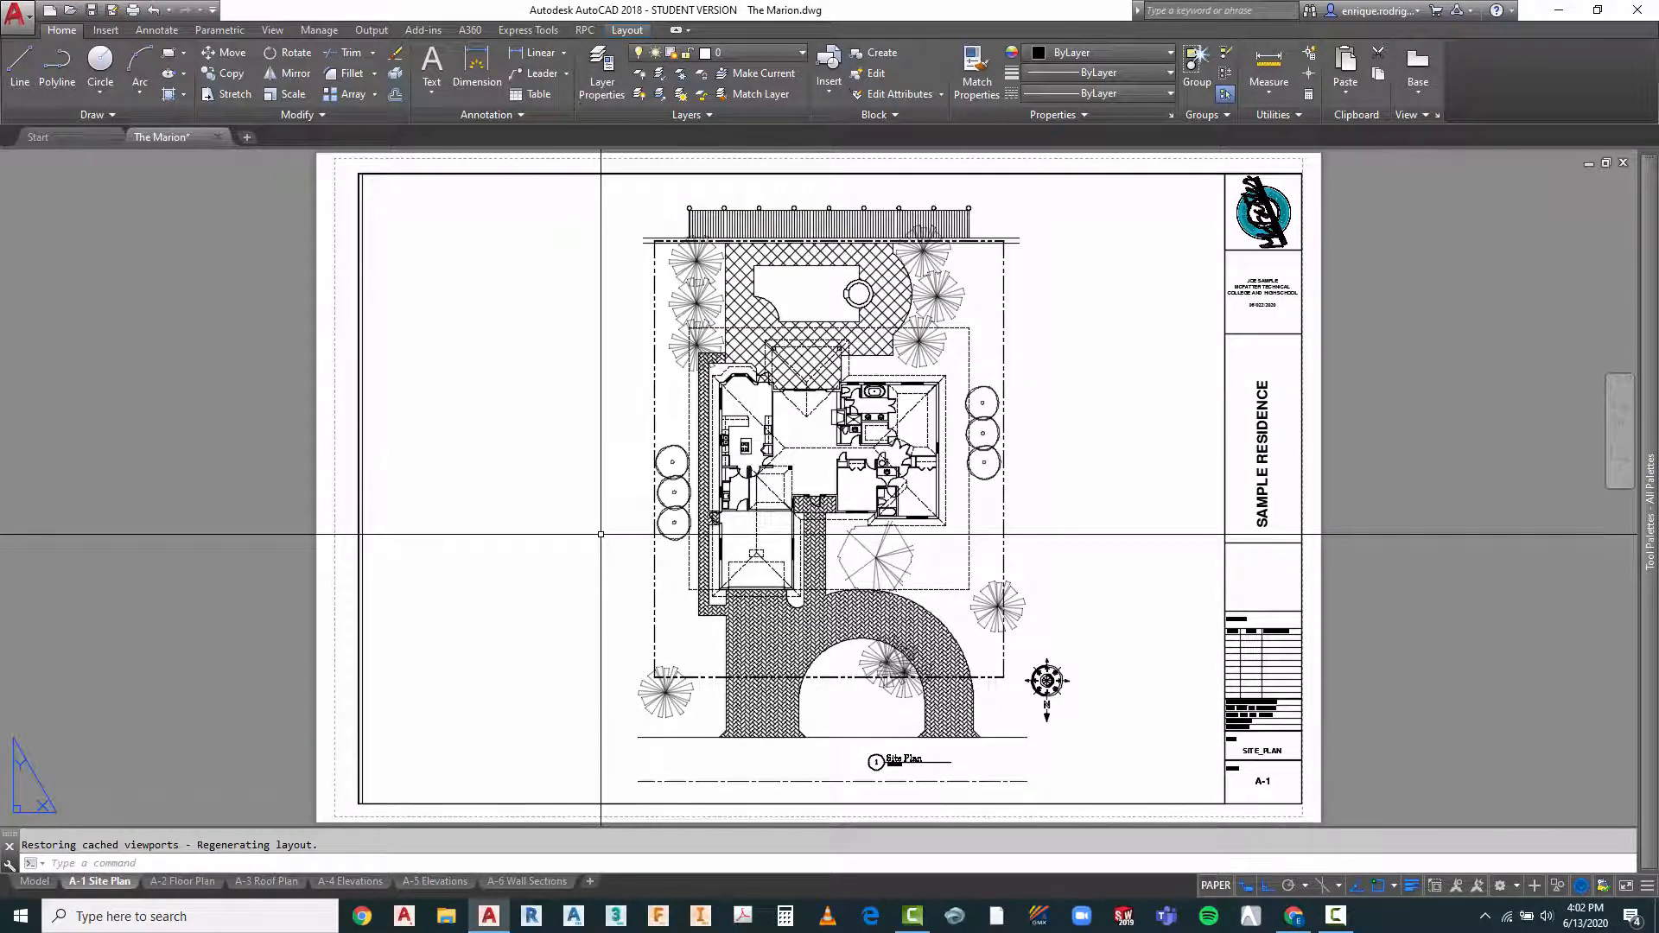